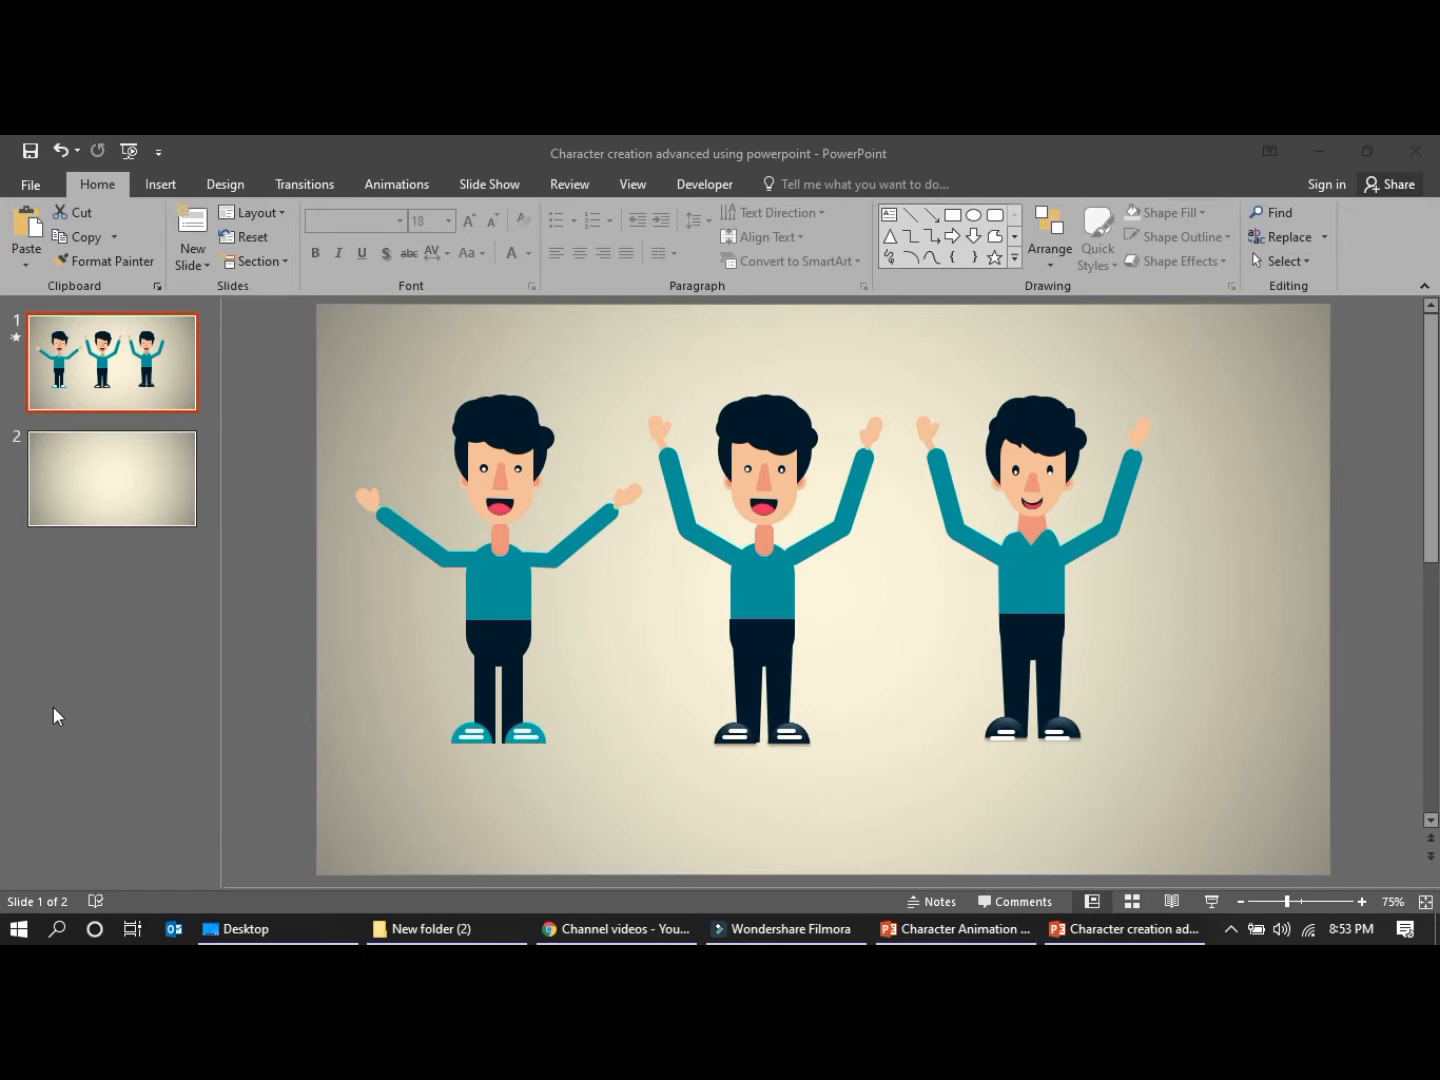
pyautogui.click(142, 343)
pyautogui.click(164, 490)
pyautogui.click(162, 379)
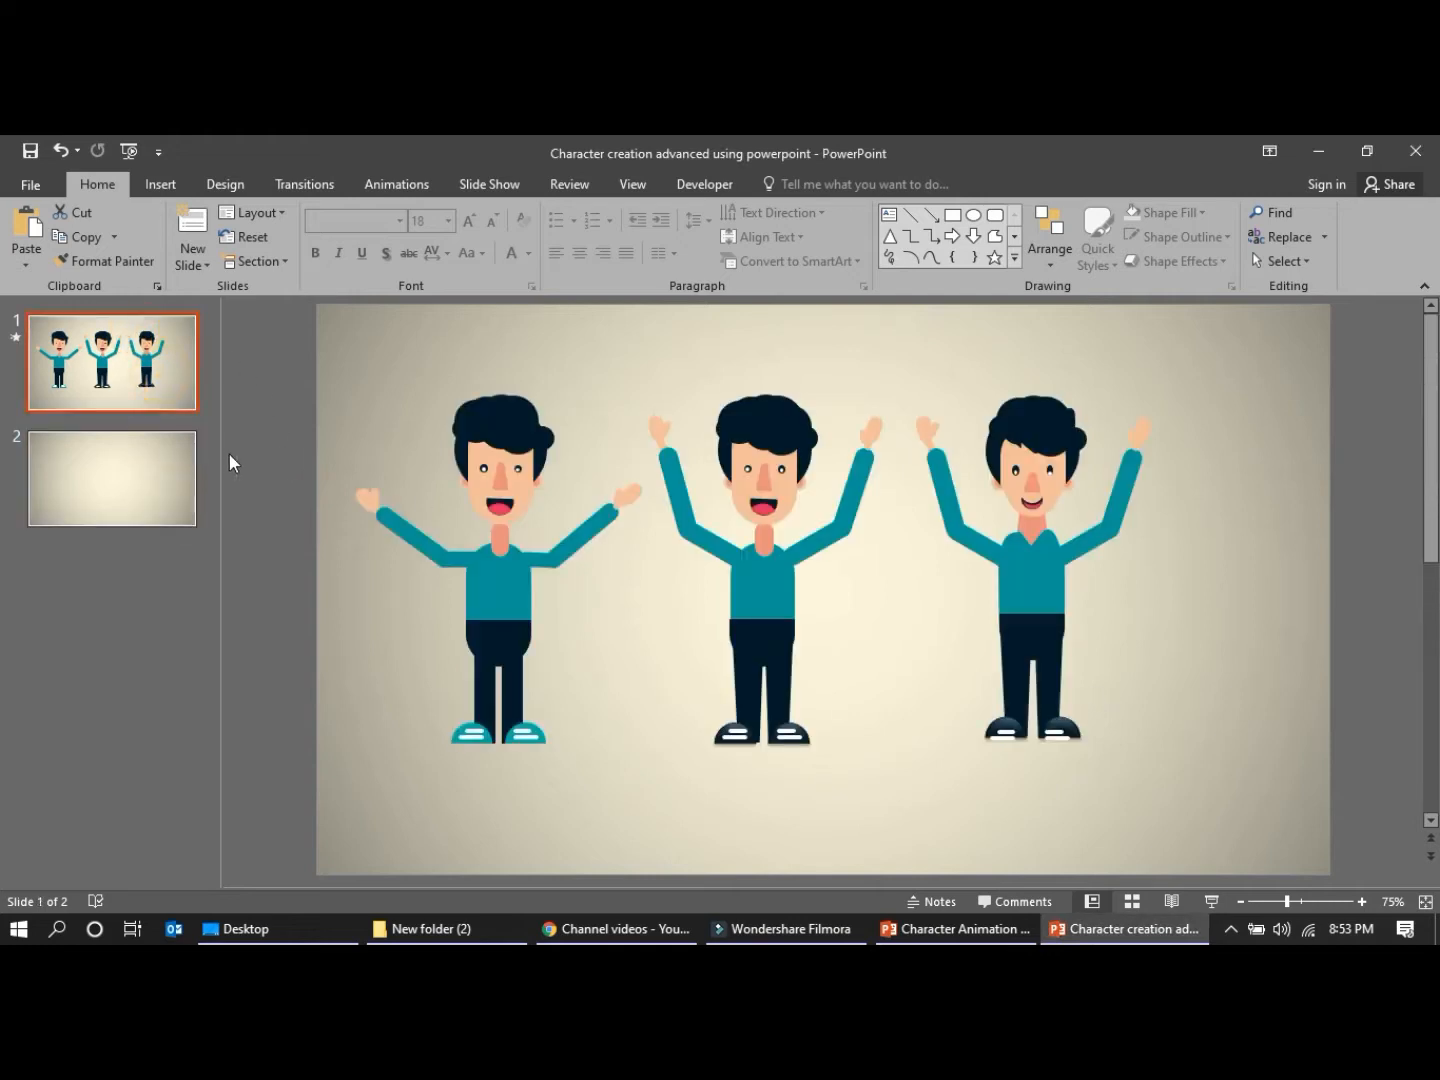
pyautogui.click(196, 262)
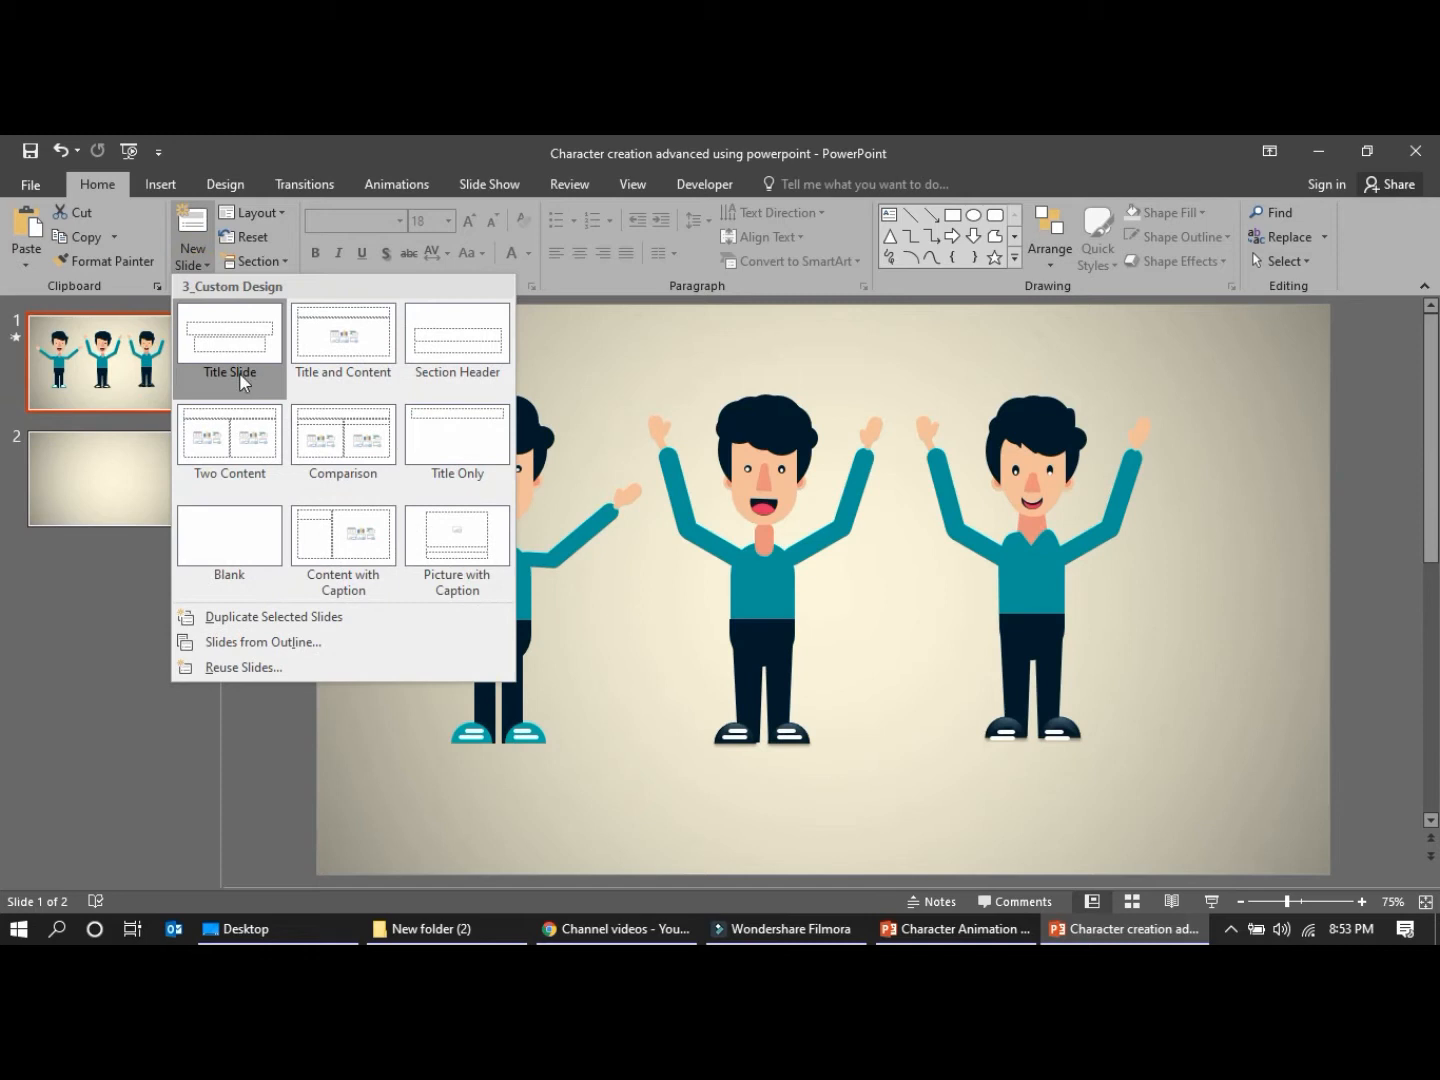
pyautogui.click(160, 184)
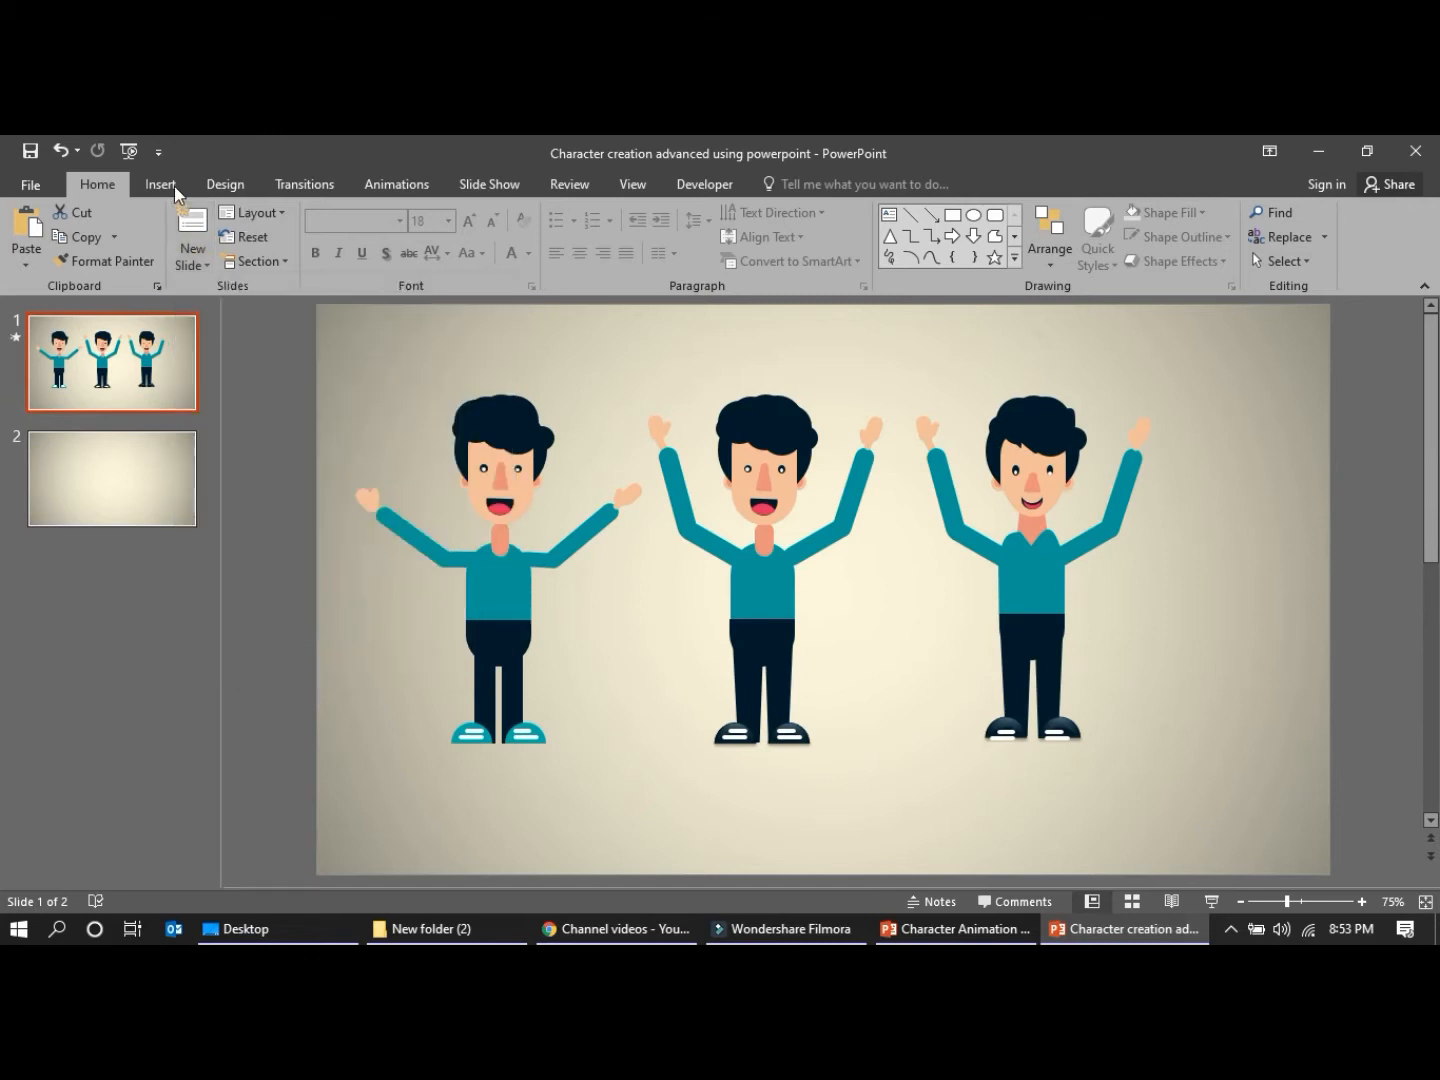
# Draw a rounded rectangle about 1.5" wide and 2.25" high on slide 2 and make its corners fully round
pyautogui.click(160, 185)
pyautogui.click(359, 252)
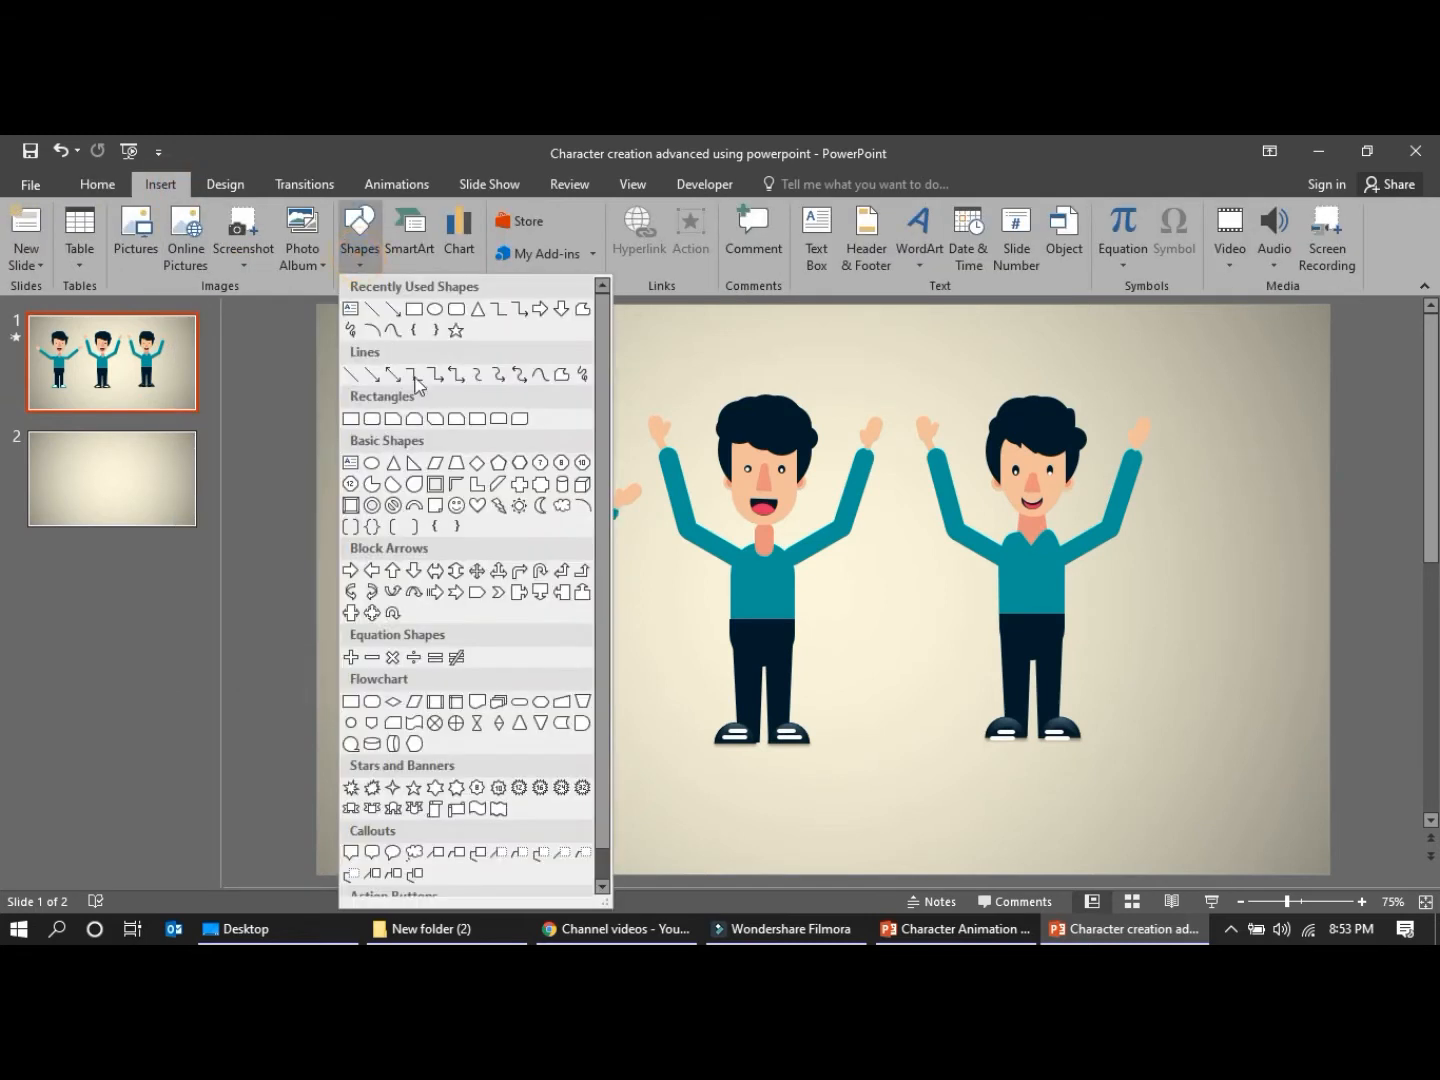
pyautogui.click(373, 425)
pyautogui.click(165, 515)
pyautogui.moveTo(460, 379); pyautogui.dragTo(554, 522)
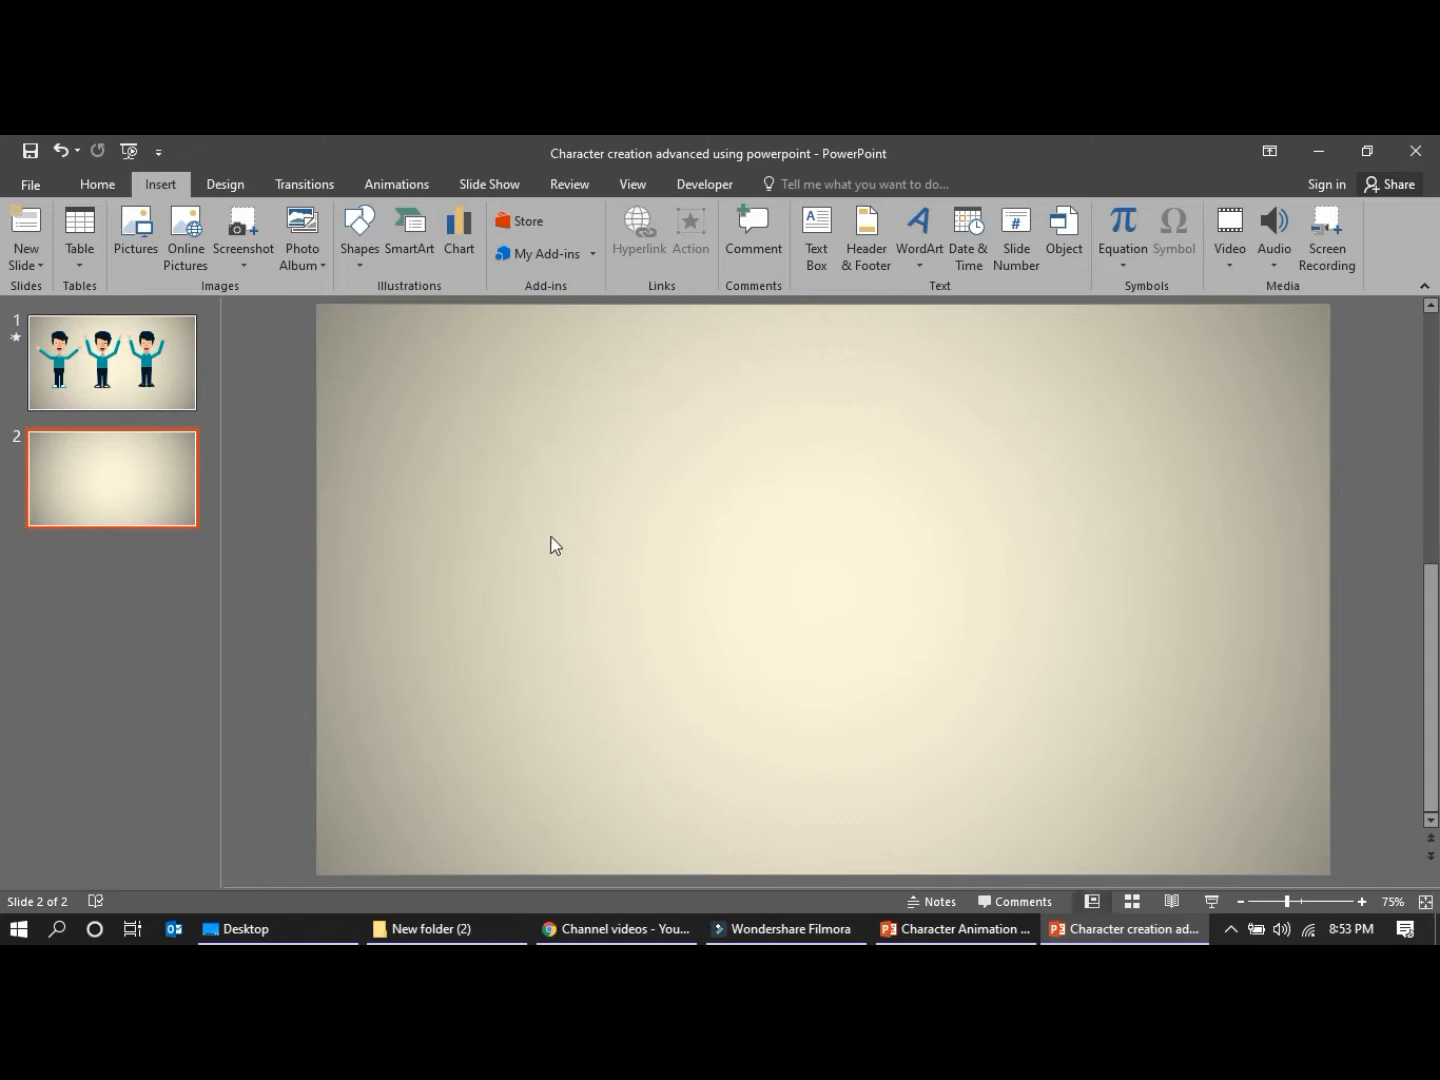
pyautogui.click(363, 256)
pyautogui.click(380, 419)
pyautogui.moveTo(445, 411); pyautogui.dragTo(558, 583)
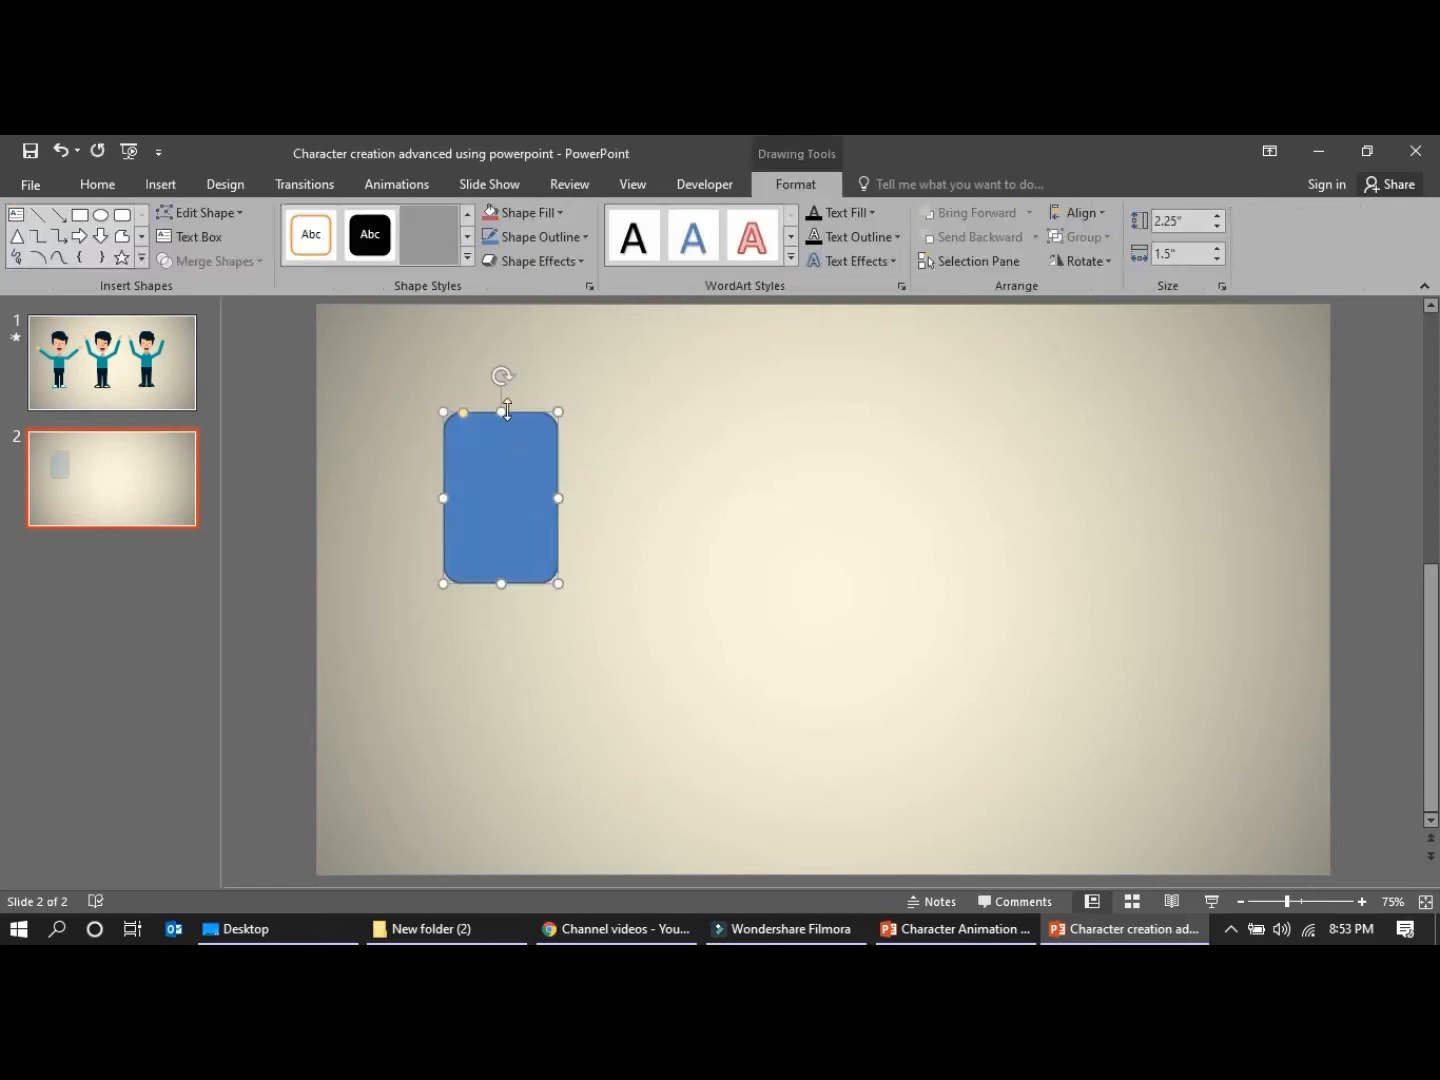
pyautogui.moveTo(460, 418); pyautogui.dragTo(553, 567)
# Style the rounded shape with no outline and a light orange fill, and move it to the right part of the slide
pyautogui.click(565, 236)
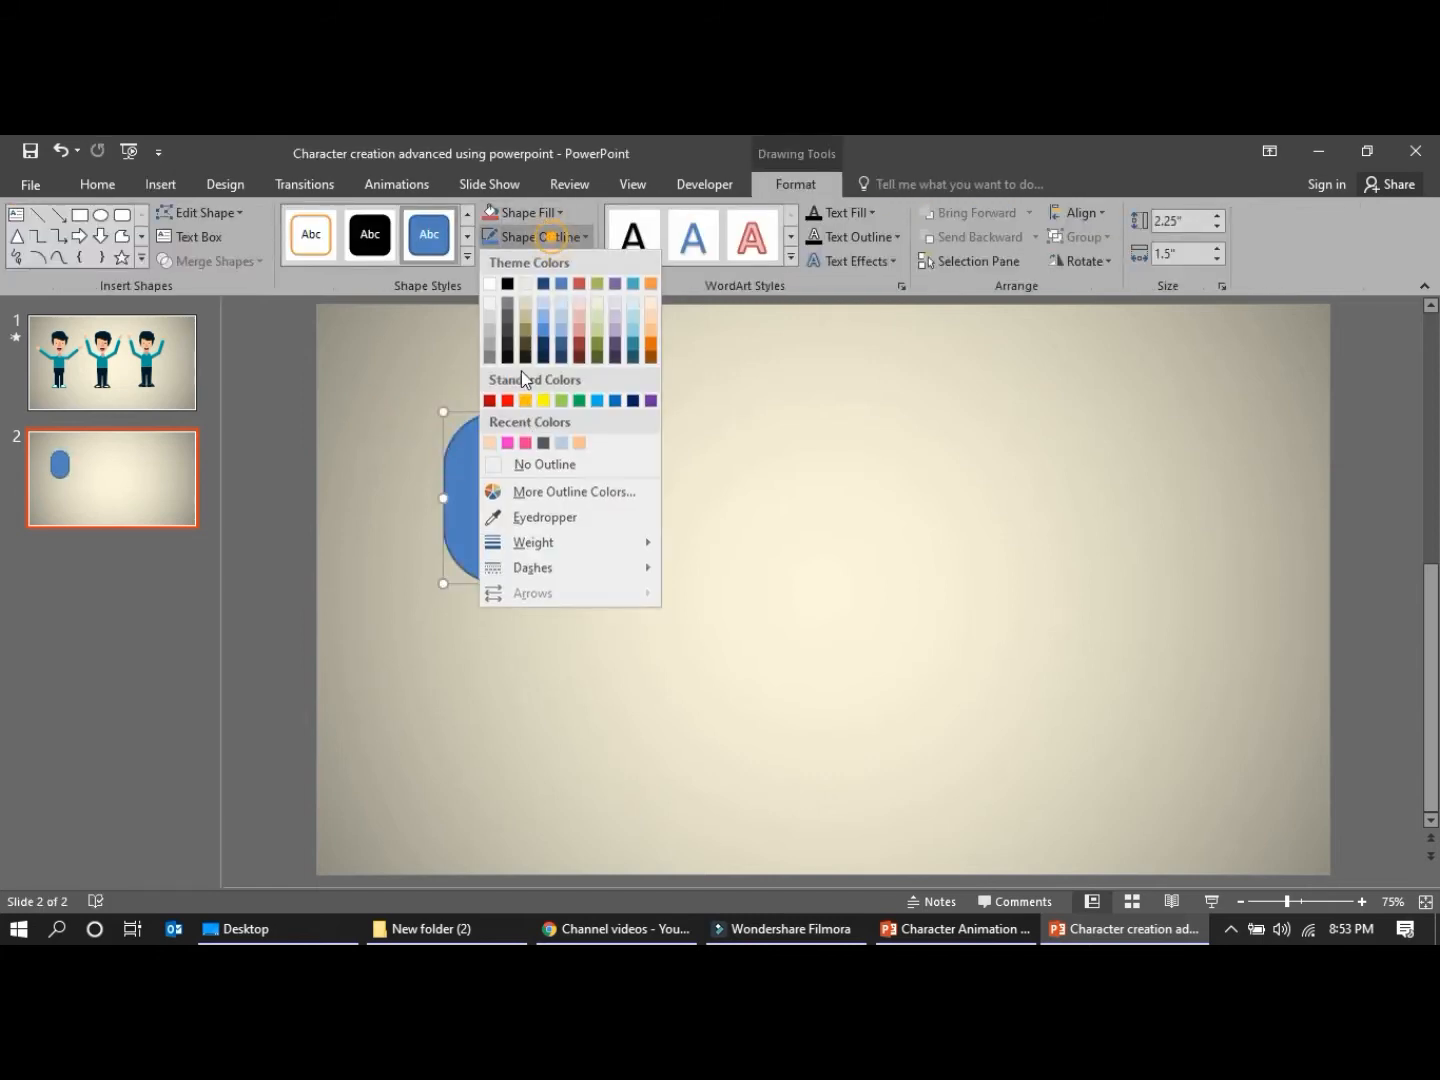
pyautogui.click(522, 462)
pyautogui.click(554, 211)
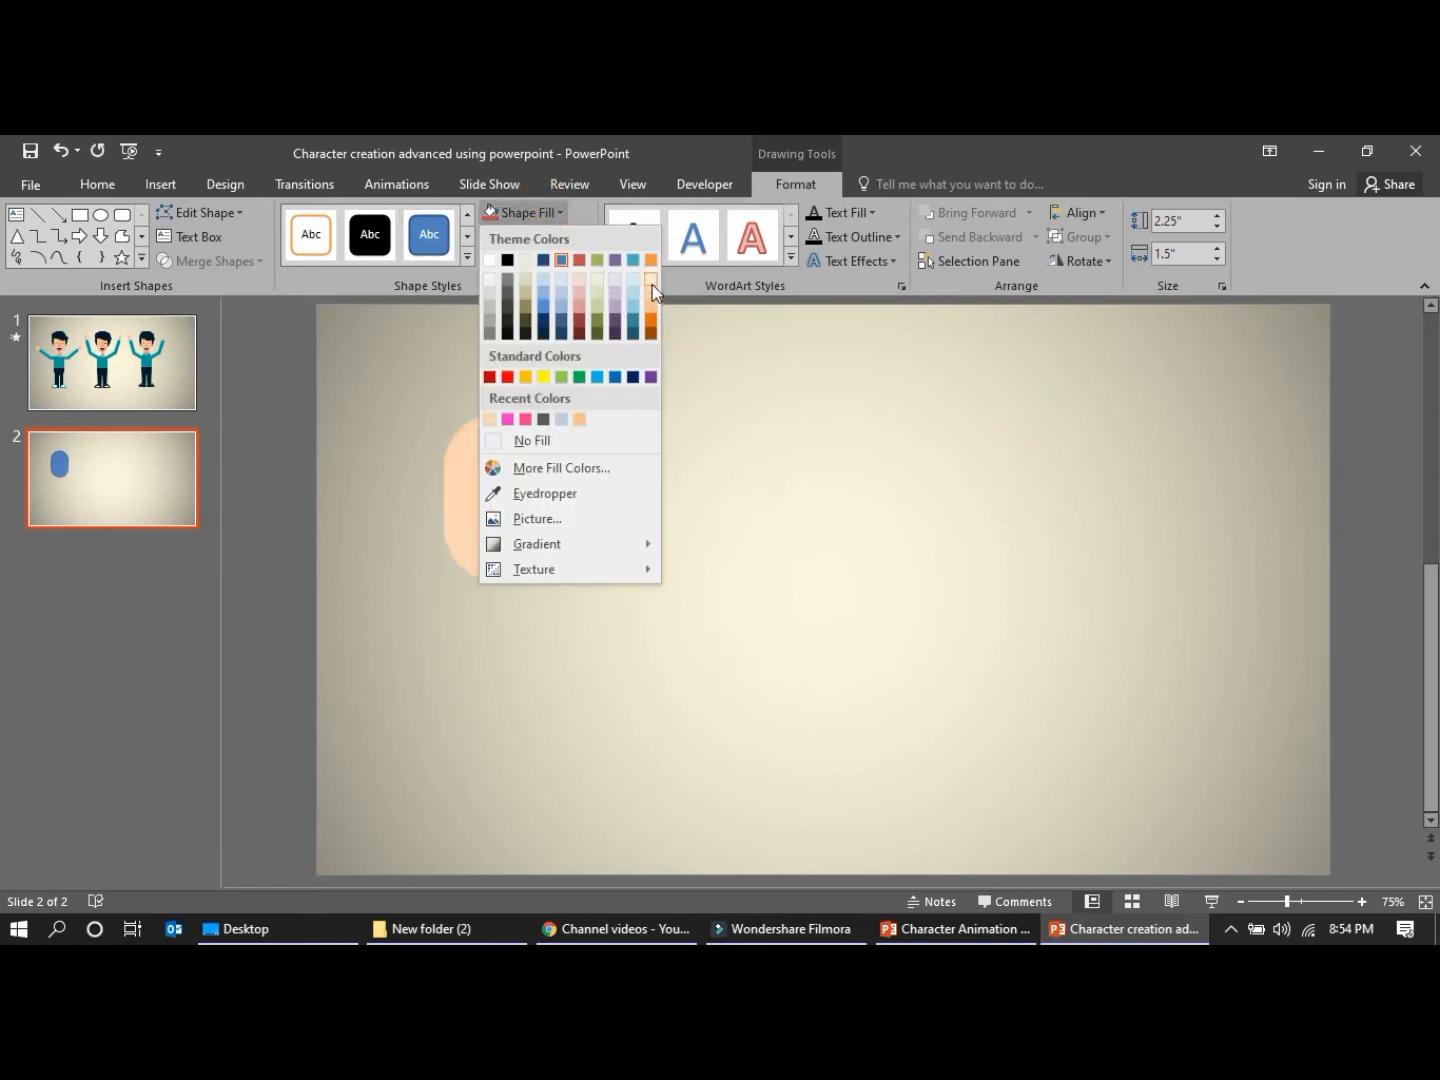
pyautogui.click(653, 286)
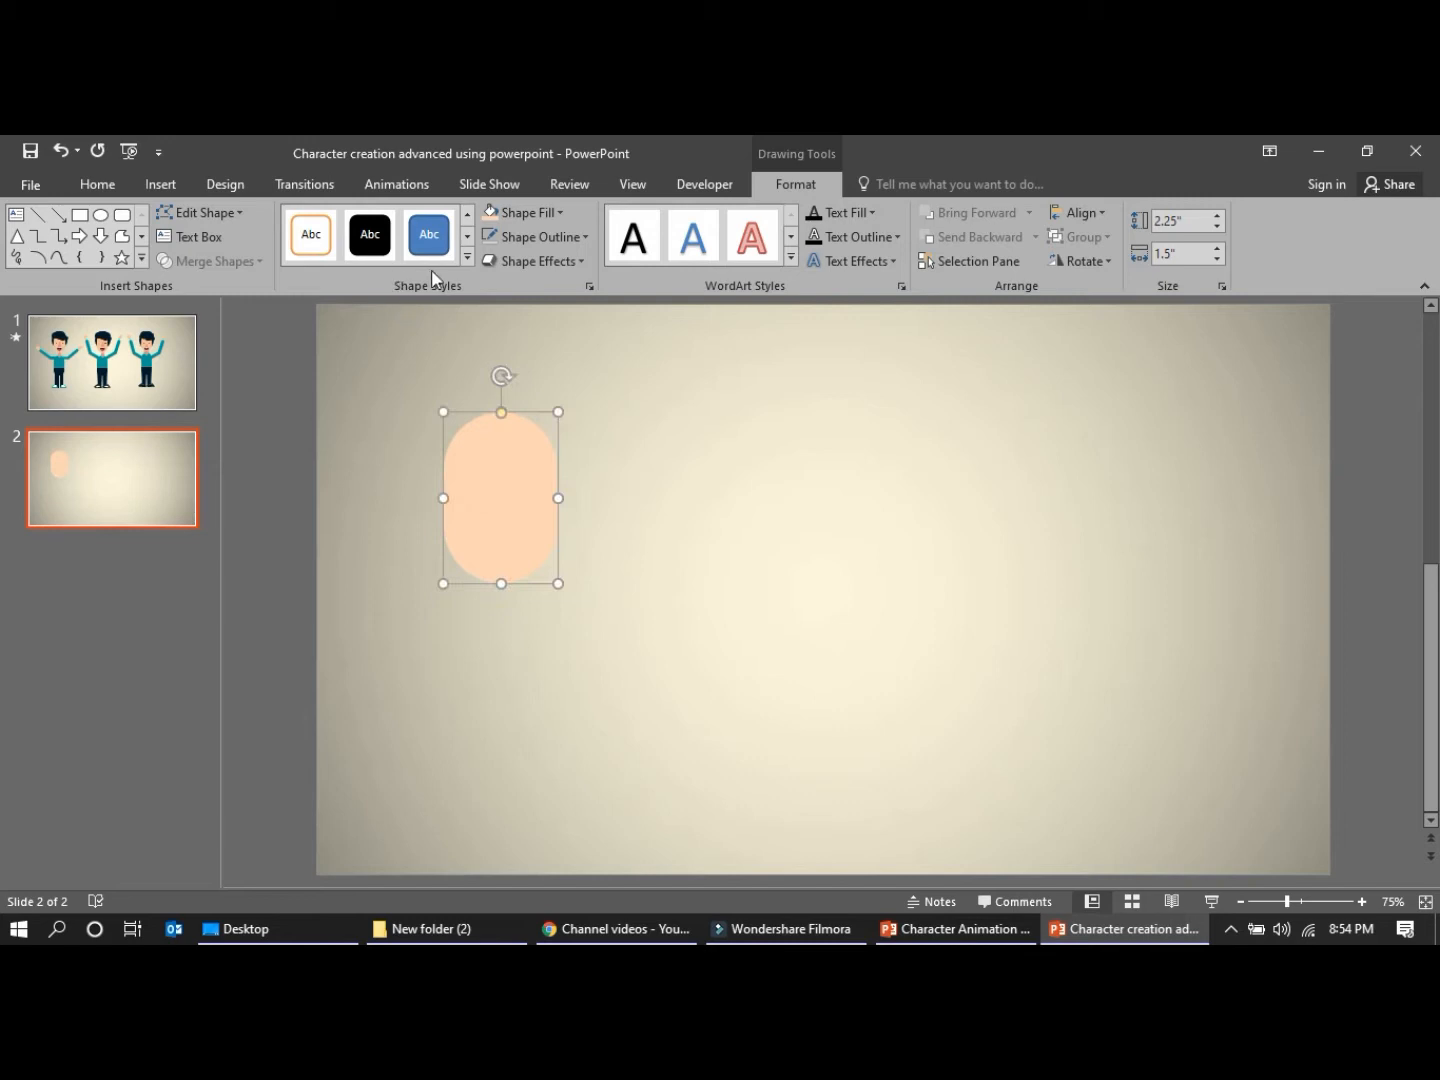
pyautogui.moveTo(489, 509); pyautogui.dragTo(1051, 527)
pyautogui.click(132, 385)
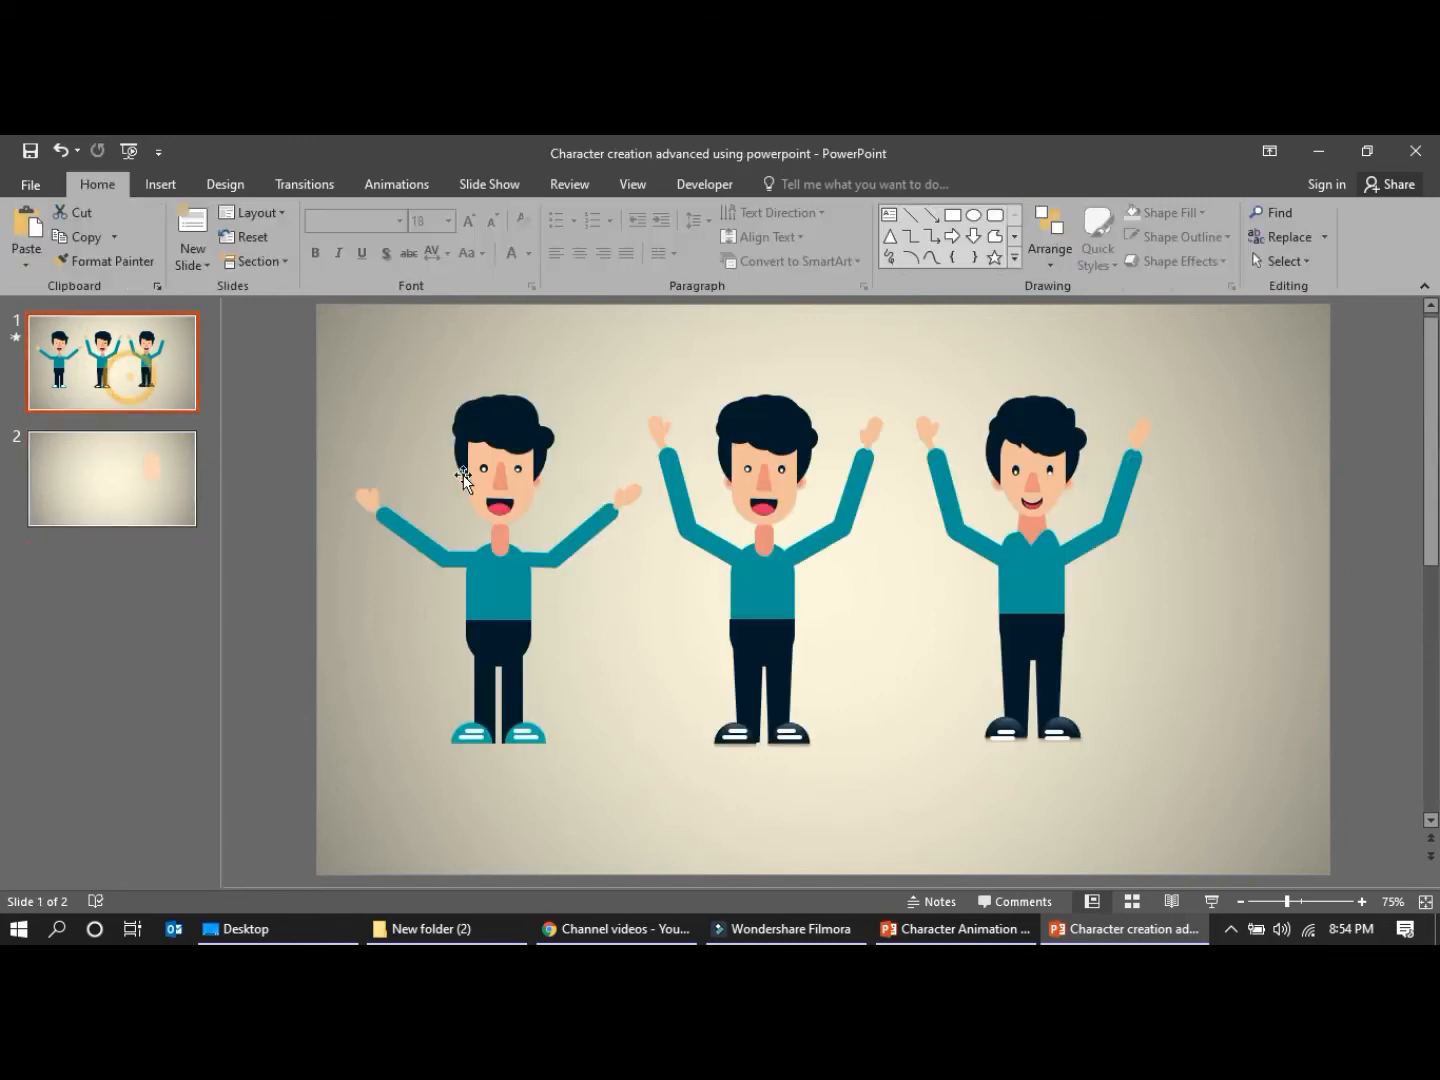
pyautogui.moveTo(307, 351); pyautogui.dragTo(656, 806)
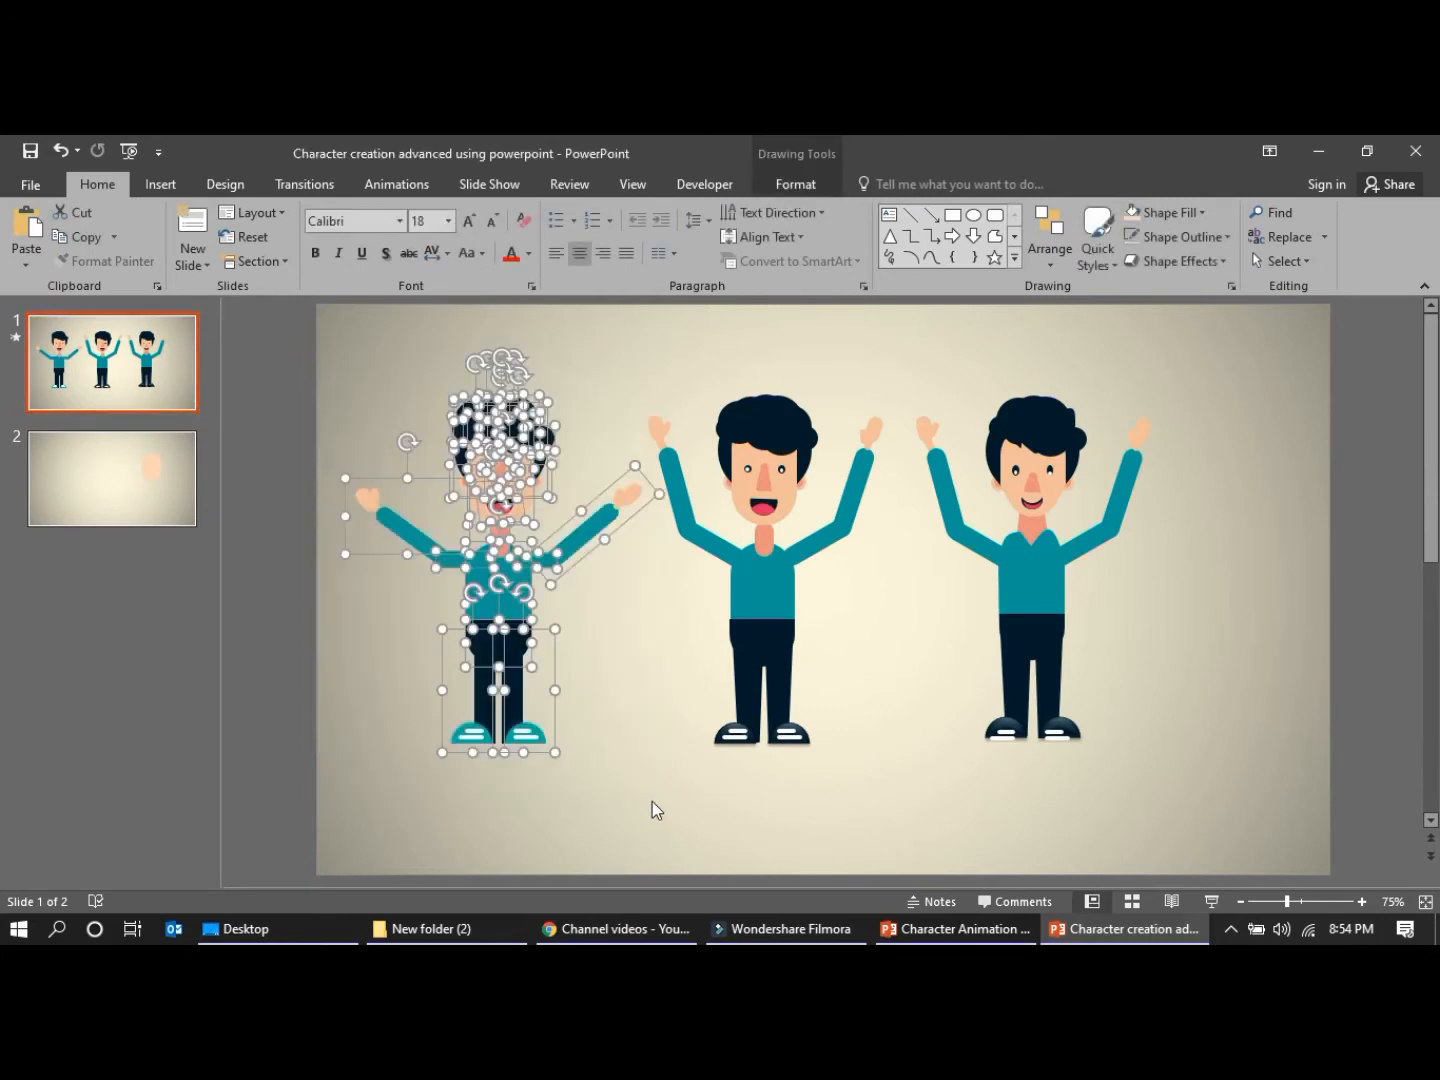
pyautogui.hotkey('ctrl', 'g')
pyautogui.hotkey('ctrl', 'c')
pyautogui.click(138, 450)
pyautogui.hotkey('ctrl', 'v')
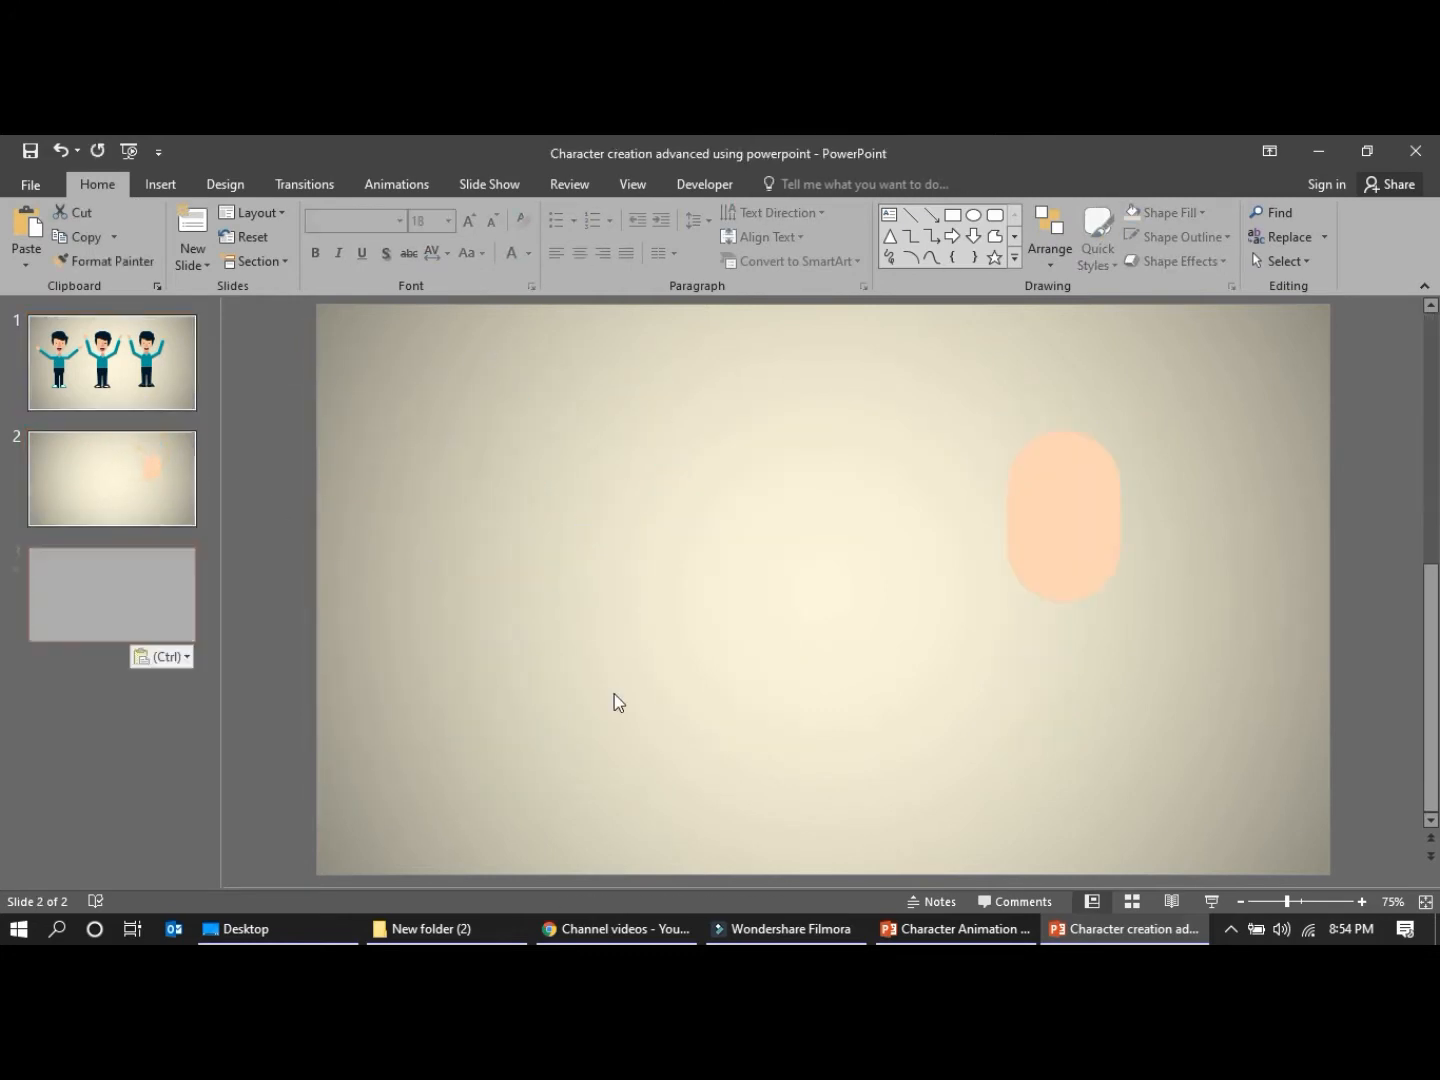
pyautogui.hotkey('ctrl', 'z')
# Copy the leftmost character from slide 1 onto slide 2 as a reference
pyautogui.click(95, 340)
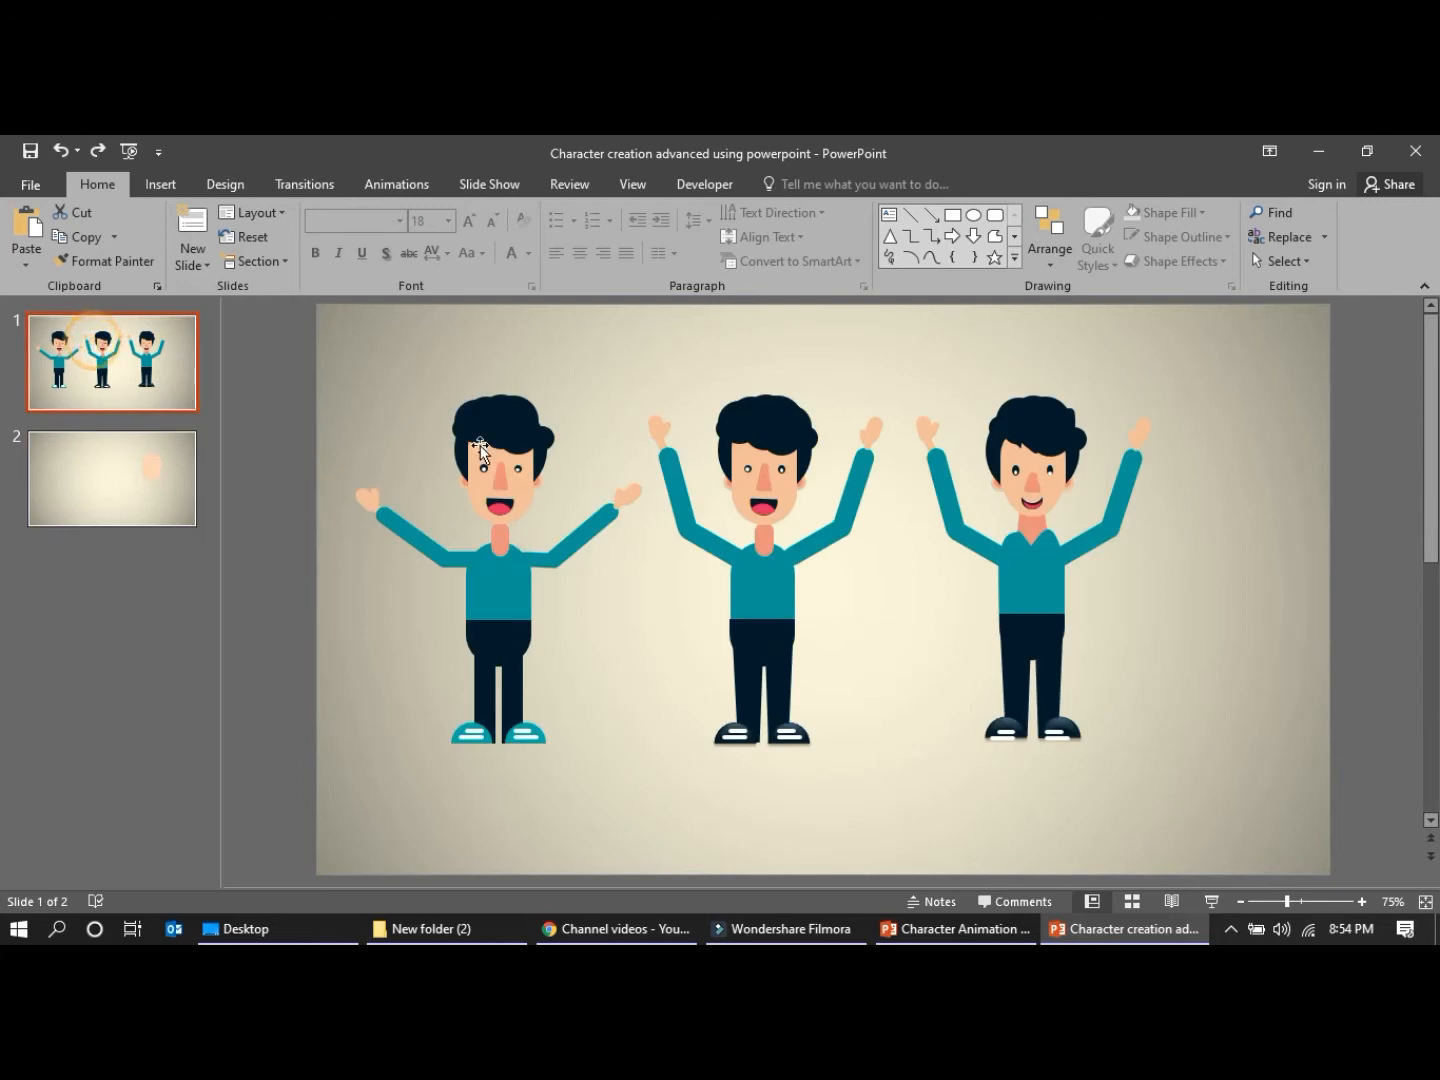
pyautogui.moveTo(311, 352); pyautogui.dragTo(651, 808)
pyautogui.click(494, 625)
pyautogui.click(130, 470)
pyautogui.hotkey('ctrl', 'v')
pyautogui.click(791, 611)
# Shrink the light orange face shape to about 0.96" wide and 1.44" high
pyautogui.click(1079, 548)
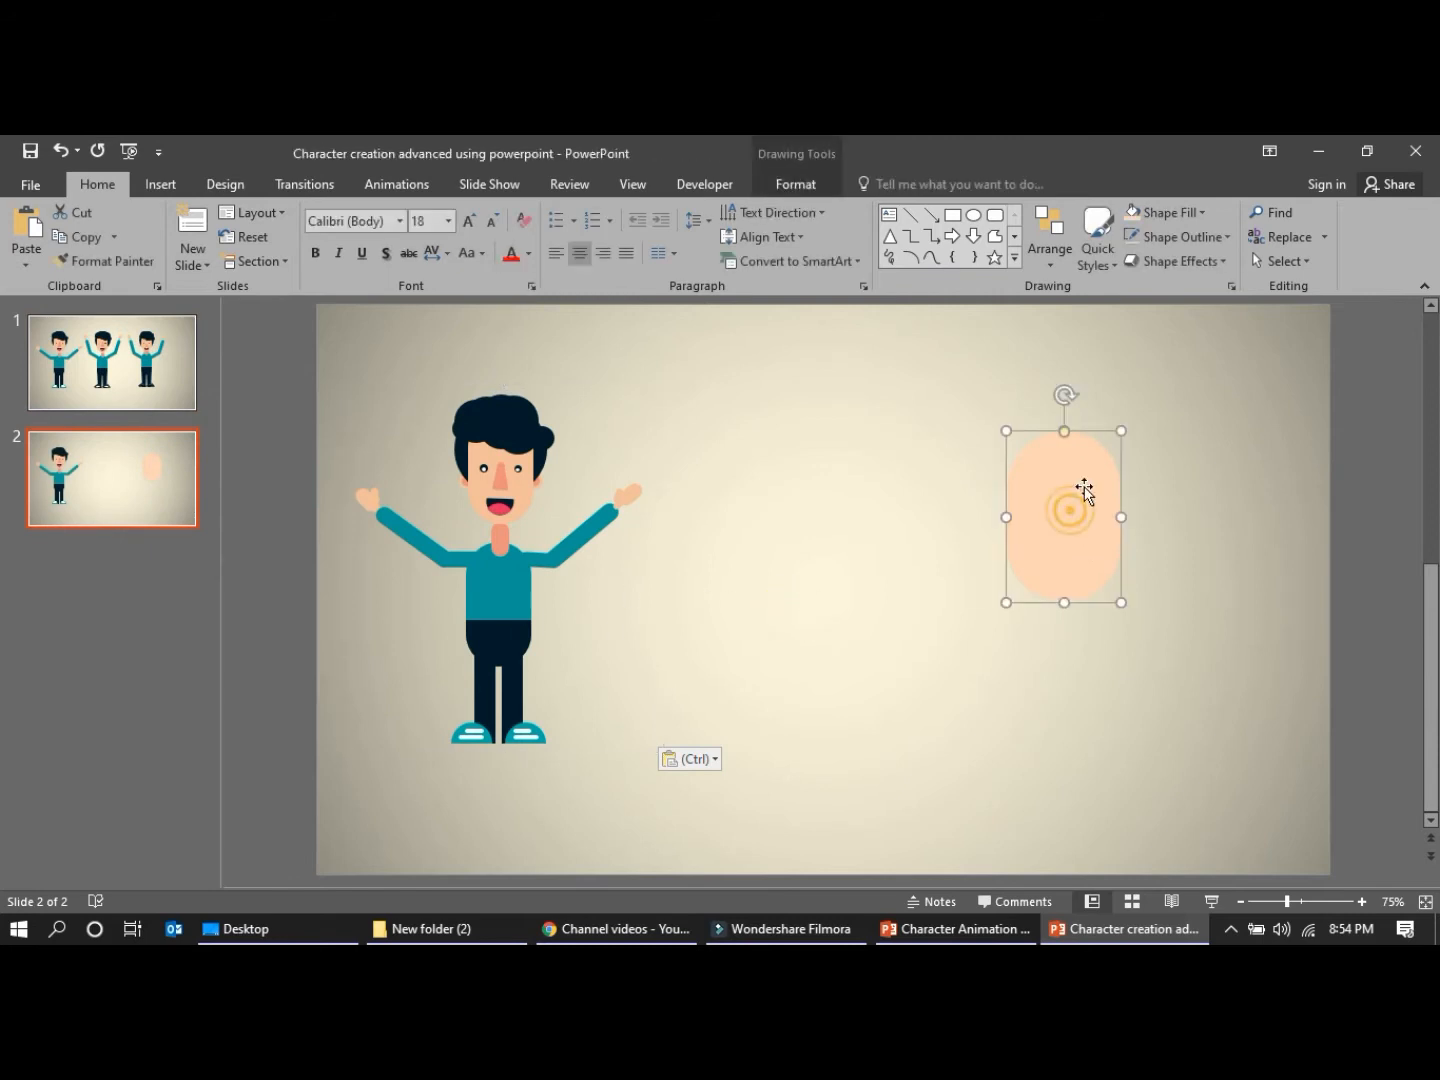
pyautogui.moveTo(1069, 476)
pyautogui.mouseDown()
pyautogui.moveTo(1081, 428)
pyautogui.moveTo(1086, 440)
pyautogui.moveTo(1101, 428)
pyautogui.moveTo(1049, 505)
pyautogui.moveTo(1061, 483)
pyautogui.mouseUp()
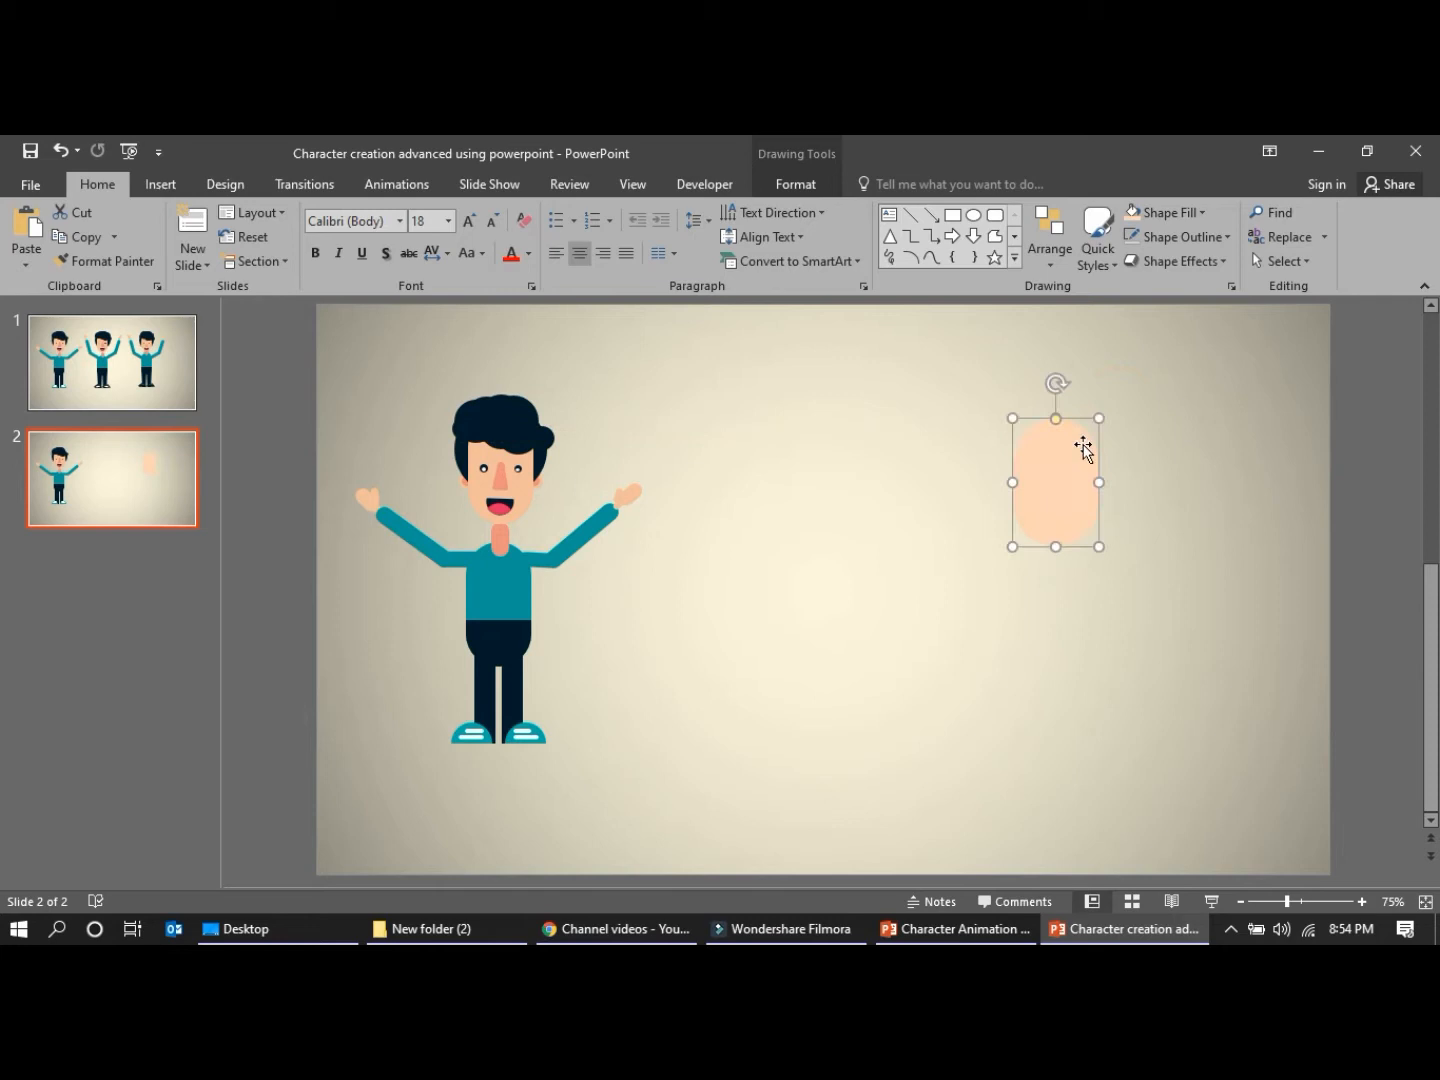
pyautogui.moveTo(1098, 418); pyautogui.dragTo(1049, 465)
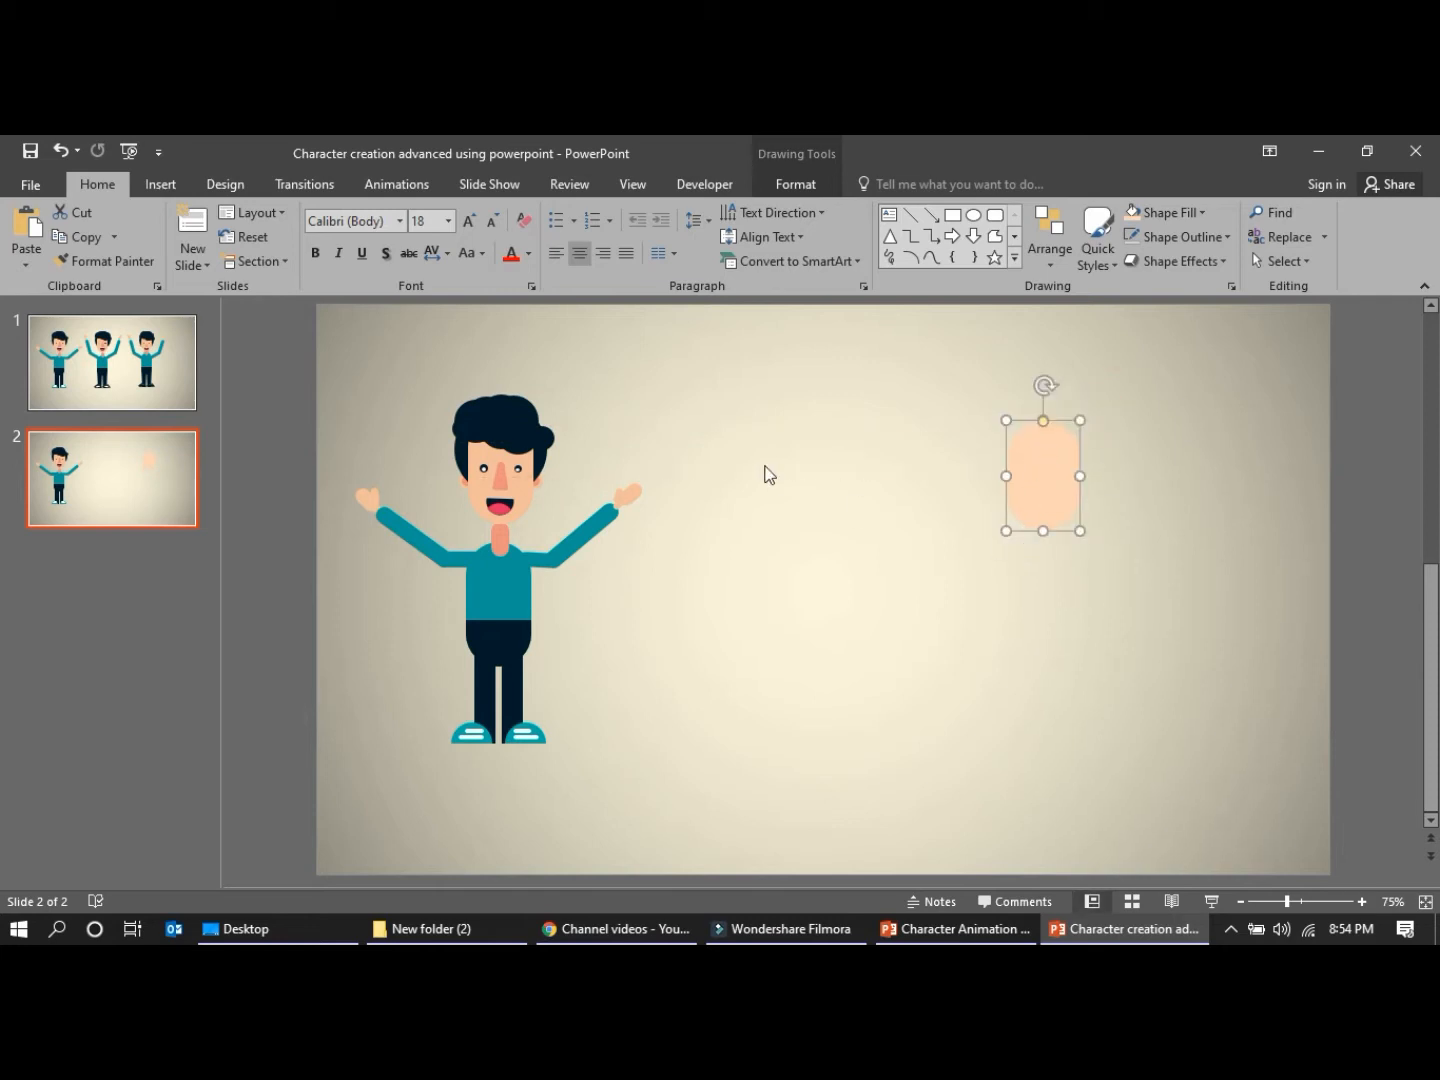
# Draw a circle about 0.64" across between the character and the face, styled solid black with no outline
pyautogui.click(160, 184)
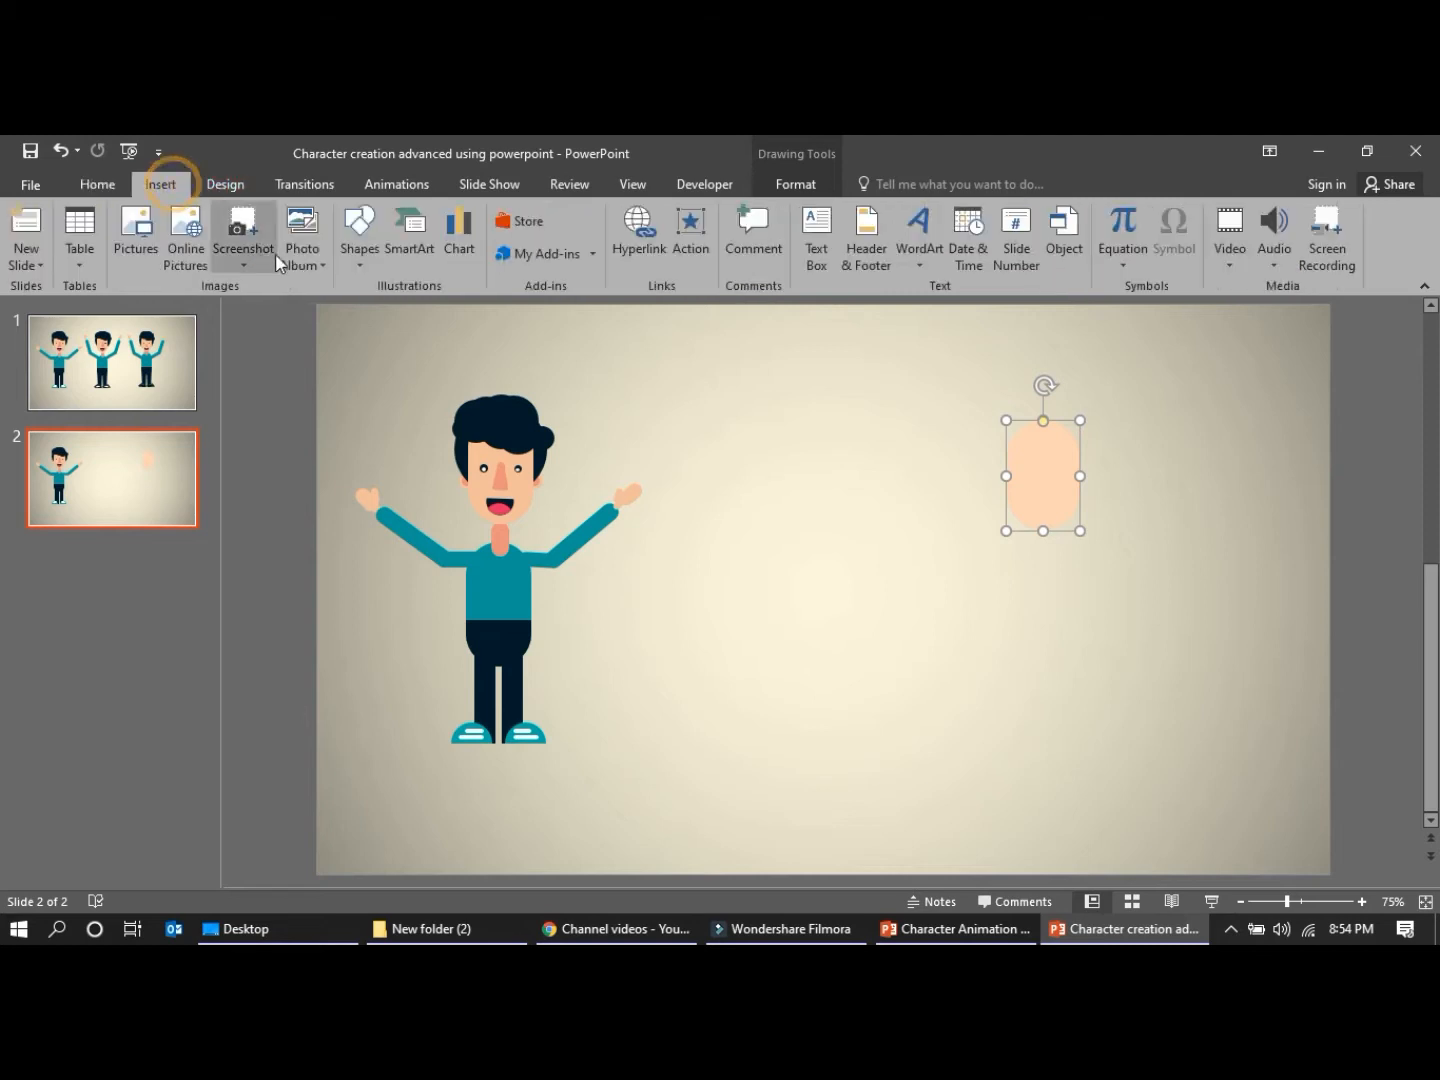
pyautogui.click(359, 235)
pyautogui.click(435, 308)
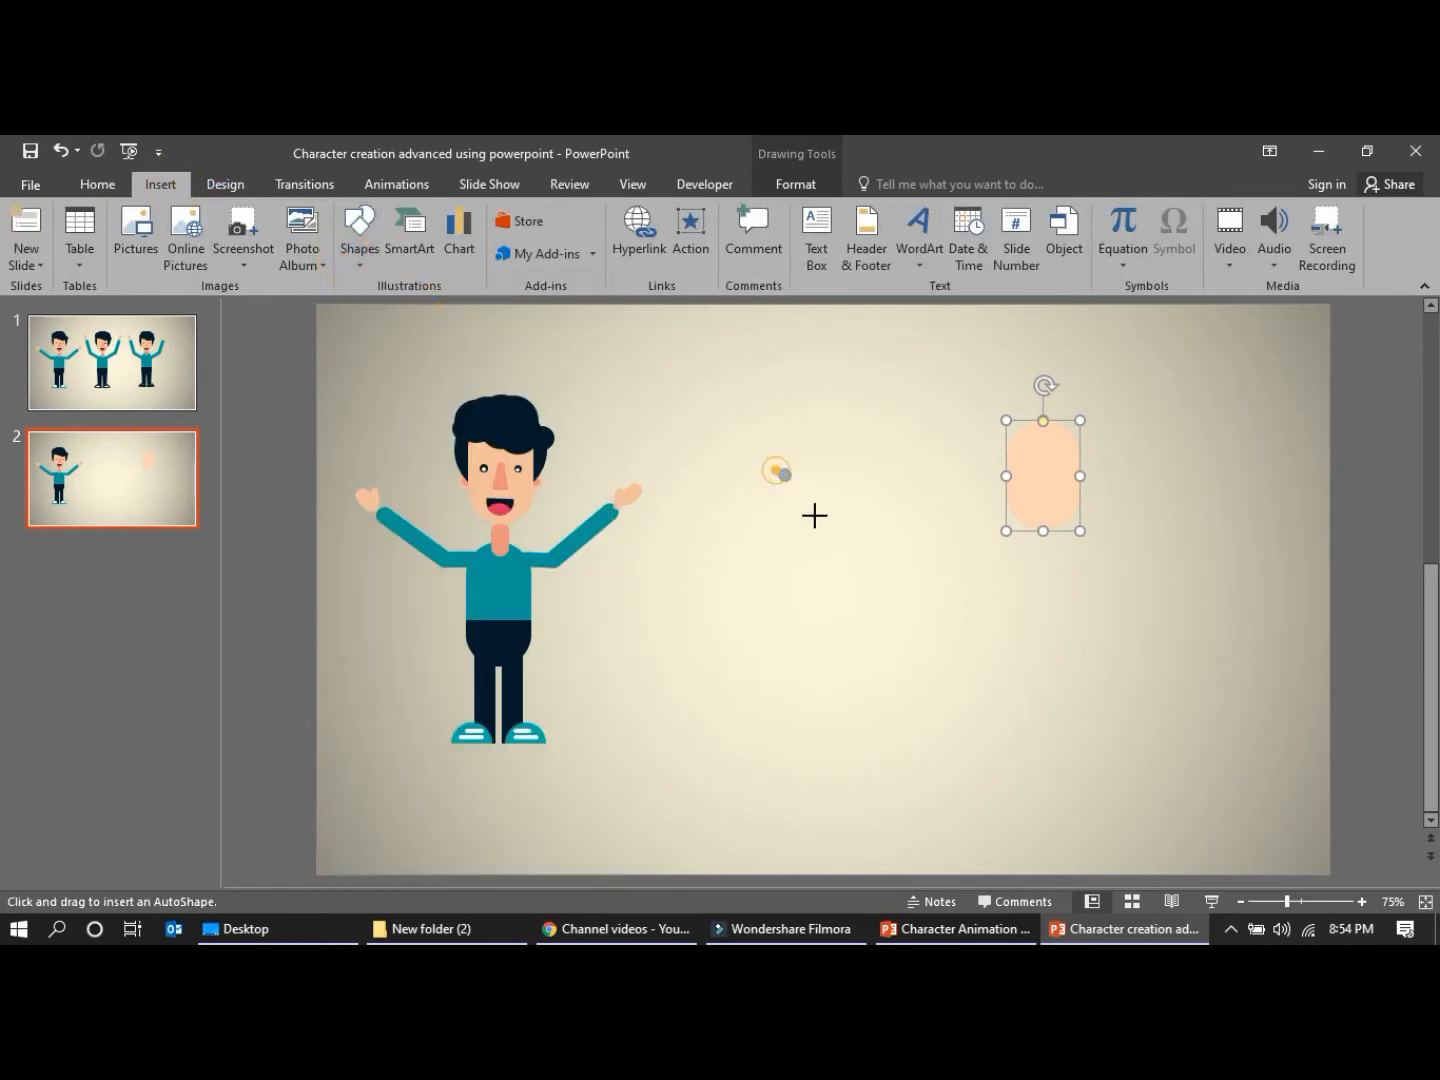
pyautogui.moveTo(778, 468); pyautogui.dragTo(829, 518)
pyautogui.click(369, 234)
pyautogui.click(540, 236)
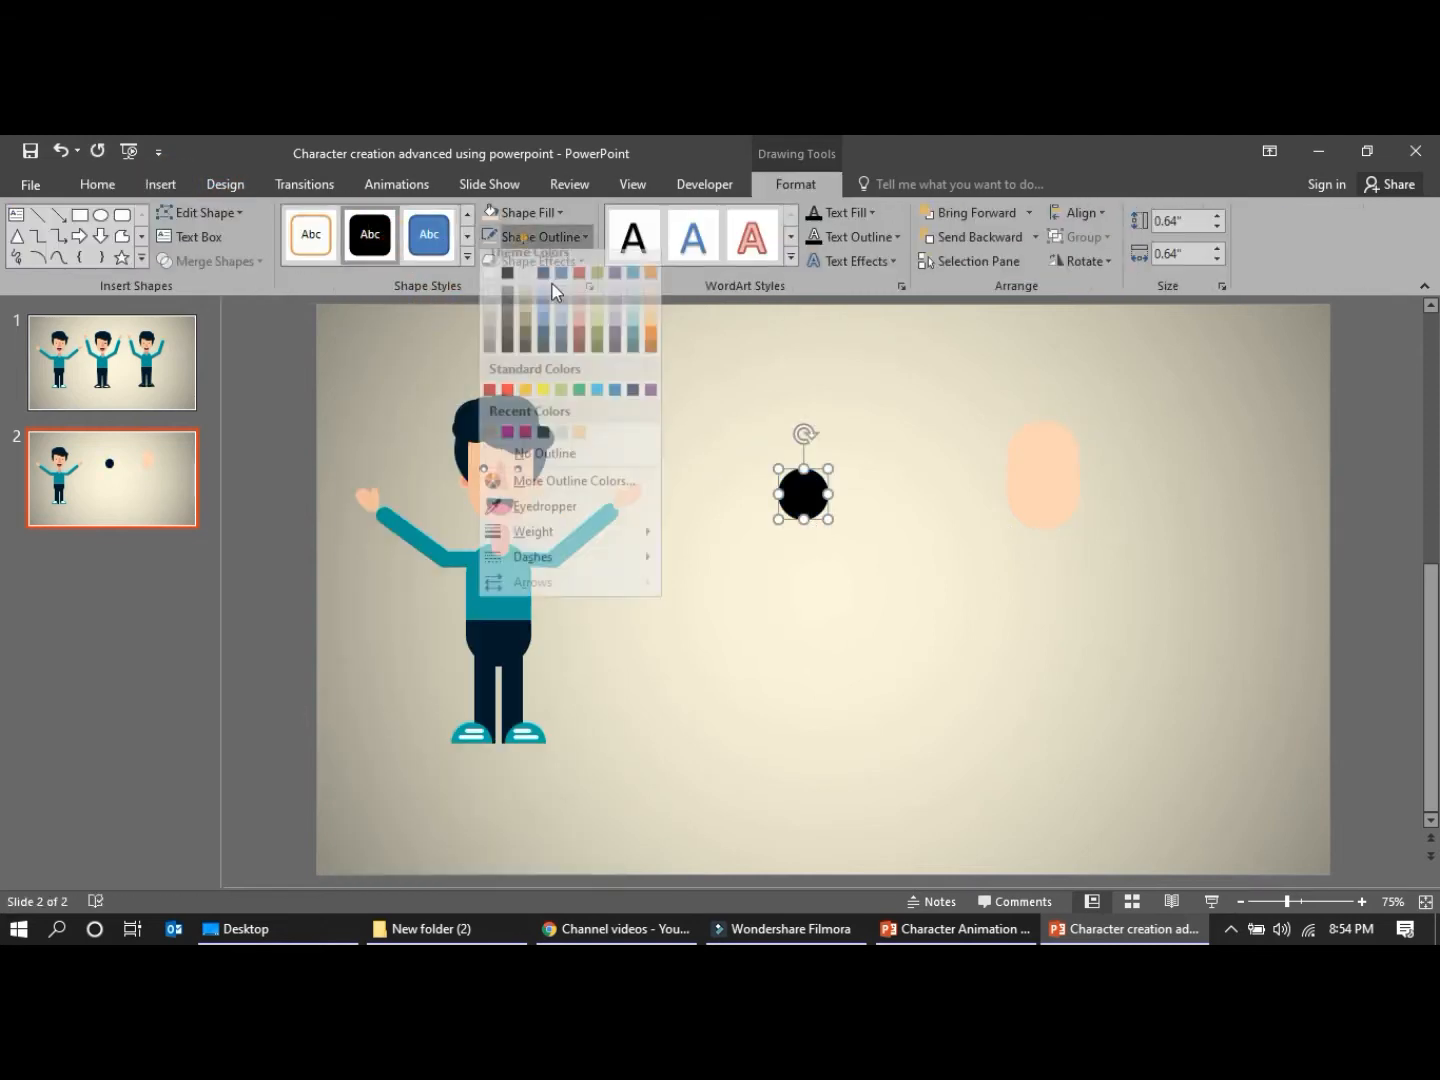
pyautogui.click(530, 465)
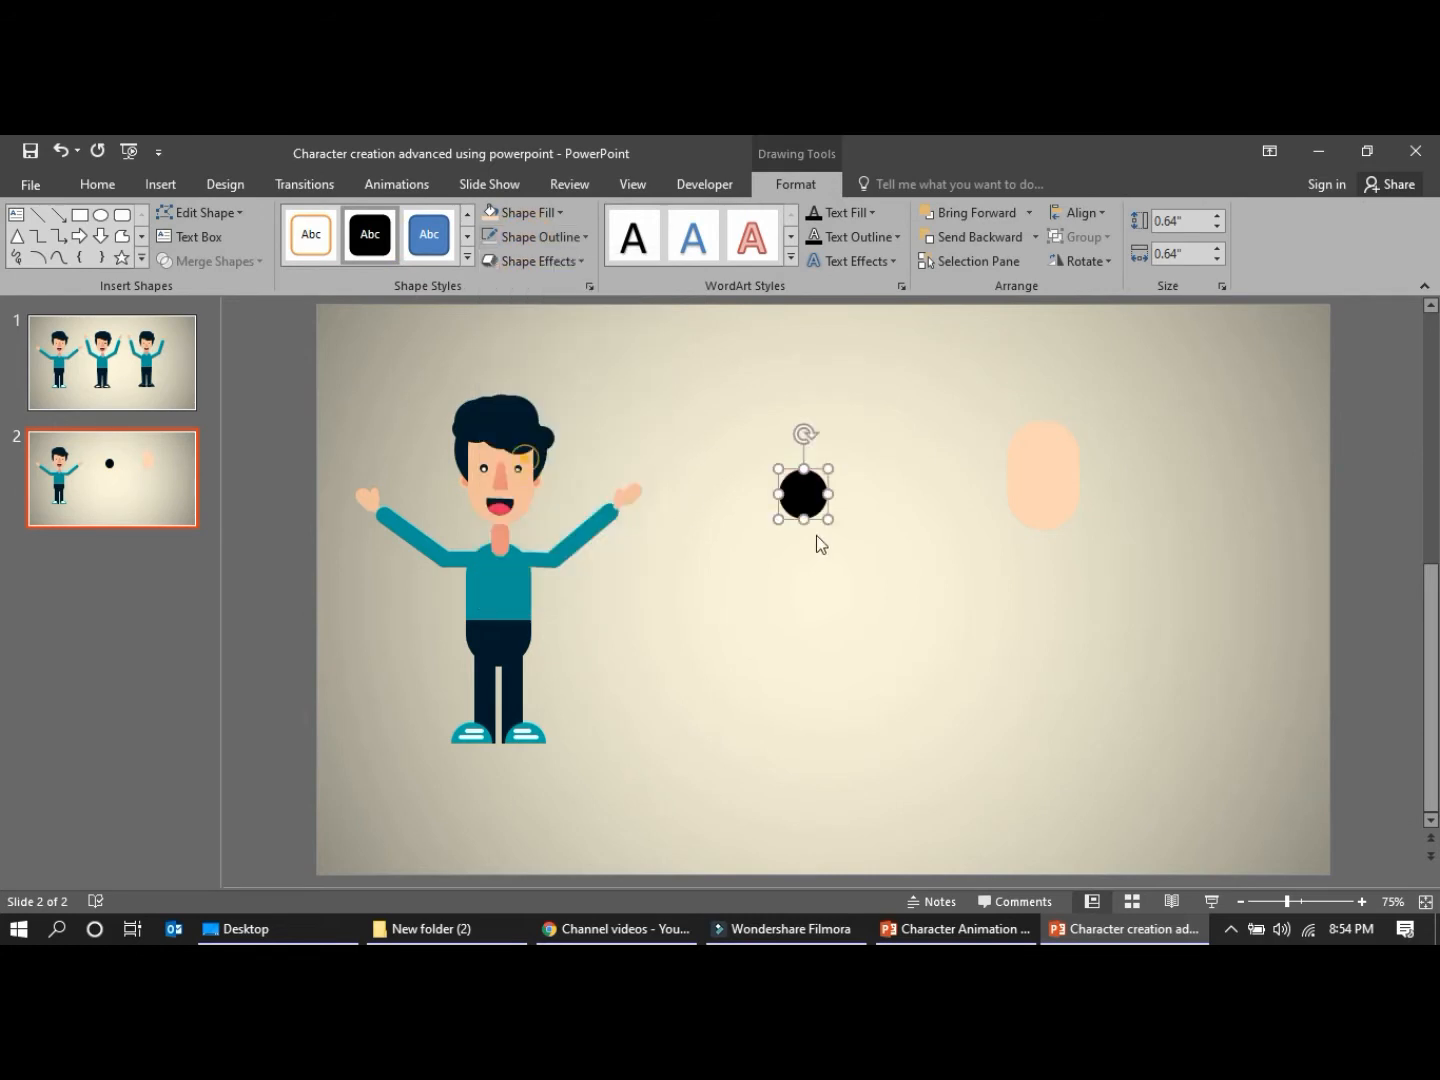
# Build the hair from 0.51" copies of the black circle over the face's top, sending the one on its left edge to the back
pyautogui.moveTo(829, 469); pyautogui.dragTo(1010, 461)
pyautogui.hotkey('ctrl', 'v')
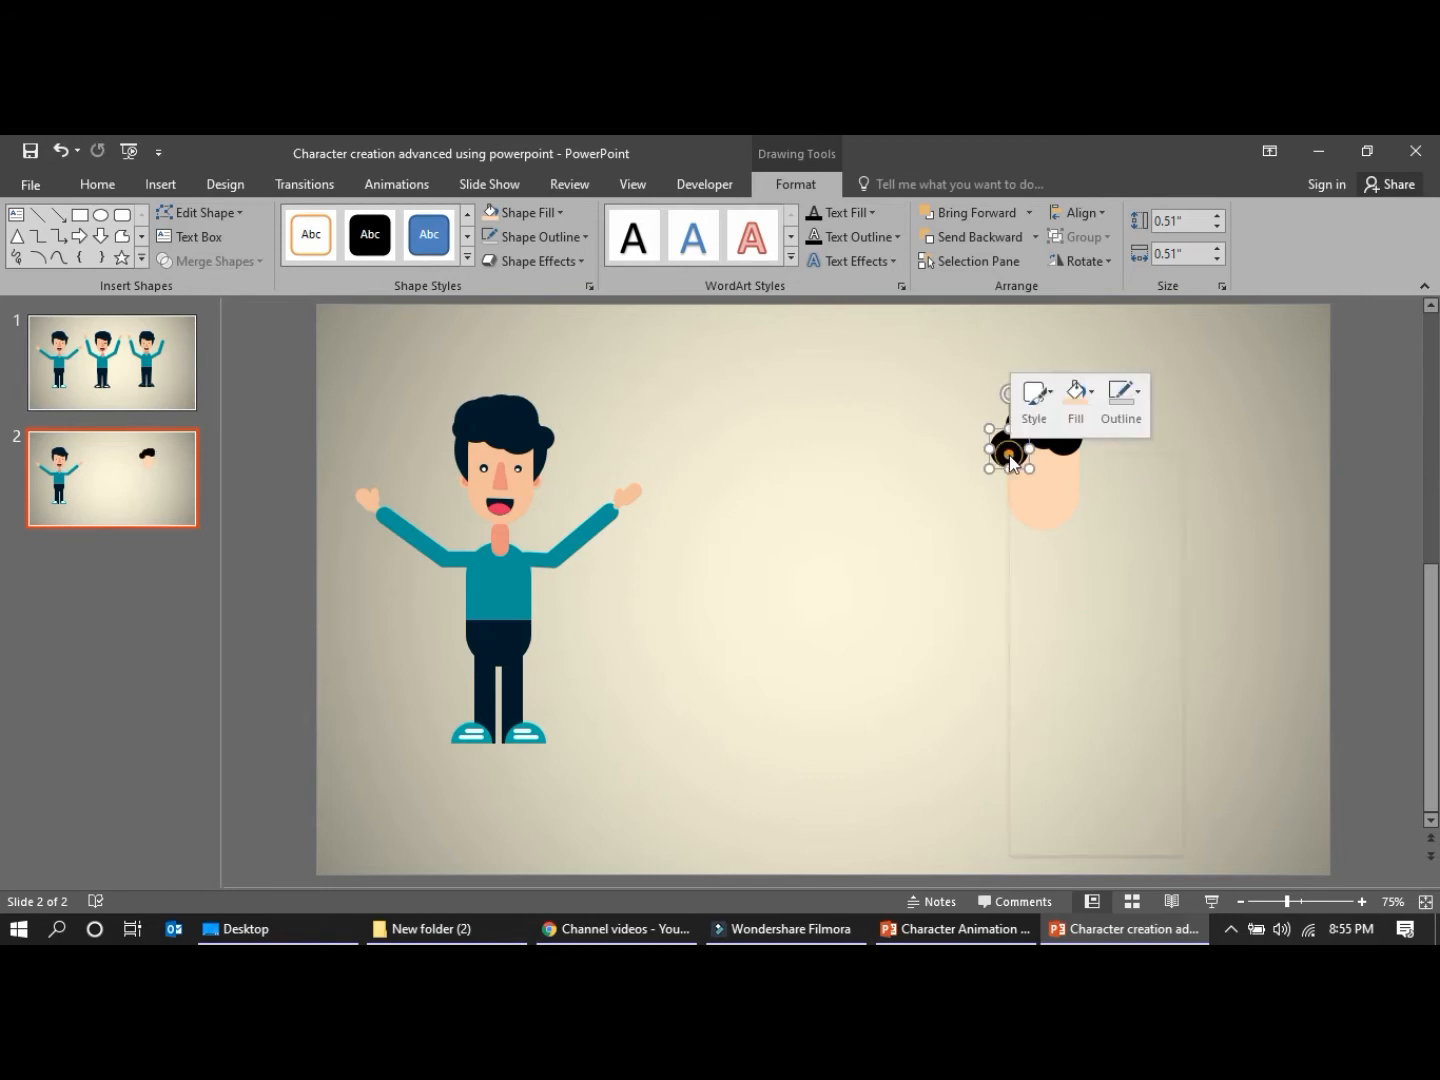
pyautogui.rightClick(1010, 460)
pyautogui.click(1075, 678)
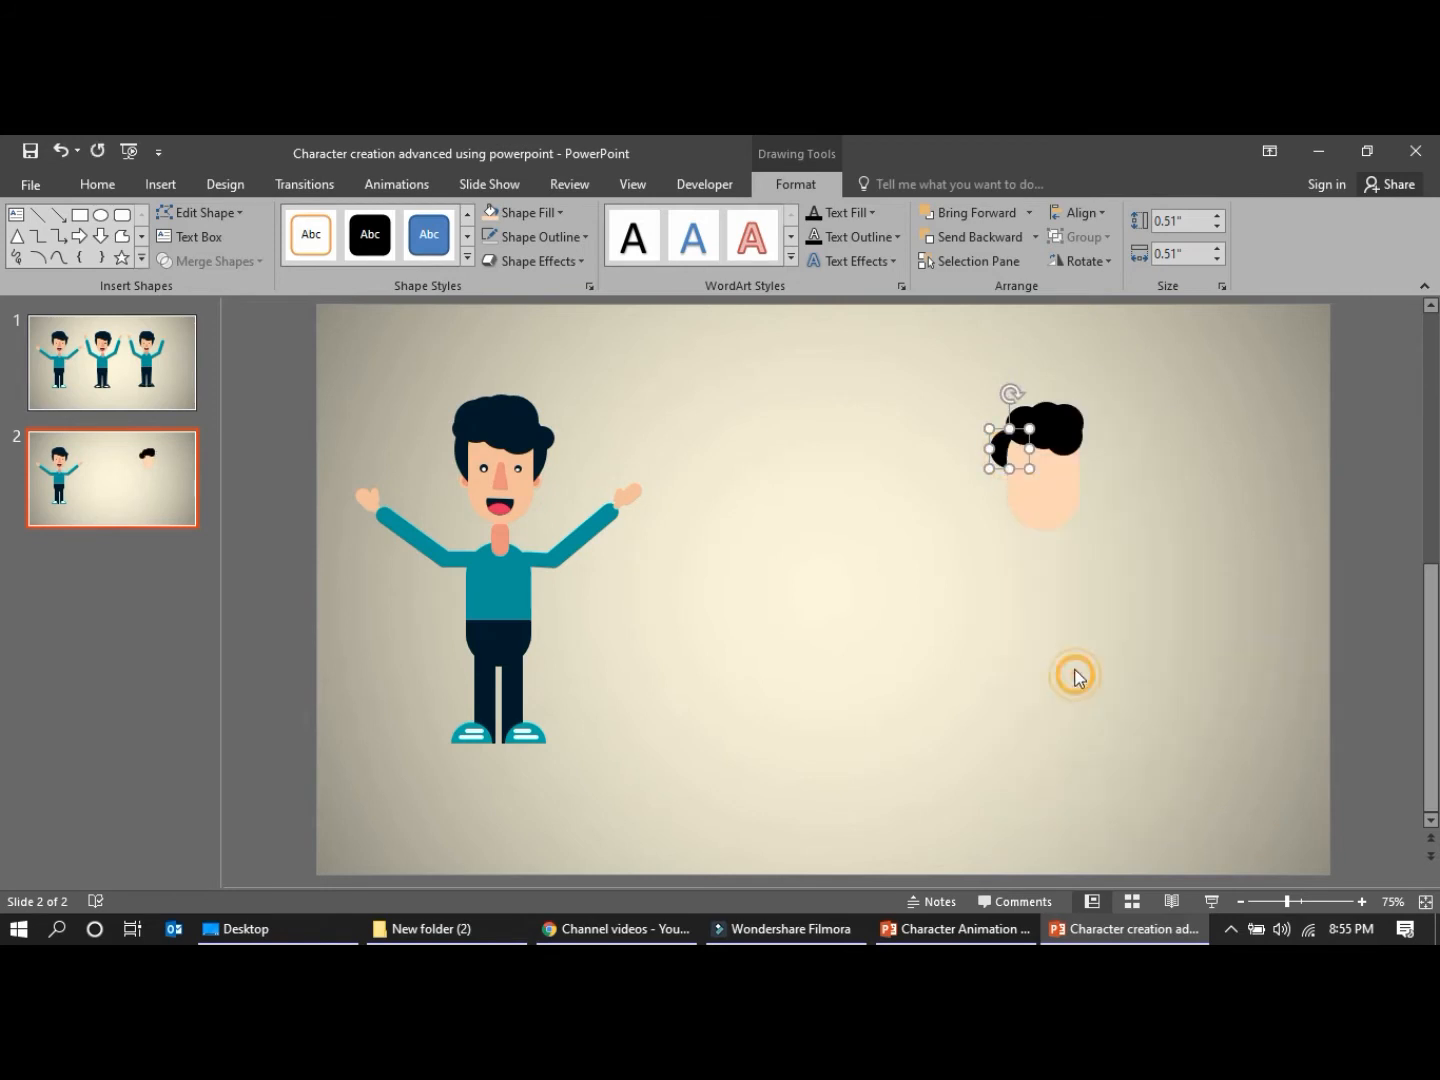
pyautogui.click(995, 514)
# Copy the left side hair circle to the face's right edge and send the copy behind the face
pyautogui.moveTo(996, 437); pyautogui.dragTo(1083, 451)
pyautogui.hotkey('ctrl', 'c')
pyautogui.hotkey('ctrl', 'v')
pyautogui.rightClick(1082, 451)
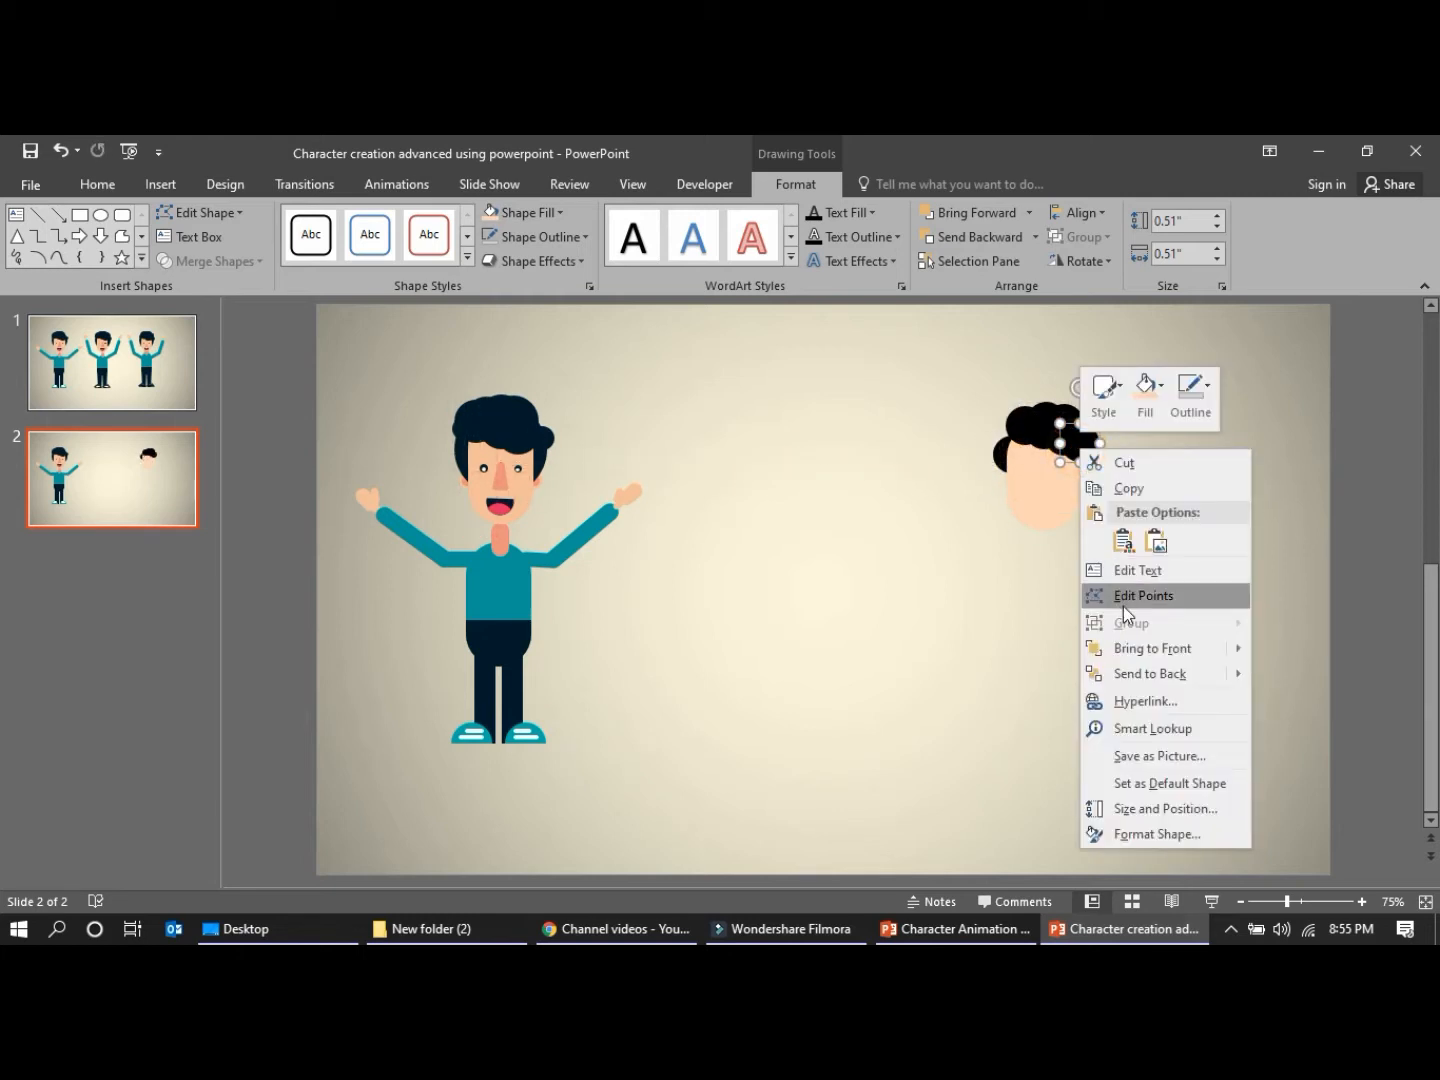
pyautogui.click(1148, 673)
pyautogui.click(1135, 646)
pyautogui.click(1084, 451)
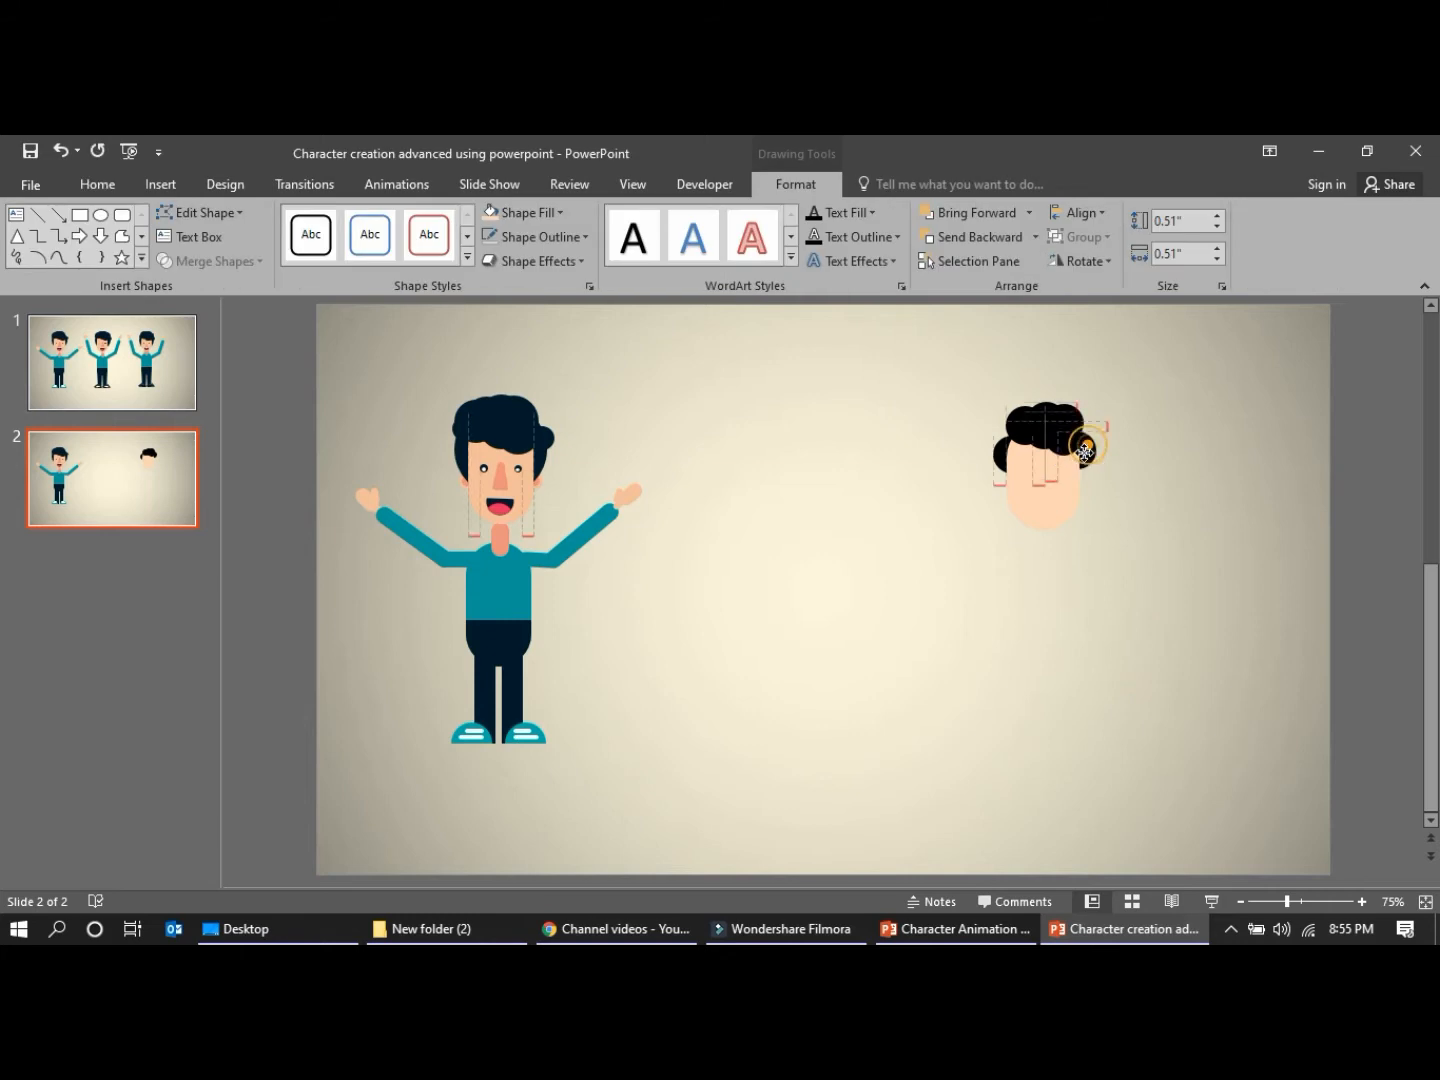
pyautogui.click(1117, 552)
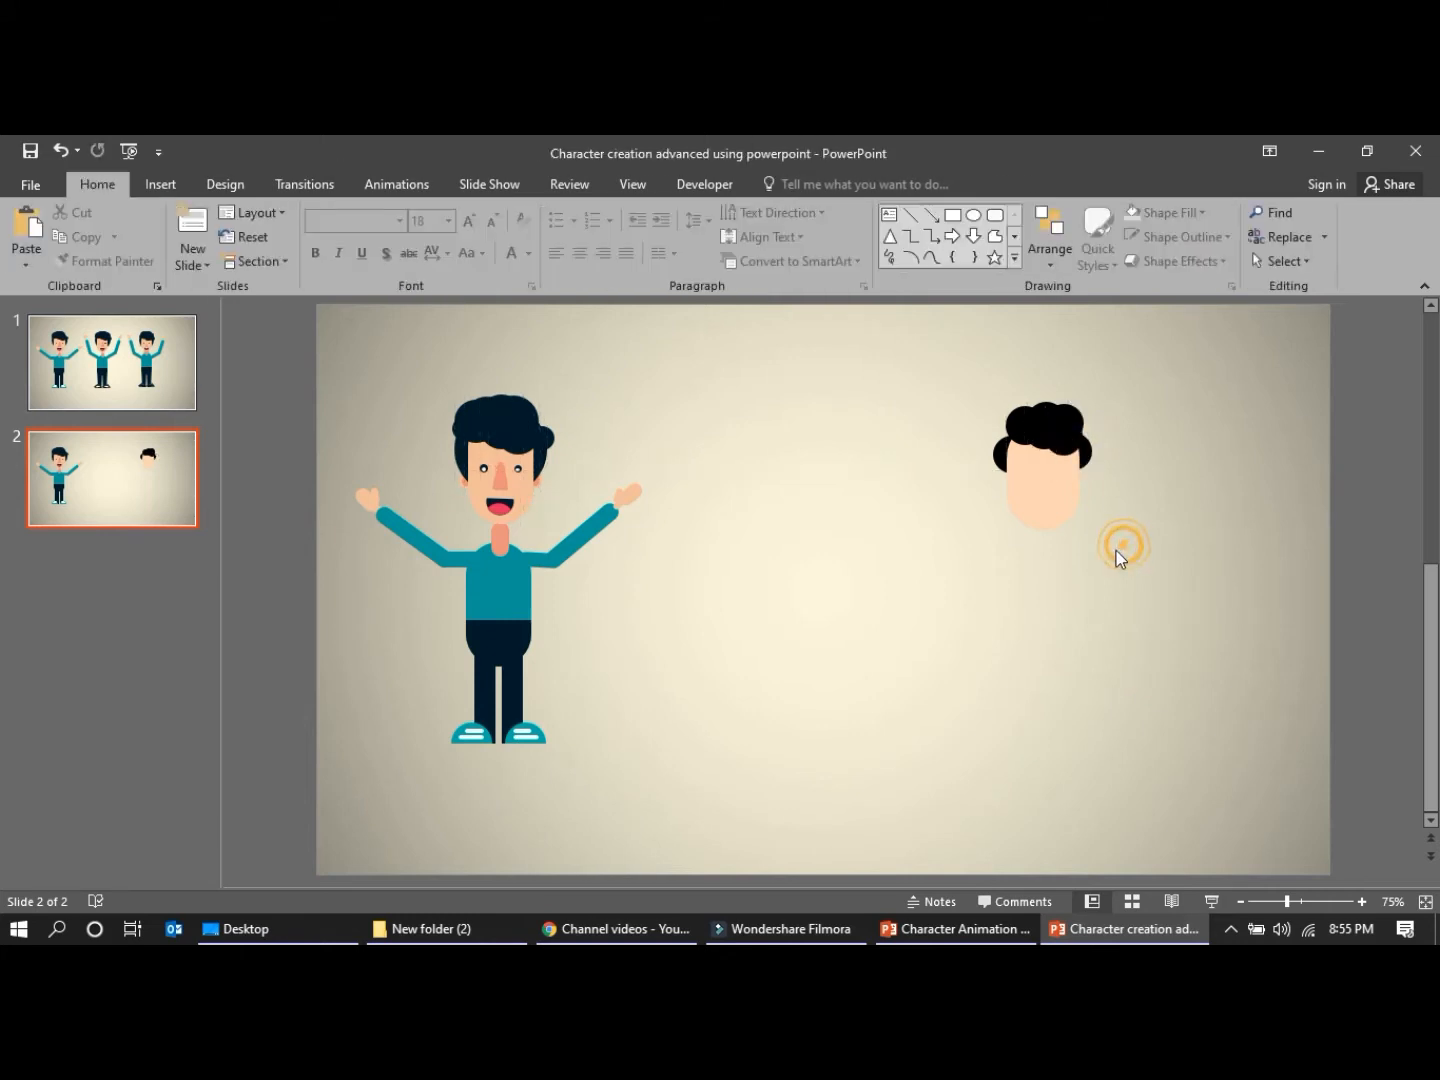
# Duplicate a top hair circle and place the copy at the hair's upper right edge
pyautogui.click(1039, 508)
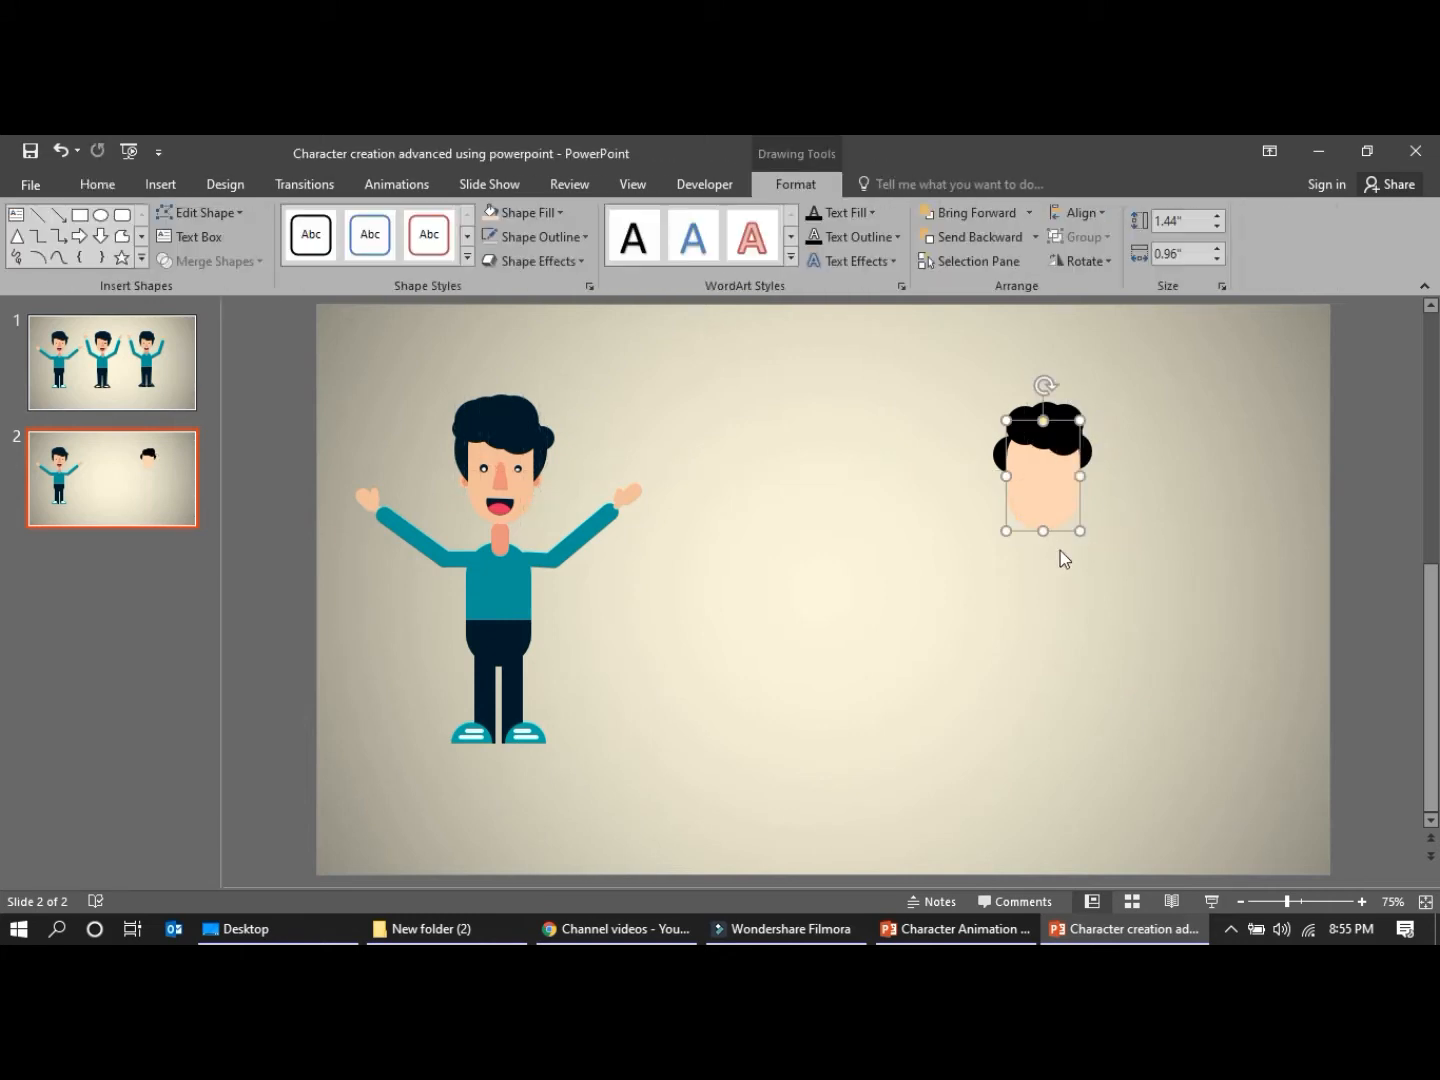
pyautogui.click(1060, 550)
pyautogui.click(1057, 435)
pyautogui.hotkey('ctrl', 'c')
pyautogui.hotkey('ctrl', 'v')
pyautogui.moveTo(1077, 446); pyautogui.dragTo(1084, 444)
pyautogui.click(1186, 455)
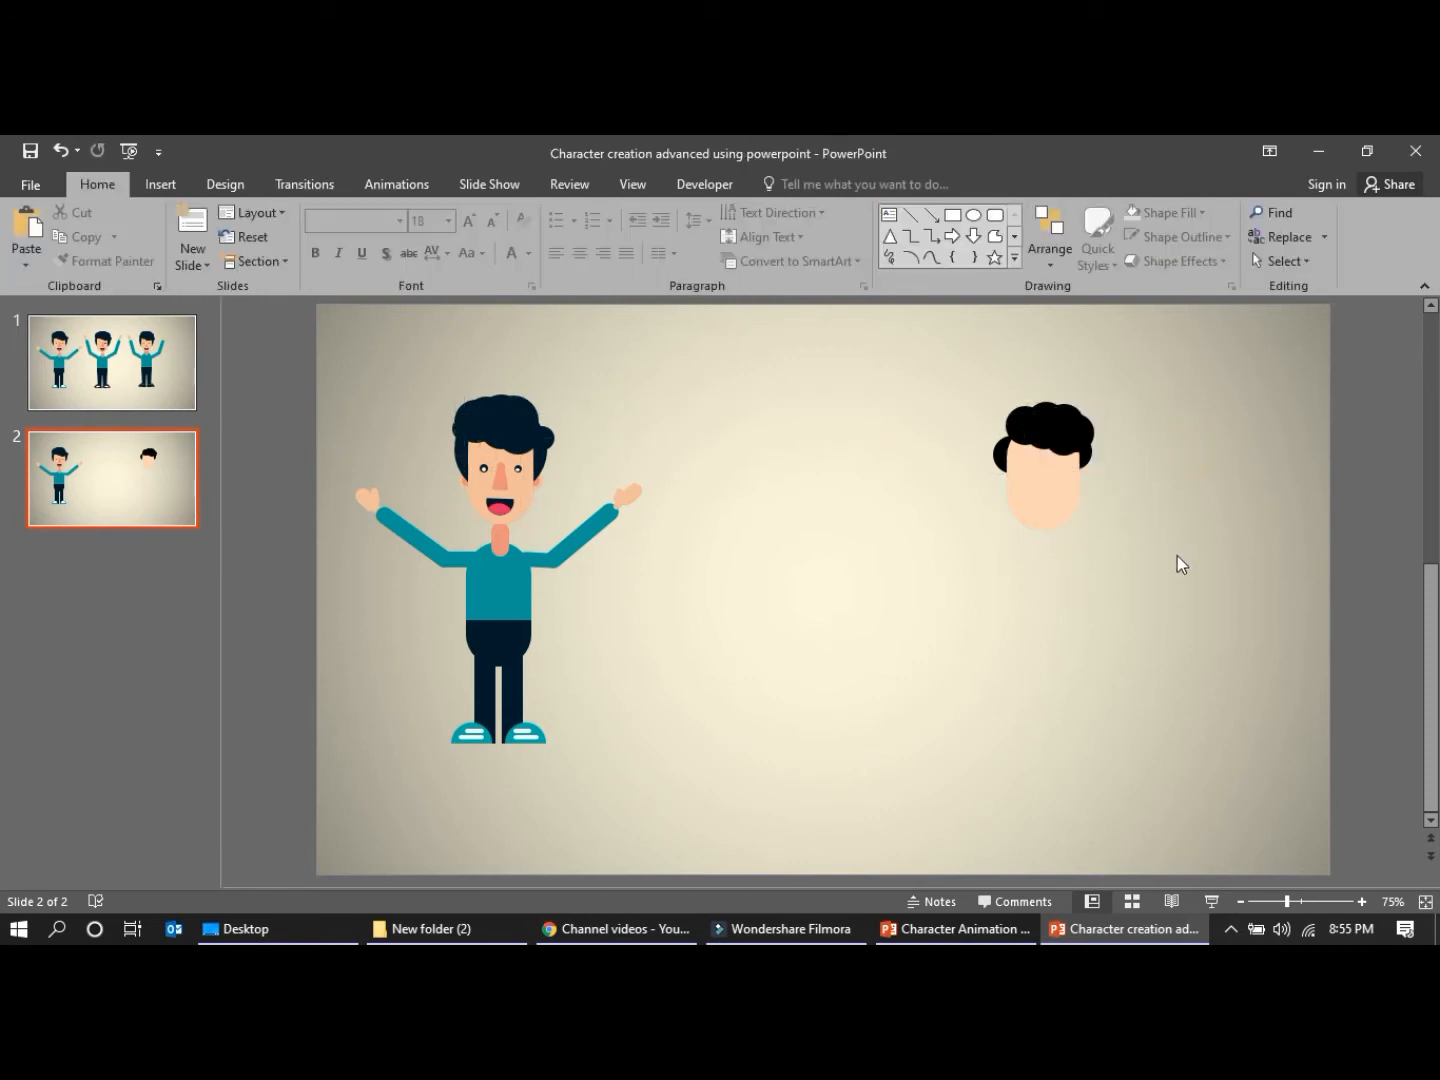
# Duplicate a hair circle, shrink the copy to about 0.25" and place it on the left side of the face
pyautogui.click(1035, 615)
pyautogui.click(1054, 442)
pyautogui.hotkey('ctrl', 'c')
pyautogui.hotkey('ctrl', 'v')
pyautogui.moveTo(1058, 443); pyautogui.dragTo(1033, 484)
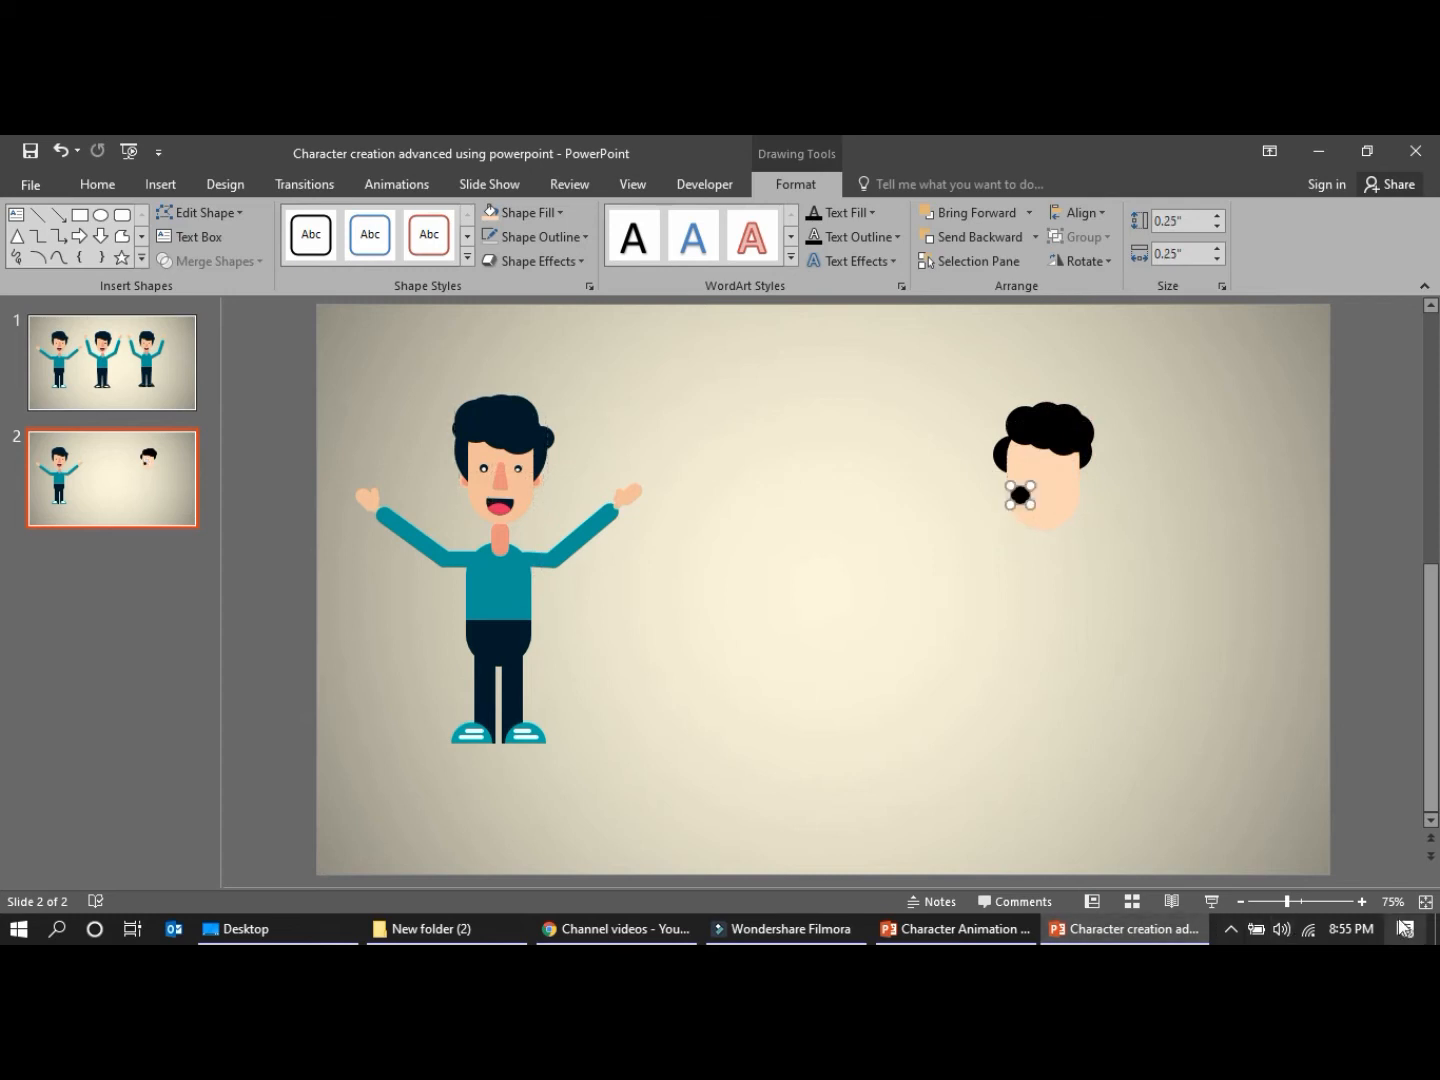
# Move the reference character closer to the new head
pyautogui.click(1362, 901)
pyautogui.click(1361, 901)
pyautogui.click(1361, 901)
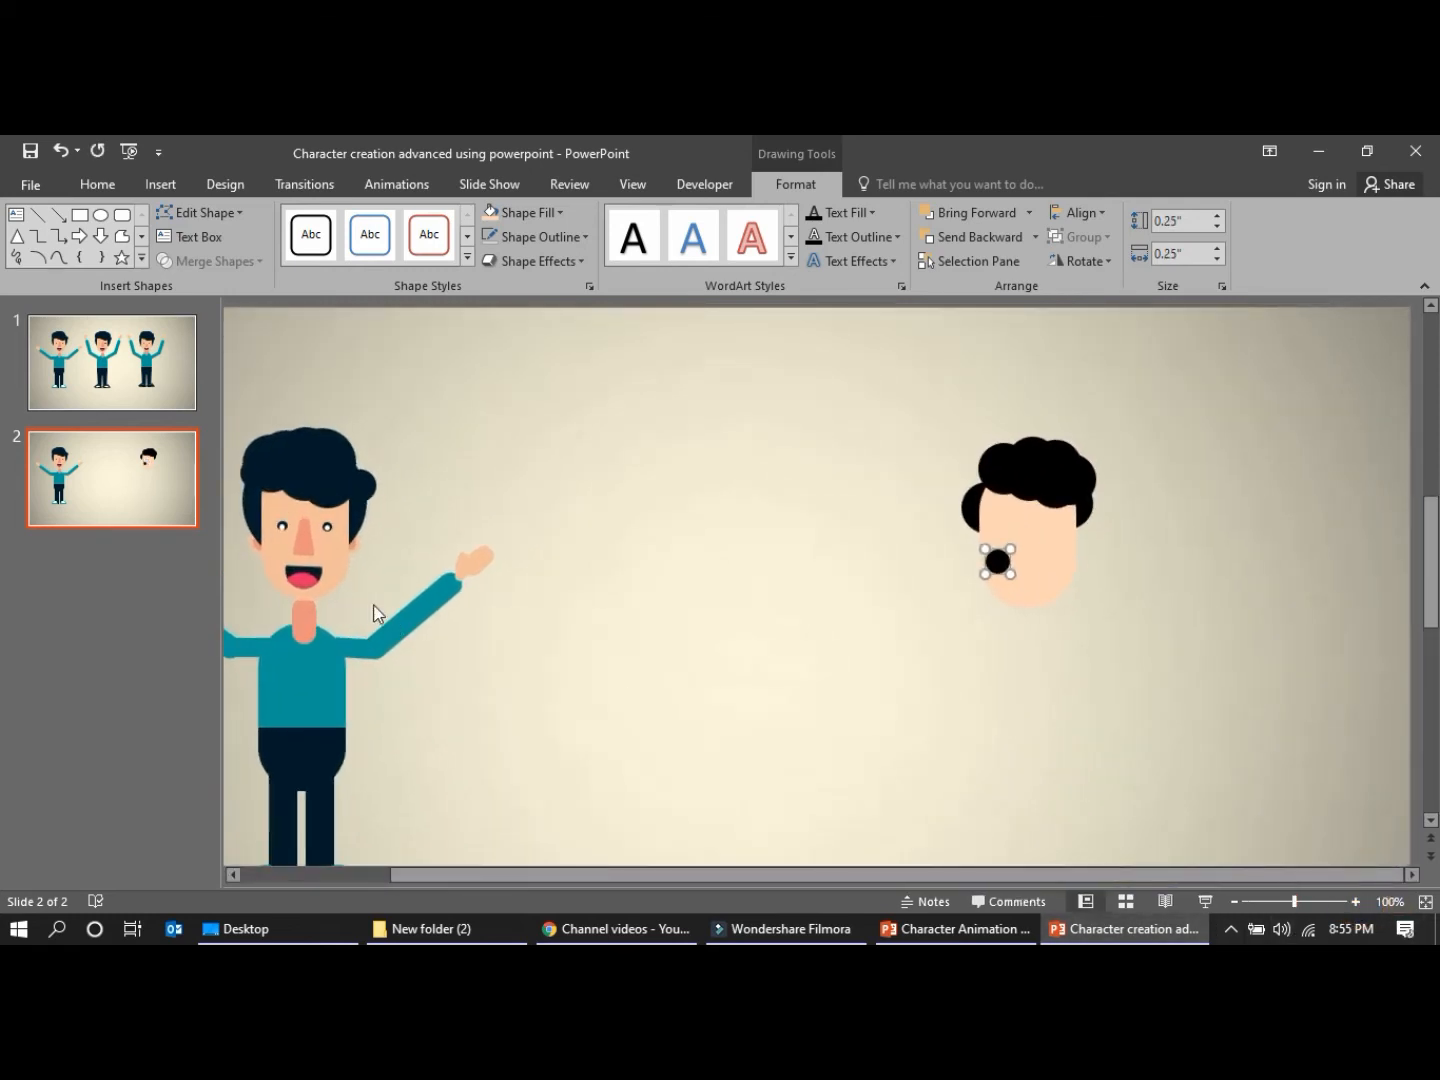
pyautogui.click(338, 633)
pyautogui.moveTo(320, 494); pyautogui.dragTo(643, 441)
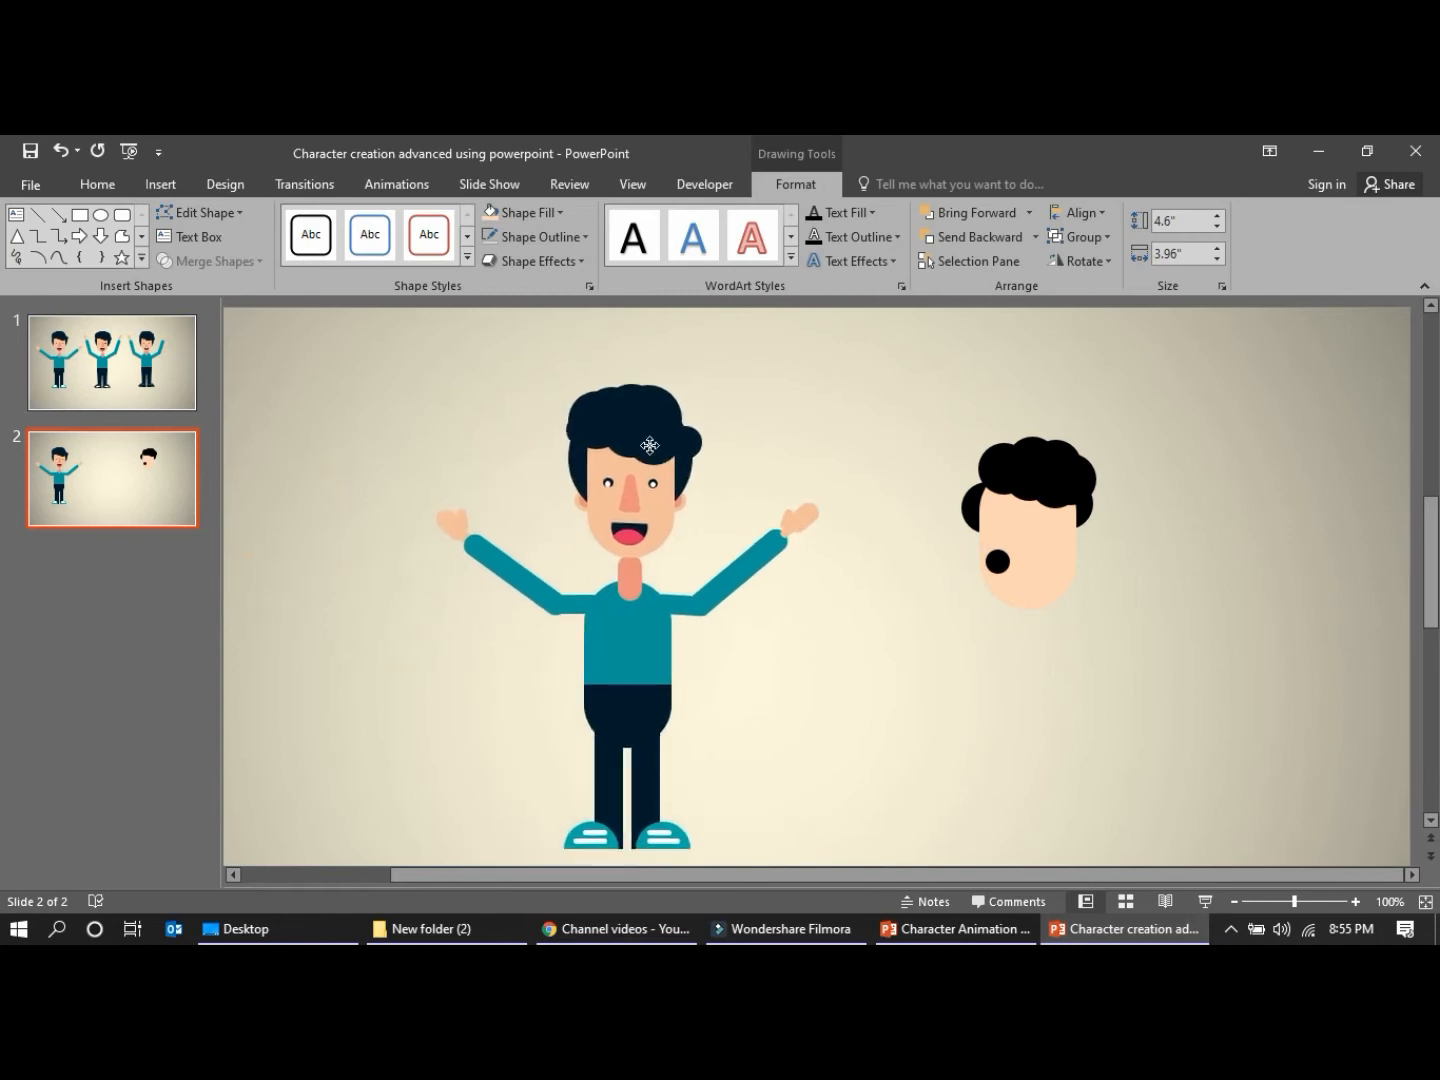
# Shrink the small black circle to about 0.13" and place it as the left eye below the hair
pyautogui.click(995, 563)
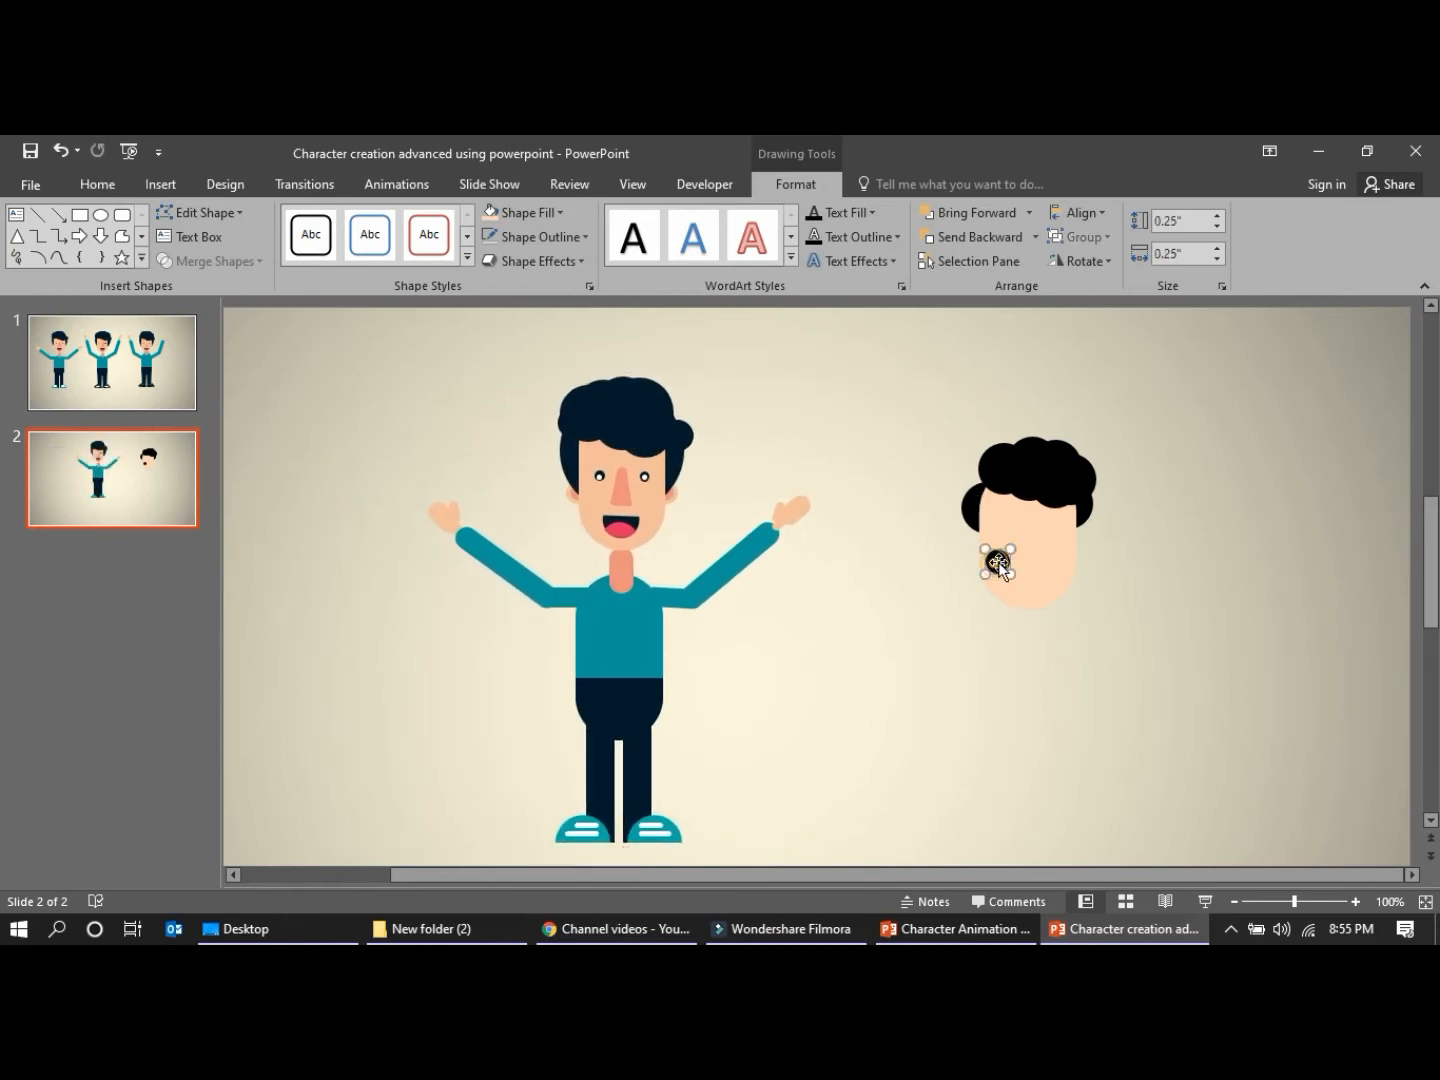
pyautogui.click(1354, 901)
pyautogui.click(1355, 902)
pyautogui.click(1354, 901)
pyautogui.moveTo(891, 564)
pyautogui.mouseDown()
pyautogui.moveTo(880, 578)
pyautogui.moveTo(869, 563)
pyautogui.moveTo(891, 531)
pyautogui.mouseUp()
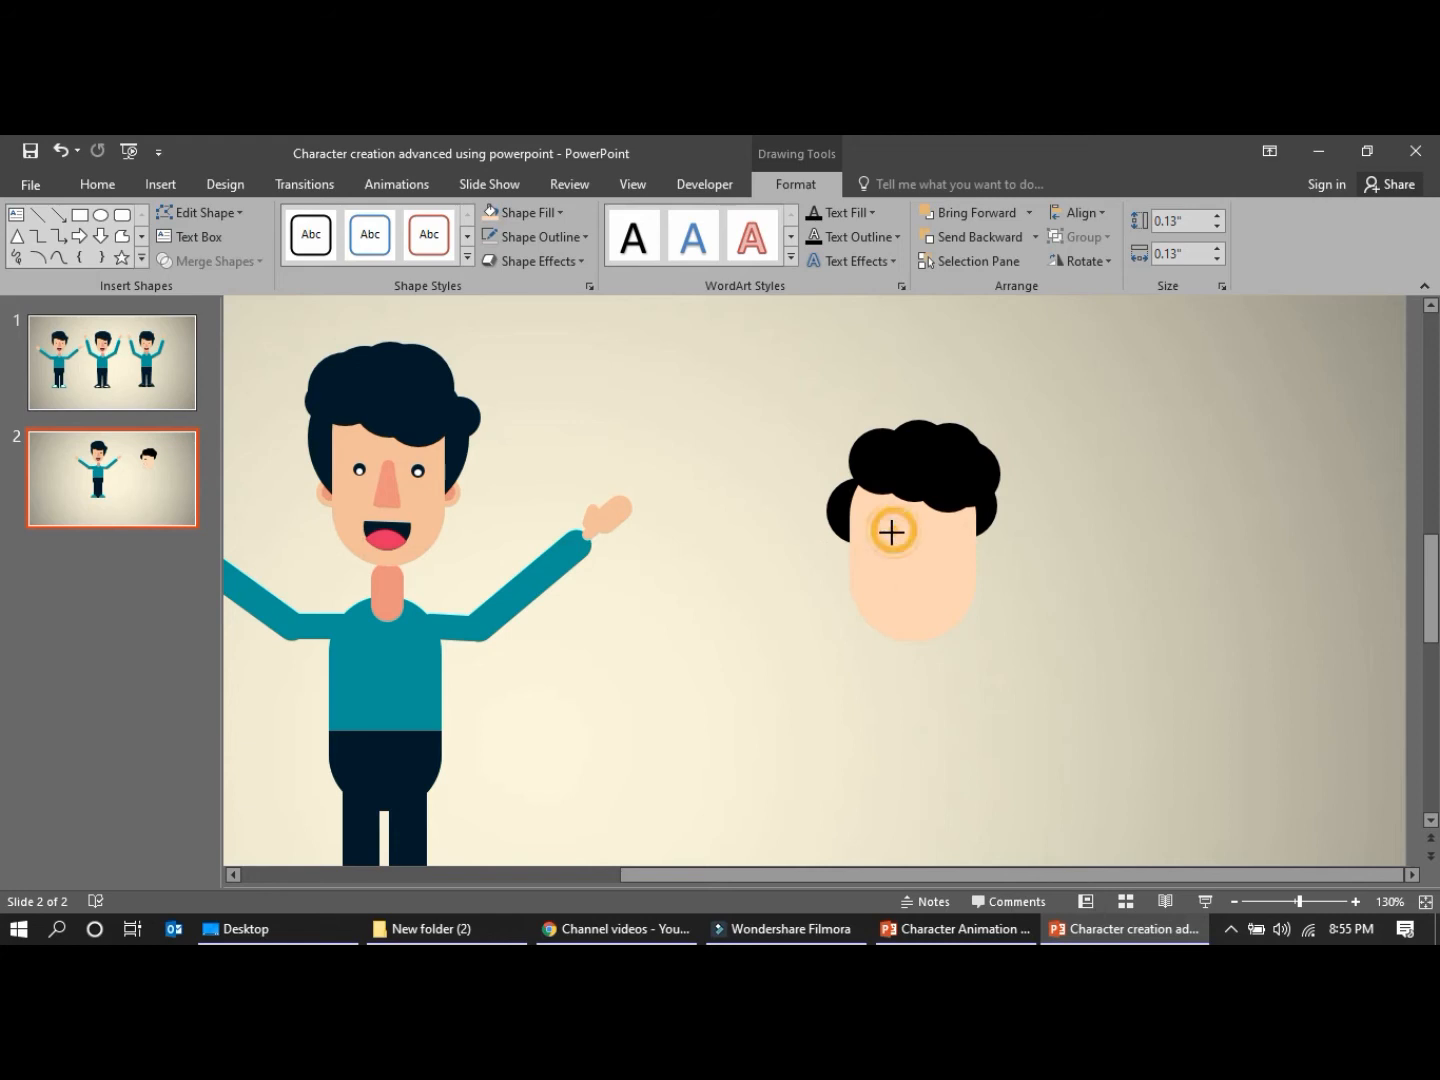
pyautogui.click(1014, 600)
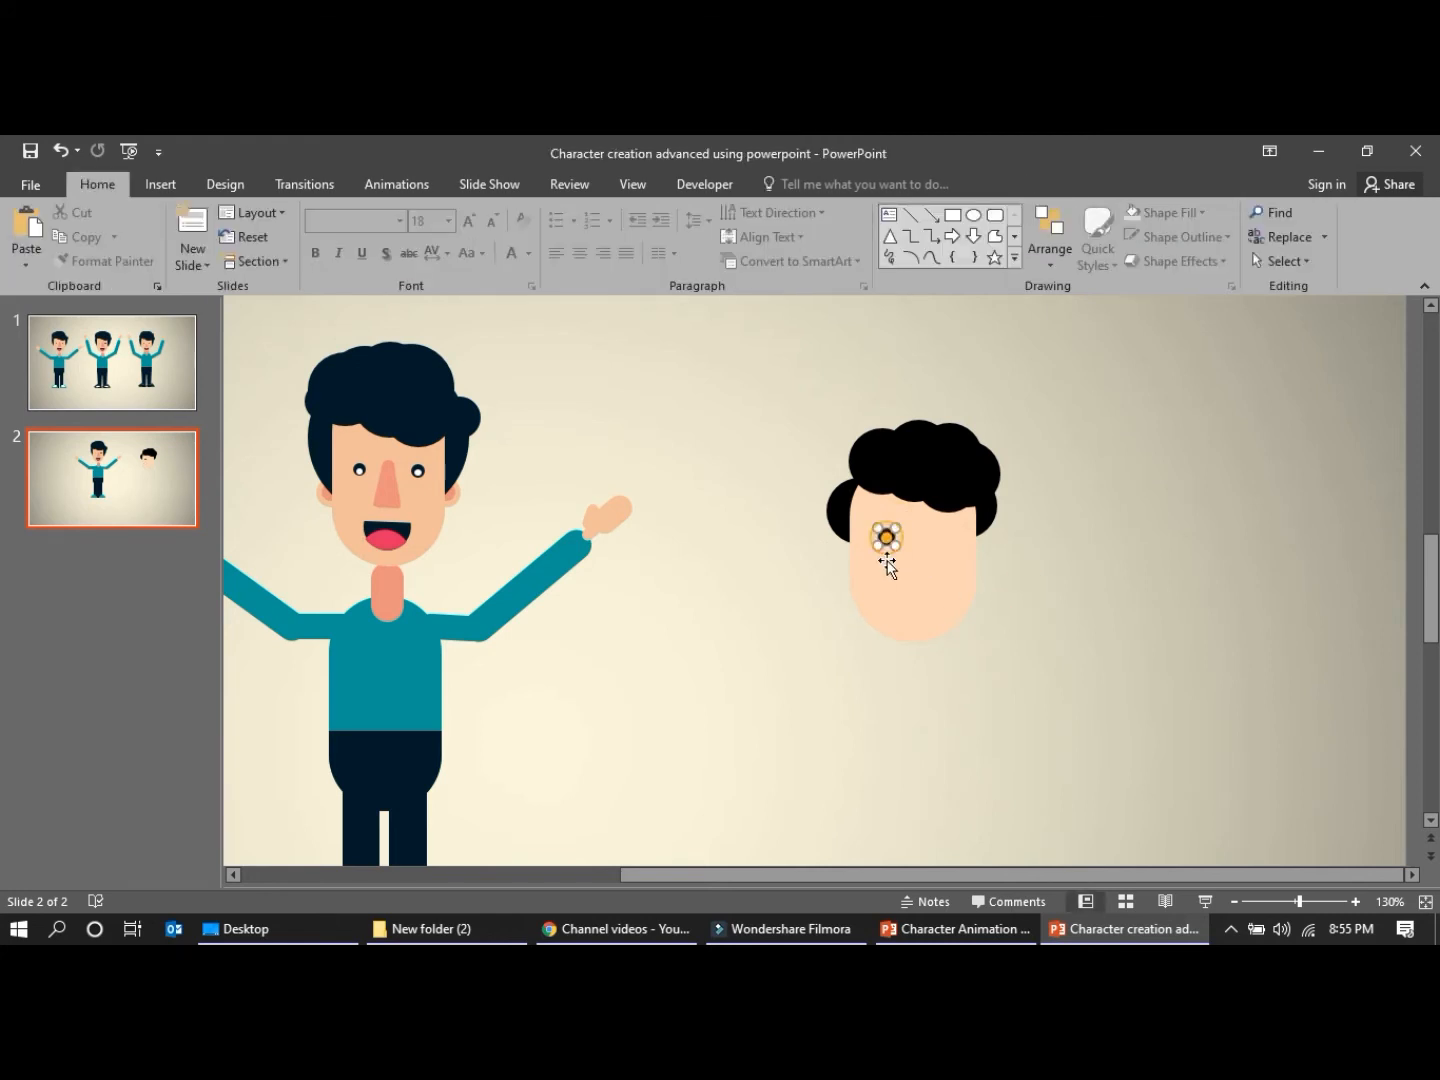
# Duplicate the left eye circle, place the copy level with it as the right eye, and move both eyes slightly down the face
pyautogui.click(885, 548)
pyautogui.hotkey('ctrl', 'z')
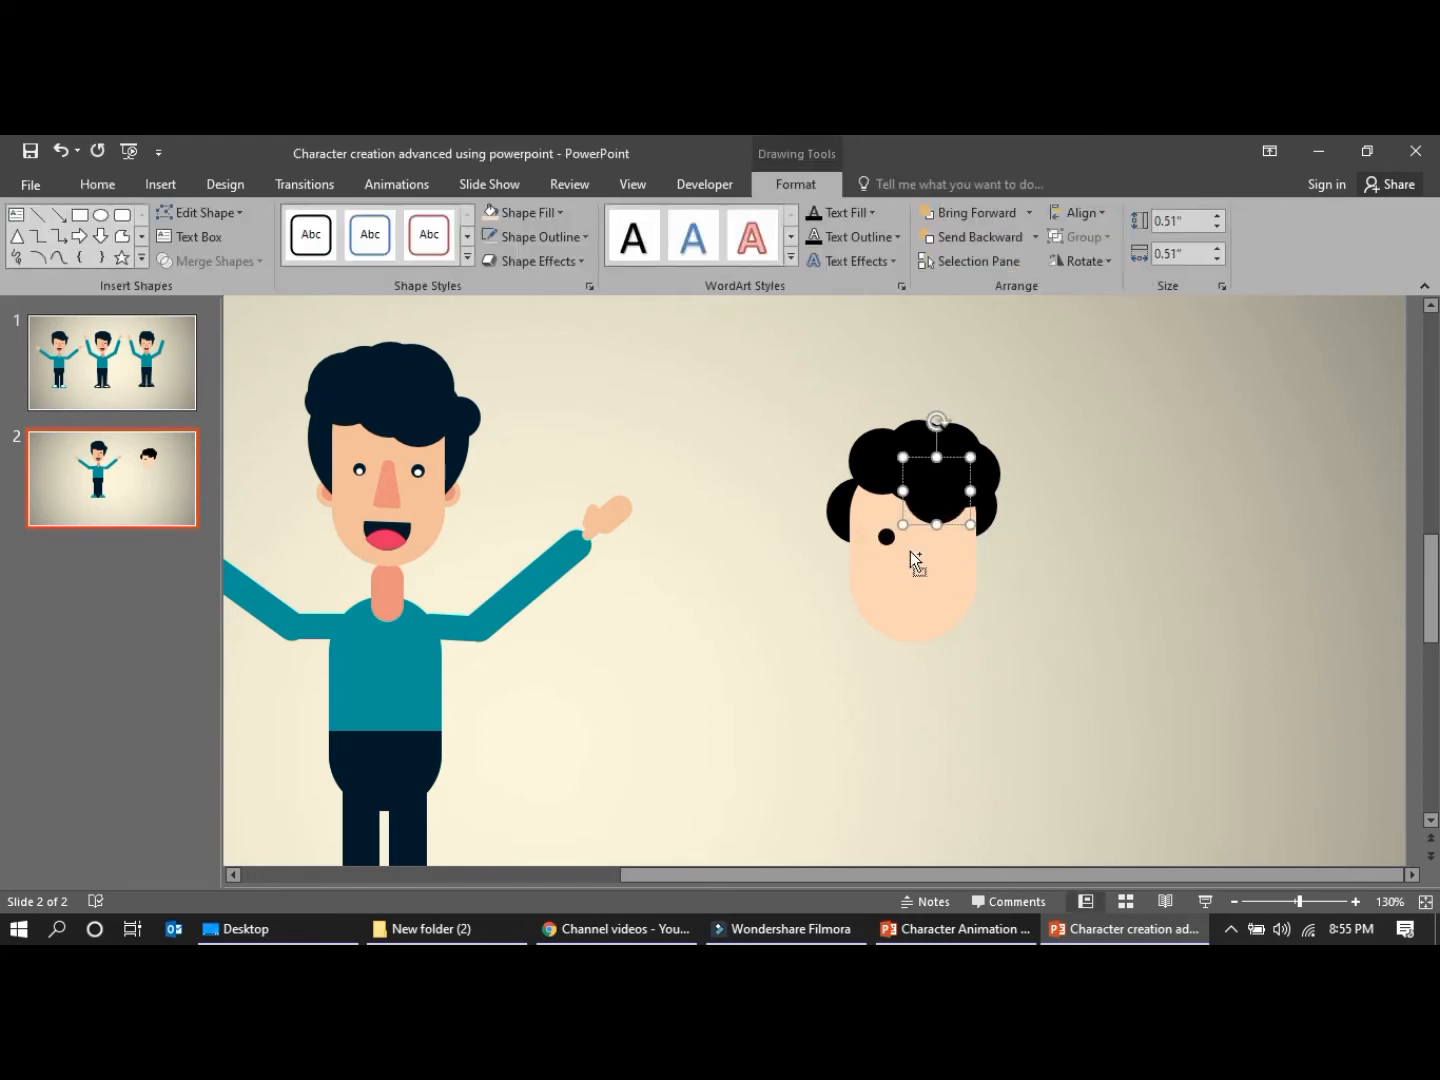
pyautogui.click(1040, 578)
pyautogui.click(885, 536)
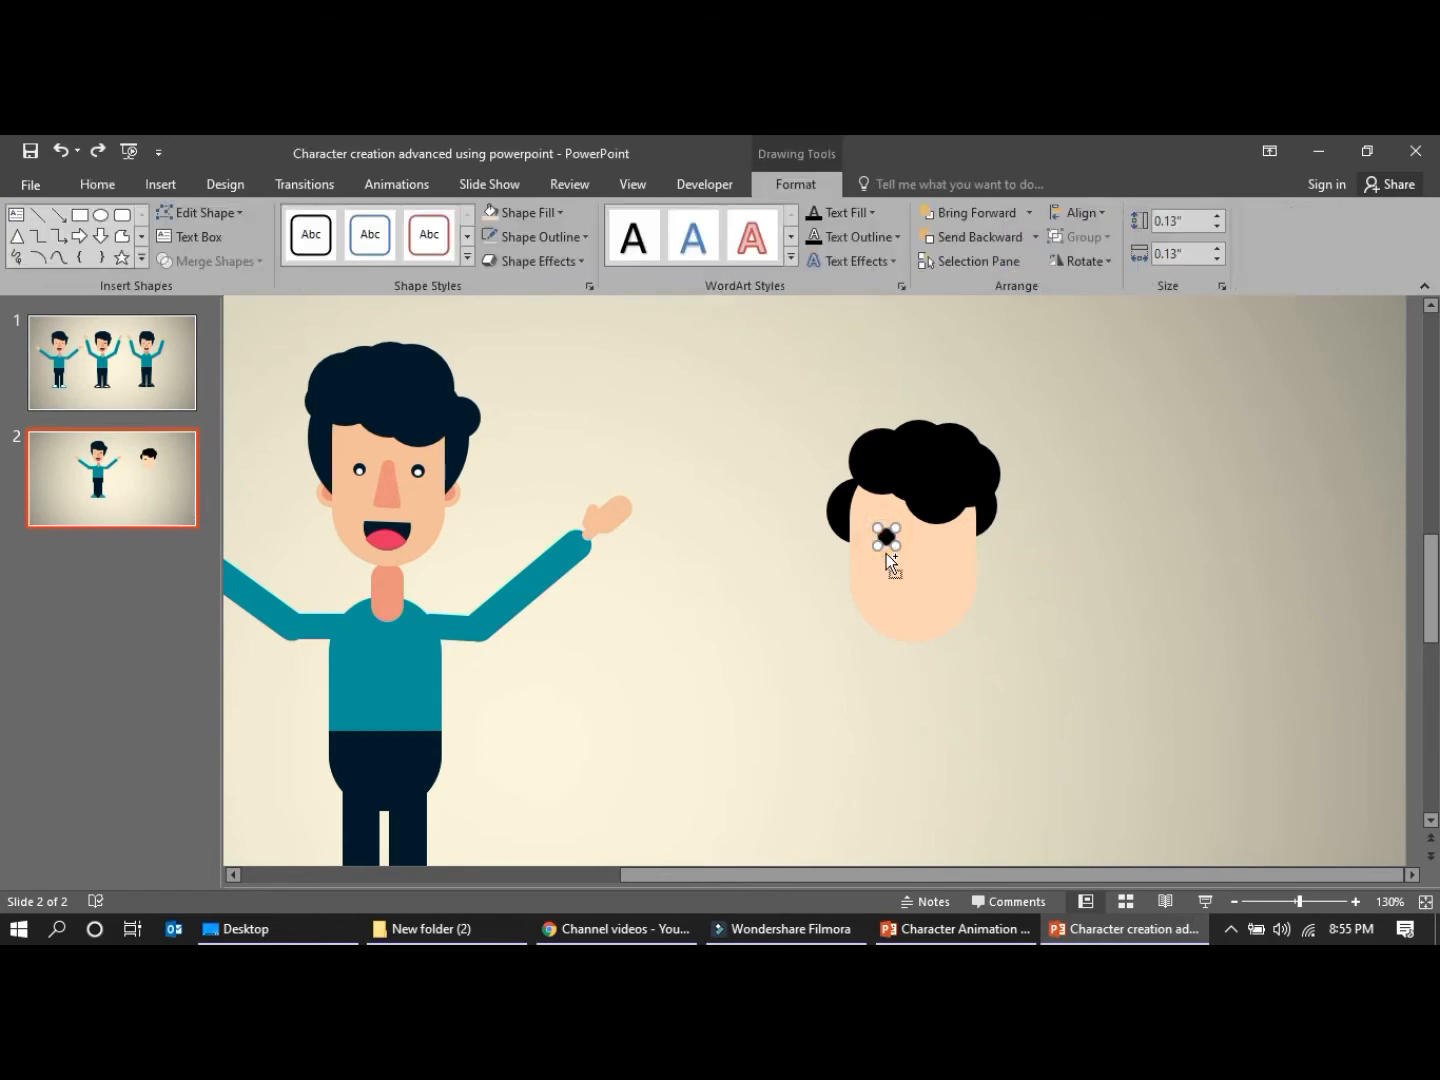
pyautogui.moveTo(910, 562); pyautogui.dragTo(947, 539)
pyautogui.keyDown('shift'); pyautogui.click(886, 537); pyautogui.keyUp('shift')
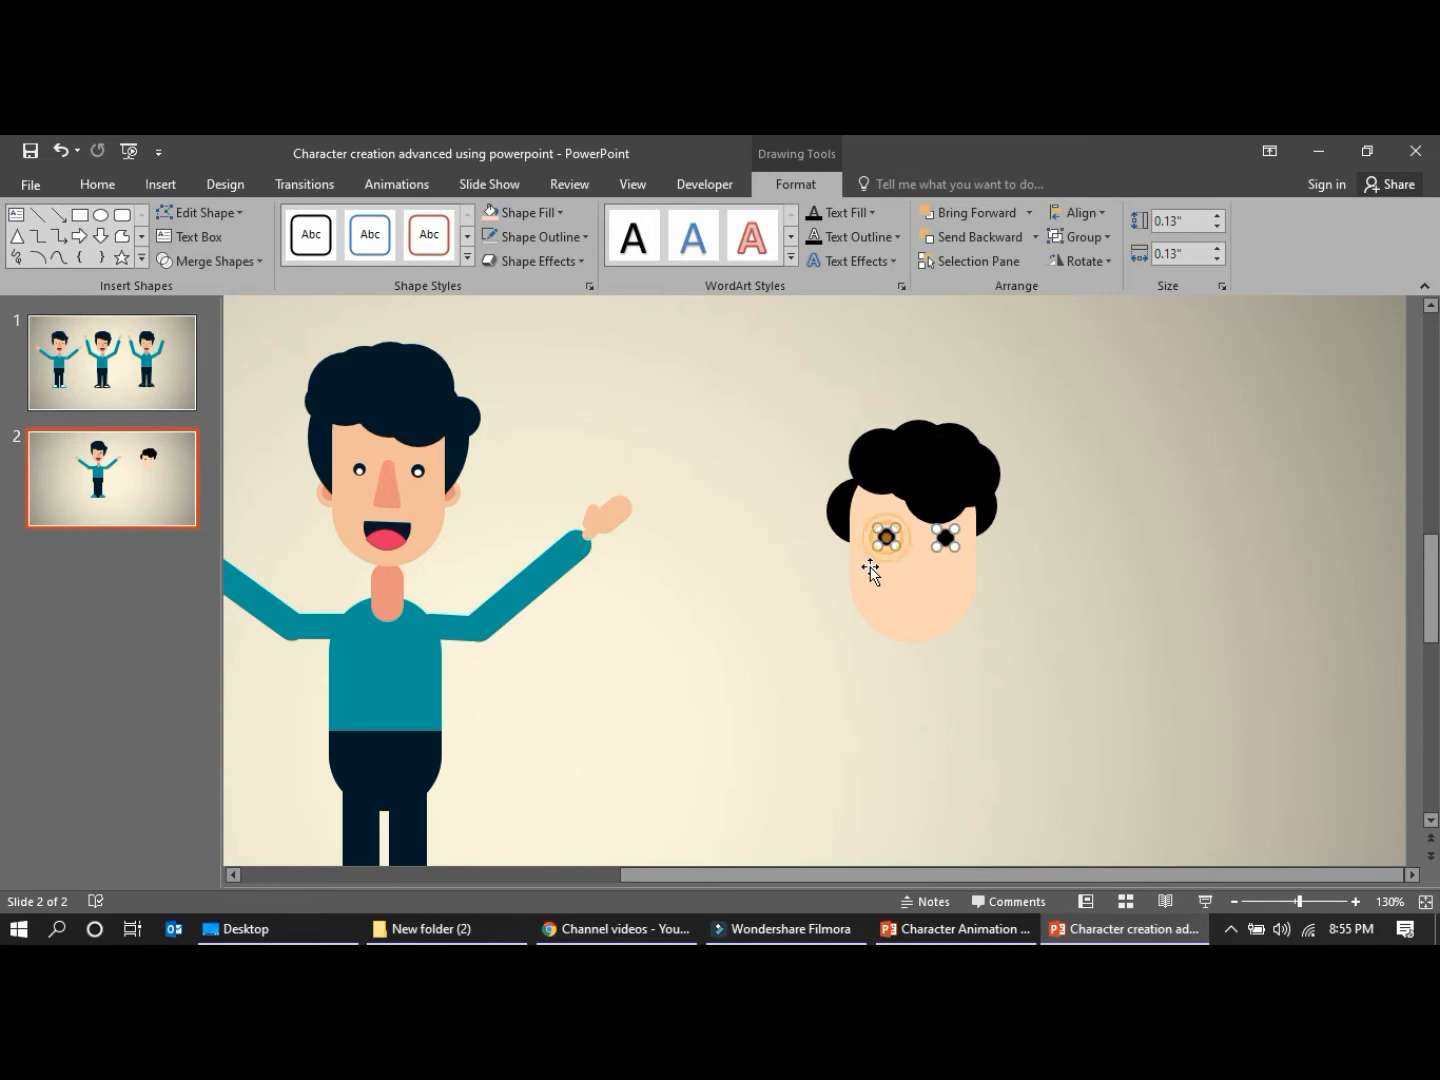
pyautogui.press('Down')
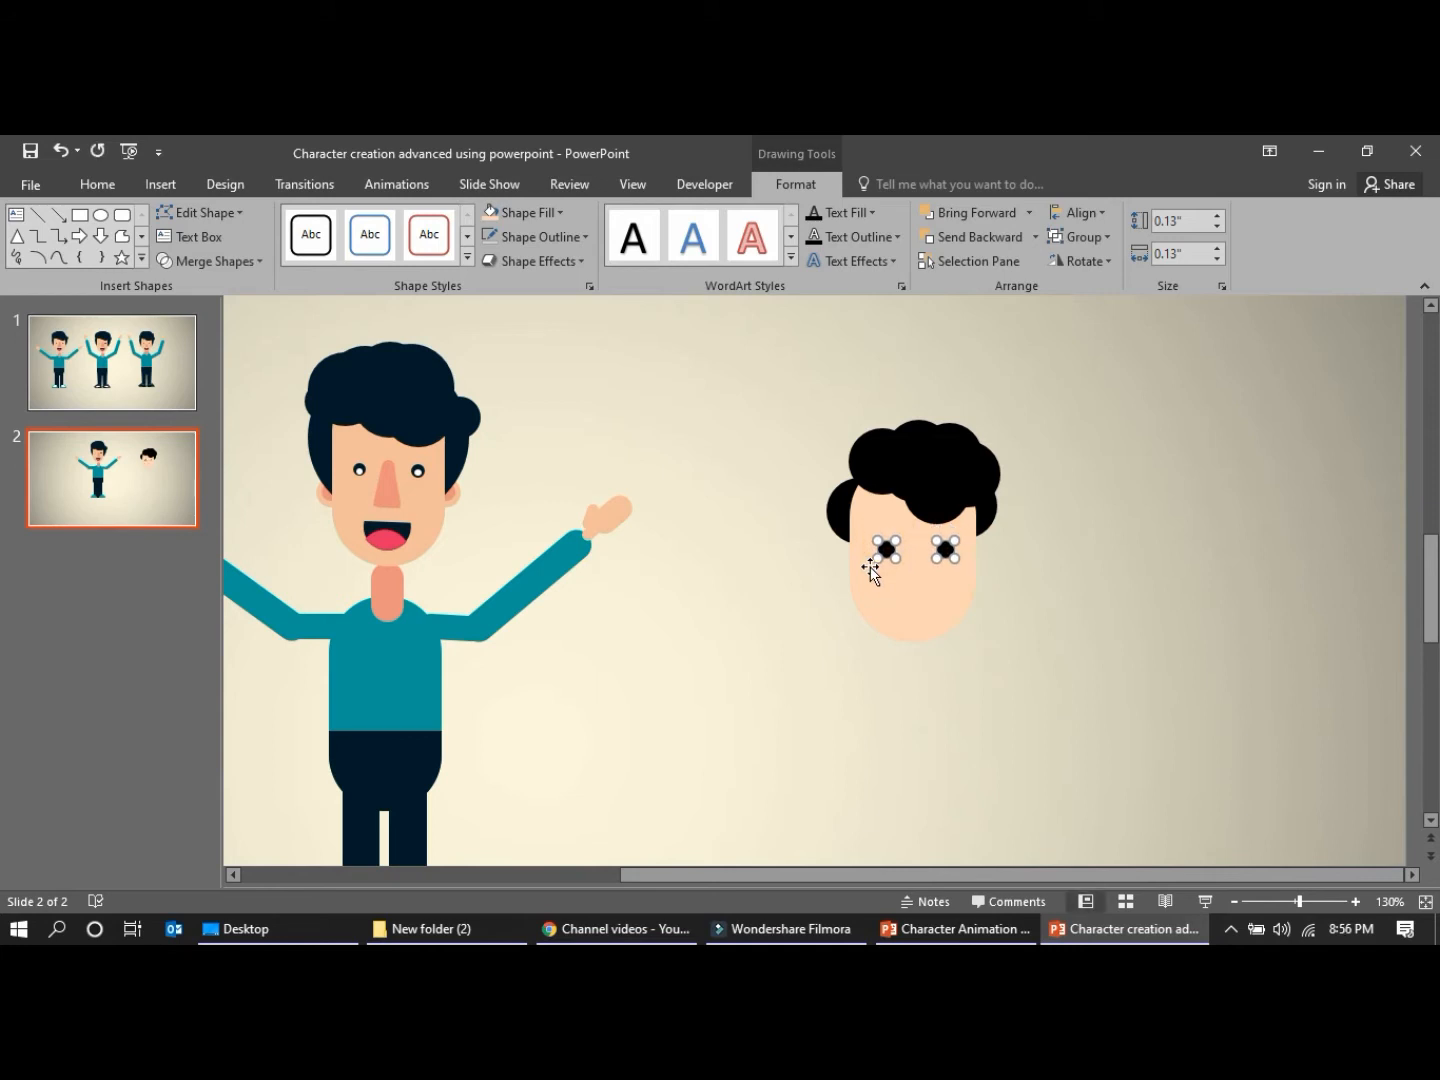
pyautogui.click(1020, 640)
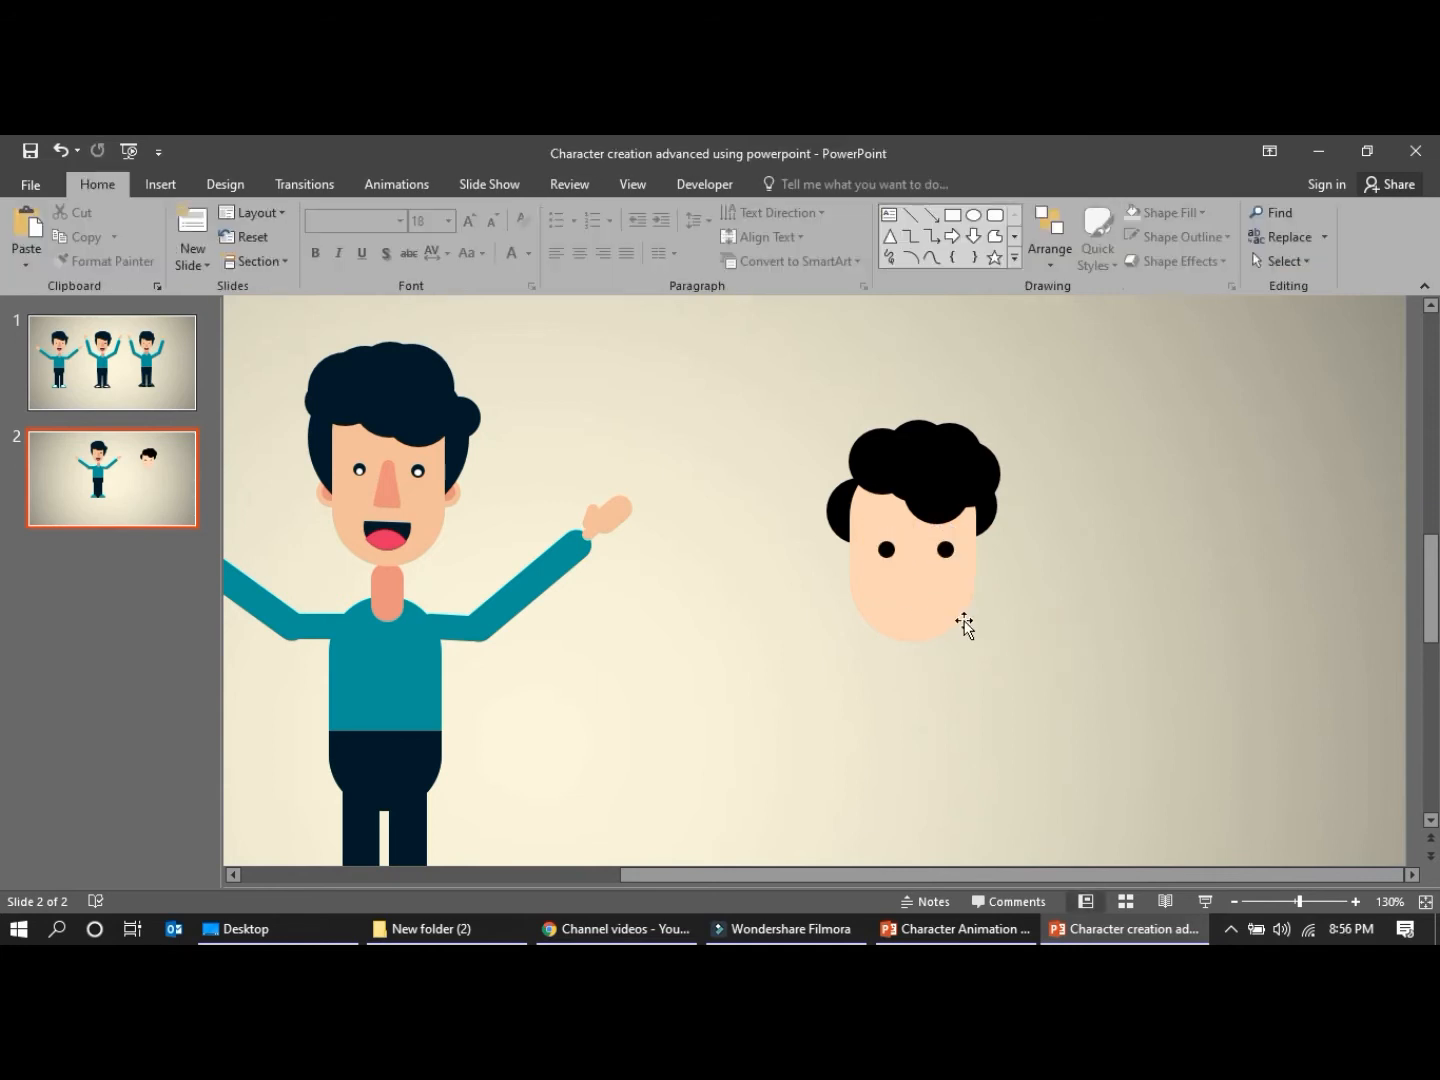
# Duplicate both black eye circles together and fill the copies with white
pyautogui.click(885, 549)
pyautogui.keyDown('shift'); pyautogui.click(945, 549); pyautogui.keyUp('shift')
pyautogui.hotkey('ctrl', 'd')
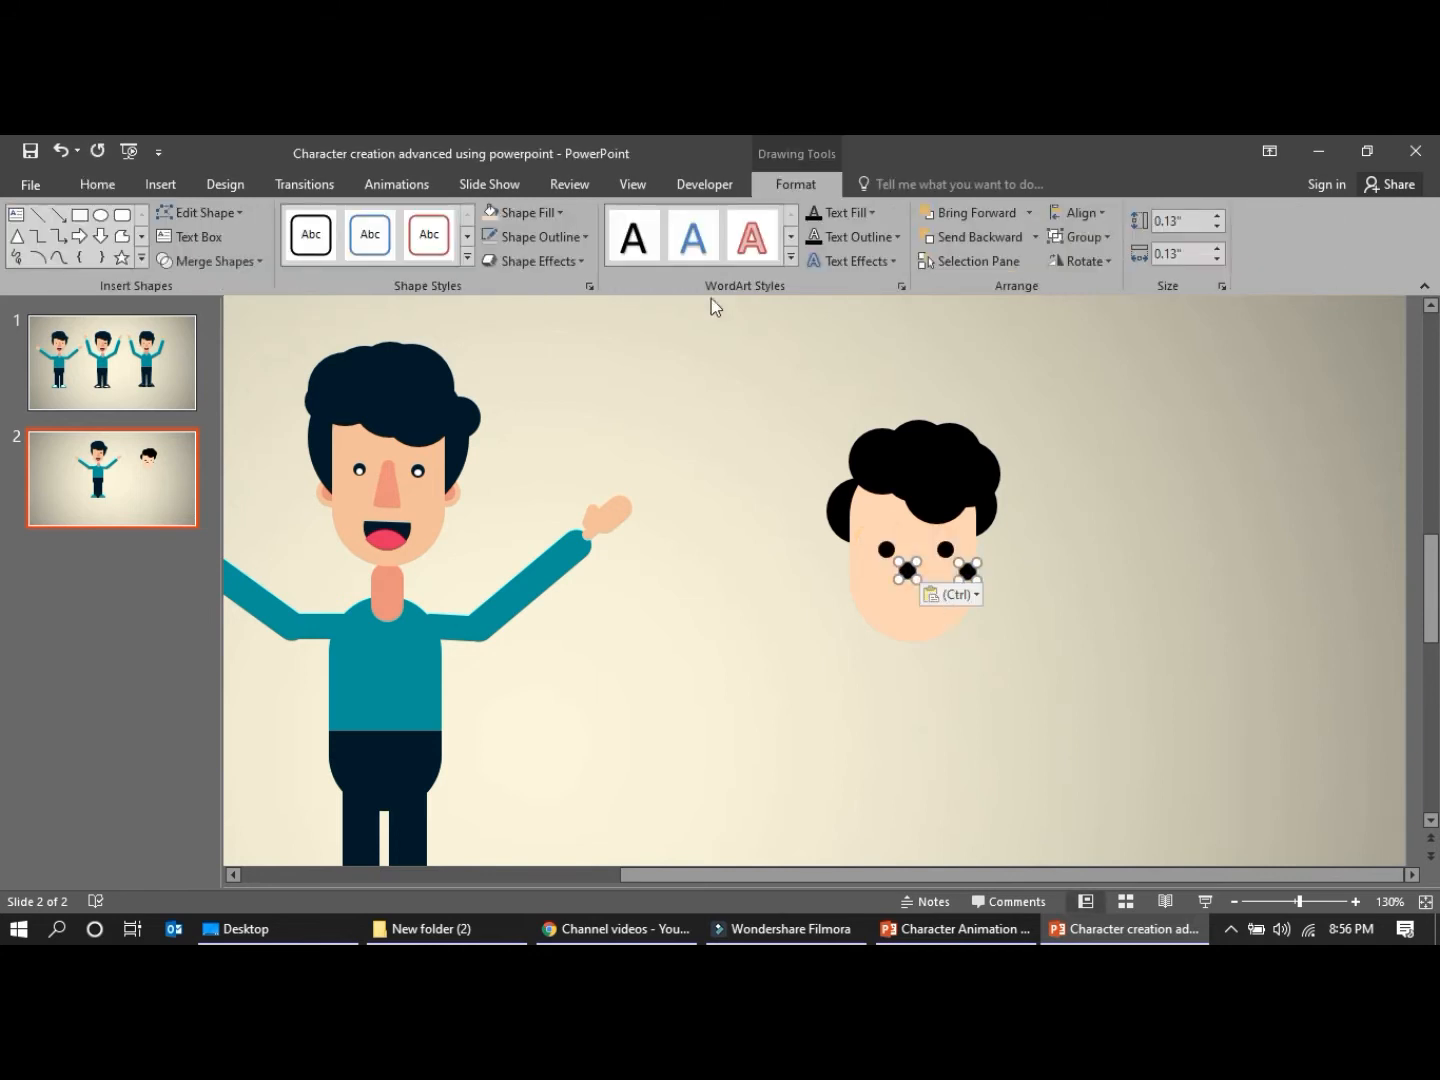
pyautogui.click(554, 220)
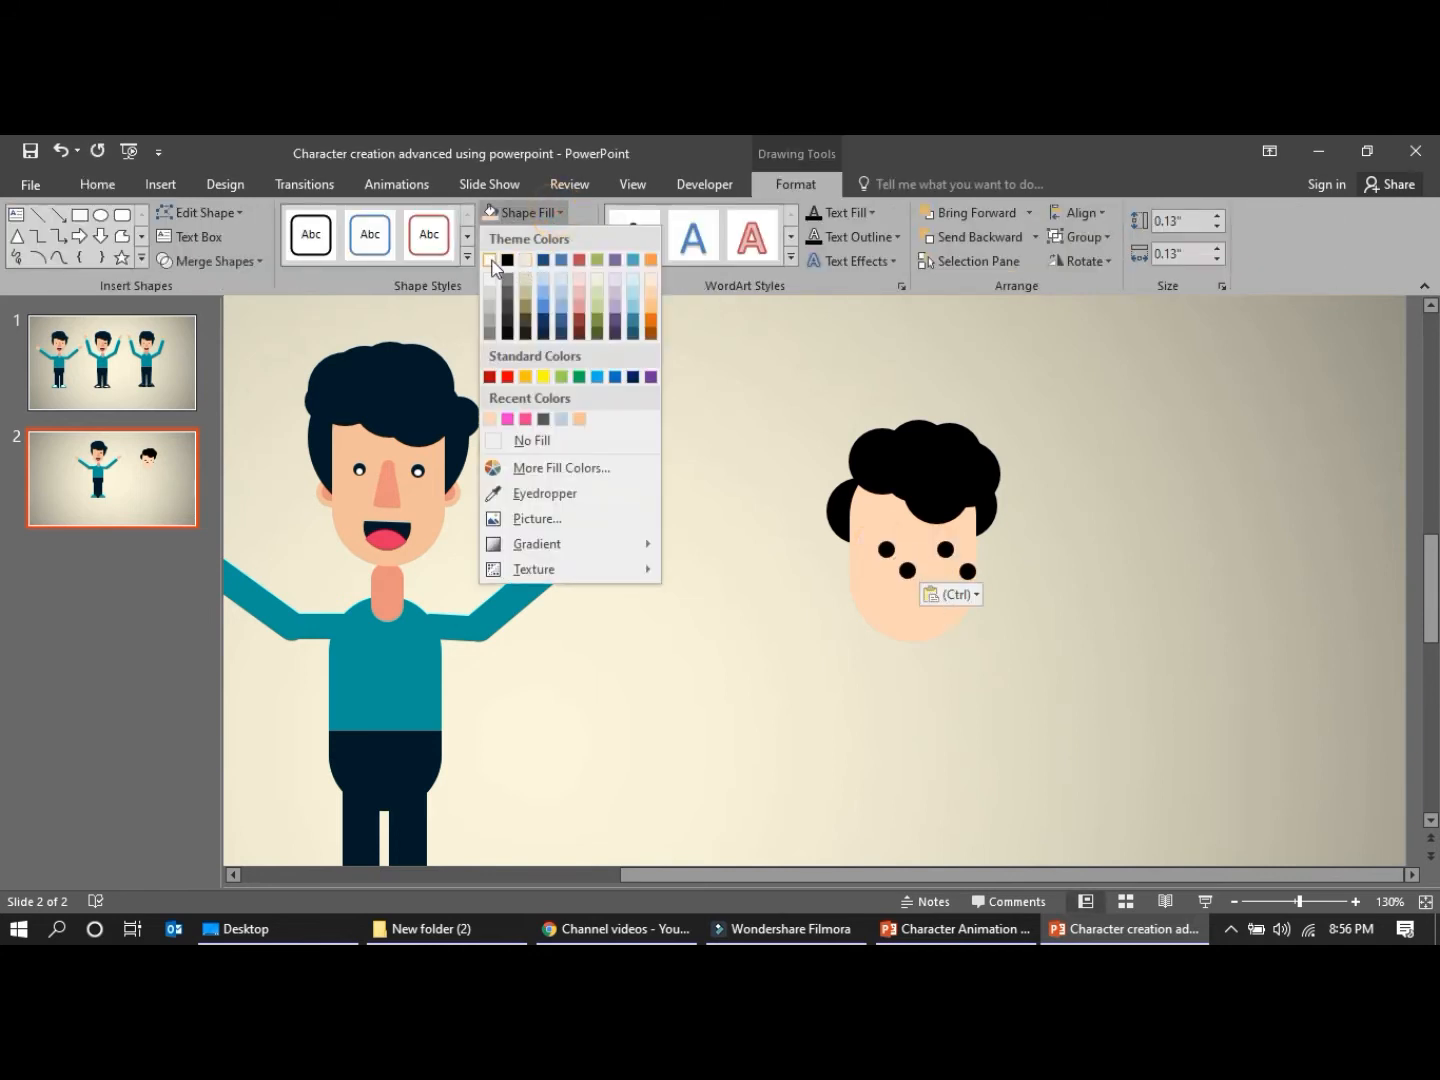
pyautogui.click(491, 263)
# Shrink the white circles to about 0.08" and move them onto the lower right edges of the black eyes
pyautogui.moveTo(972, 579); pyautogui.dragTo(962, 571)
pyautogui.press('Left')
pyautogui.press('Left')
pyautogui.press('Up')
pyautogui.press('Right')
pyautogui.press('Up')
pyautogui.press('Up')
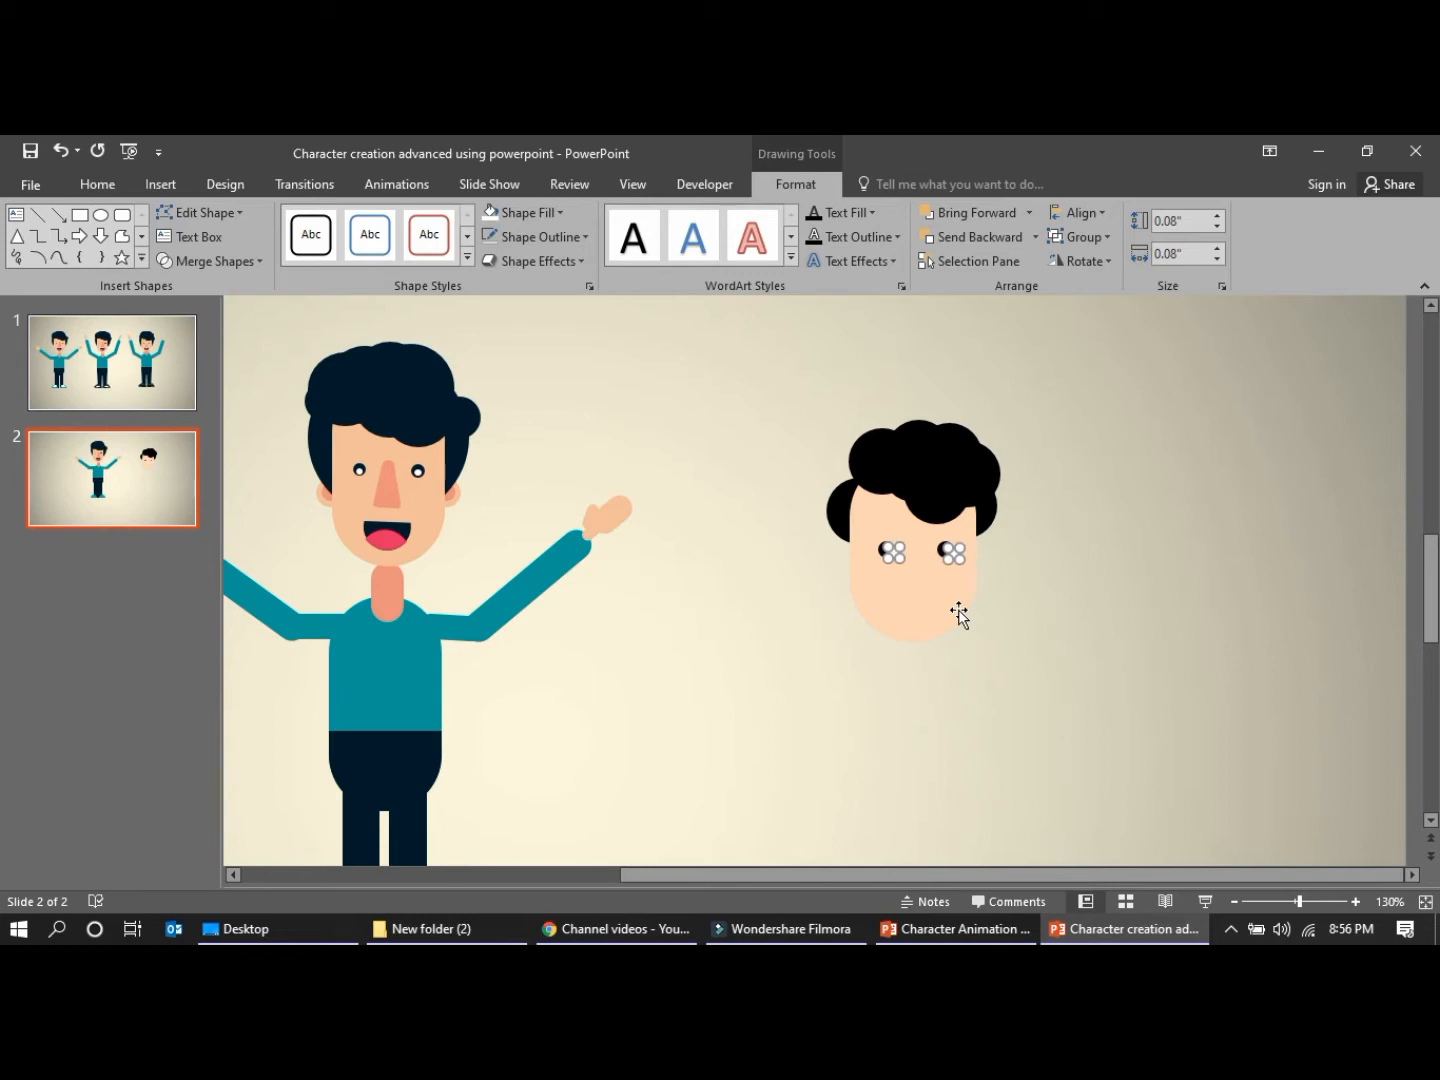
pyautogui.click(981, 607)
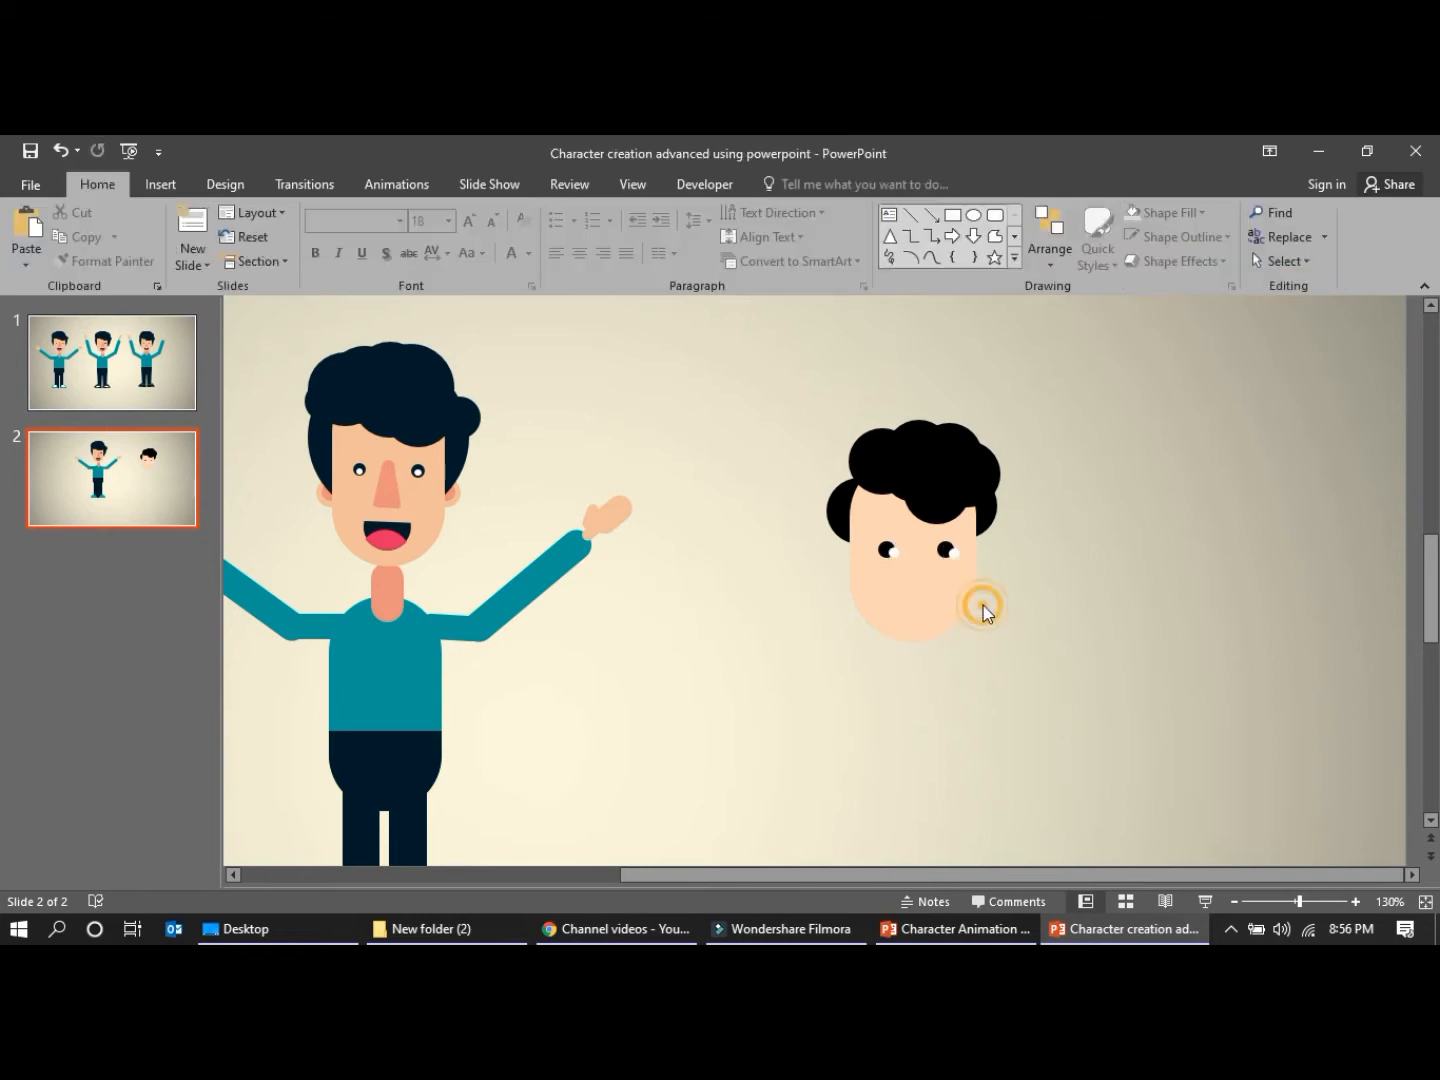
# Nudge both white circles left and slightly up so they sit inside the black eyes
pyautogui.click(890, 552)
pyautogui.keyDown('shift'); pyautogui.click(949, 552); pyautogui.keyUp('shift')
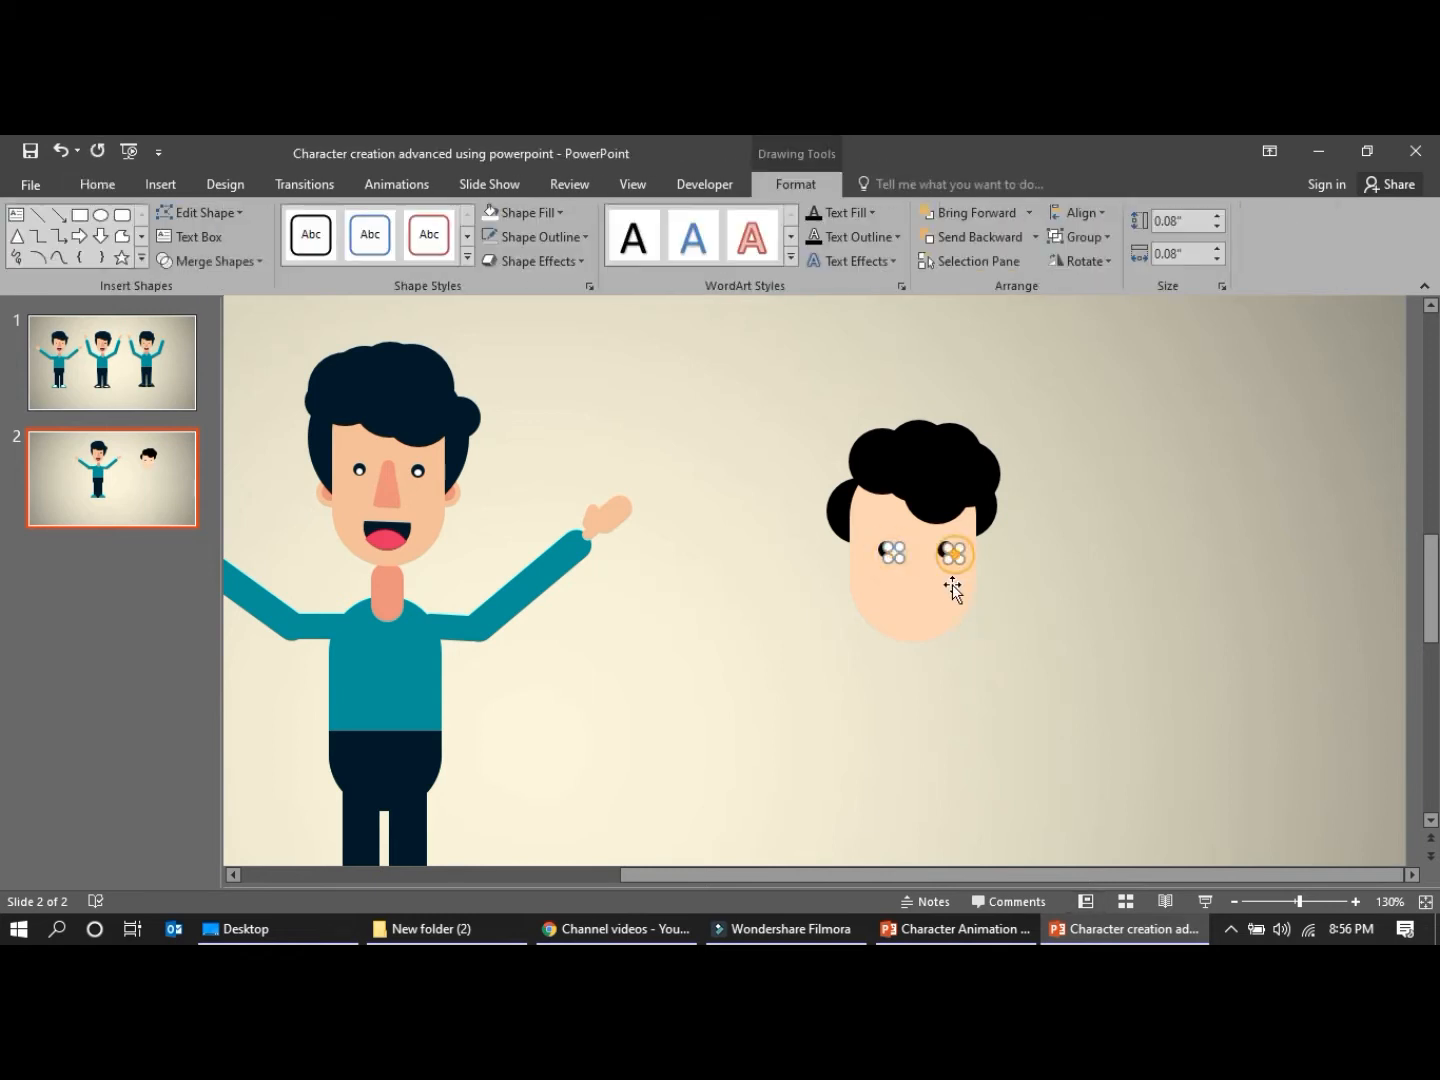
pyautogui.hotkey('ctrl', 'Left')
pyautogui.hotkey('ctrl', 'Left')
pyautogui.hotkey('ctrl', 'Left')
pyautogui.hotkey('ctrl', 'Up')
pyautogui.click(1098, 625)
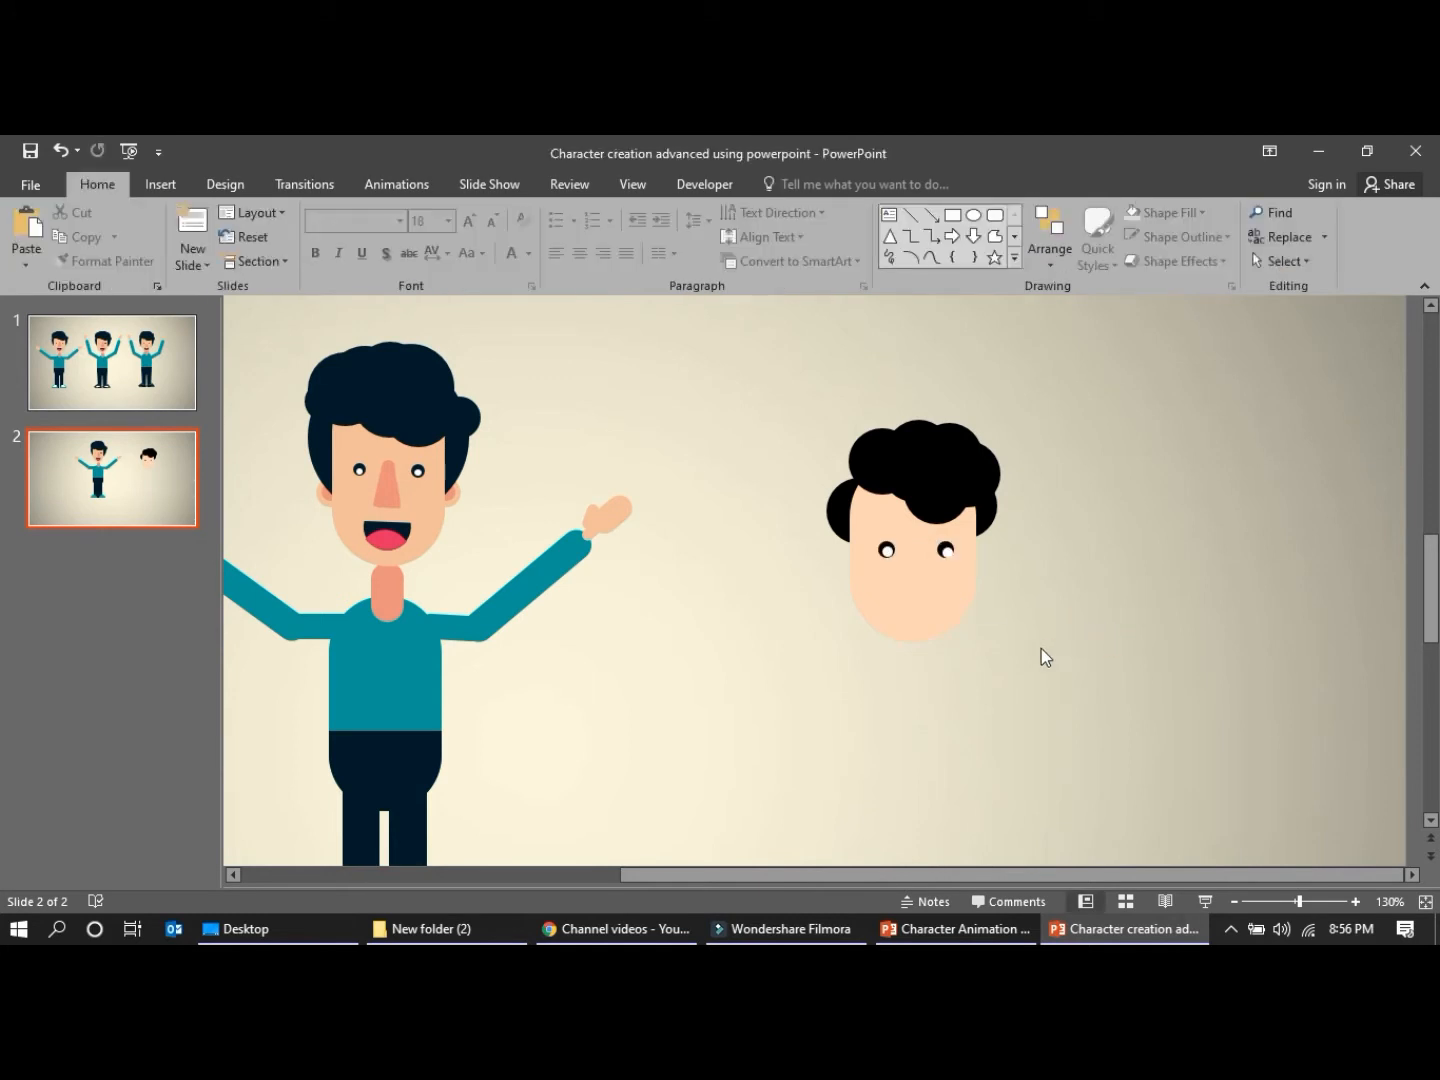
# Fine-tune the white circles within the eyes and narrow the right one to about 0.07"
pyautogui.click(887, 553)
pyautogui.keyDown('shift'); pyautogui.click(948, 552); pyautogui.keyUp('shift')
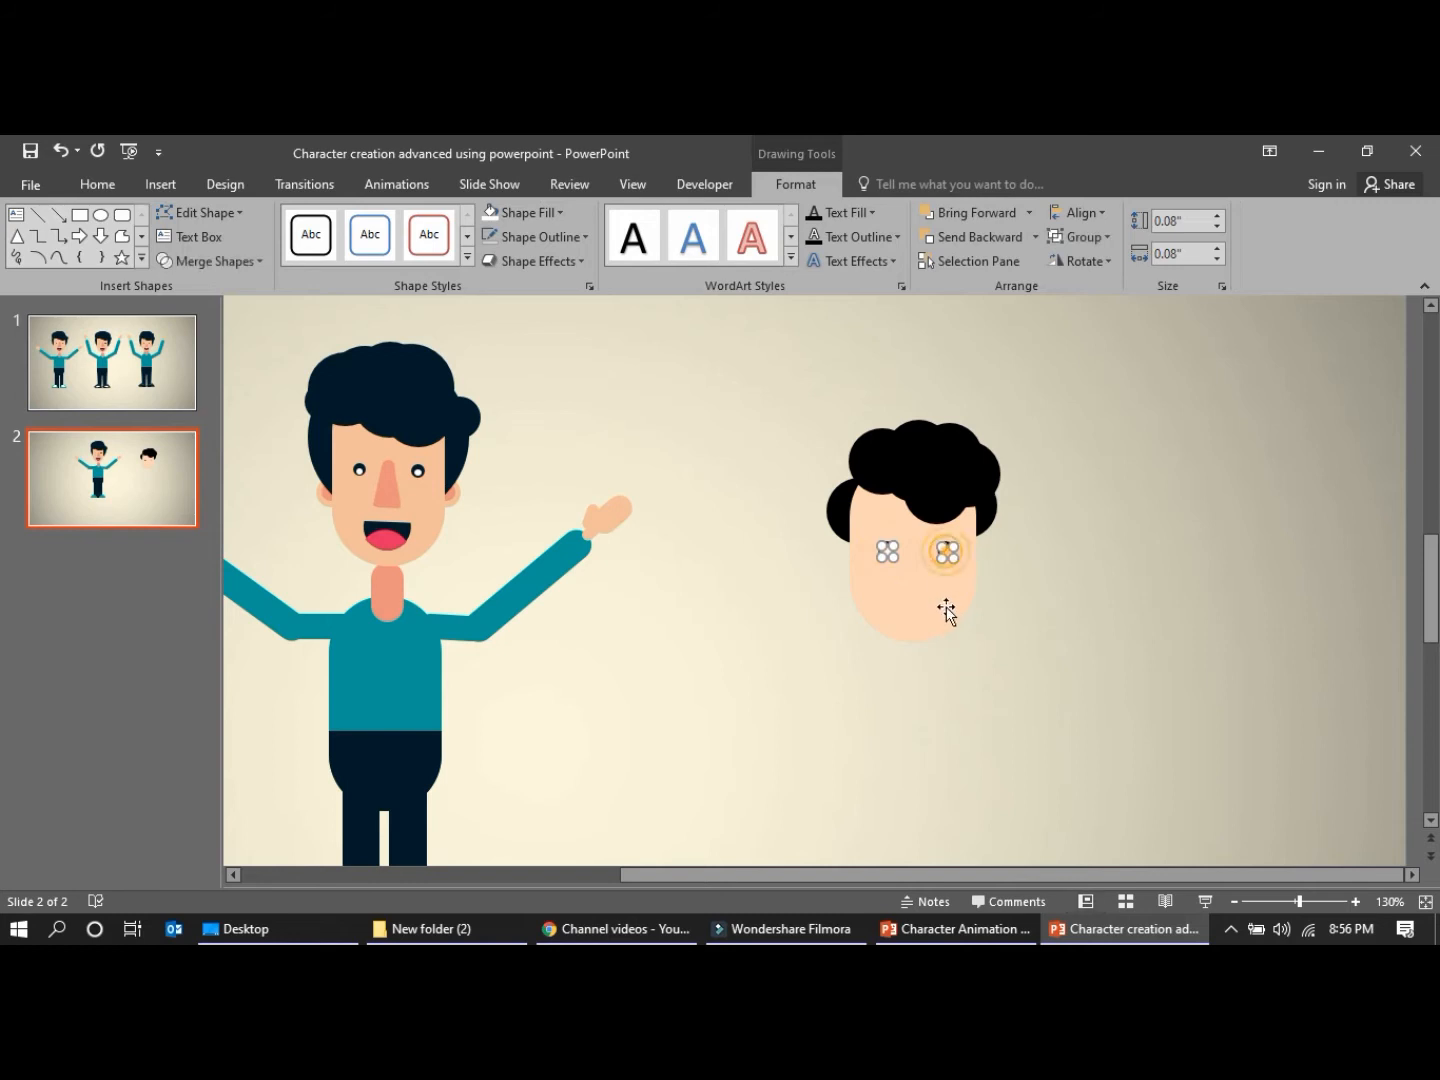
pyautogui.hotkey('ctrl', 'z')
pyautogui.hotkey('ctrl', 'Left')
pyautogui.click(935, 604)
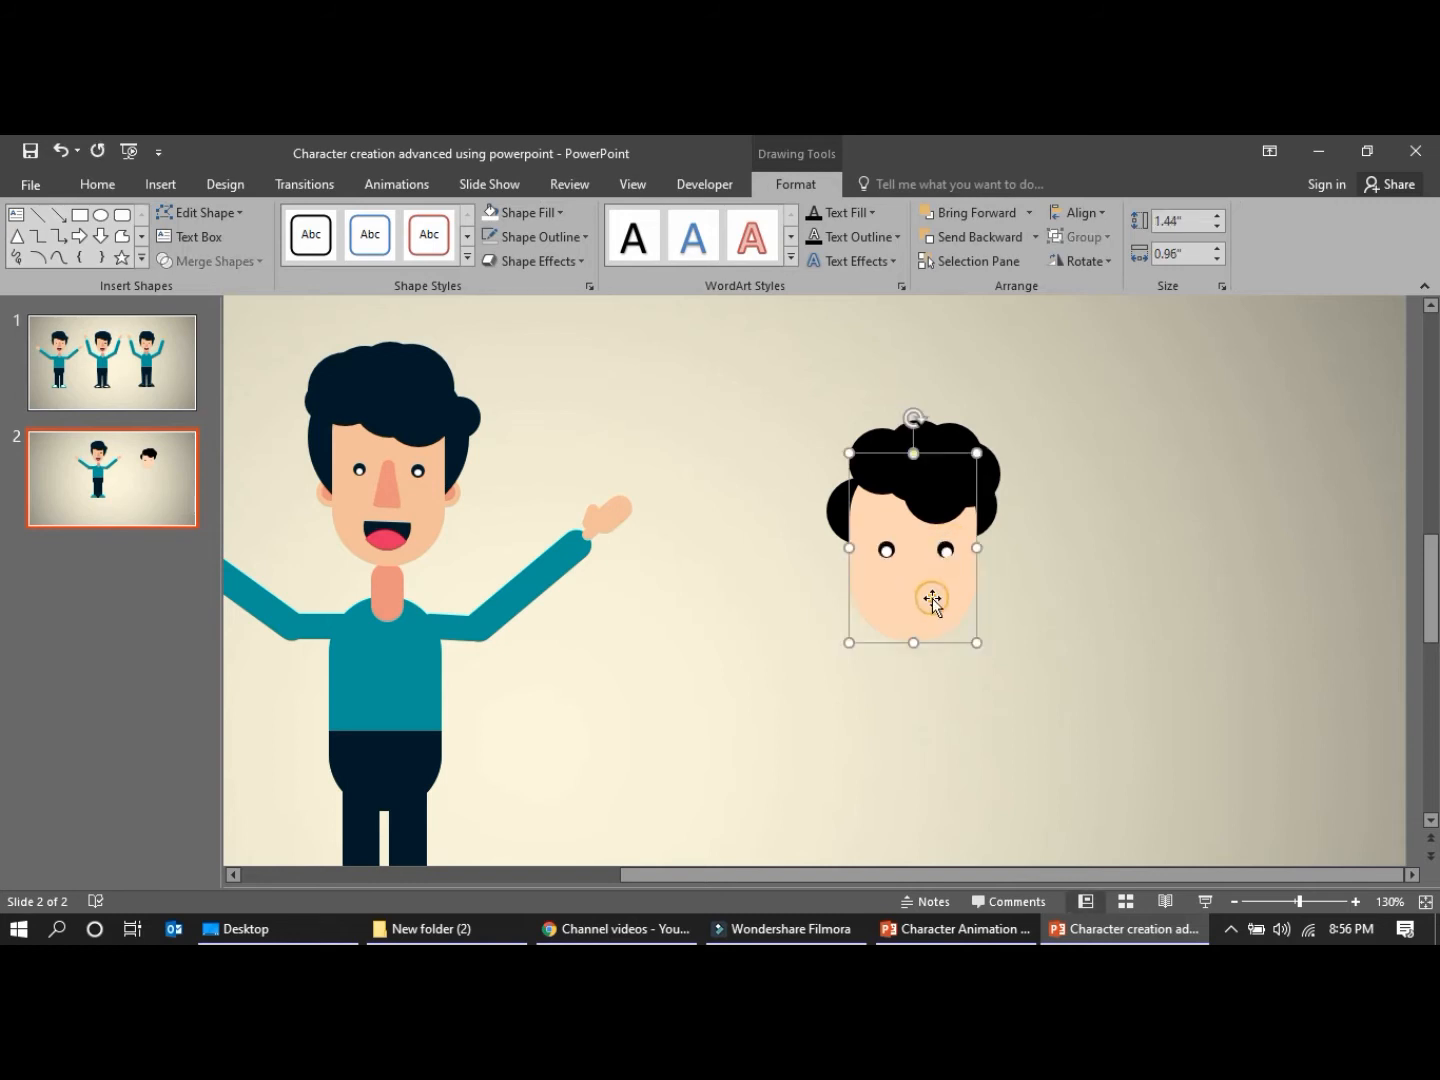
pyautogui.click(946, 552)
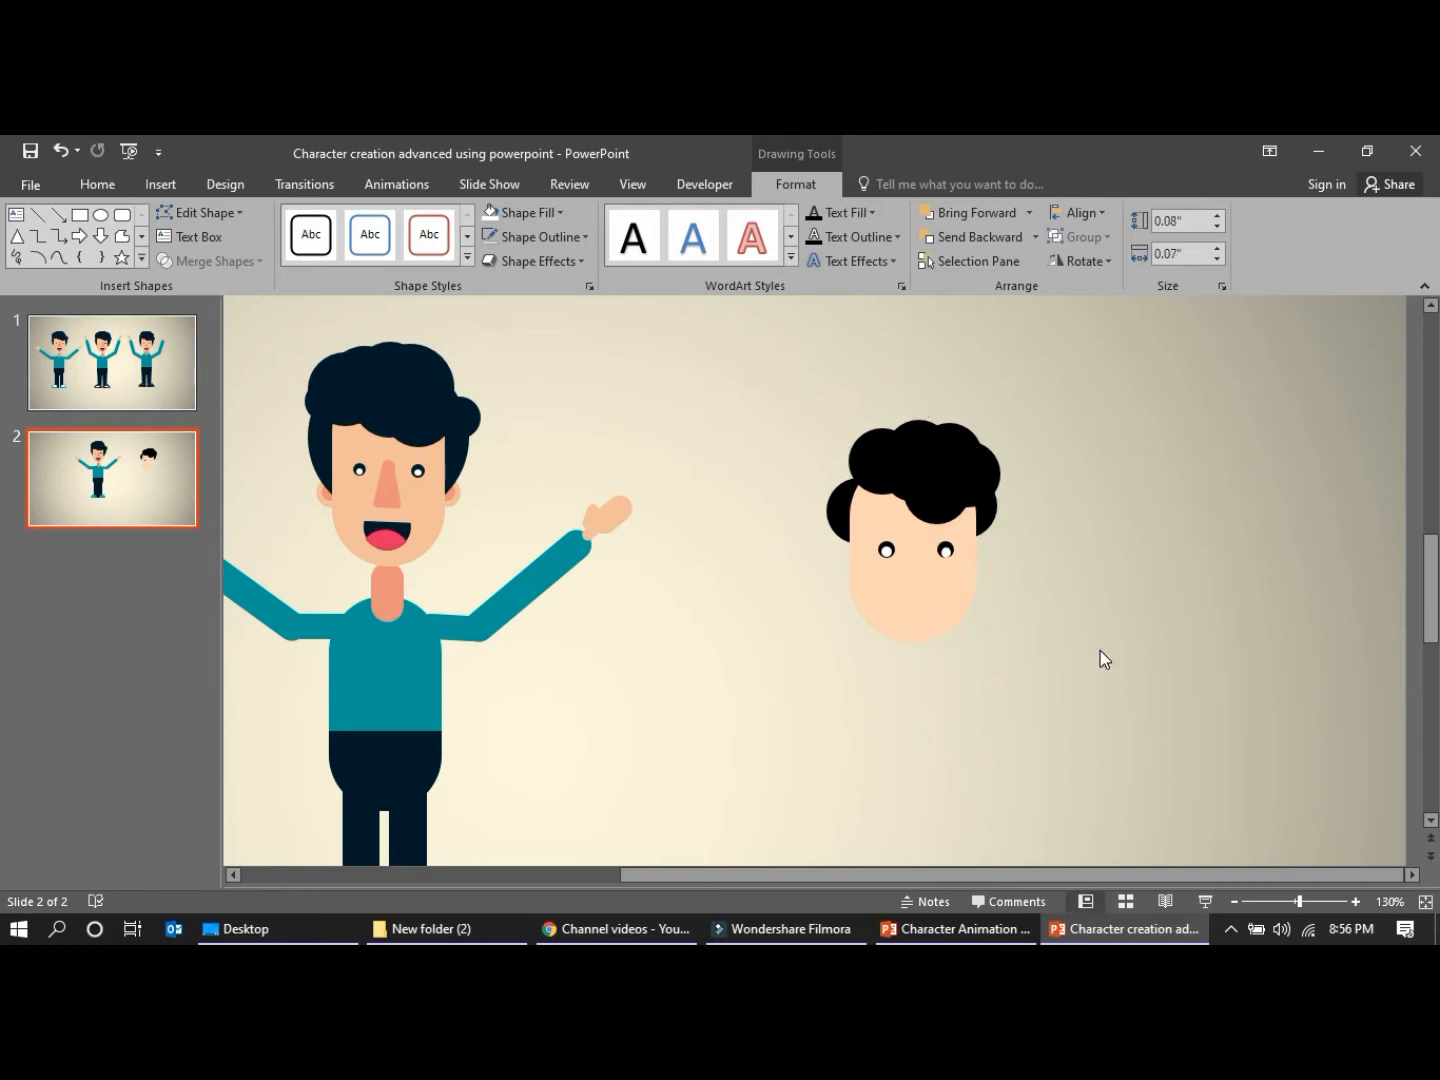
pyautogui.click(1101, 683)
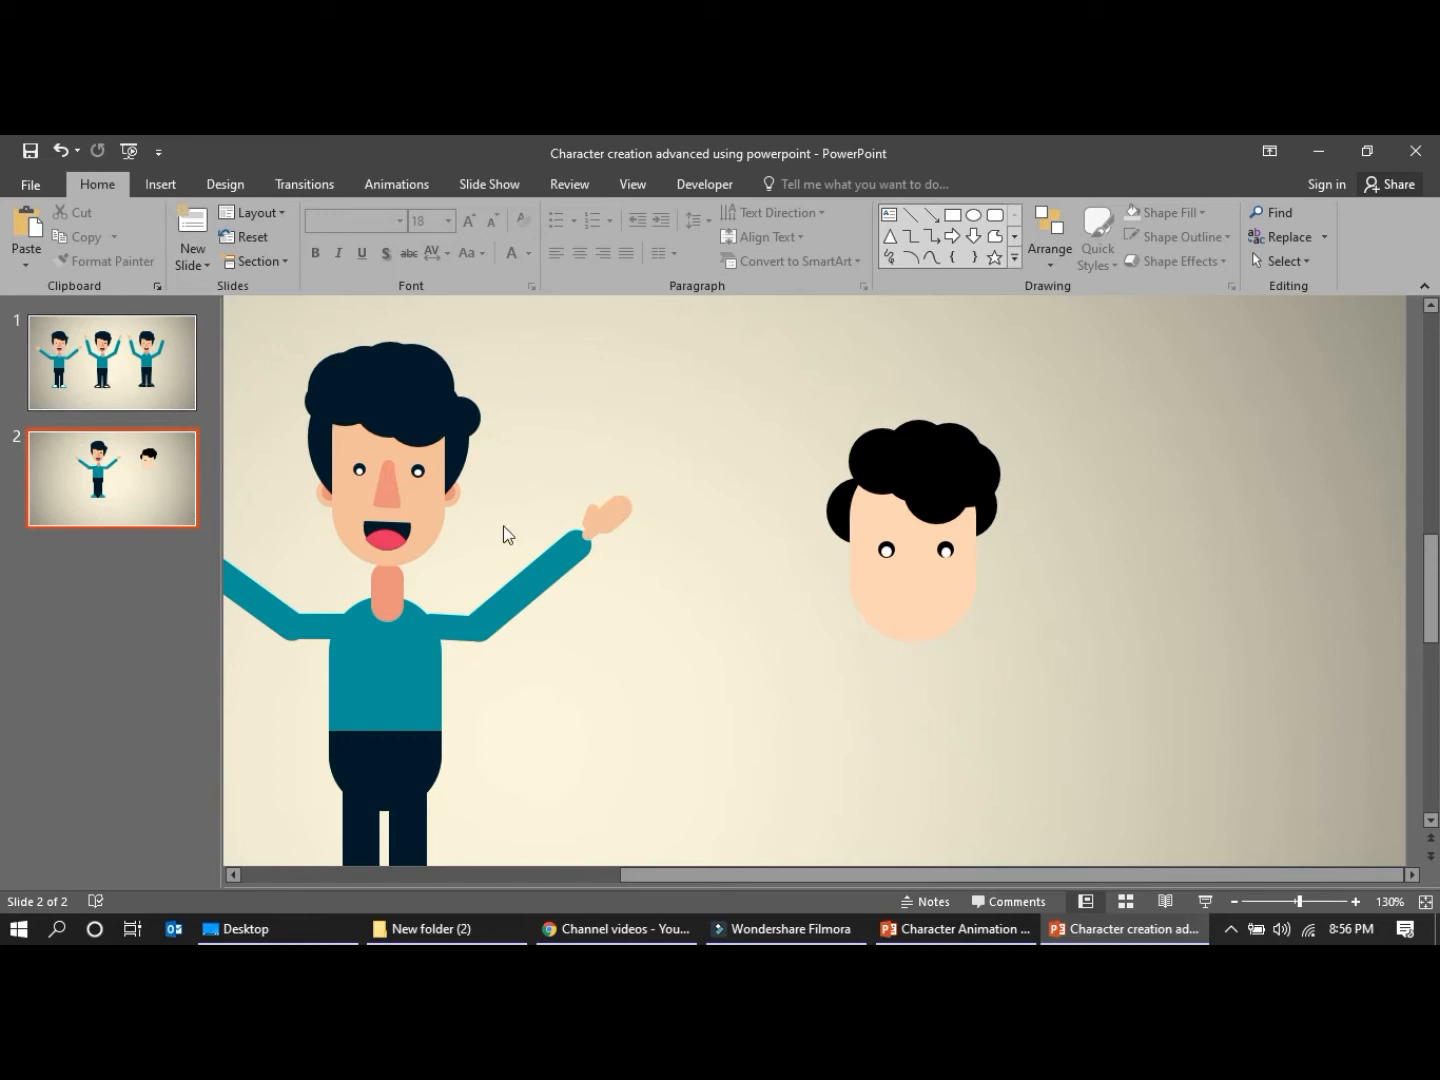
# Duplicate the face shape, shrink the copy to about 0.31" by 0.21", fill it light orange and place it between the eyes as the nose
pyautogui.click(920, 615)
pyautogui.moveTo(918, 617); pyautogui.dragTo(1073, 683)
pyautogui.moveTo(1126, 553); pyautogui.dragTo(1024, 714)
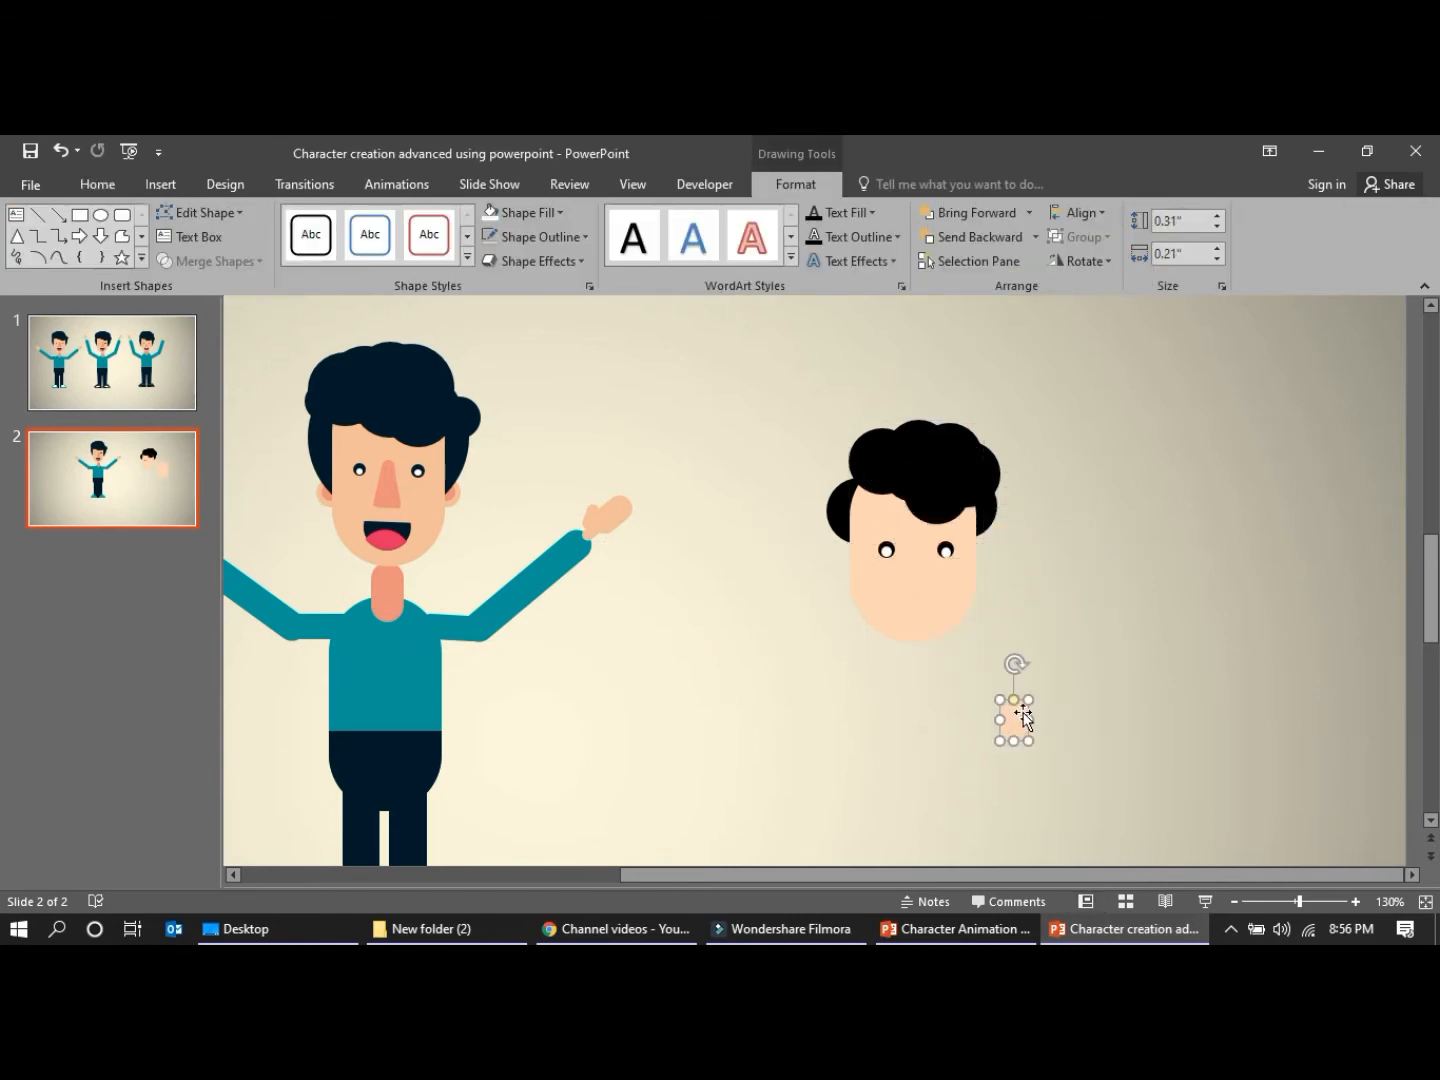
pyautogui.click(554, 216)
pyautogui.click(653, 305)
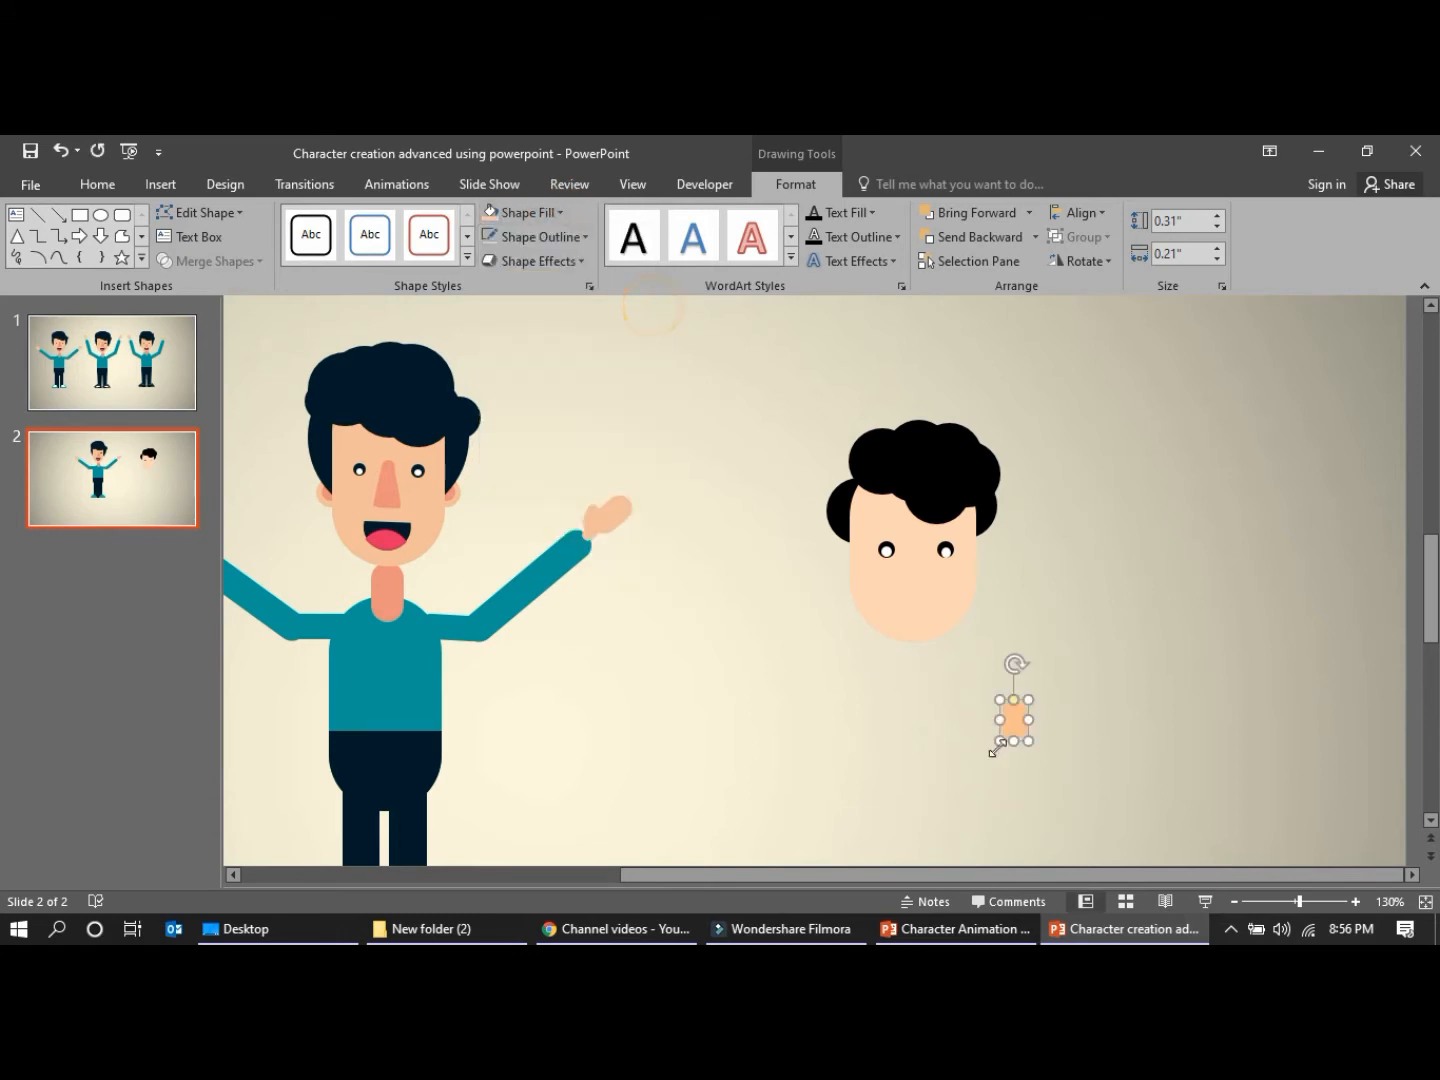
pyautogui.moveTo(1016, 720); pyautogui.dragTo(913, 574)
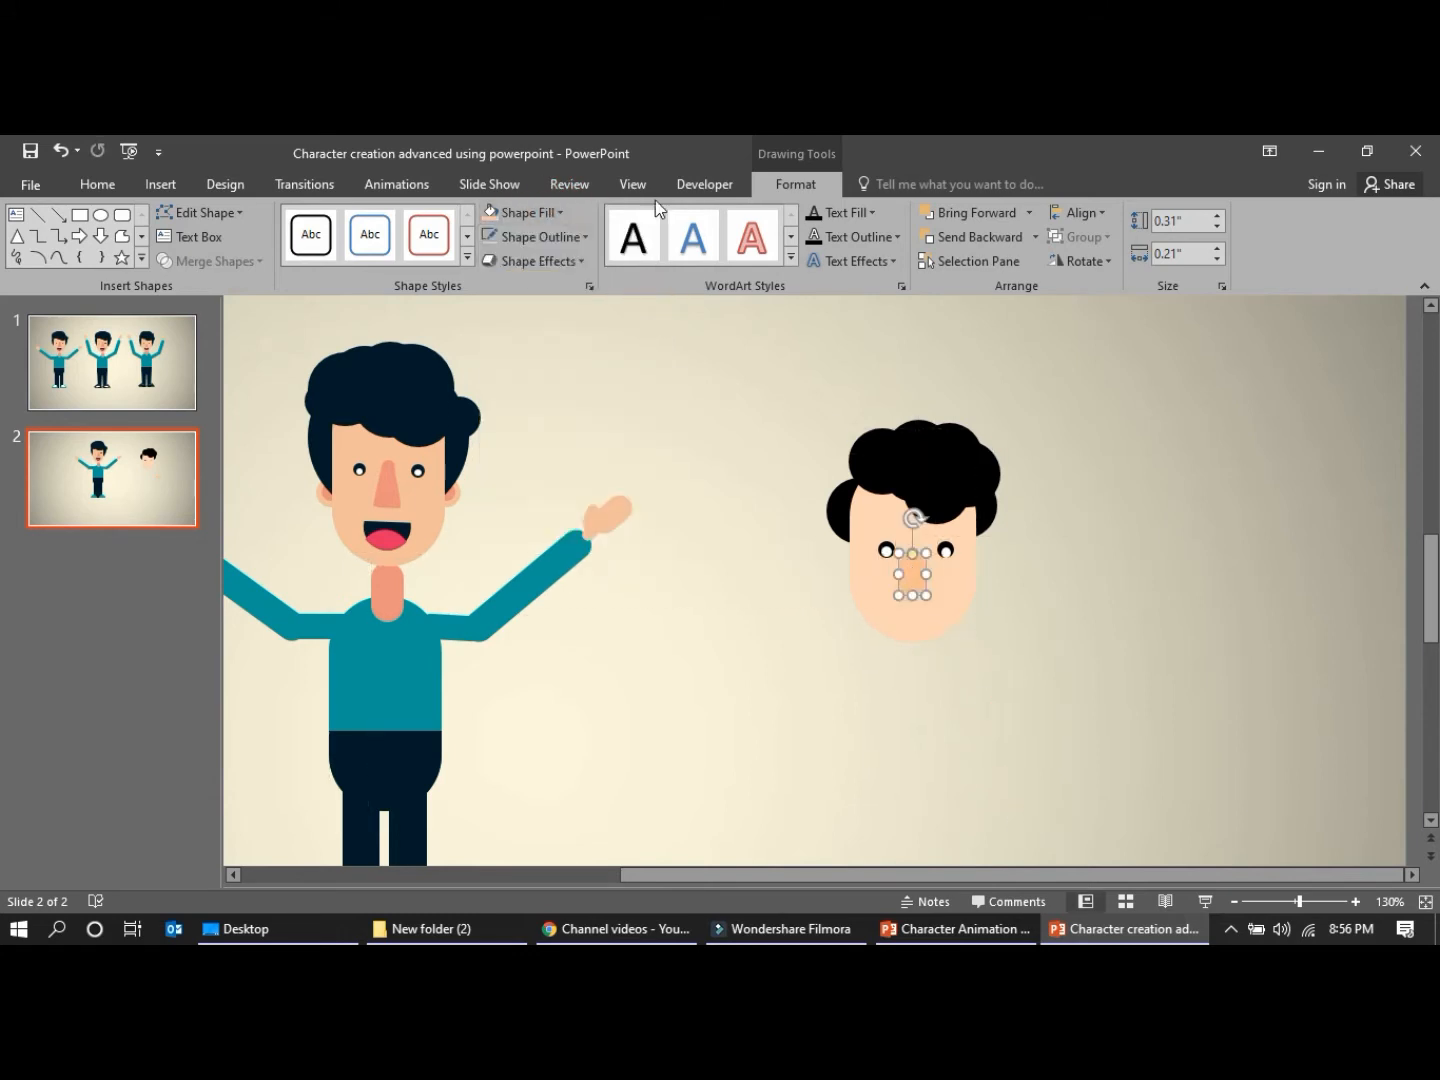
# Recolour the nose with the Eyedropper, sampling the reference character's nose
pyautogui.click(558, 211)
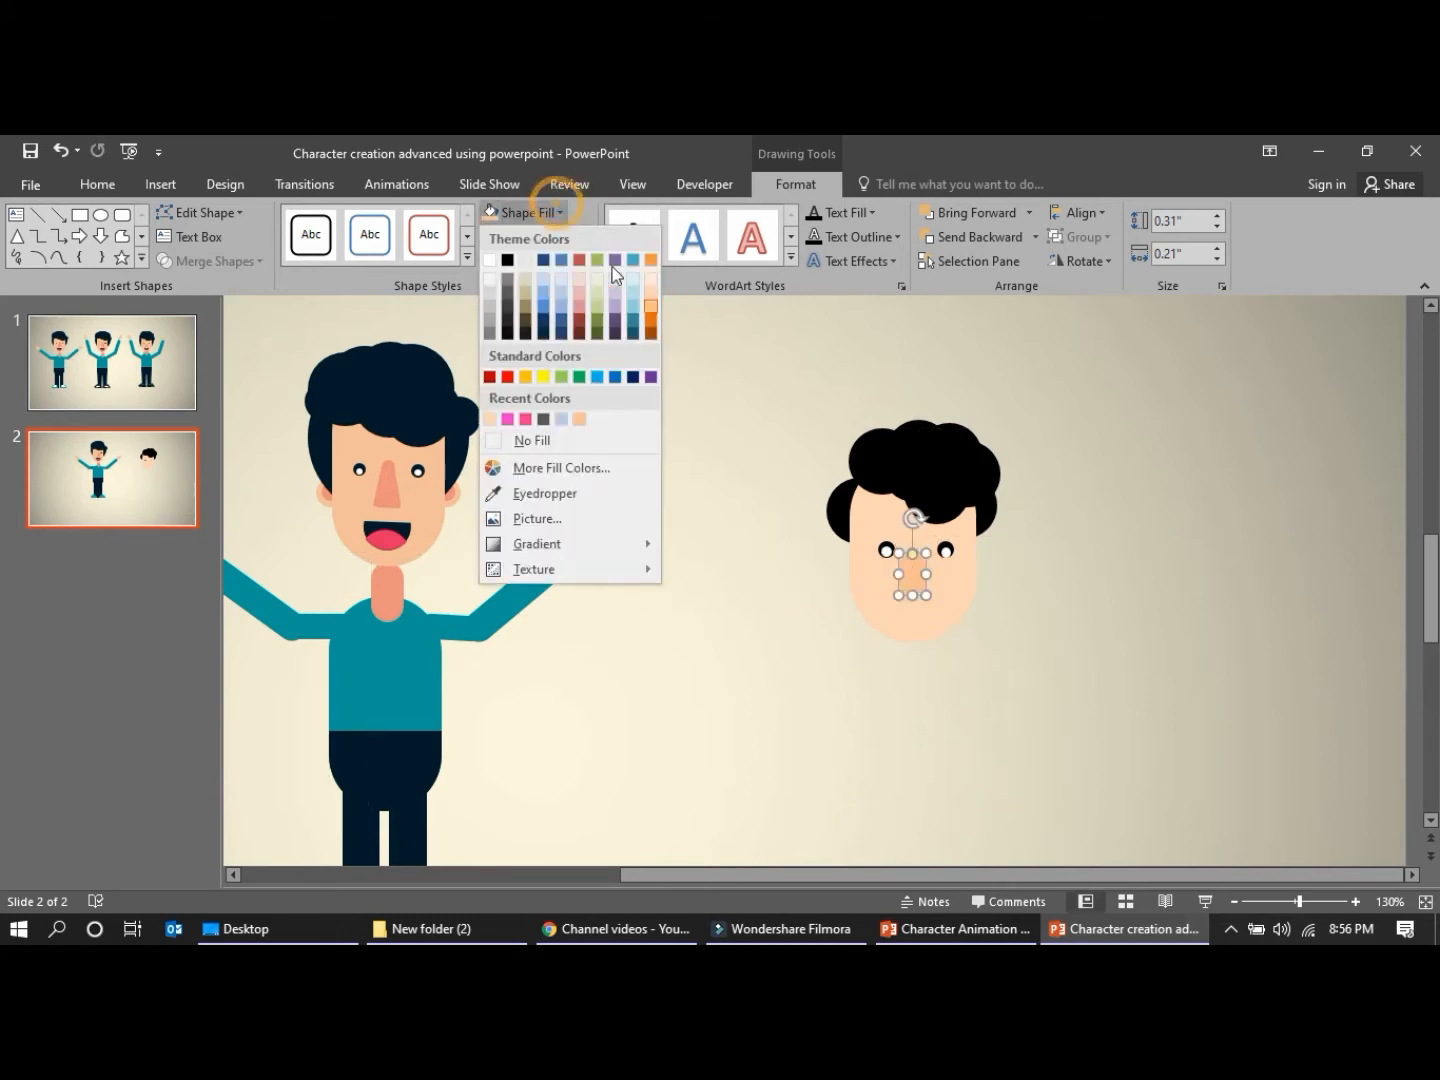
pyautogui.click(652, 300)
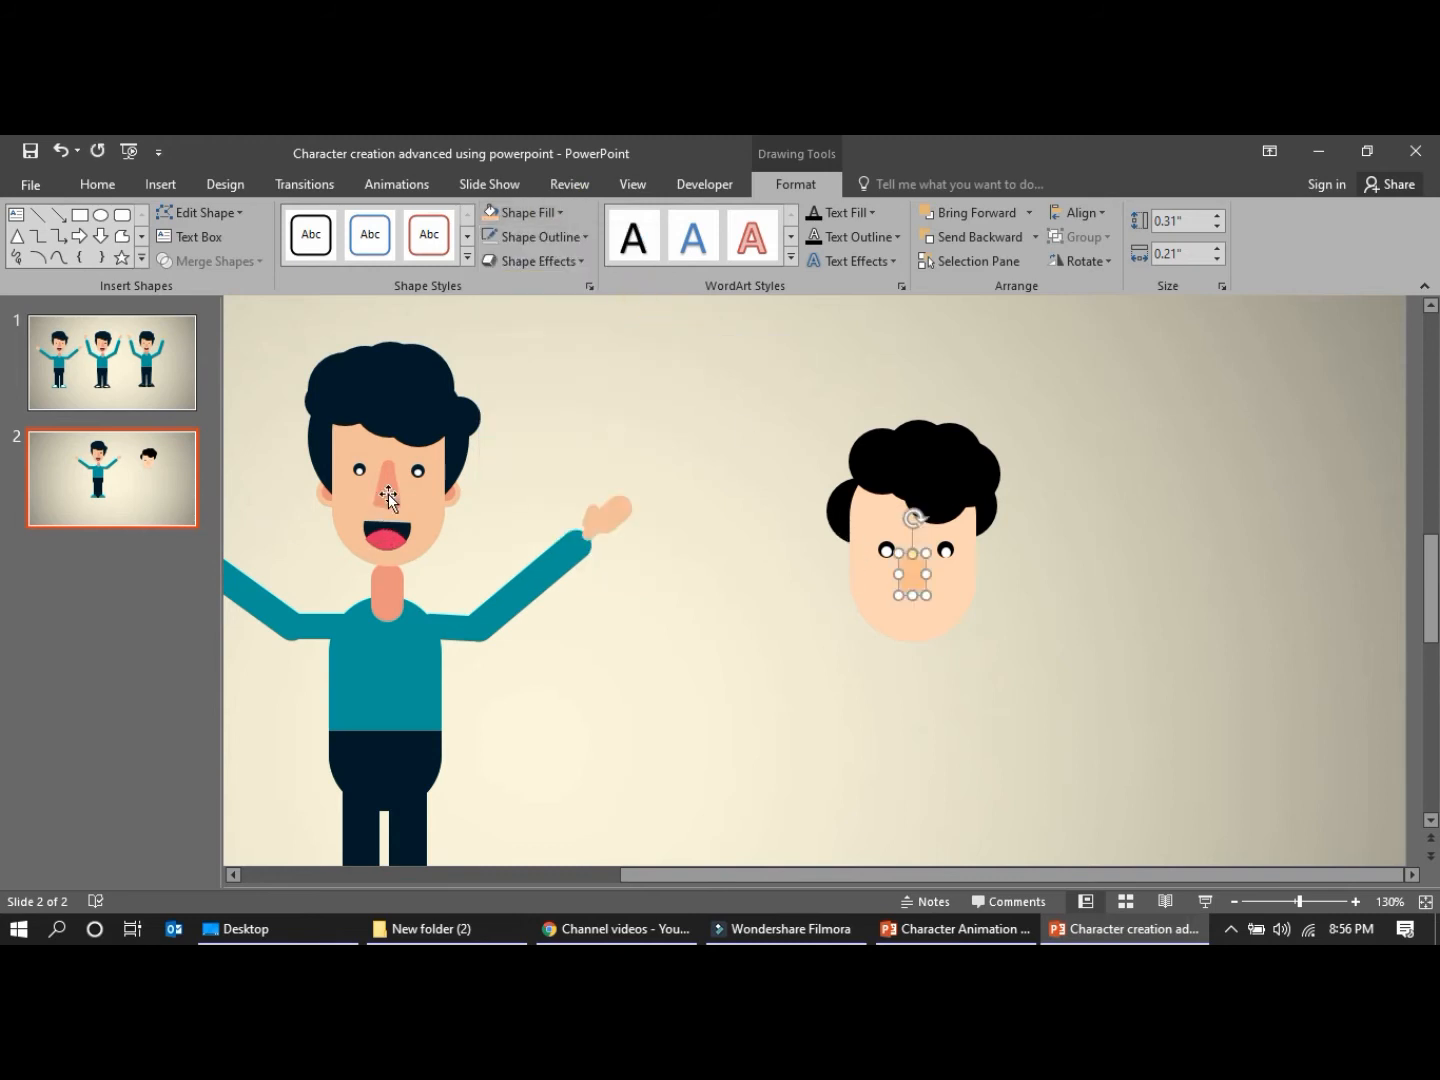
pyautogui.click(561, 212)
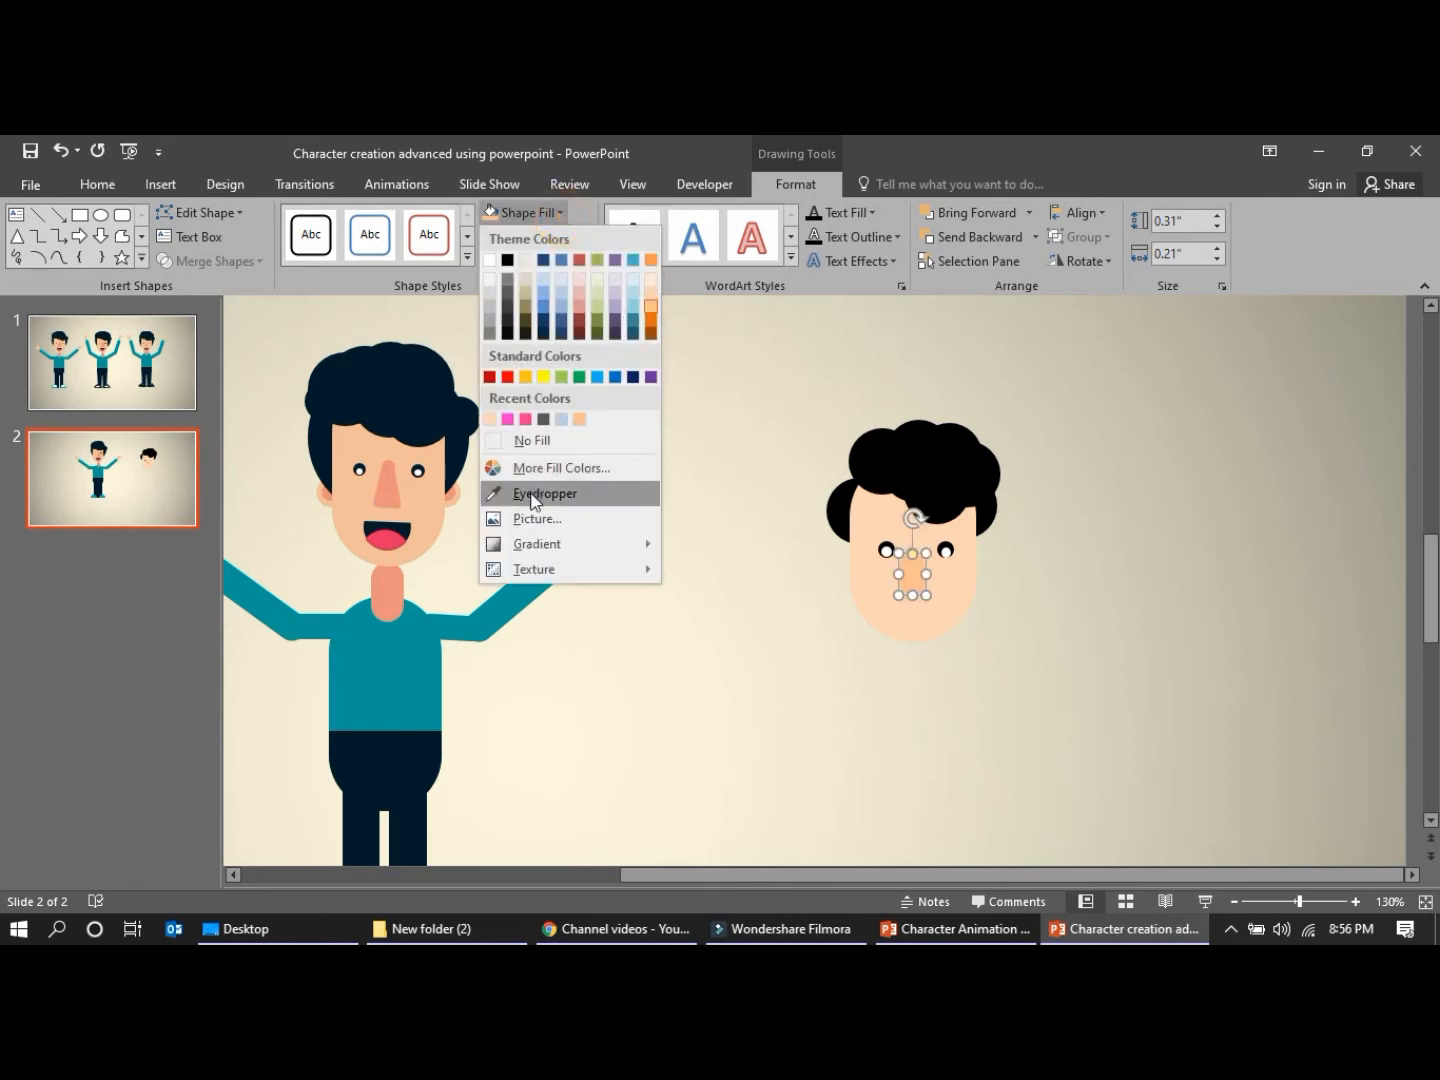
pyautogui.click(525, 491)
pyautogui.click(412, 481)
pyautogui.click(618, 471)
# Shrink the nose to about 0.27" by 0.18" and reposition it between the eyes
pyautogui.click(908, 589)
pyautogui.doubleClick(910, 590)
pyautogui.moveTo(924, 556); pyautogui.dragTo(918, 572)
pyautogui.click(1077, 658)
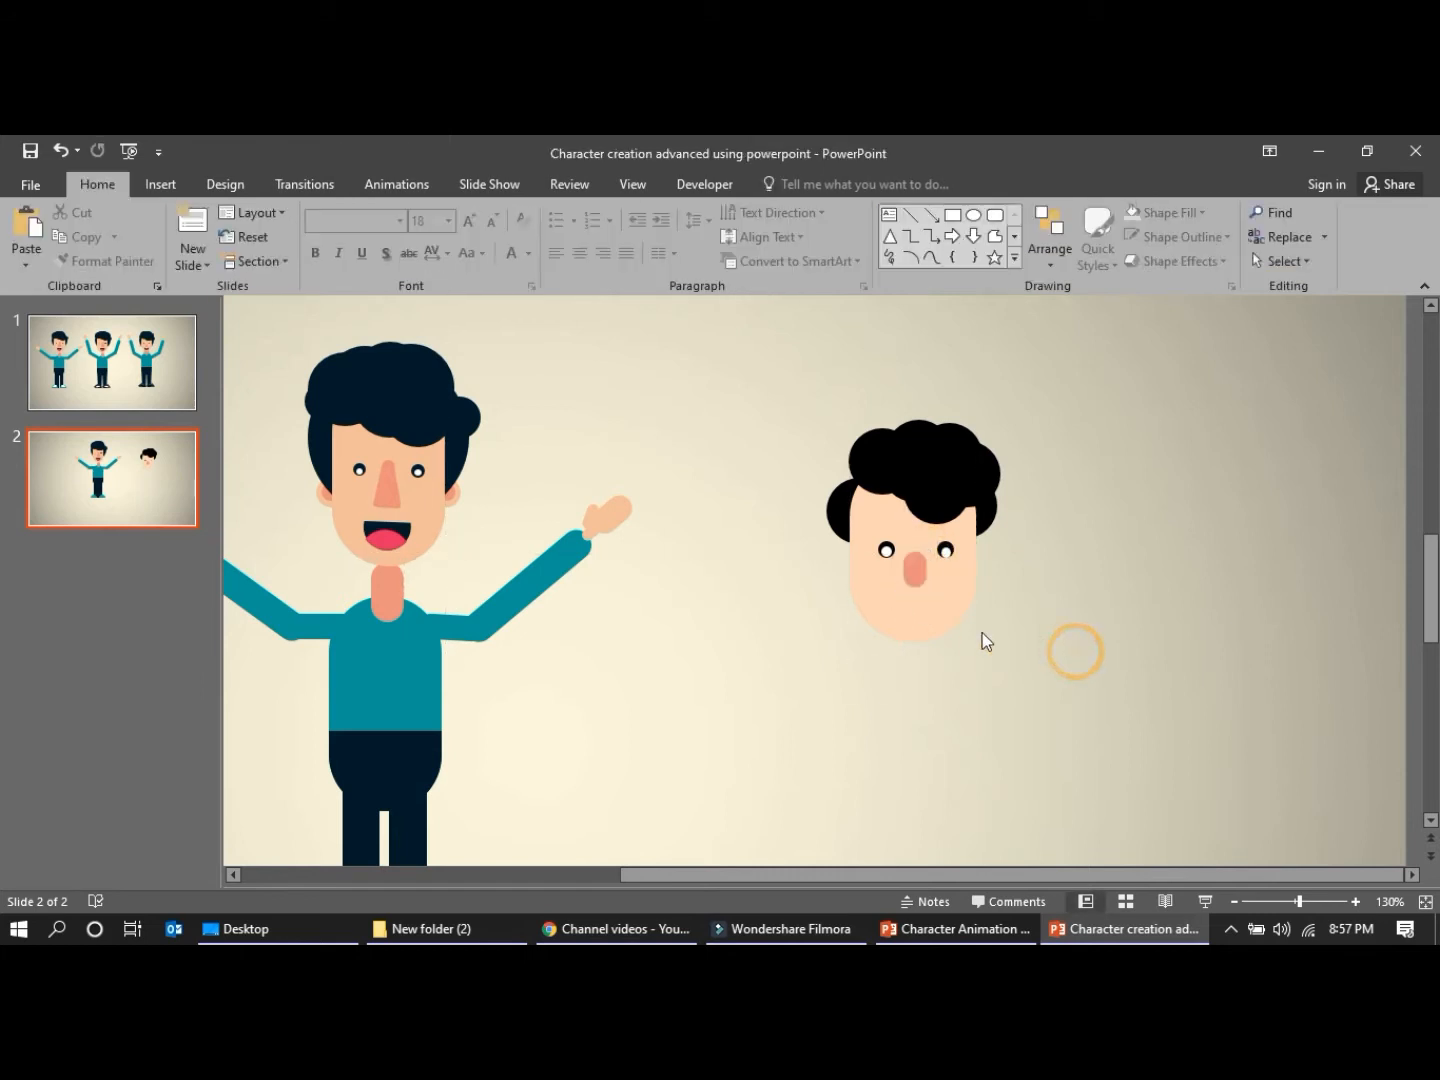
# Enlarge the nose shape to about 0.84" by 0.56" and select the reference character's nose for comparison
pyautogui.click(915, 583)
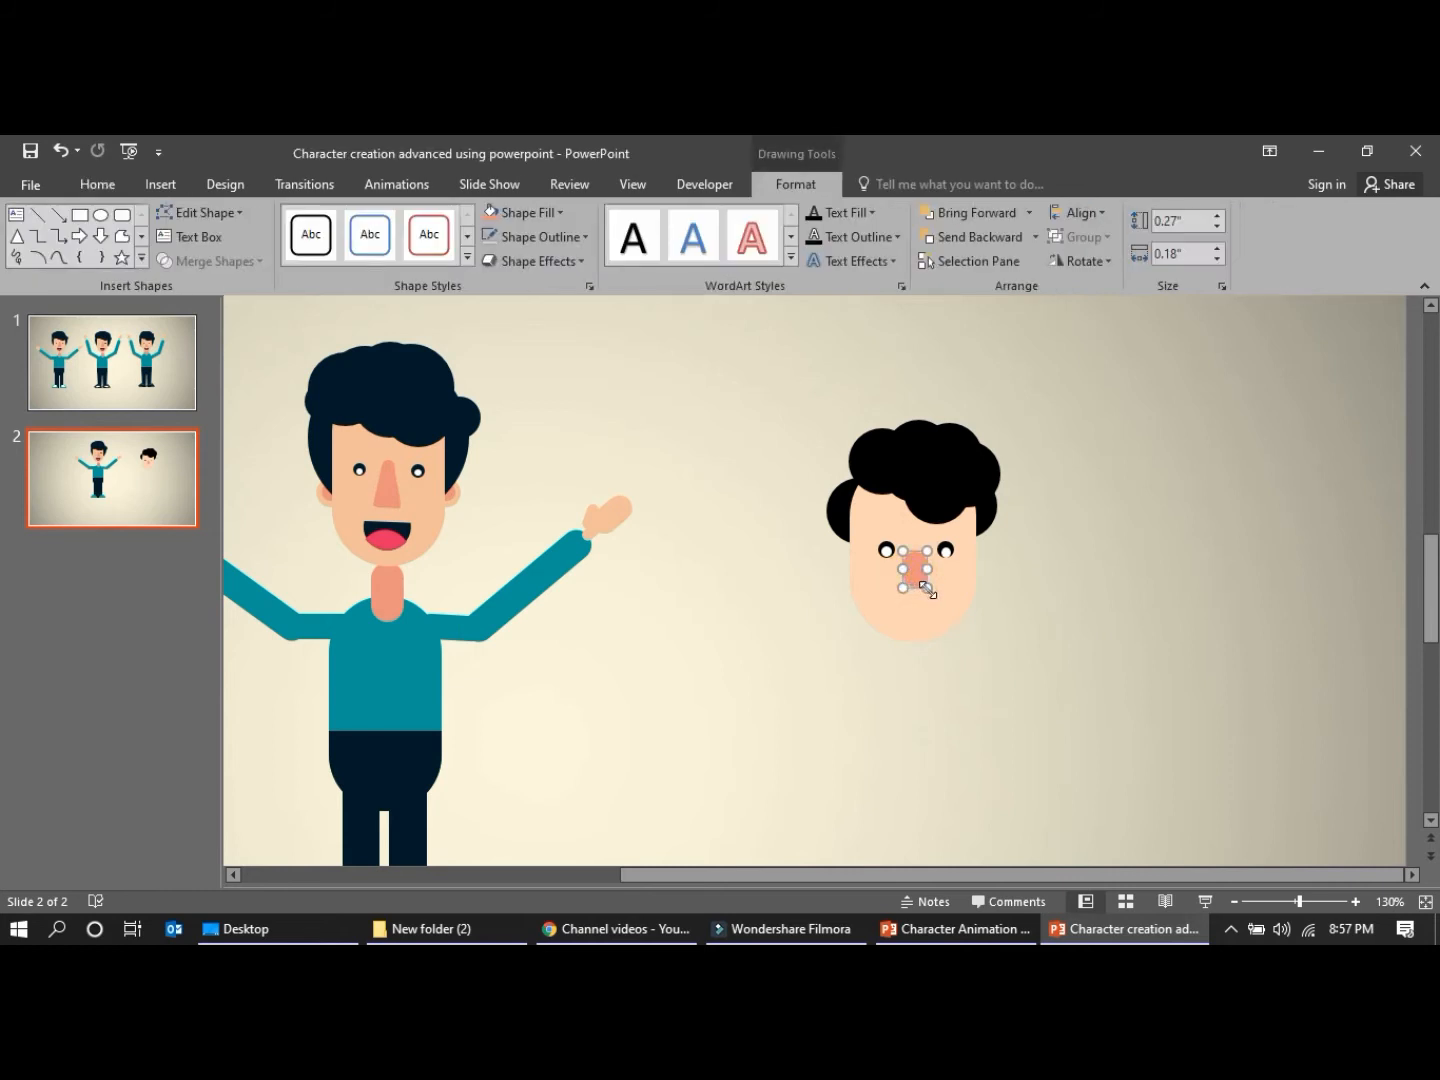
pyautogui.moveTo(928, 589); pyautogui.dragTo(964, 665)
pyautogui.moveTo(932, 588)
pyautogui.mouseDown()
pyautogui.moveTo(914, 620)
pyautogui.moveTo(914, 585)
pyautogui.moveTo(909, 598)
pyautogui.mouseUp()
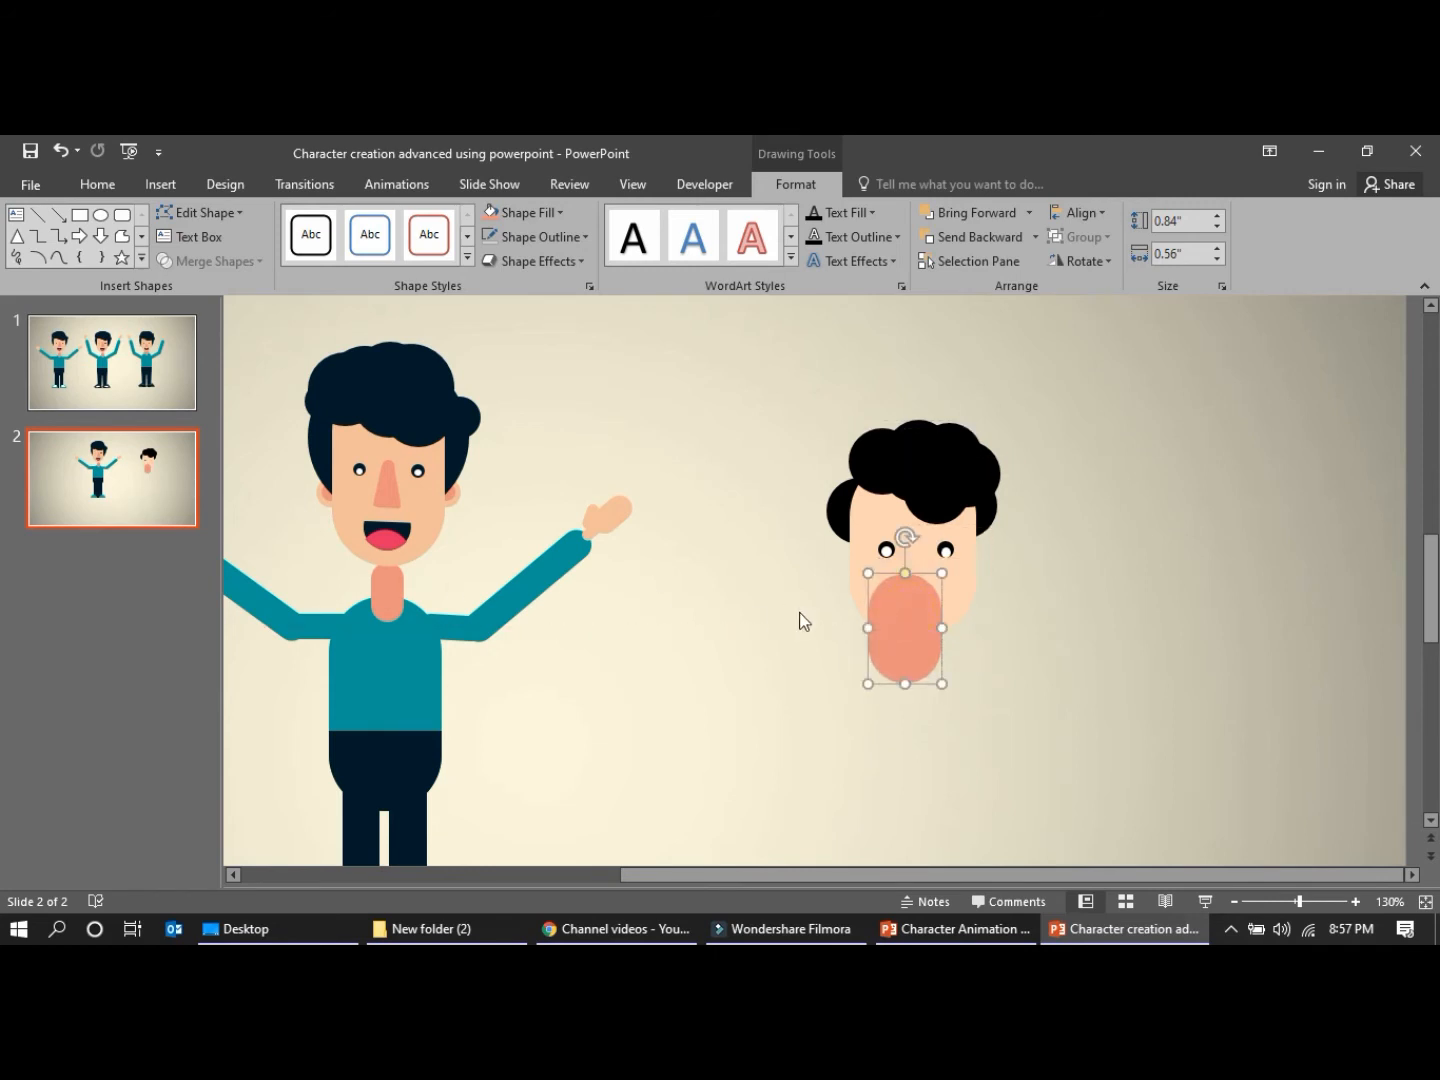
pyautogui.click(386, 488)
pyautogui.click(382, 497)
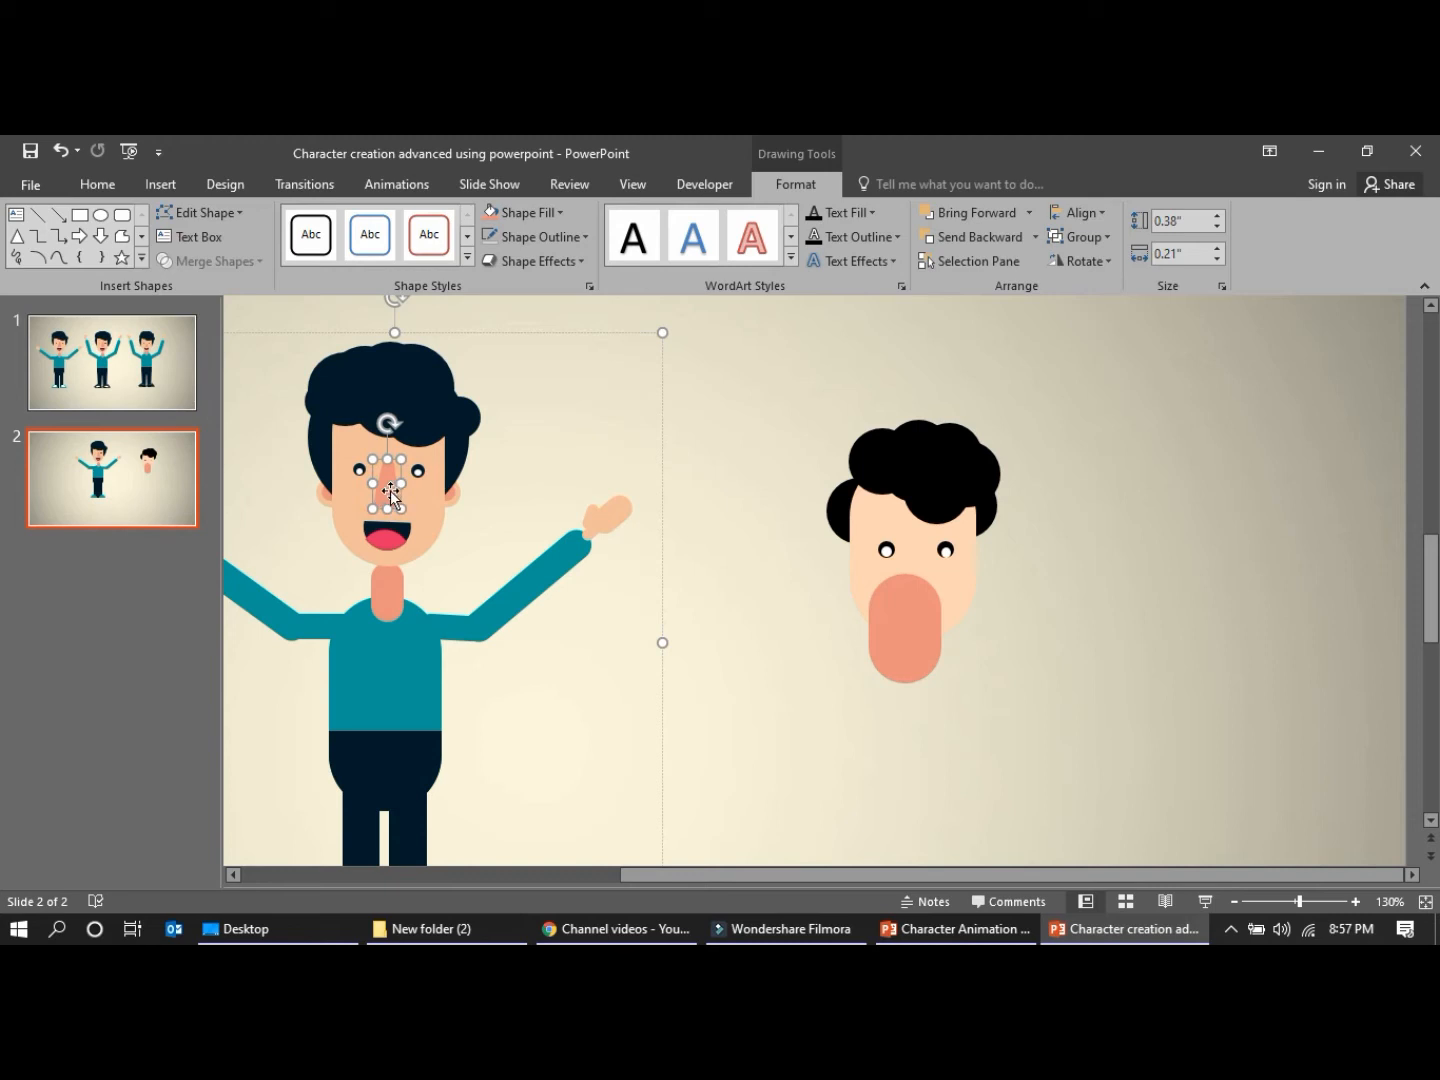
# Reduce the nose shape to about 0.33" by 0.21" and centre it between the eyes
pyautogui.click(879, 633)
pyautogui.moveTo(938, 589)
pyautogui.mouseDown()
pyautogui.moveTo(890, 643)
pyautogui.moveTo(921, 572)
pyautogui.mouseUp()
pyautogui.moveTo(914, 595); pyautogui.dragTo(914, 578)
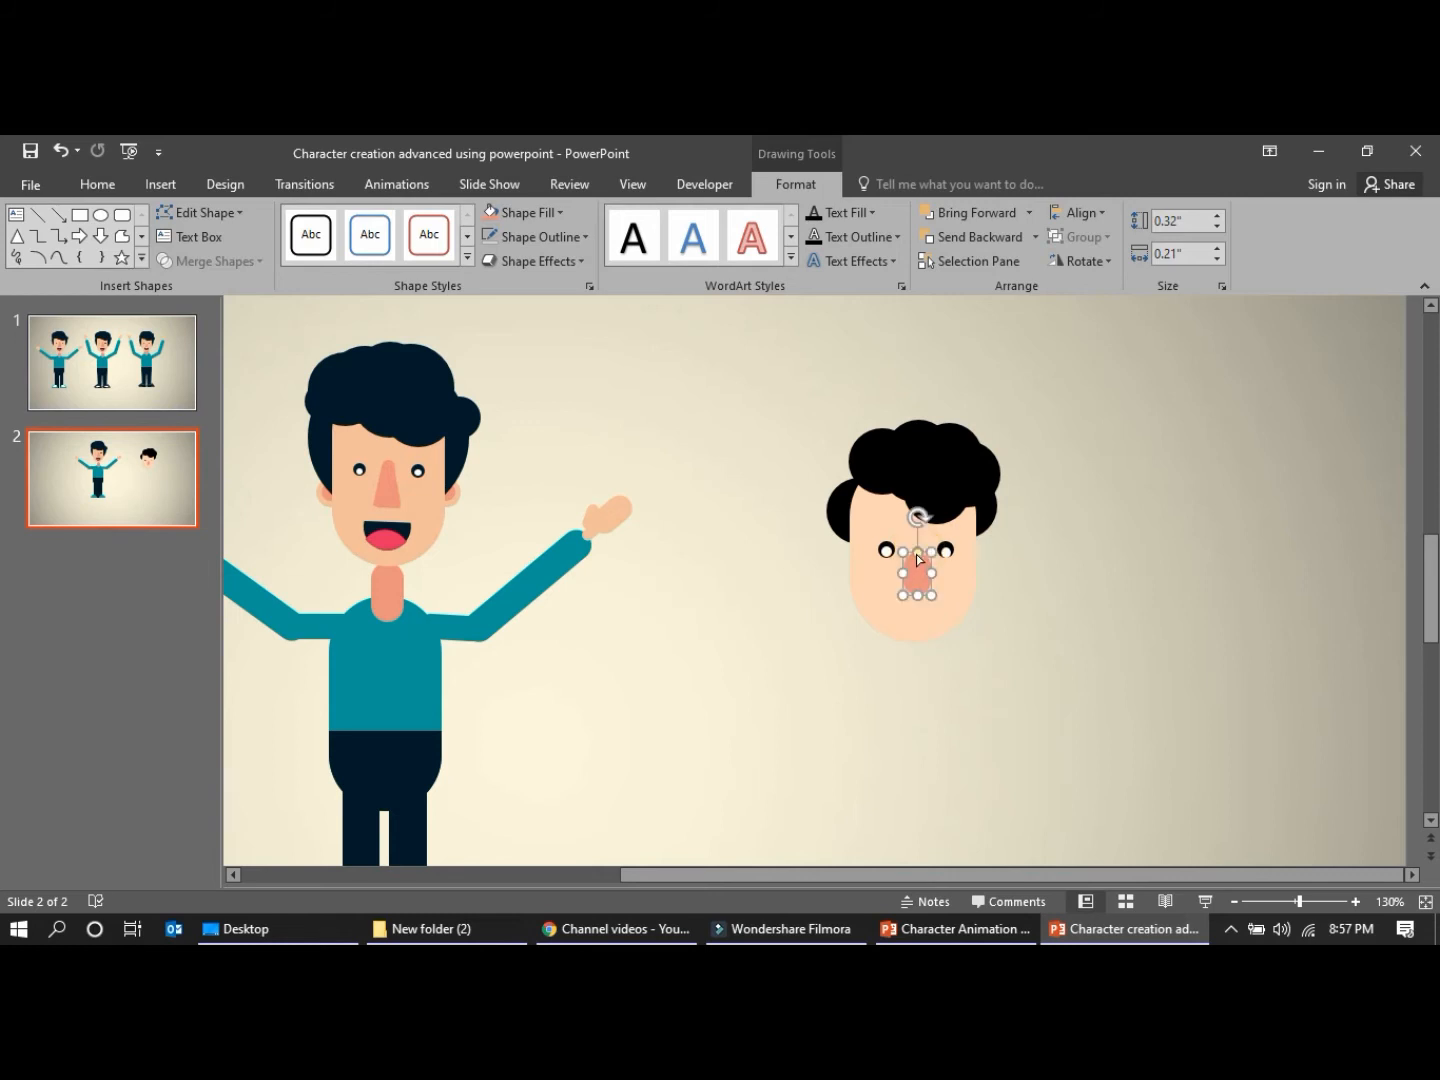
pyautogui.click(909, 590)
pyautogui.moveTo(917, 595)
pyautogui.mouseDown()
pyautogui.moveTo(916, 608)
pyautogui.moveTo(913, 573)
pyautogui.mouseUp()
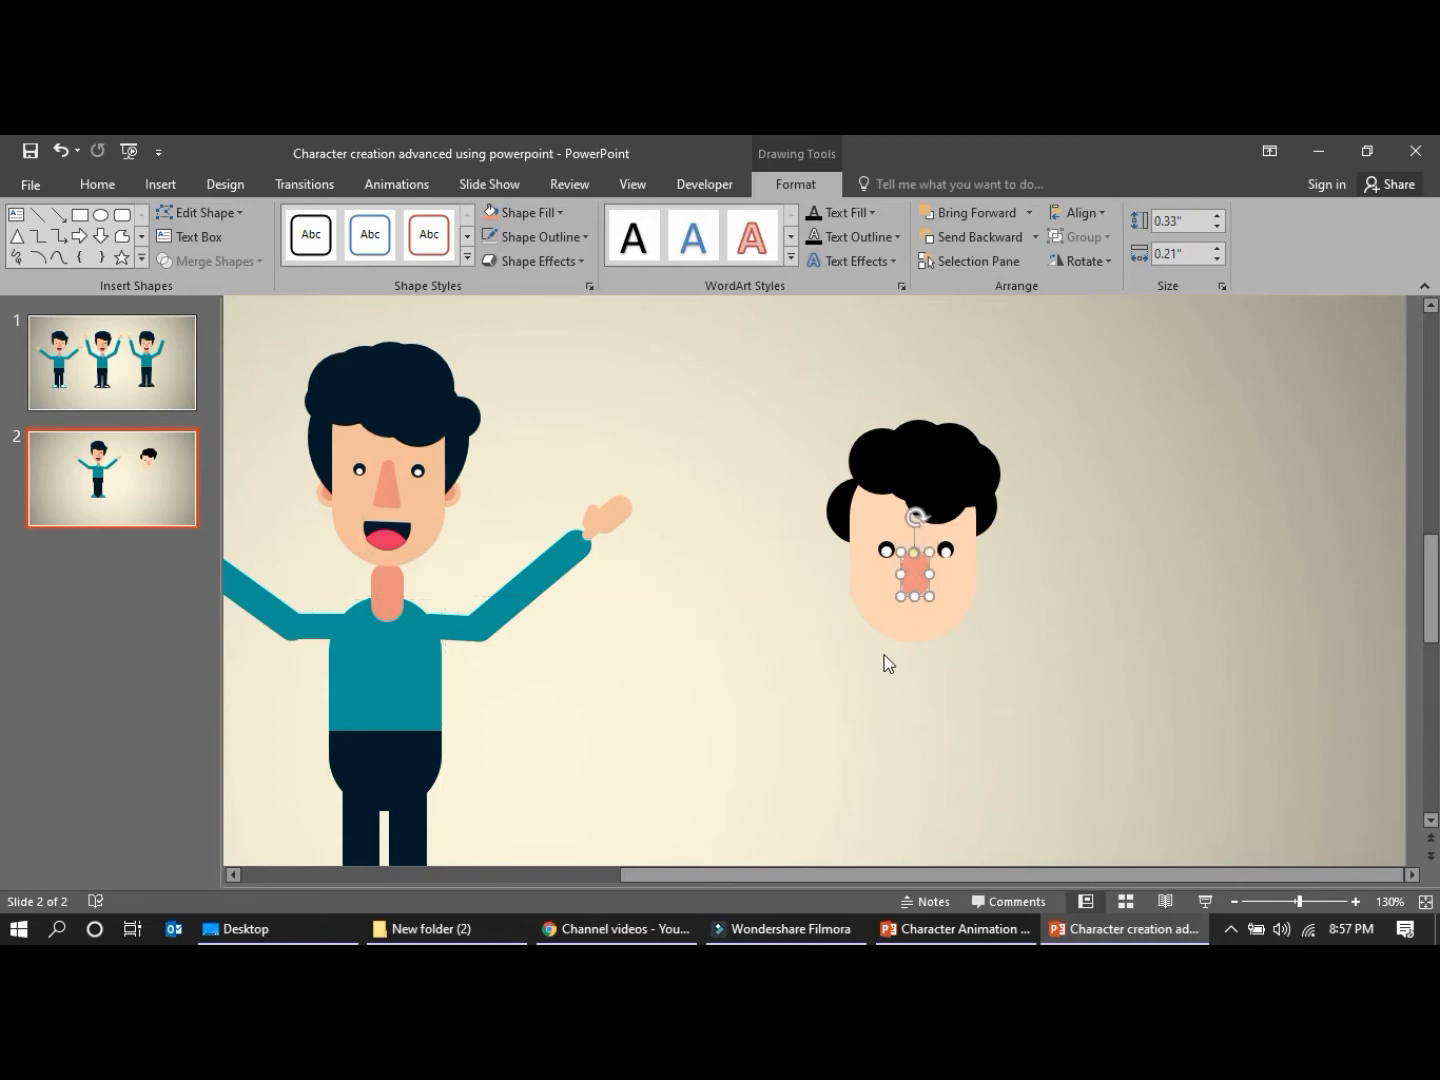
# Try to taper the upper part of the nose by editing its points
pyautogui.click(238, 212)
pyautogui.click(240, 266)
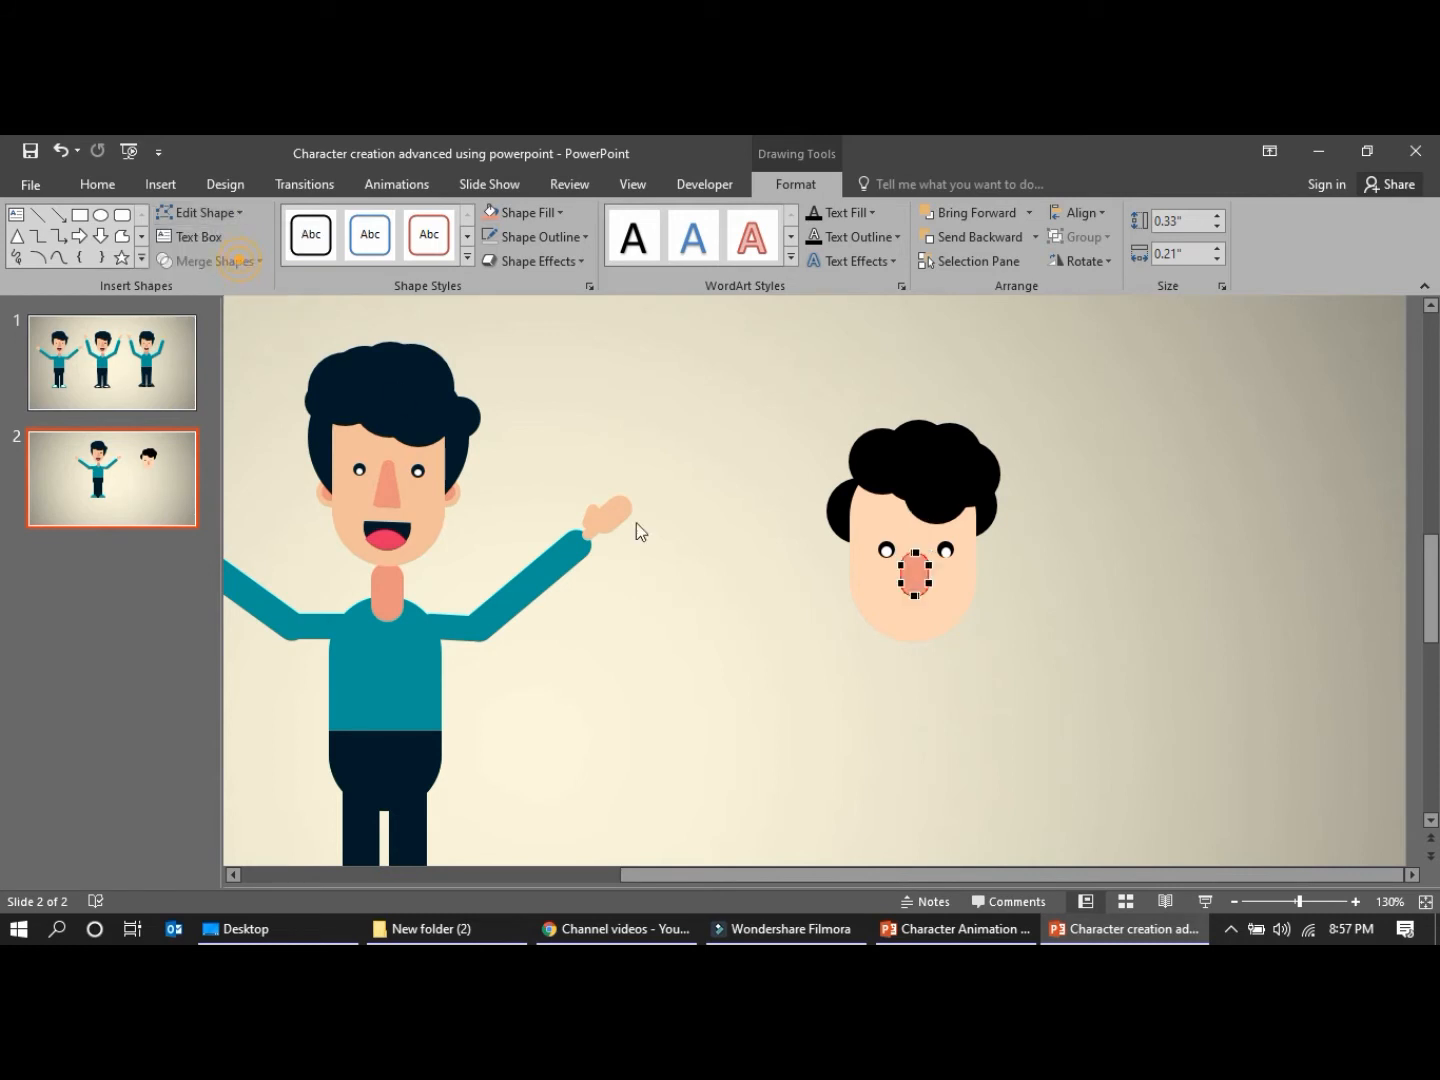
pyautogui.click(899, 566)
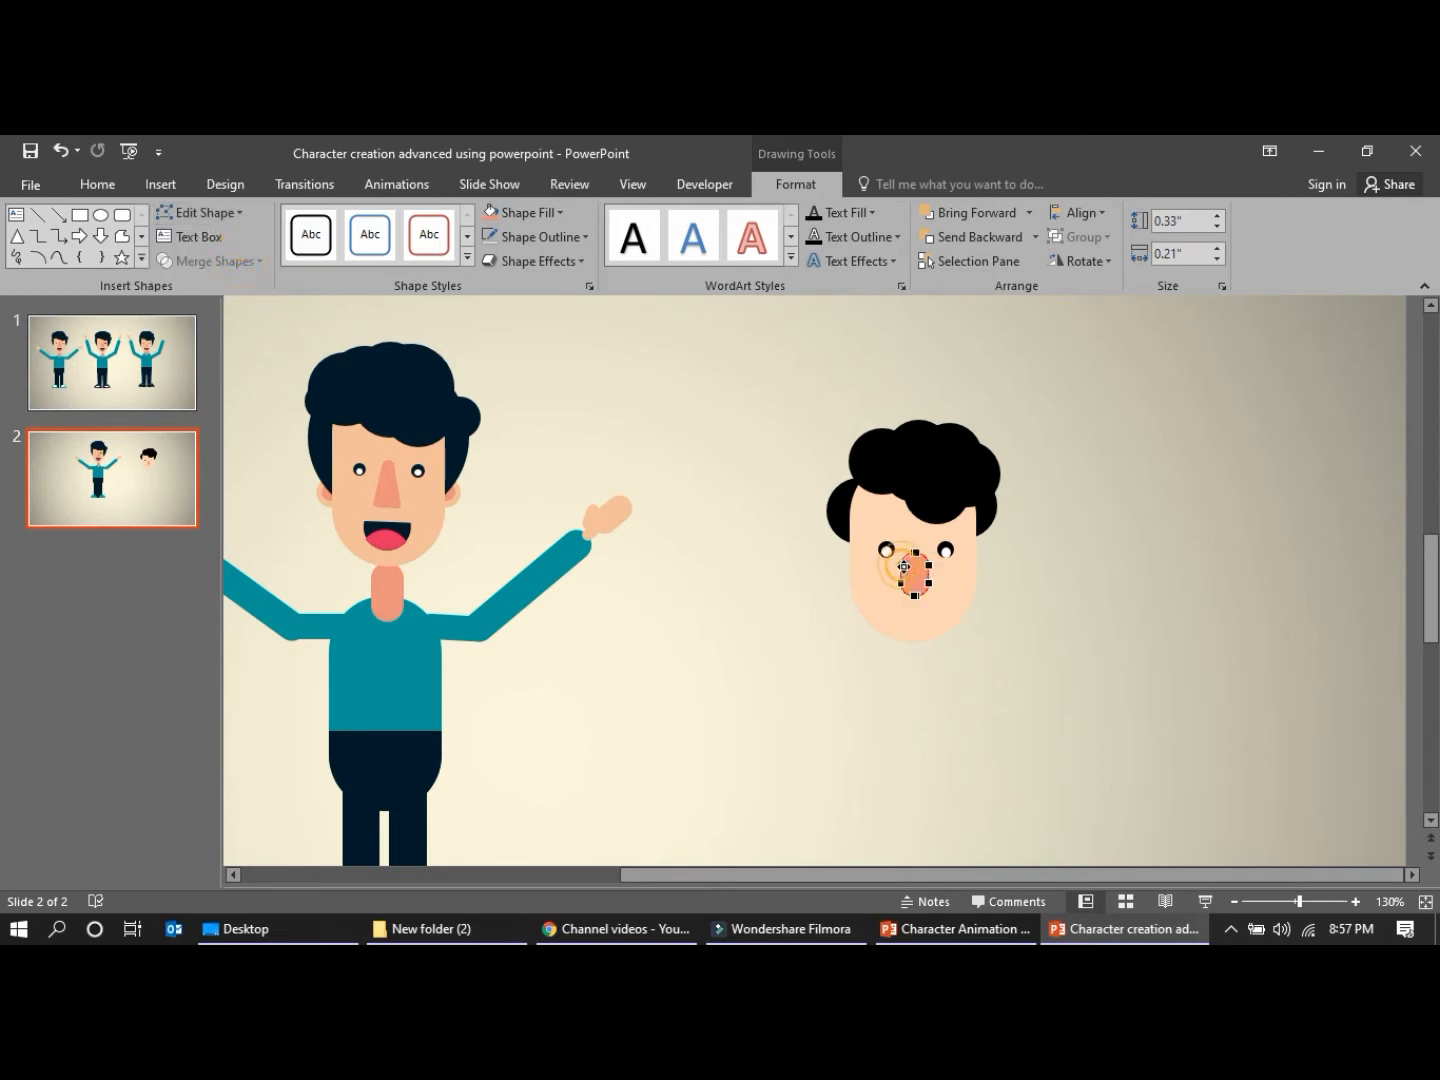
pyautogui.moveTo(930, 568); pyautogui.dragTo(924, 568)
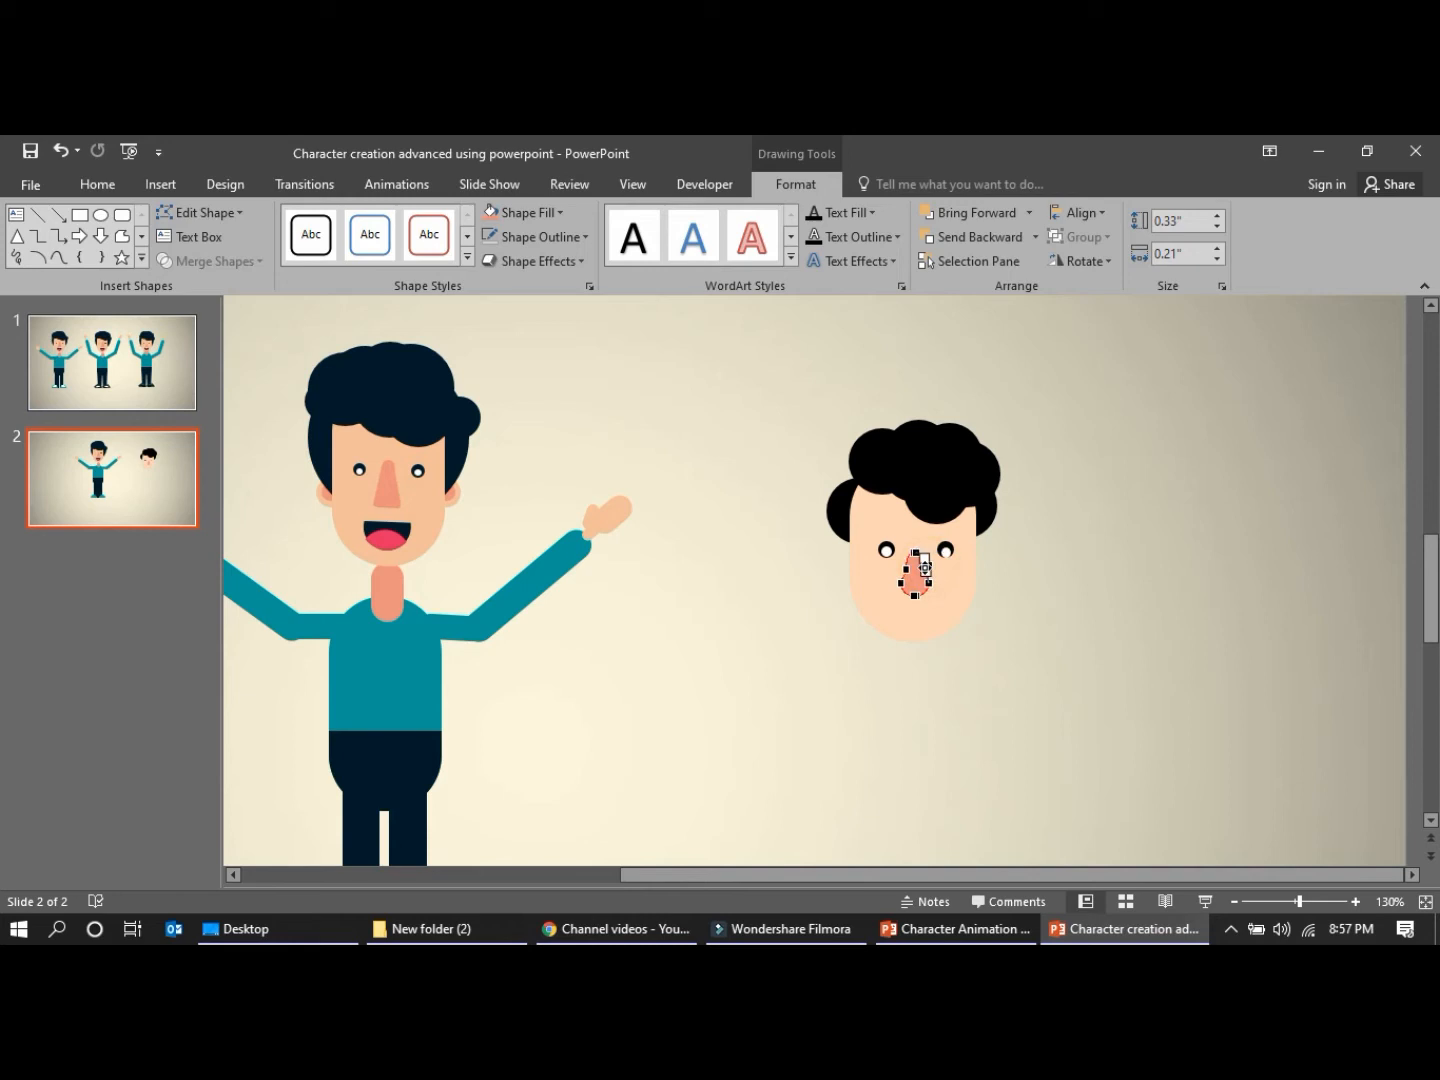
pyautogui.click(922, 684)
pyautogui.click(930, 594)
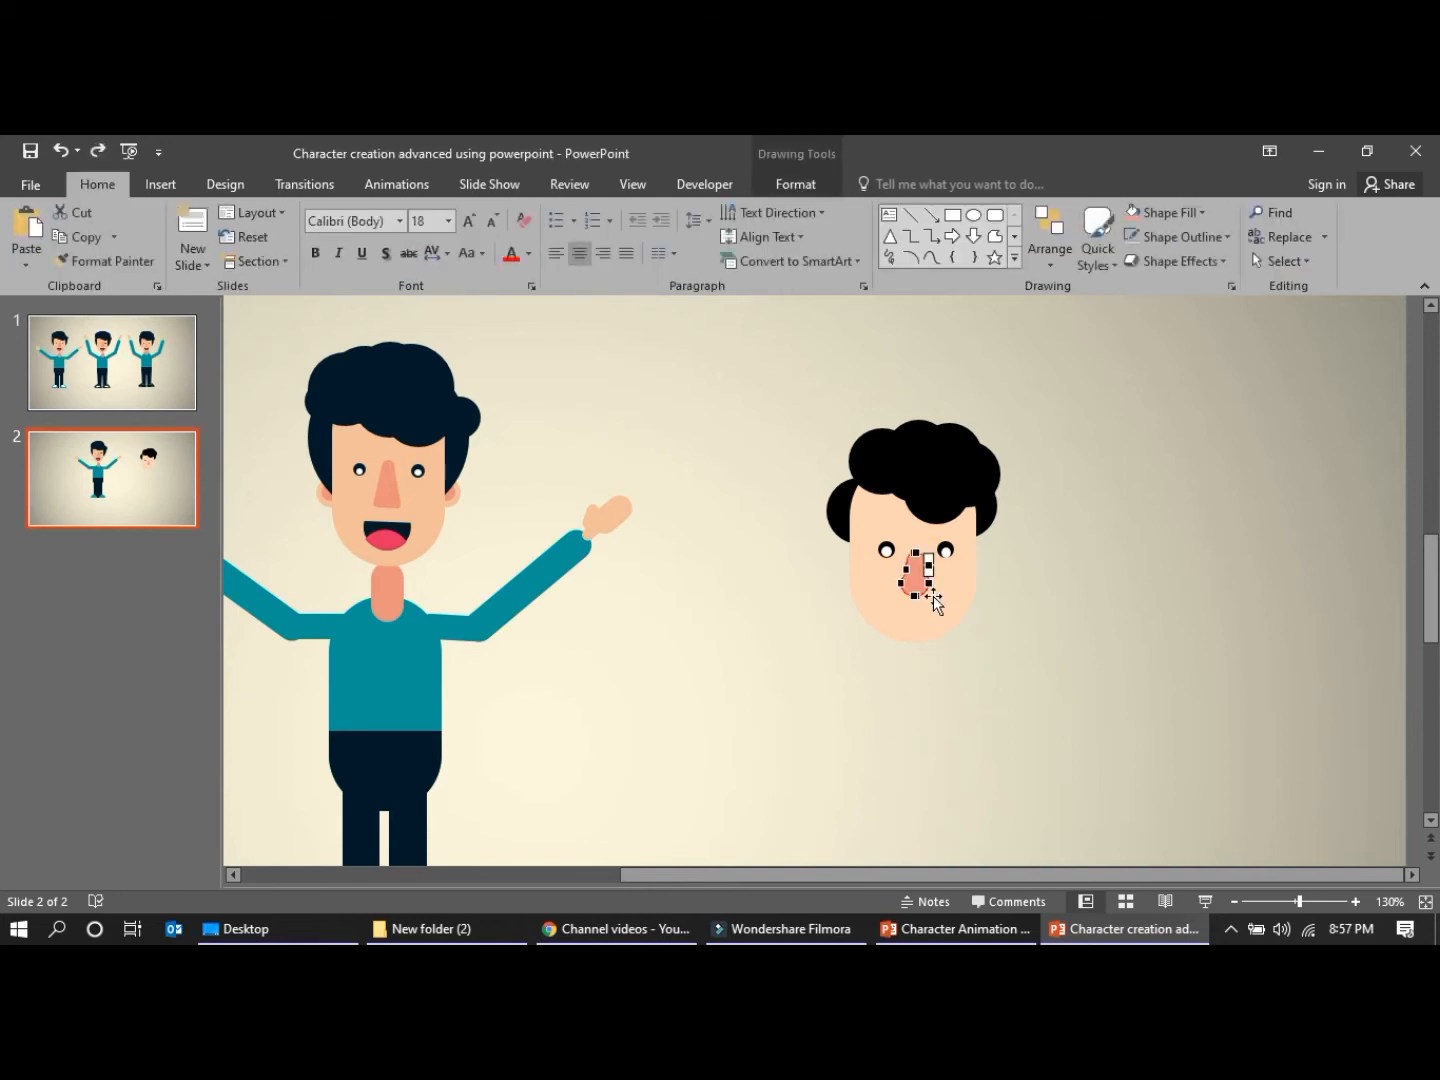
pyautogui.click(905, 584)
pyautogui.click(984, 641)
# Undo the point edits on the nose
pyautogui.hotkey('ctrl', 'z')
pyautogui.hotkey('ctrl', 'z')
pyautogui.hotkey('ctrl', 'z')
pyautogui.hotkey('ctrl', 'z')
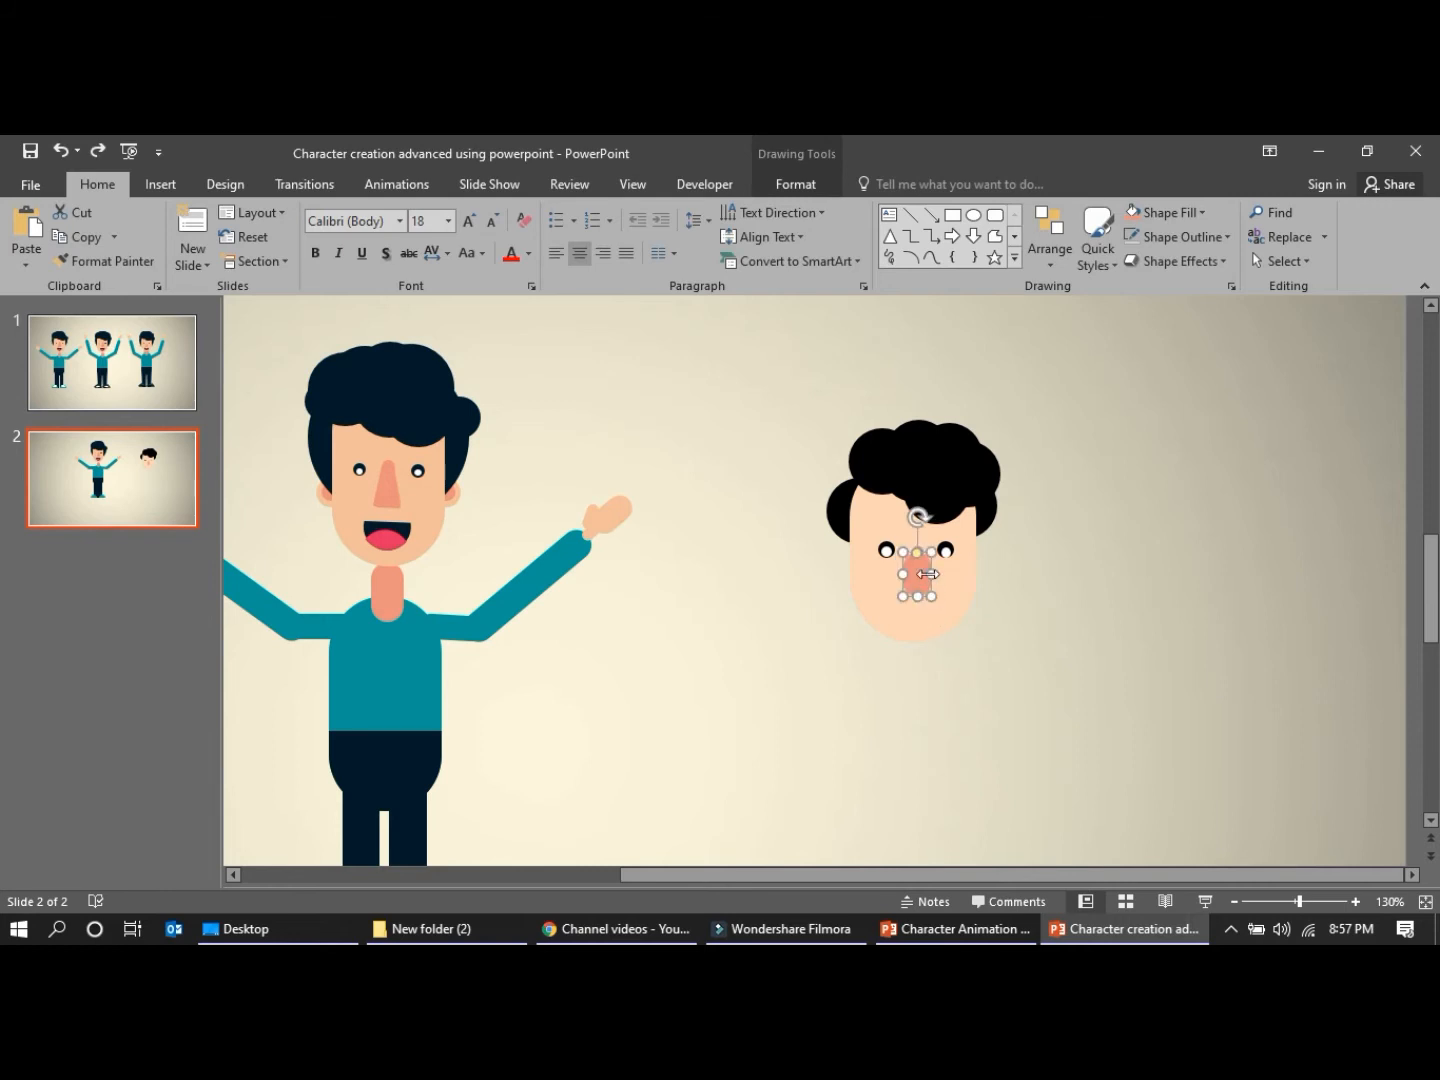
# Edit the nose's points again to narrow its upper part and keep the lower part rounded
pyautogui.click(797, 184)
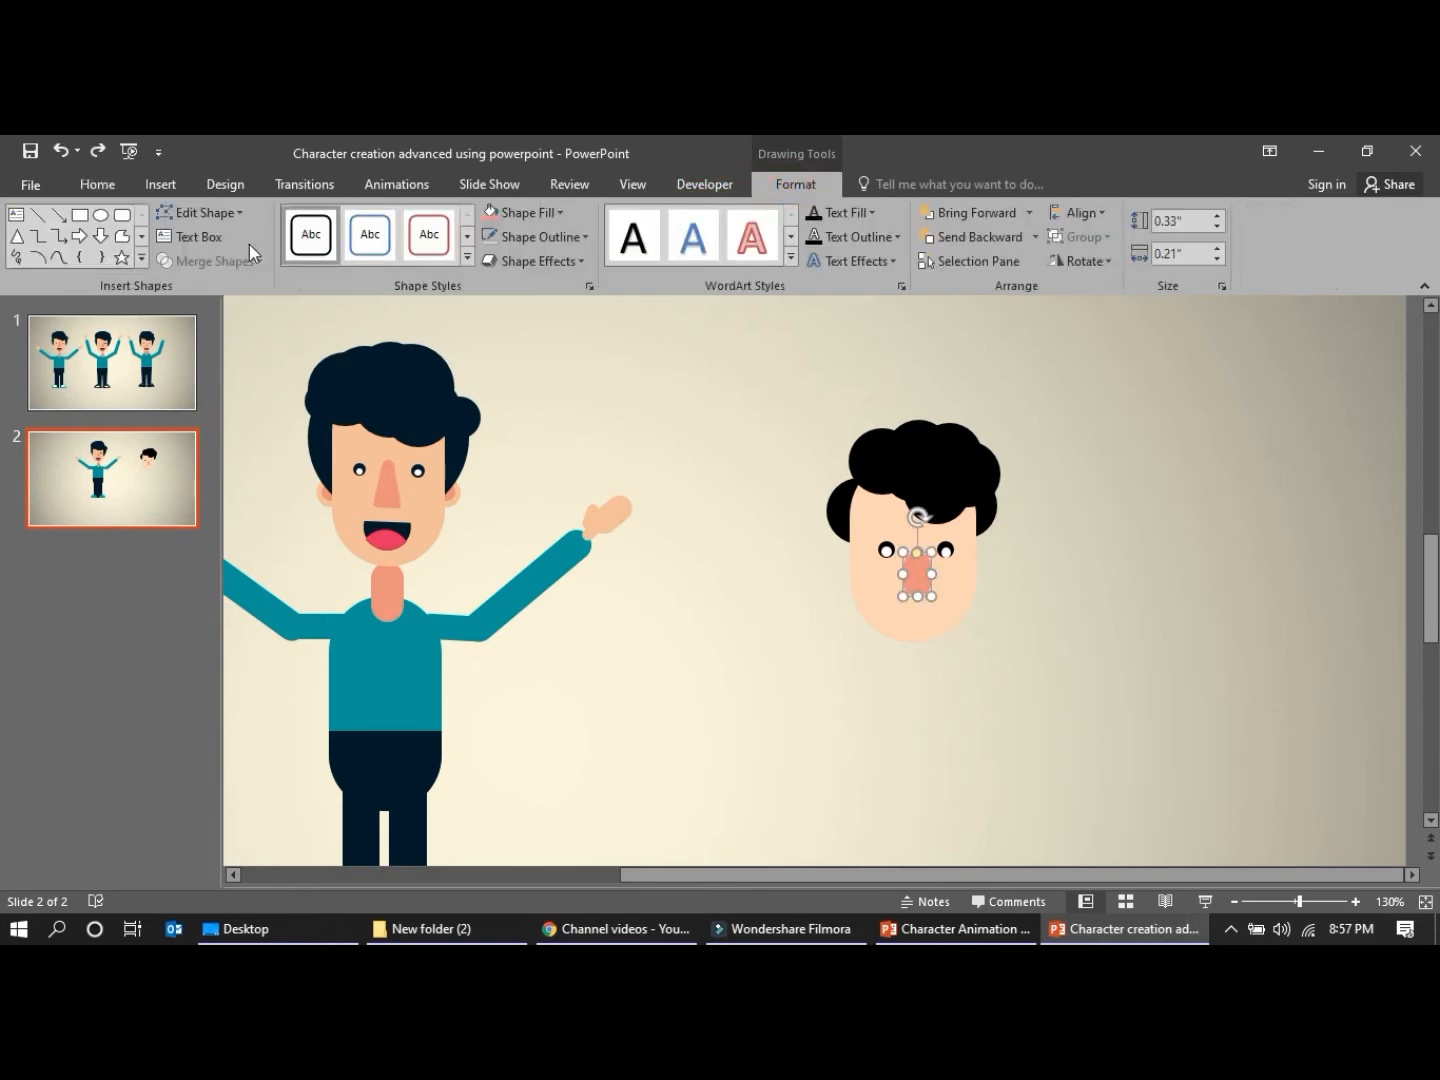
pyautogui.click(201, 211)
pyautogui.click(229, 266)
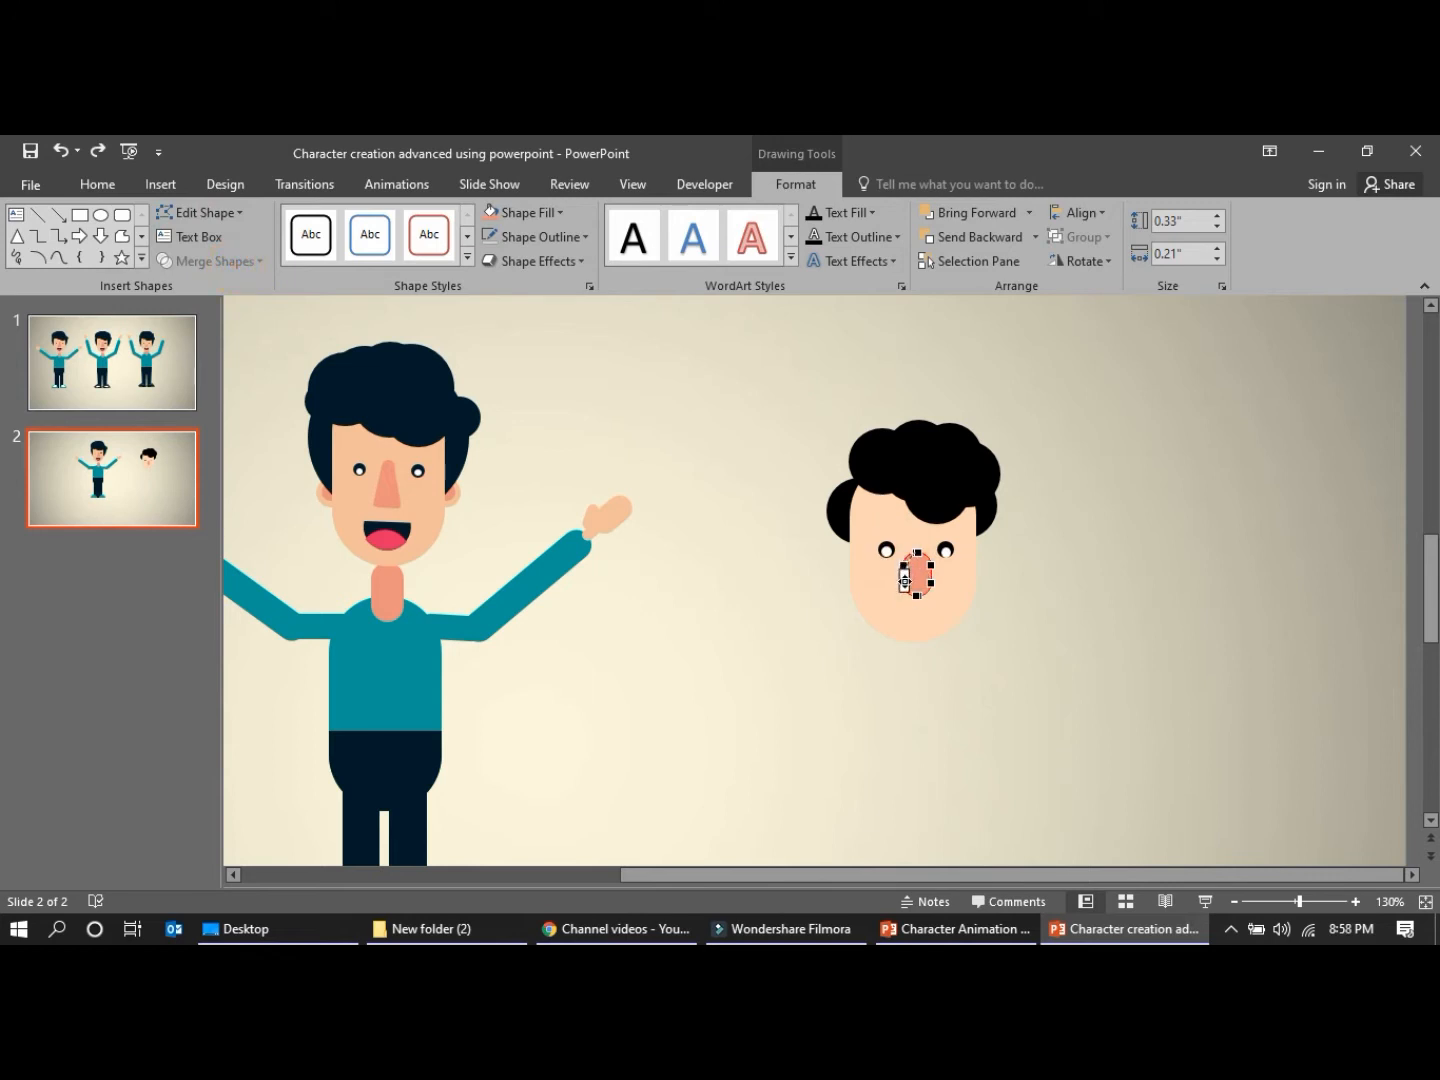
pyautogui.moveTo(906, 581); pyautogui.dragTo(928, 581)
pyautogui.click(950, 687)
pyautogui.click(915, 574)
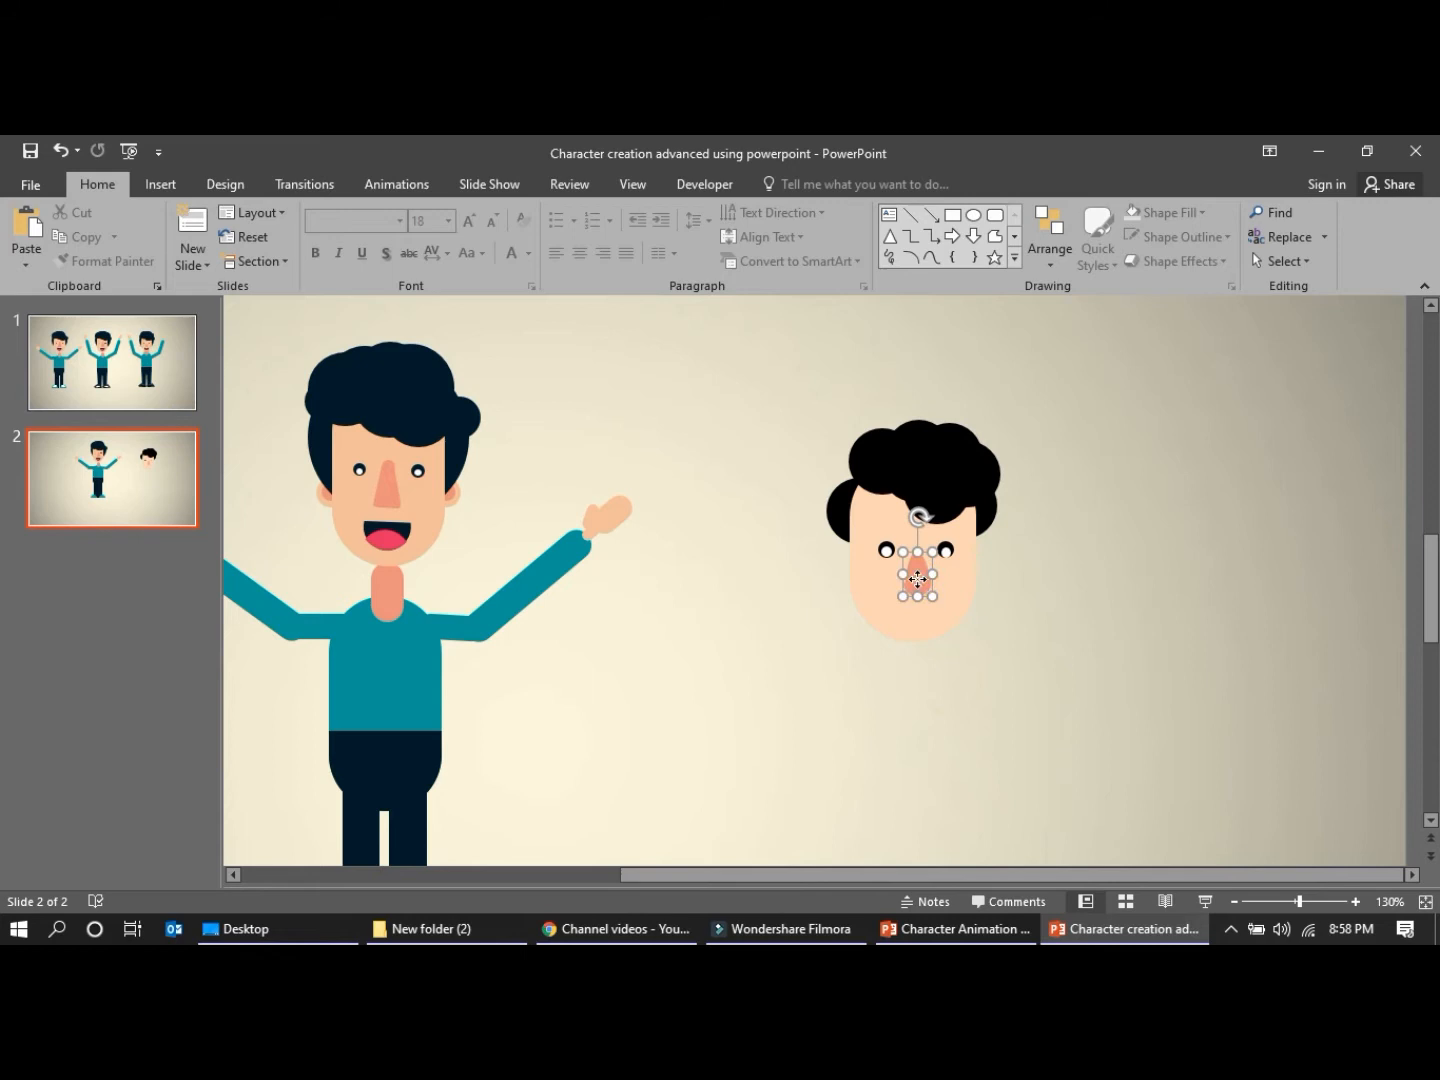
# Make the tapered nose slightly taller and centre it just below the hair between the eyes
pyautogui.moveTo(916, 574); pyautogui.dragTo(916, 571)
pyautogui.click(878, 743)
pyautogui.click(916, 588)
pyautogui.moveTo(916, 588); pyautogui.dragTo(910, 590)
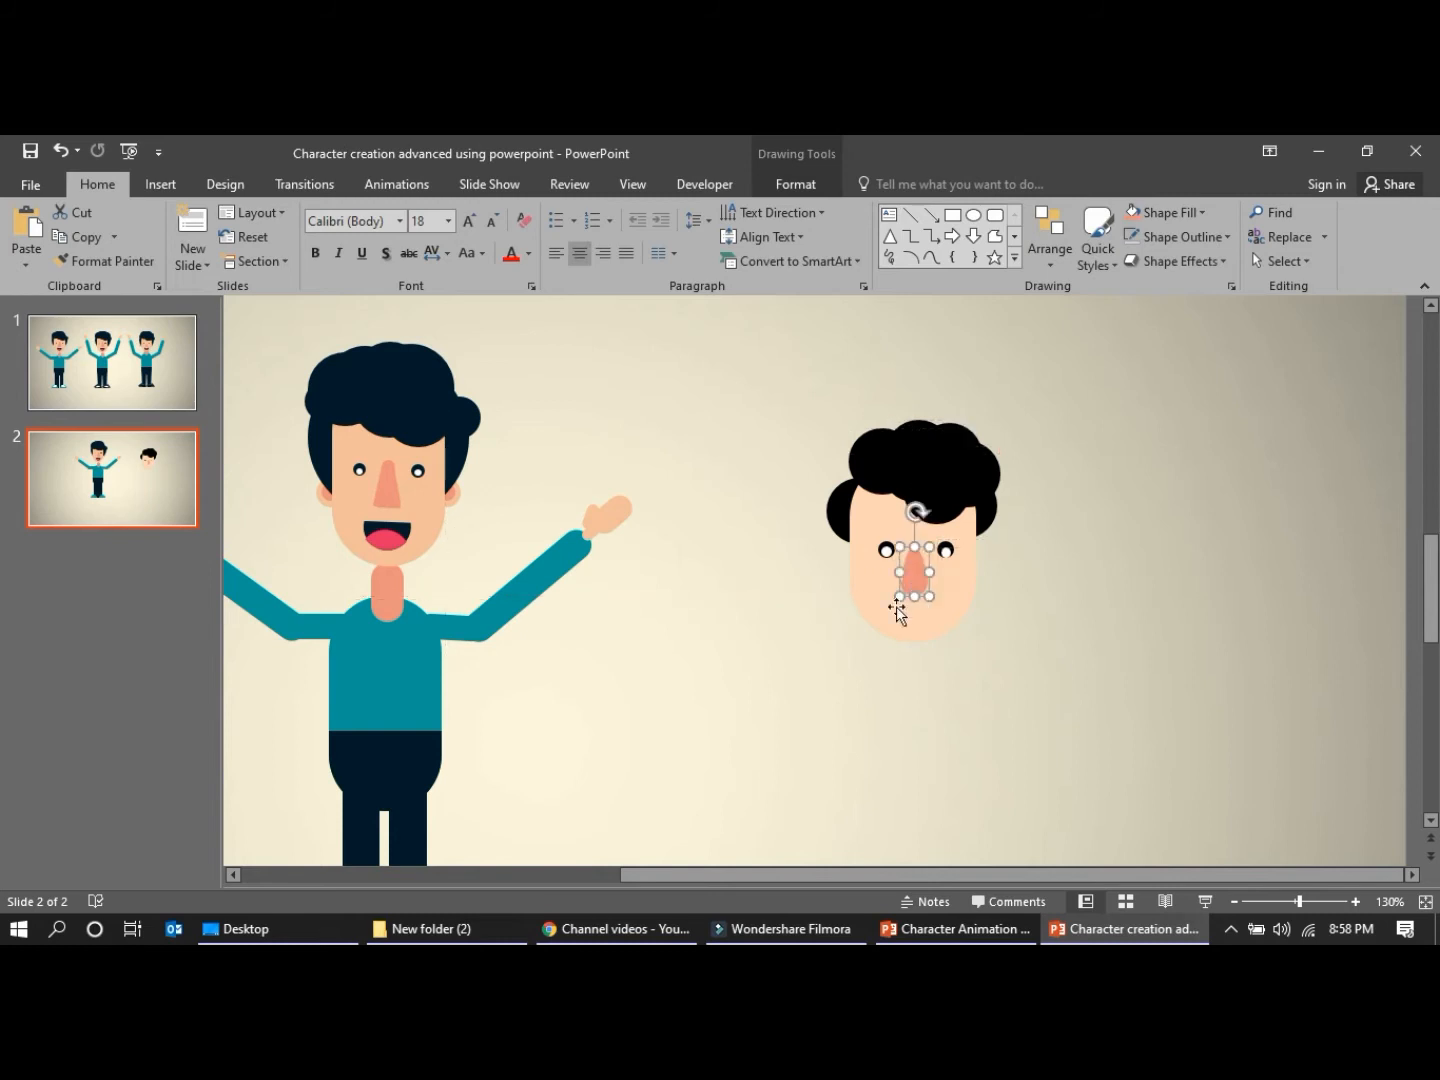
pyautogui.click(697, 613)
pyautogui.click(687, 609)
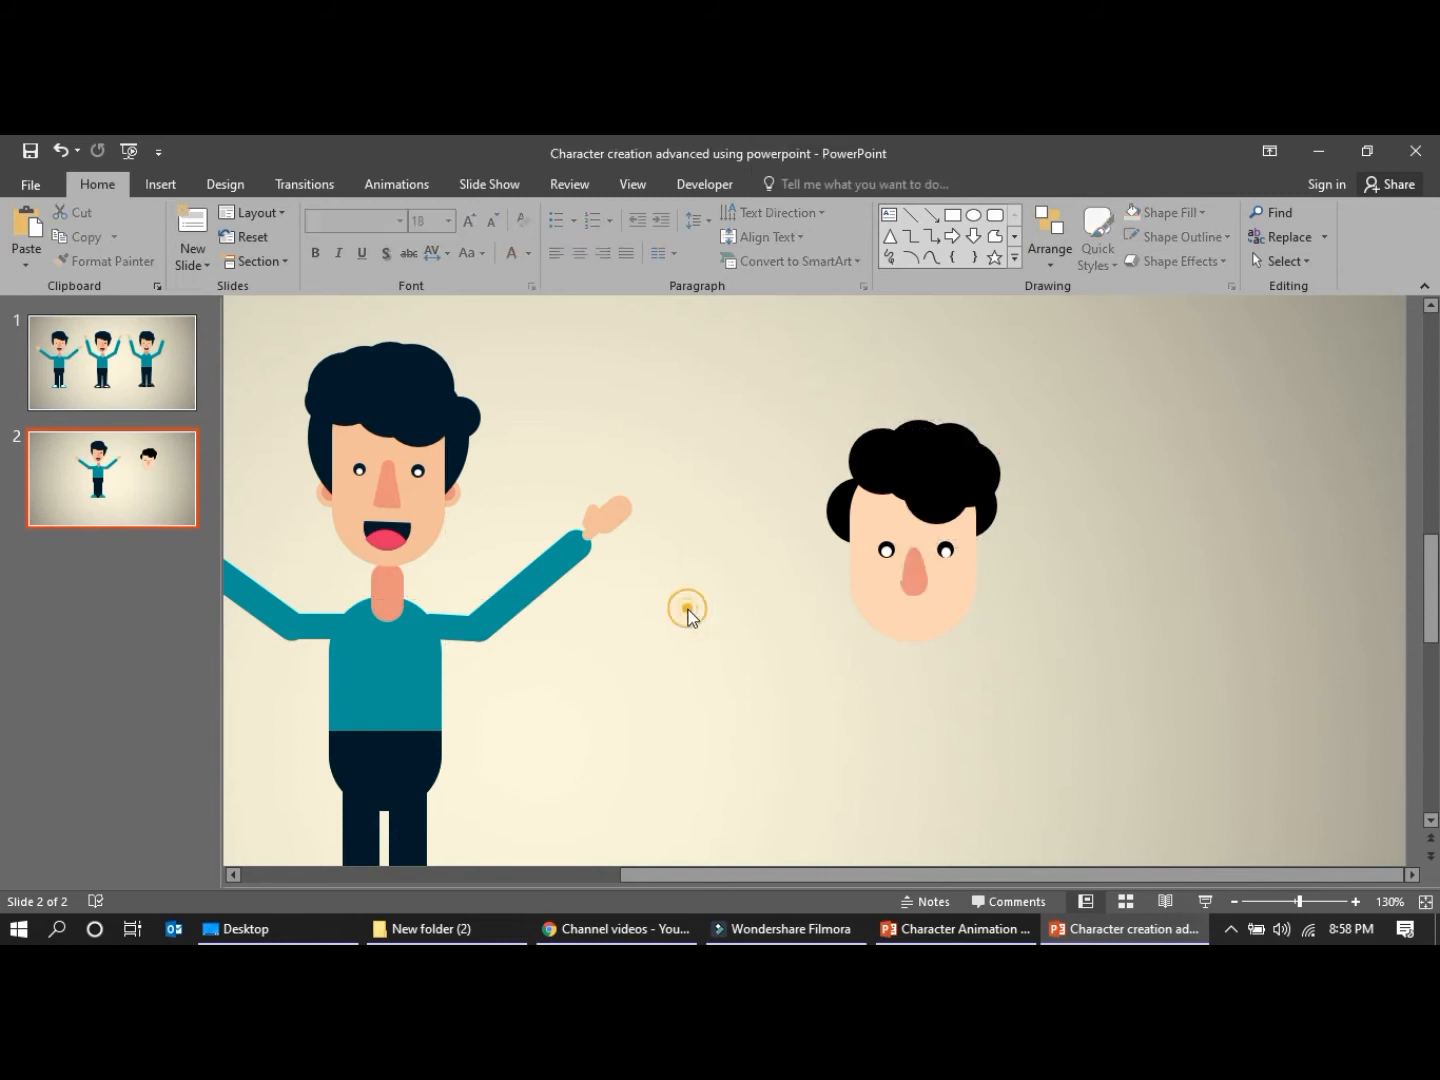
pyautogui.click(394, 543)
pyautogui.click(394, 542)
pyautogui.click(923, 689)
pyautogui.click(701, 420)
# Duplicate the fringe circle of the hair and place three black copies in a column on the empty area beside the head
pyautogui.click(943, 512)
pyautogui.hotkey('ctrl', 'c')
pyautogui.hotkey('ctrl', 'v')
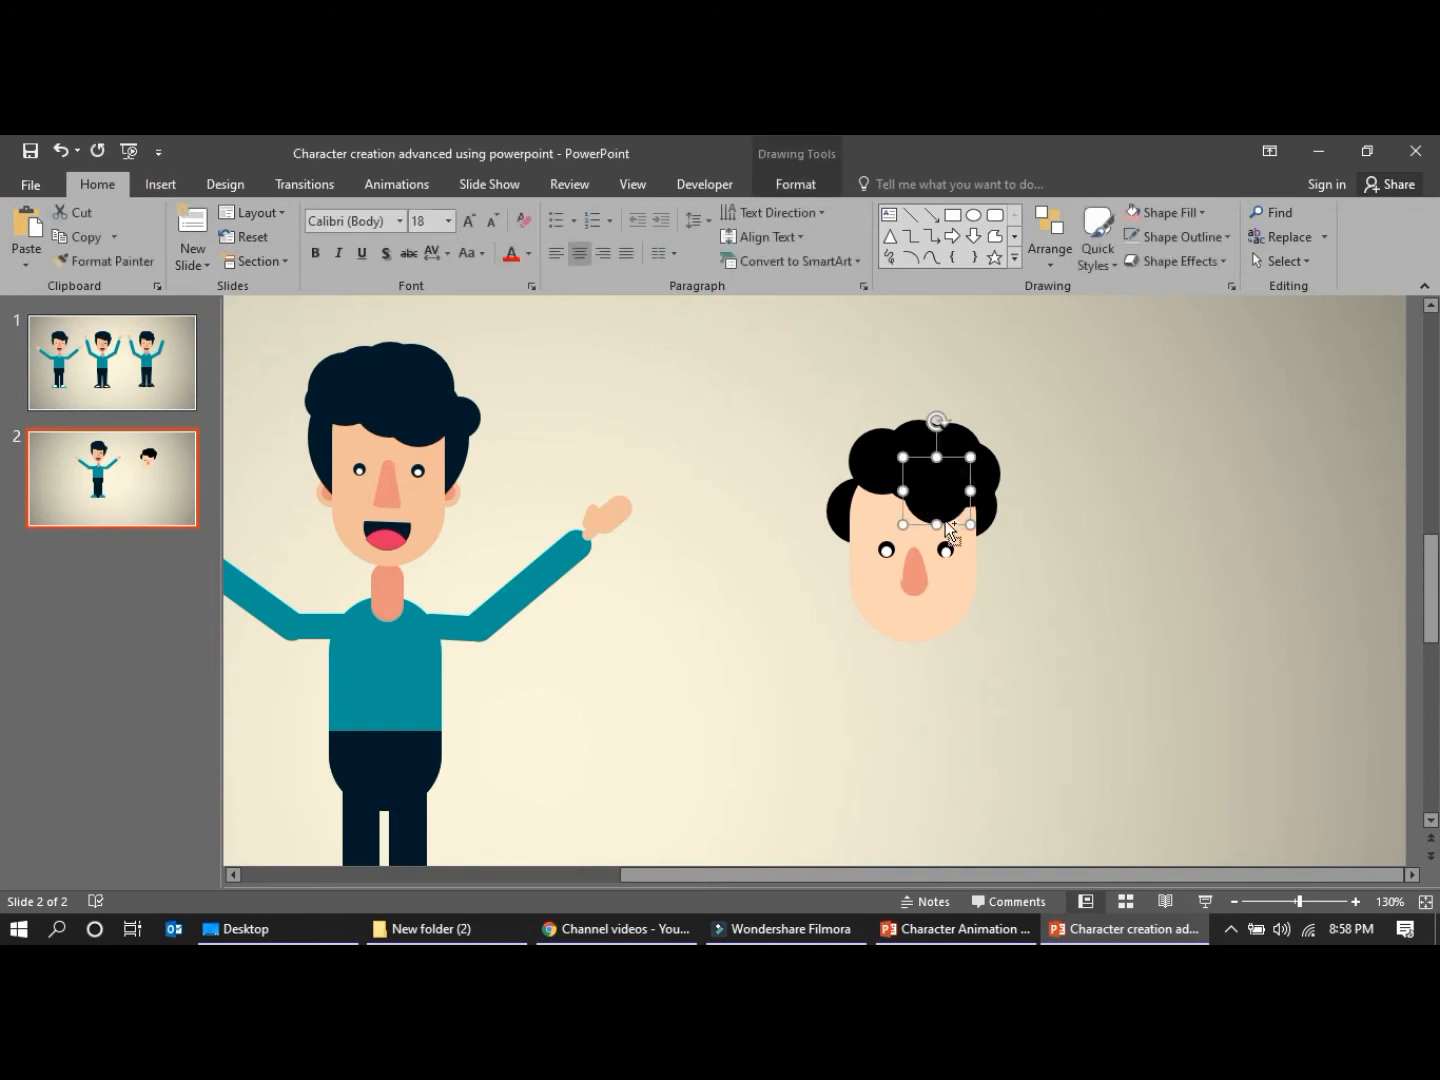
pyautogui.moveTo(965, 520); pyautogui.dragTo(1215, 724)
pyautogui.hotkey('ctrl', 'v')
pyautogui.hotkey('ctrl', 'v')
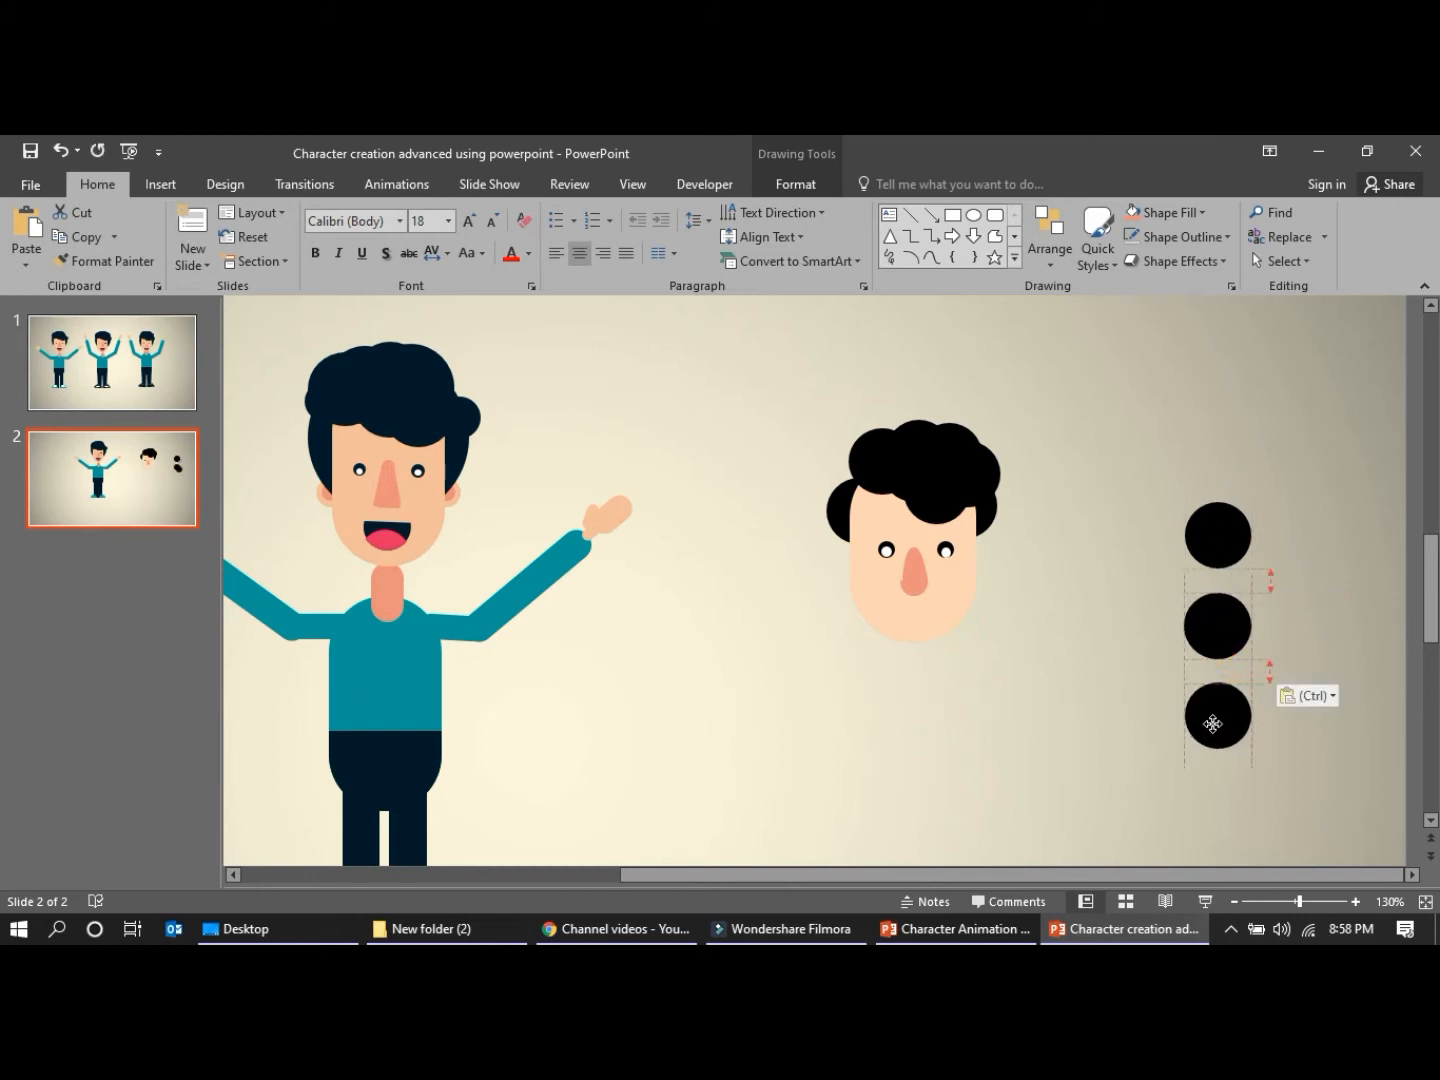
# Fill the lowest circle copy with the bright pink recent colour
pyautogui.click(796, 184)
pyautogui.click(563, 211)
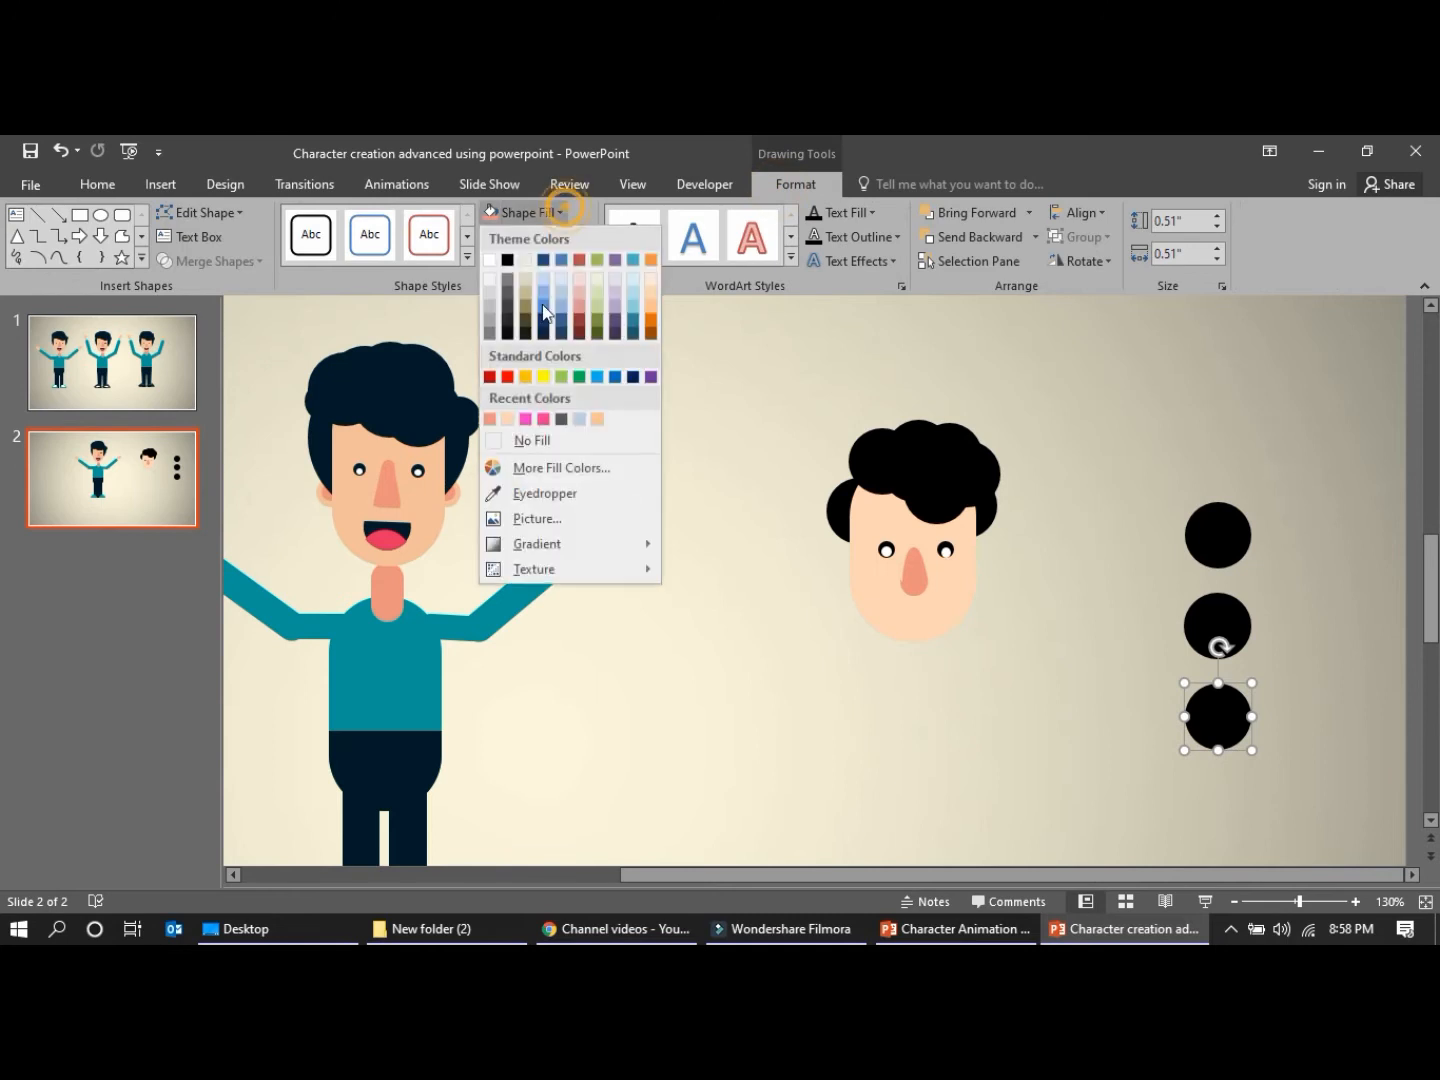
pyautogui.click(527, 421)
pyautogui.click(932, 699)
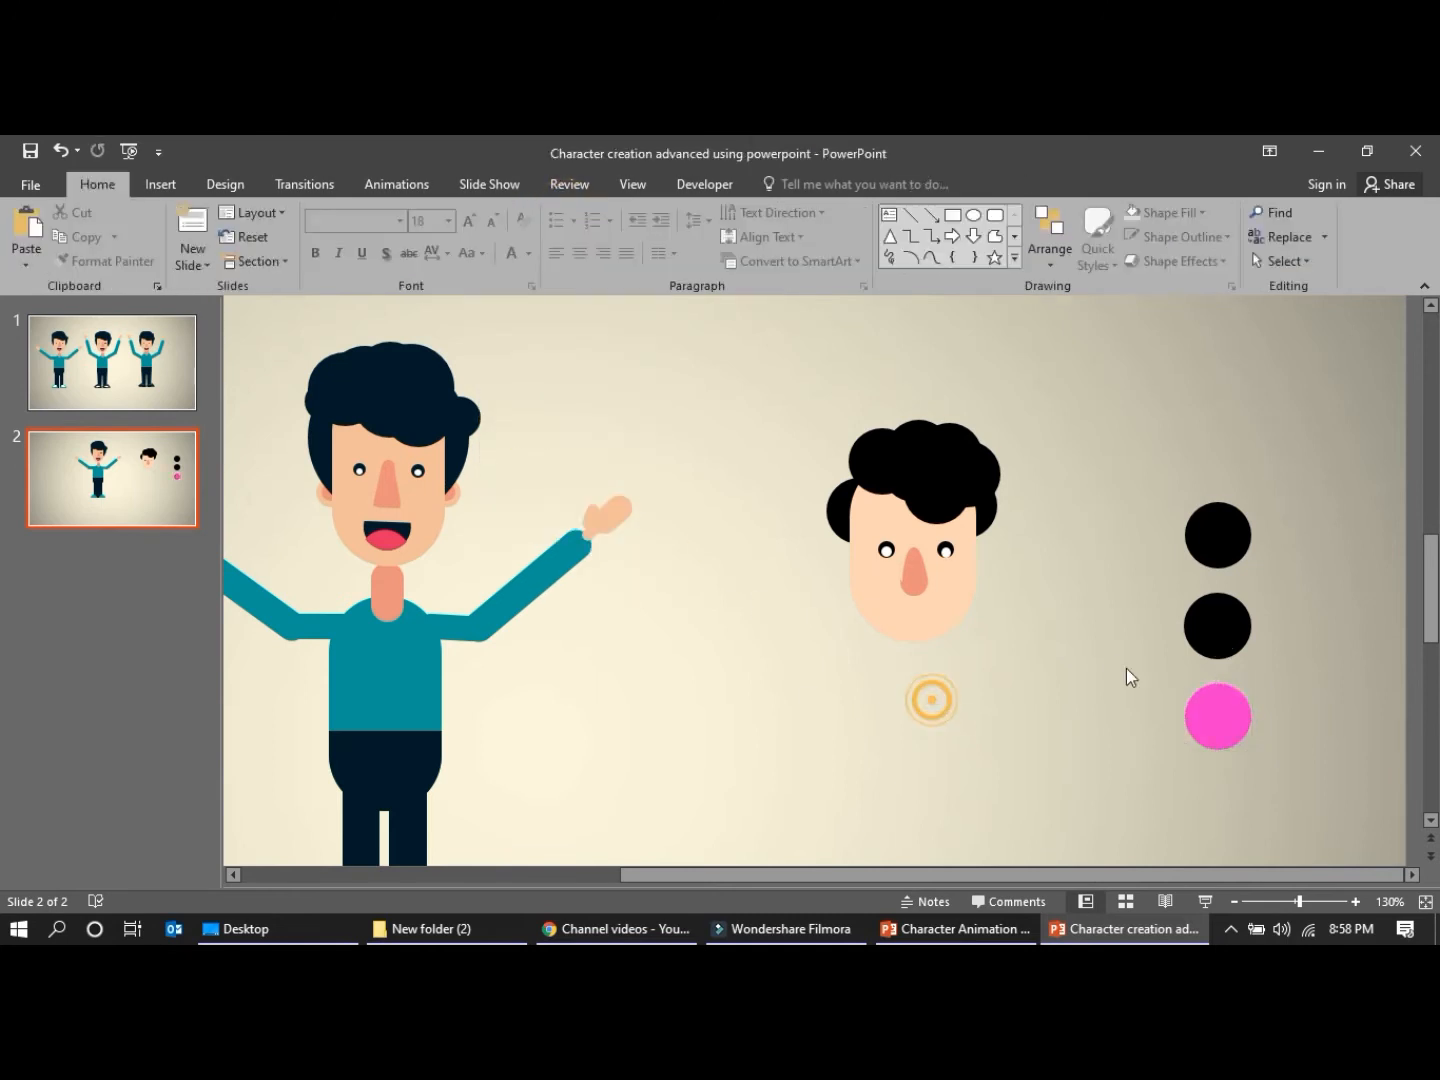
# Overlap the pink circle on the lower half of the middle black circle and intersect them into a pink lens-shaped tongue
pyautogui.moveTo(1226, 716); pyautogui.dragTo(1226, 654)
pyautogui.keyDown('shift'); pyautogui.click(1202, 609); pyautogui.keyUp('shift')
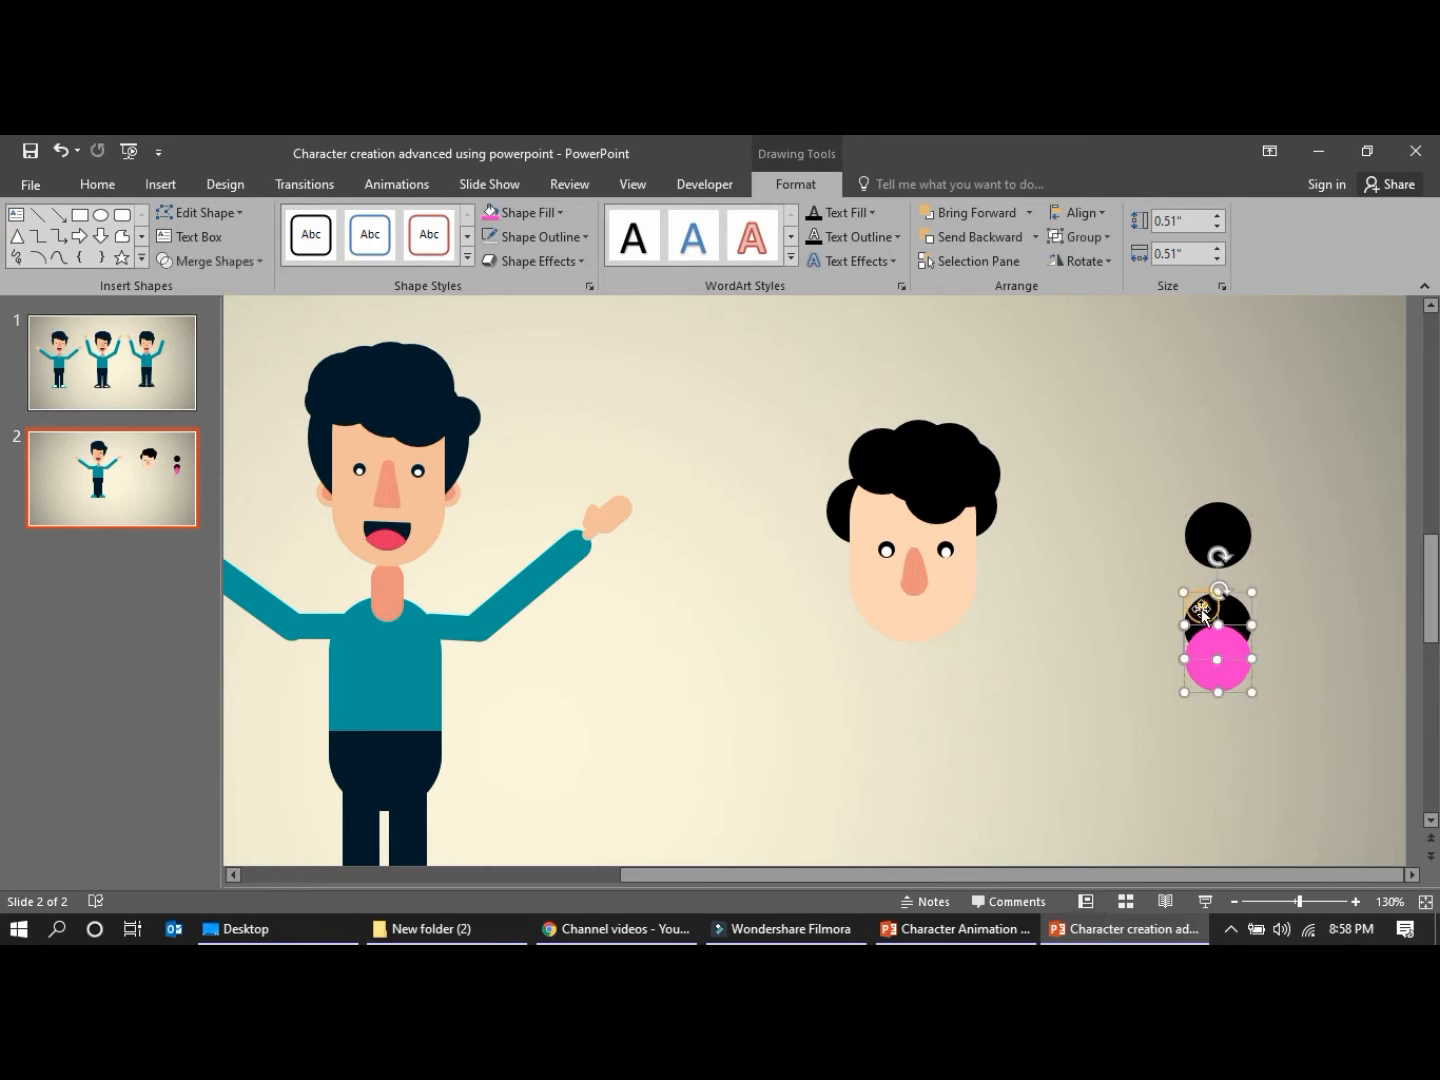
pyautogui.click(1060, 669)
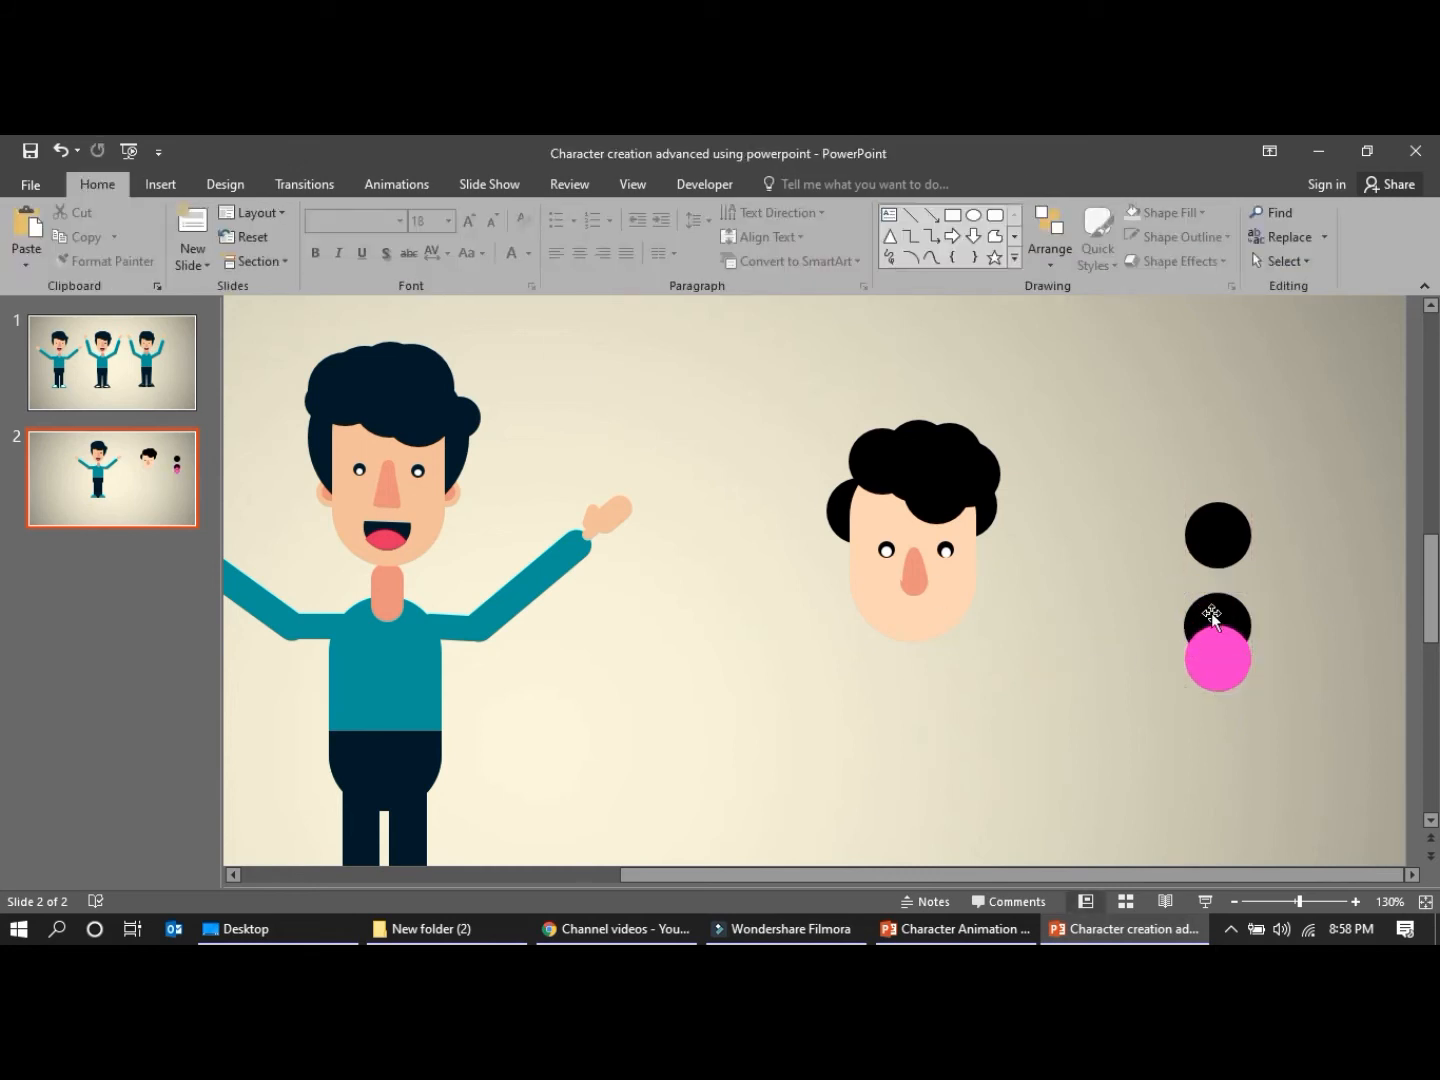
pyautogui.click(1208, 659)
pyautogui.keyDown('shift'); pyautogui.click(1206, 606); pyautogui.keyUp('shift')
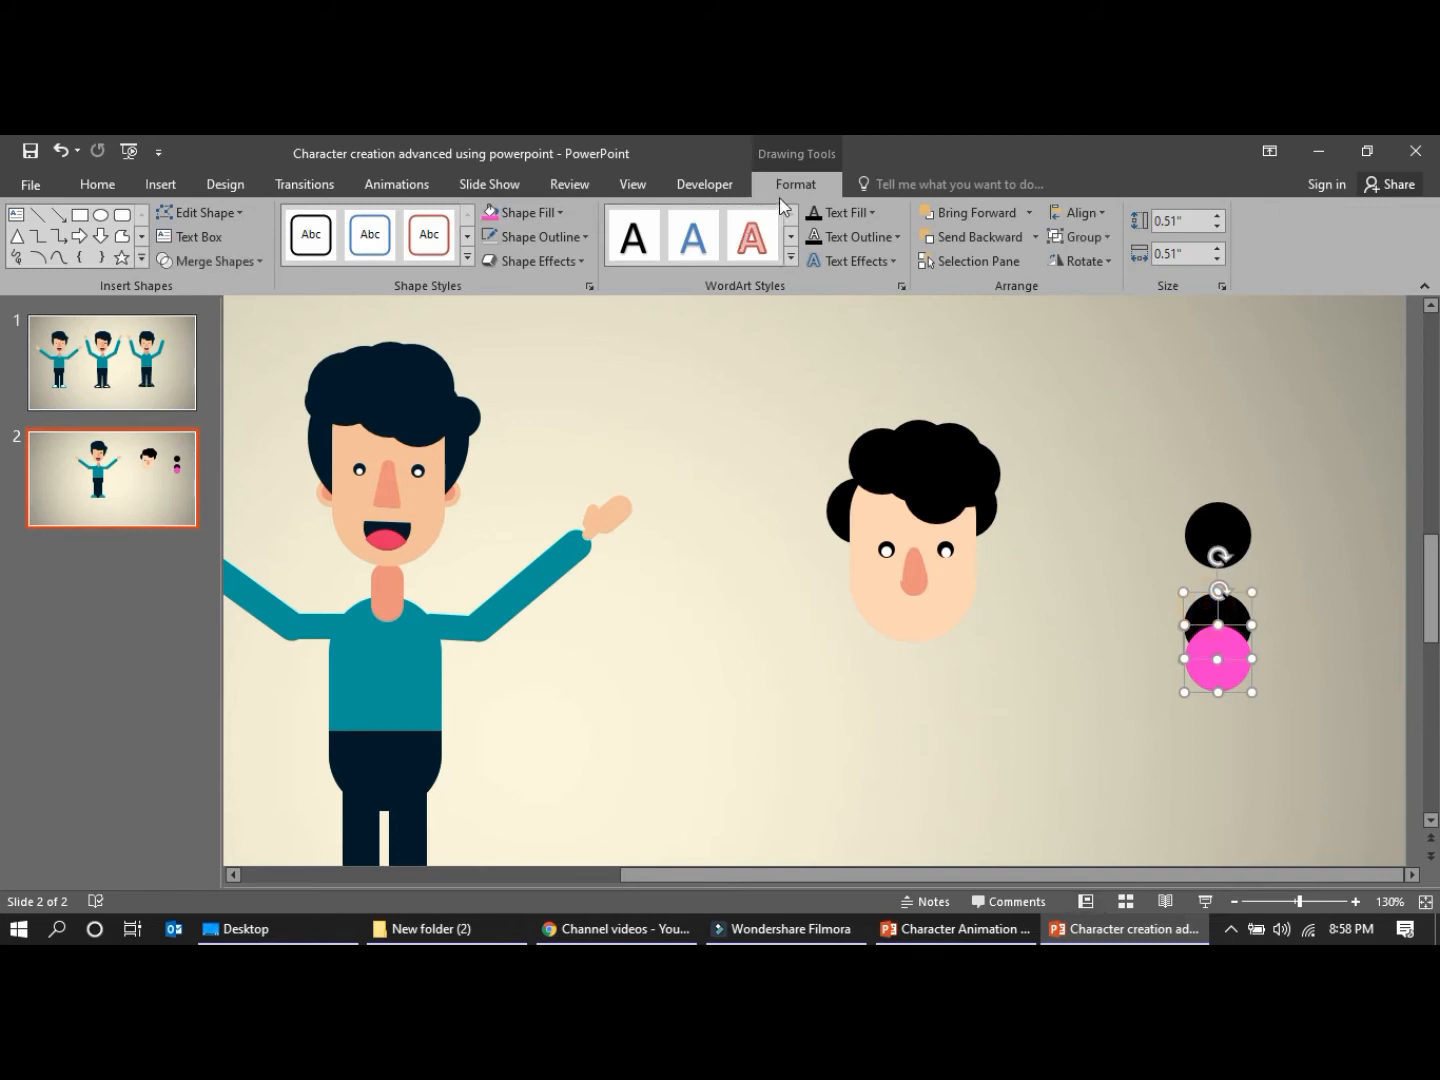
pyautogui.click(262, 260)
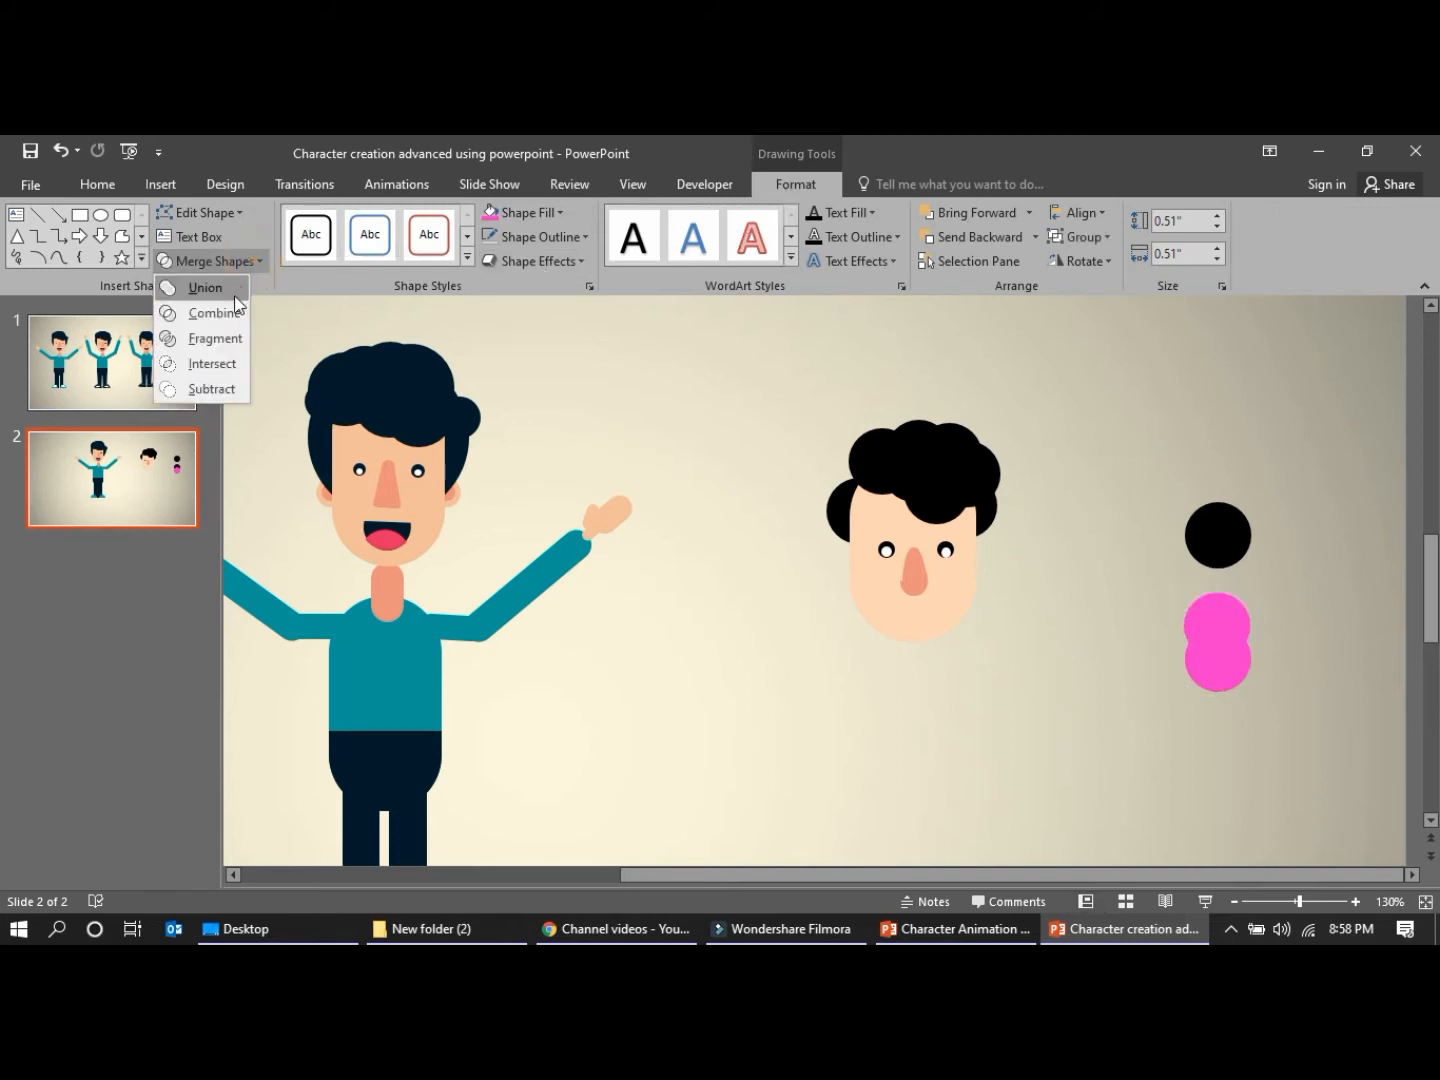
pyautogui.click(210, 366)
pyautogui.click(1027, 722)
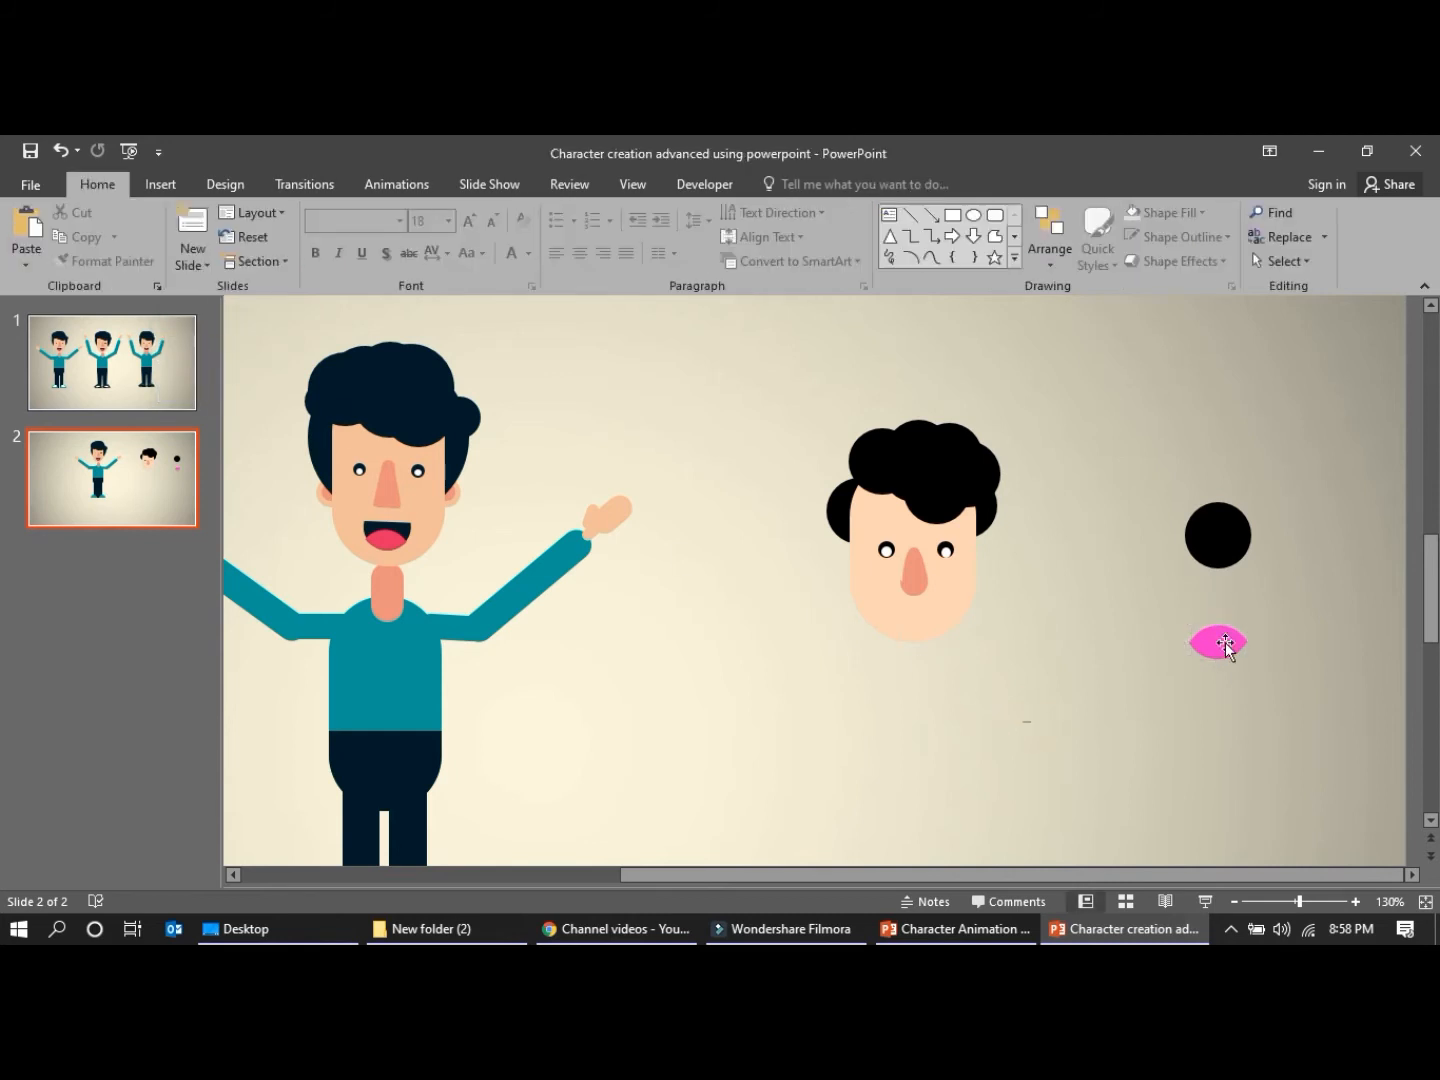
pyautogui.click(1227, 644)
pyautogui.click(1216, 535)
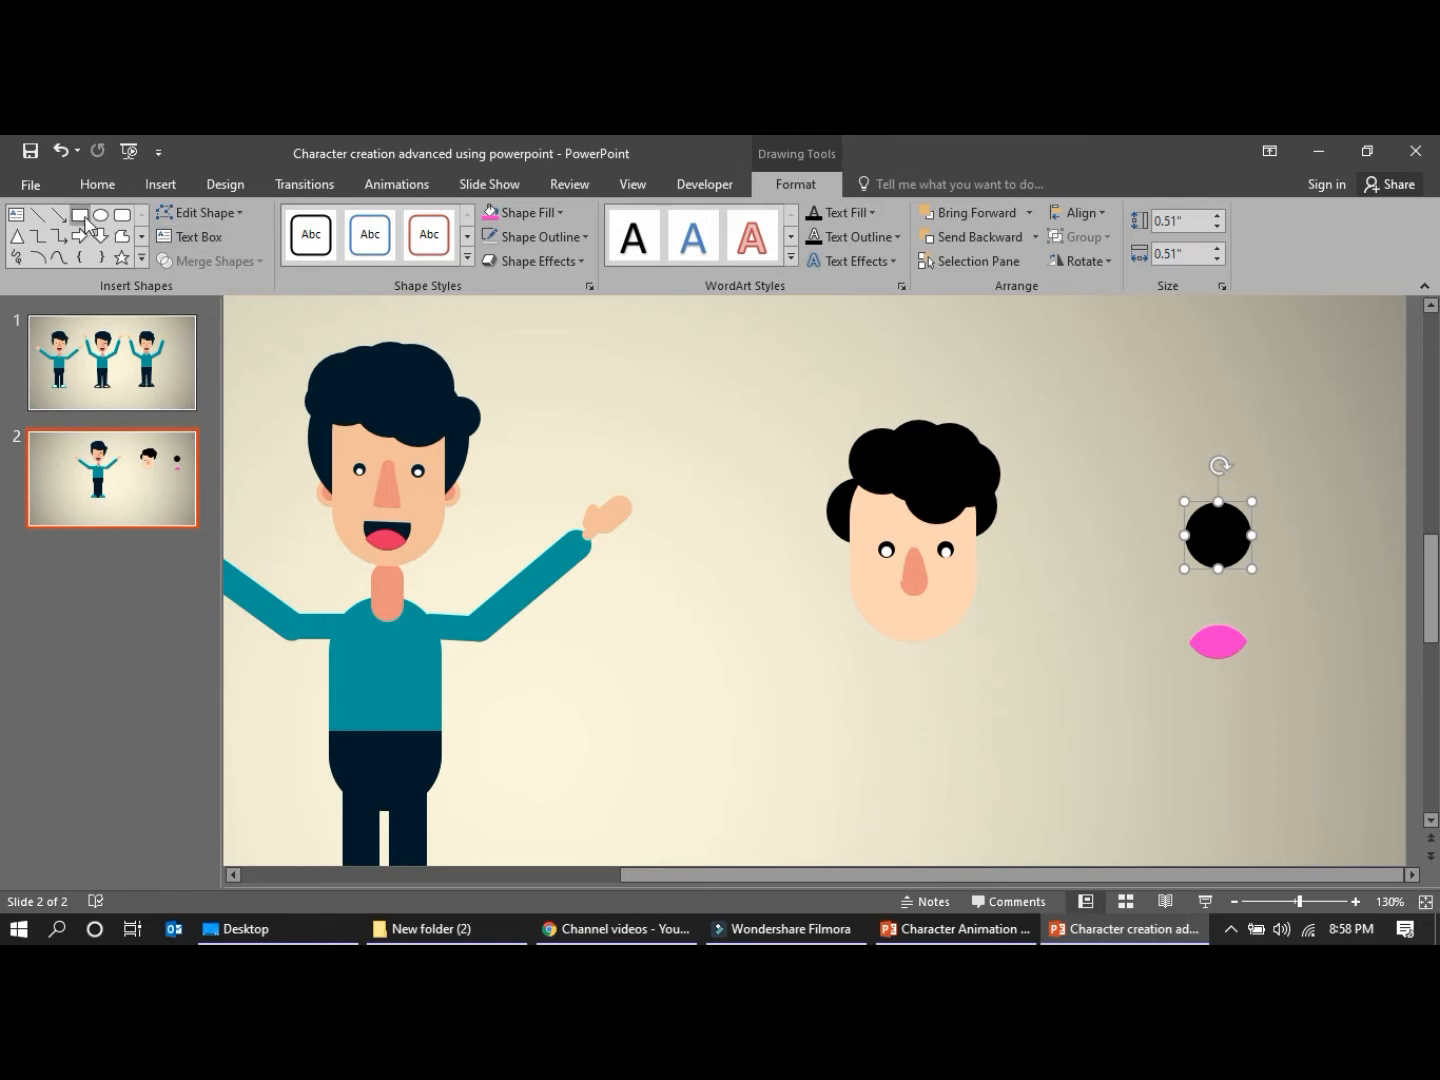
pyautogui.click(1129, 365)
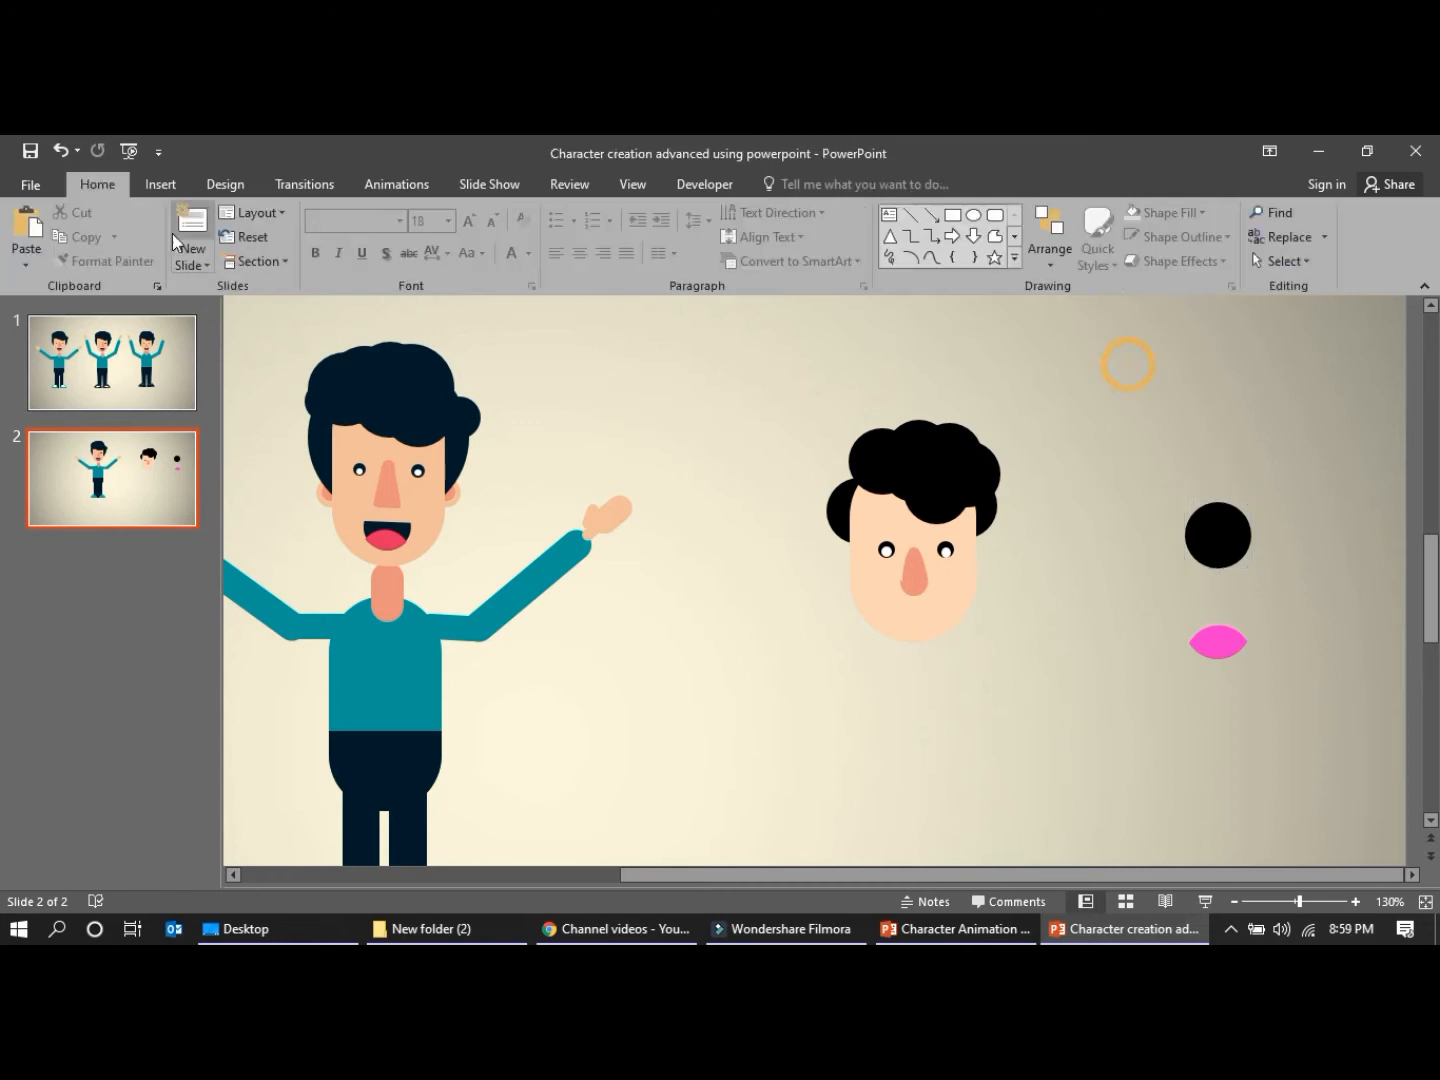
pyautogui.click(155, 185)
pyautogui.click(360, 246)
pyautogui.click(399, 314)
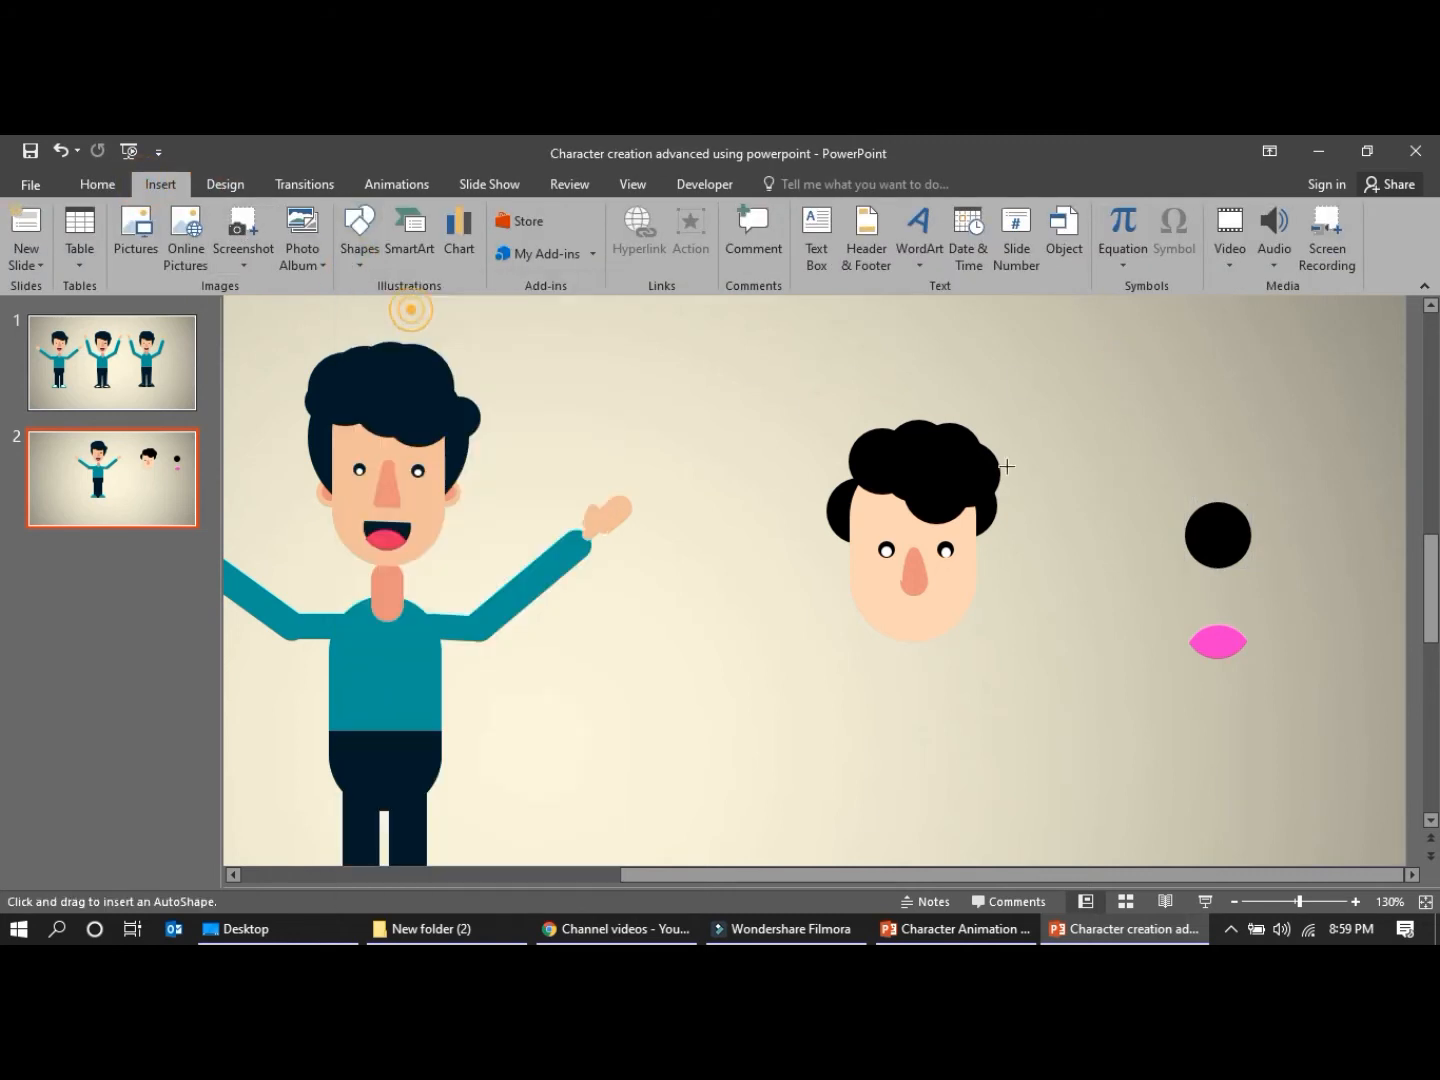
pyautogui.moveTo(1166, 482); pyautogui.dragTo(1273, 536)
pyautogui.hotkey('ctrl', 'z')
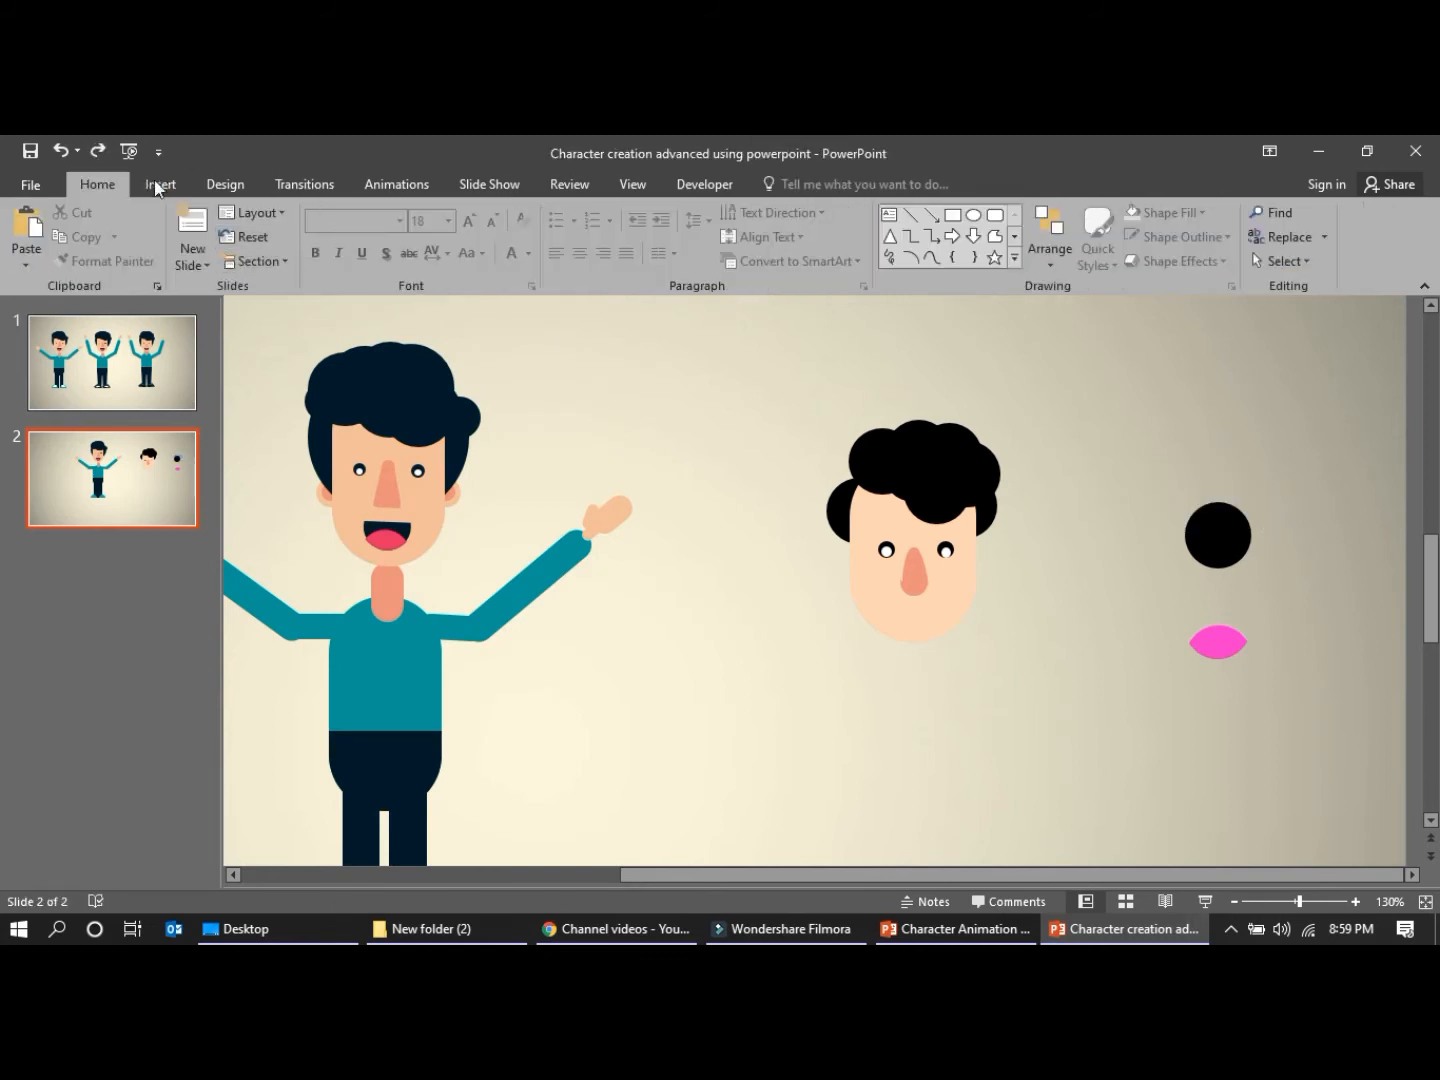
# Draw a rectangle over the upper part of the remaining black circle and subtract it to leave a half-round mouth
pyautogui.click(158, 186)
pyautogui.click(353, 262)
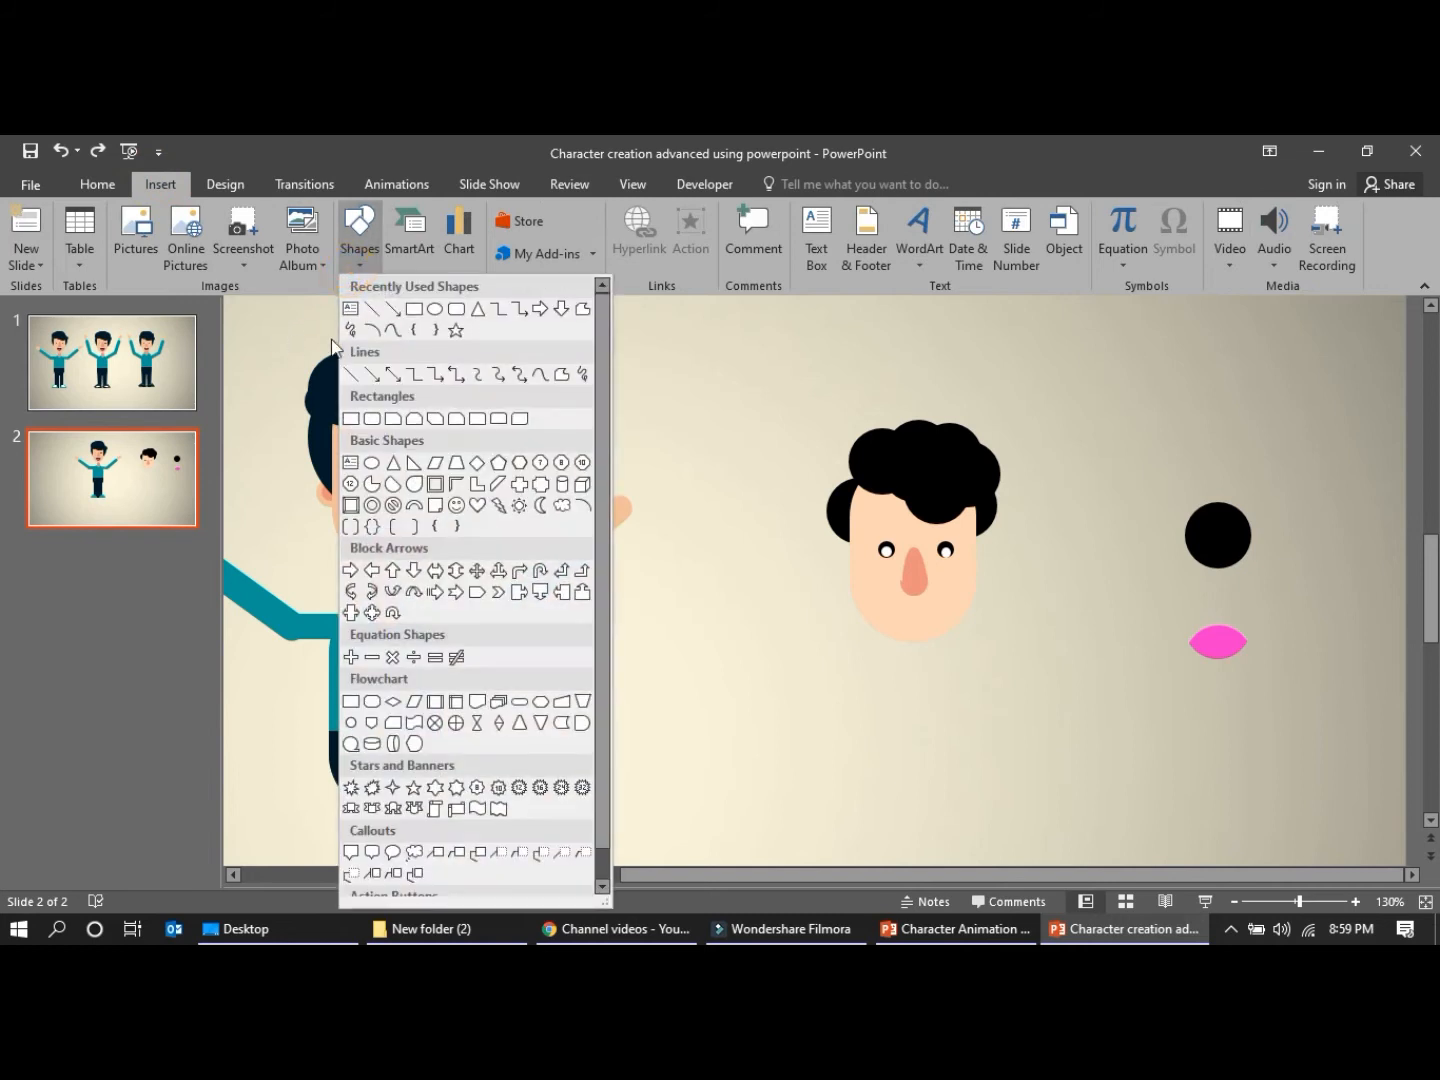
pyautogui.click(412, 309)
pyautogui.moveTo(1166, 468); pyautogui.dragTo(1276, 530)
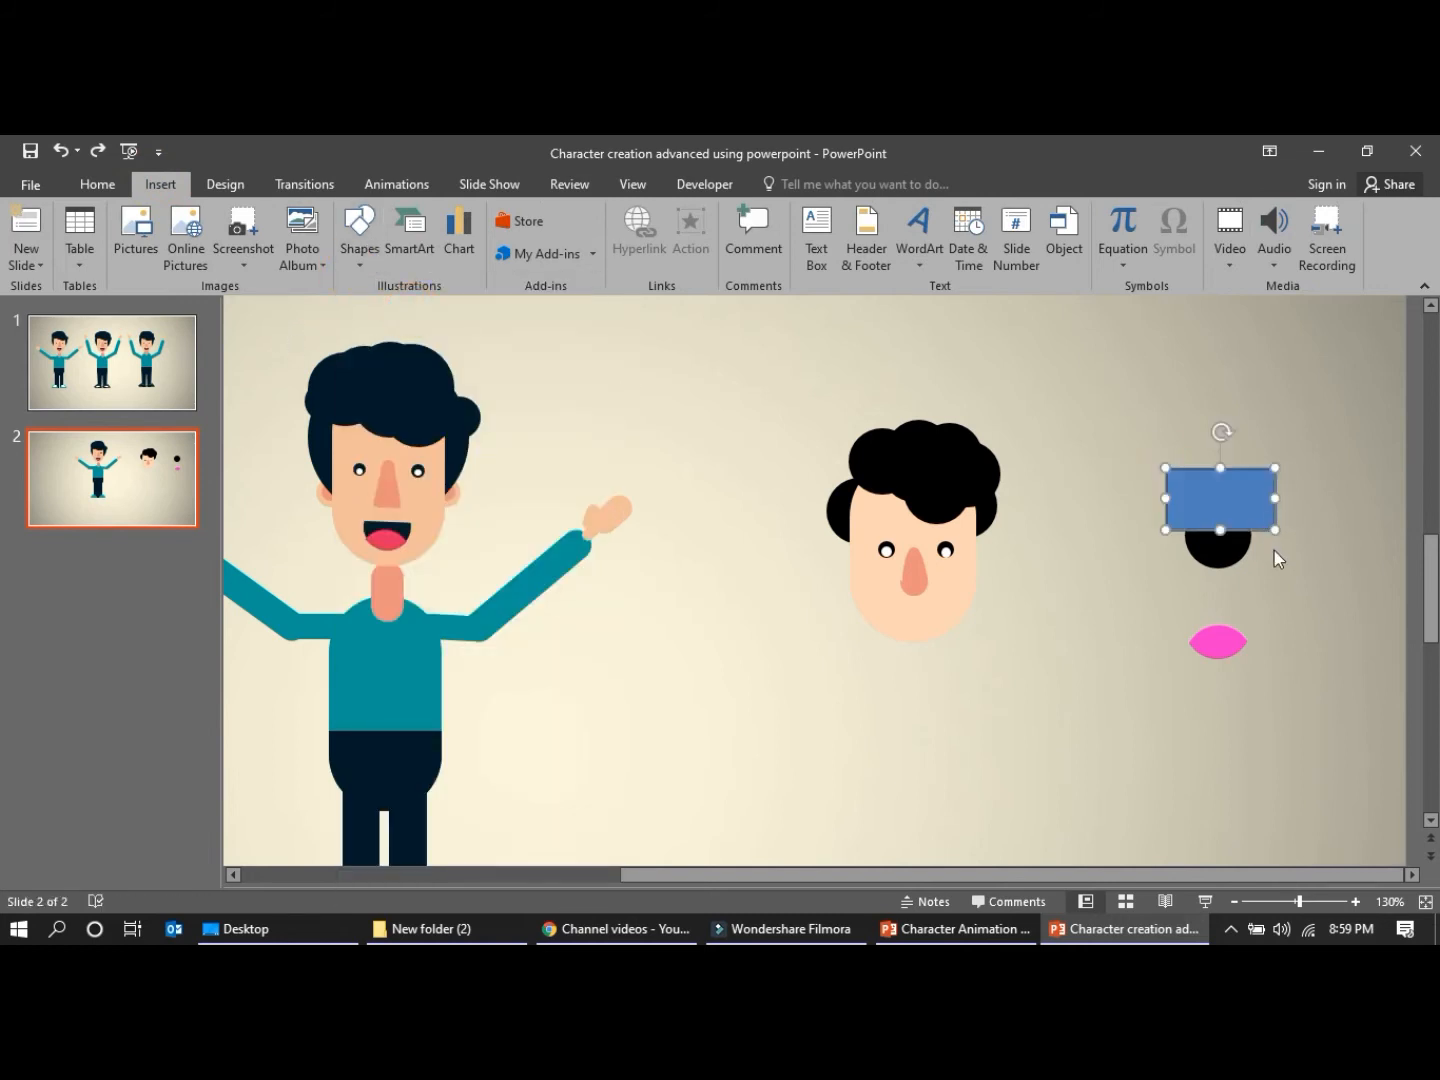
pyautogui.keyDown('shift'); pyautogui.click(1216, 554); pyautogui.keyUp('shift')
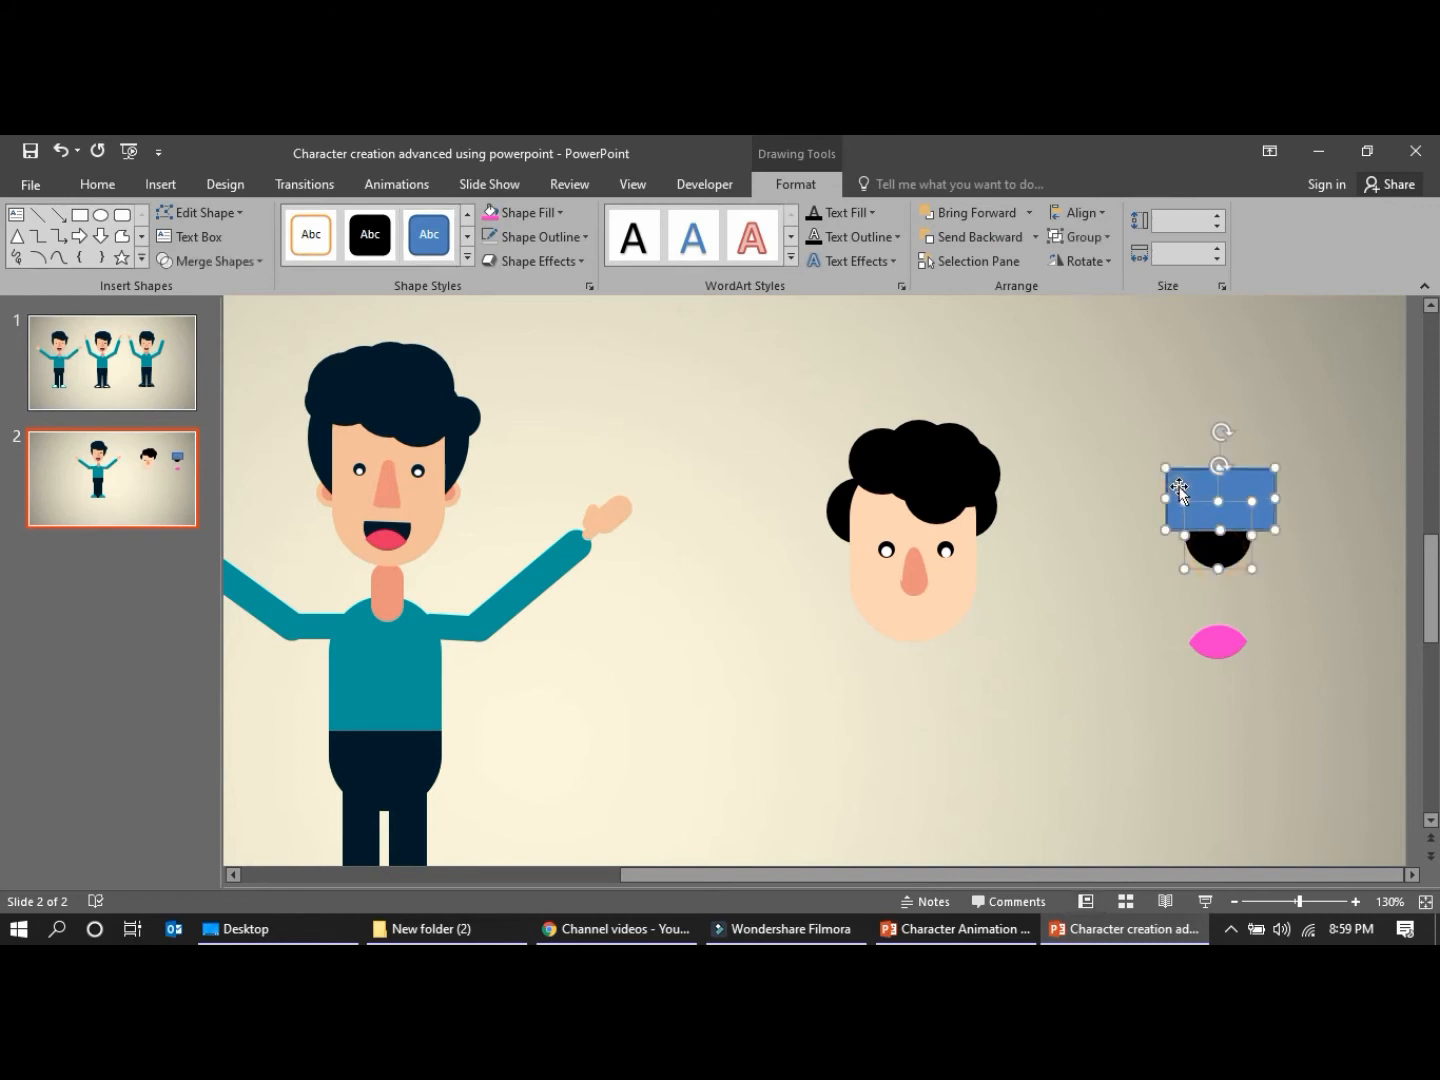
pyautogui.click(263, 258)
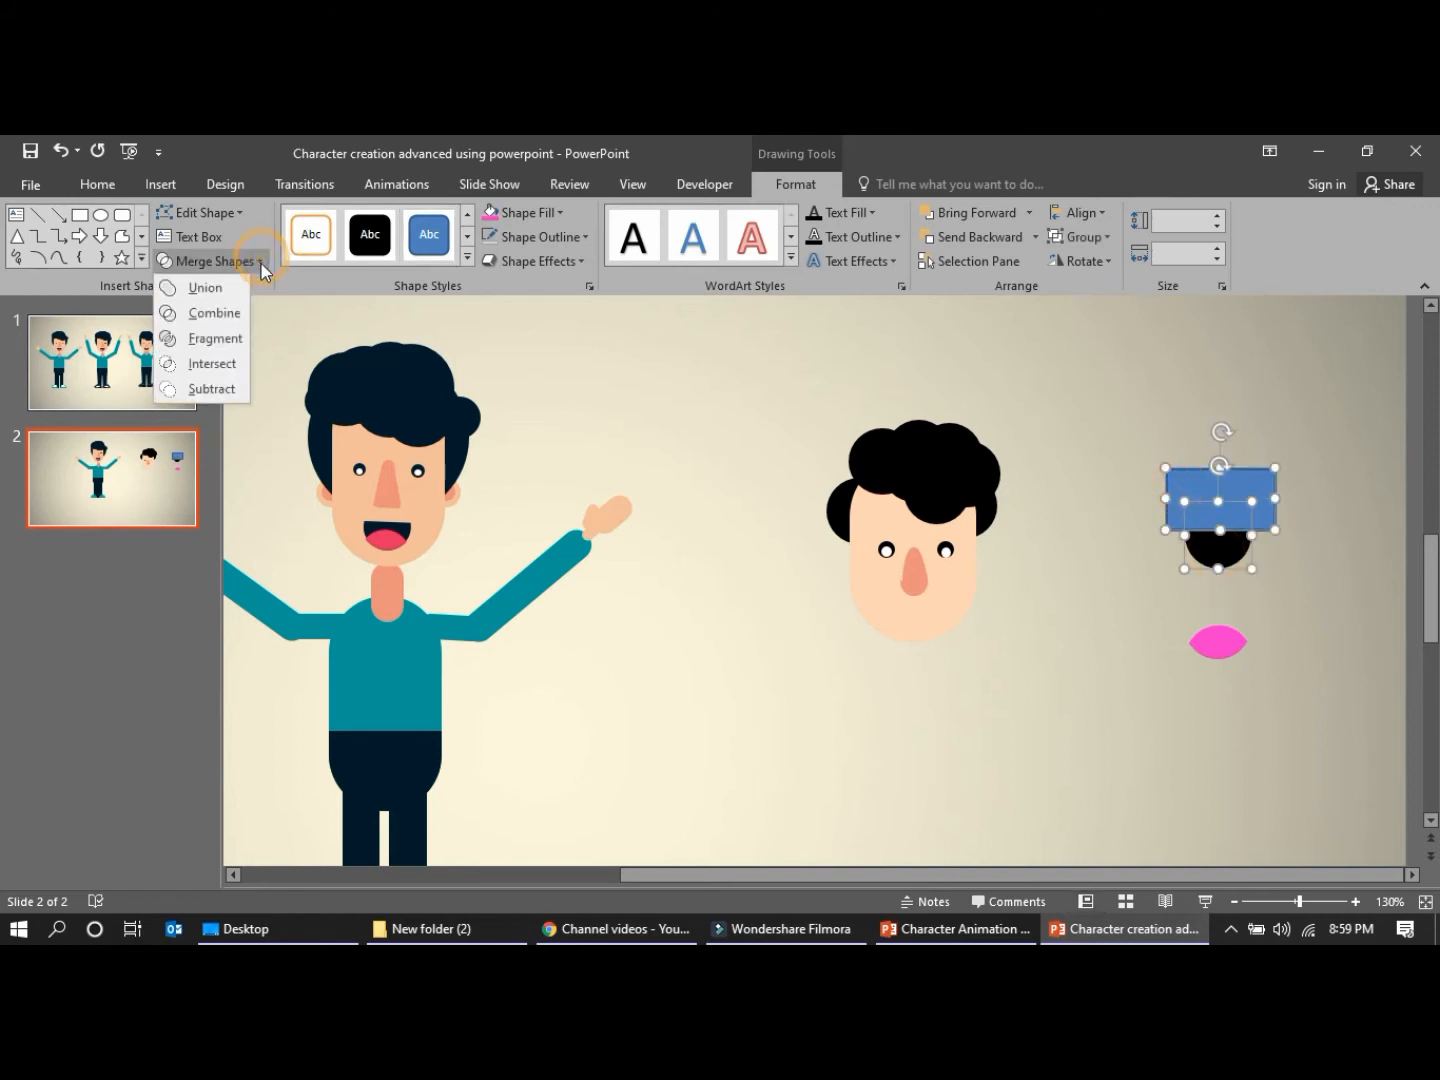
pyautogui.click(218, 384)
# Place the pink tongue over the lower part of the black mouth and group the two shapes
pyautogui.moveTo(1218, 641); pyautogui.dragTo(1217, 556)
pyautogui.moveTo(1157, 466); pyautogui.dragTo(1304, 625)
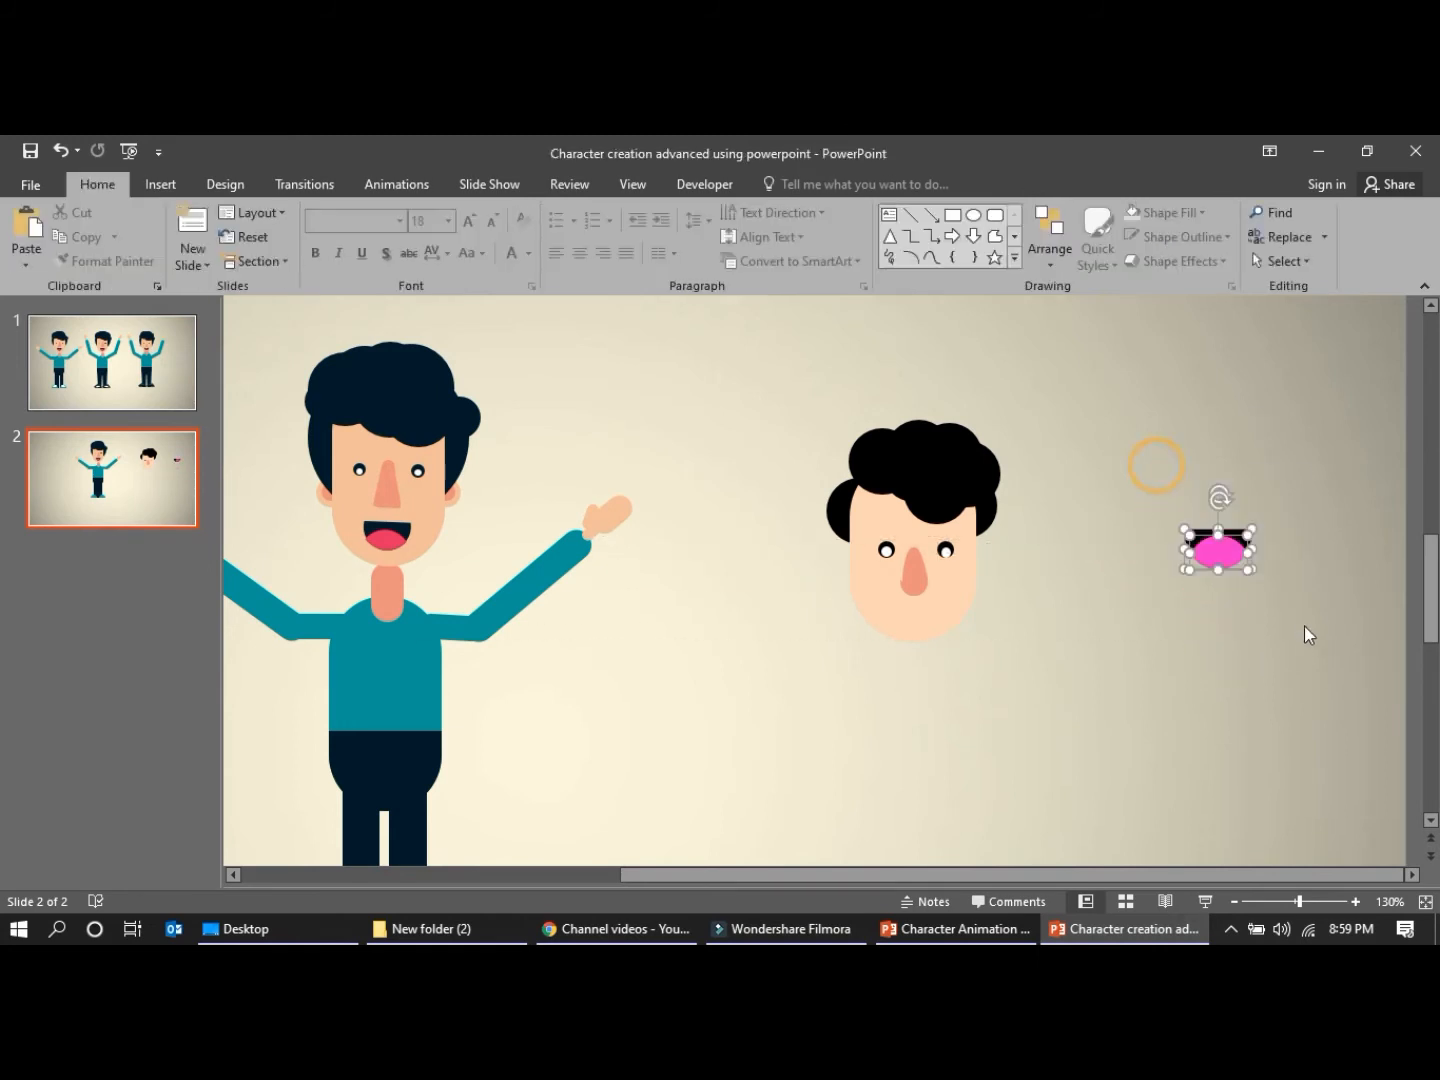
pyautogui.hotkey('ctrl', 'g')
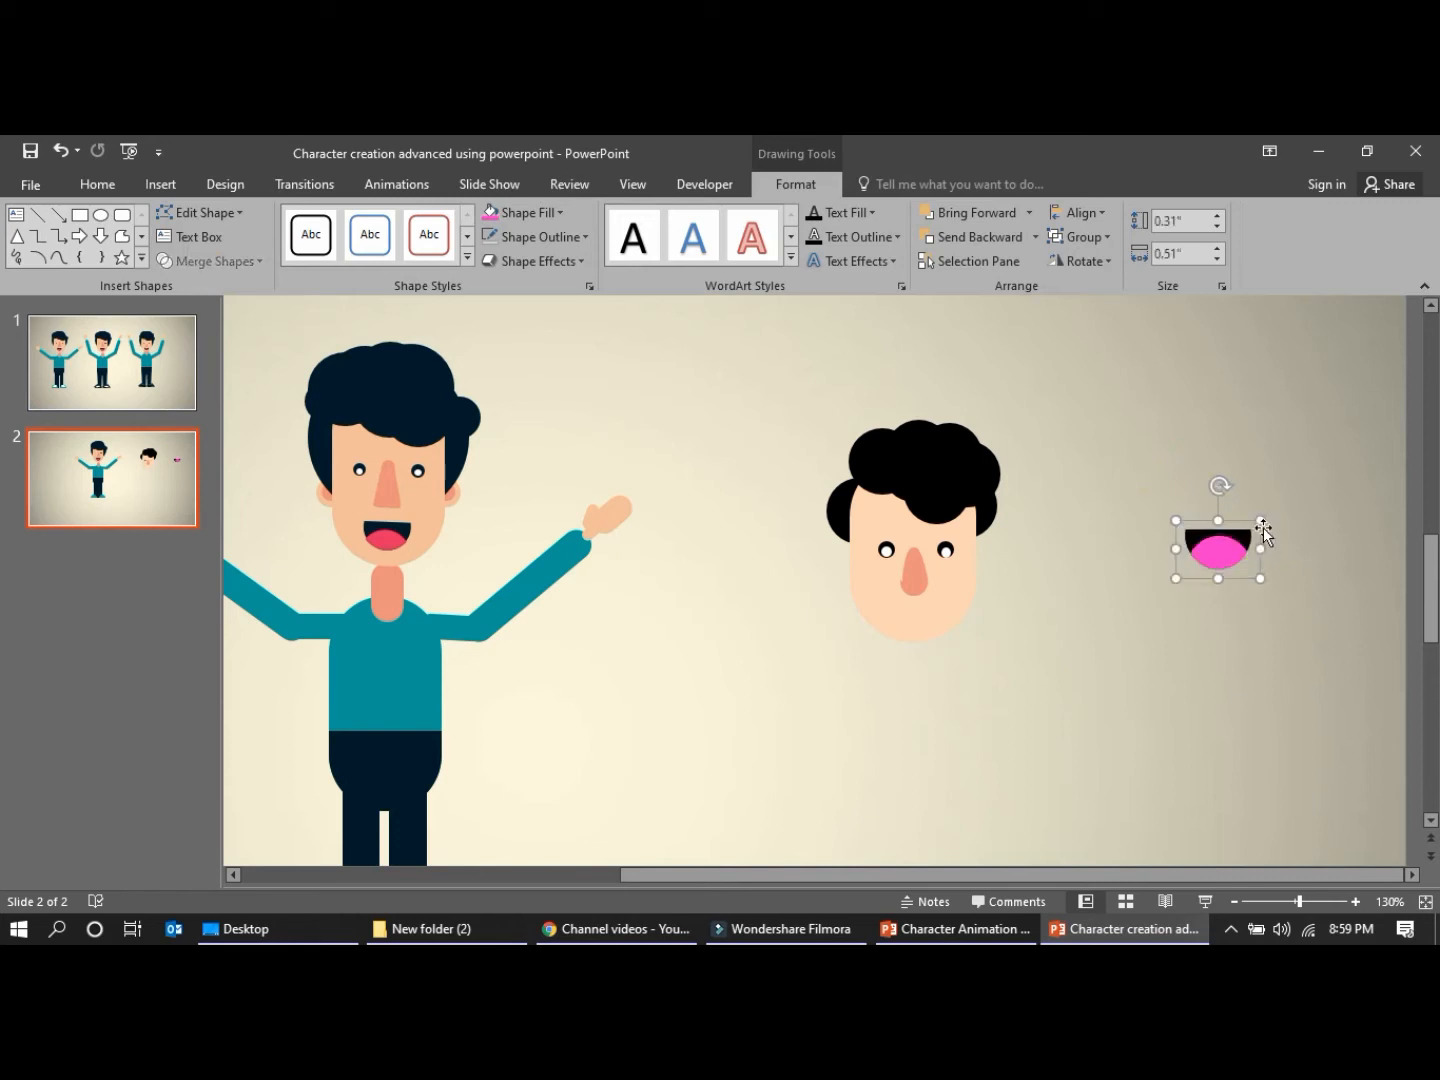
# Shrink the mouth group and centre it on the face just below the nose
pyautogui.moveTo(1262, 521); pyautogui.dragTo(913, 614)
pyautogui.click(1013, 786)
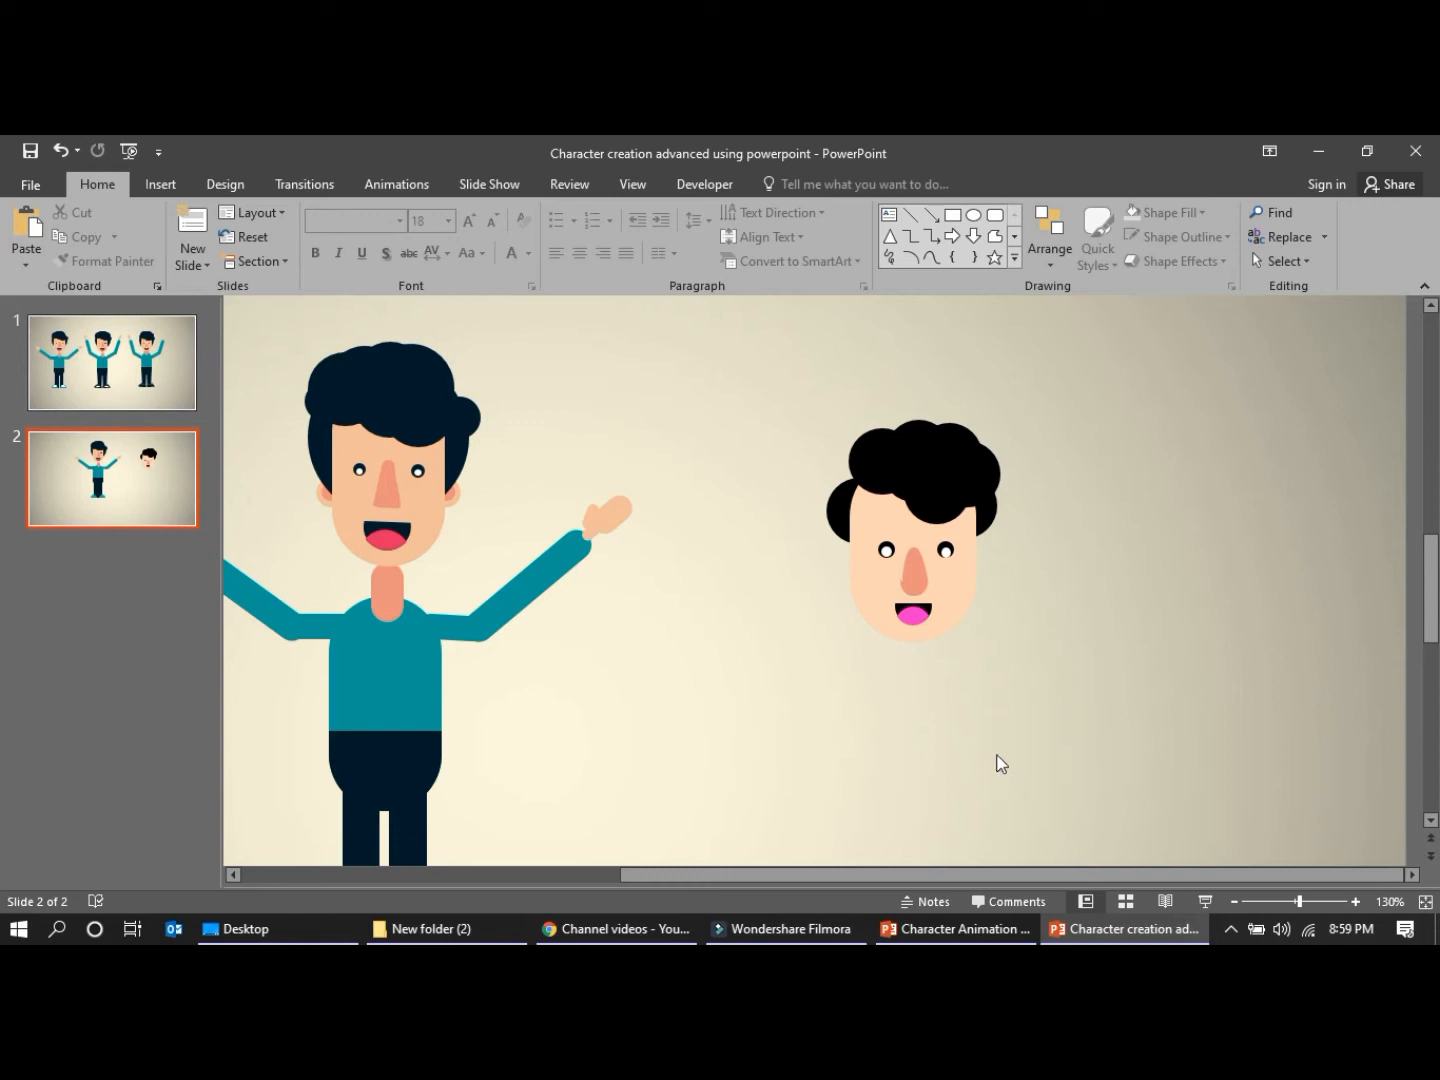
# Duplicate a hair circle and place the copy slightly outward to fill the gap above the side lock
pyautogui.click(877, 481)
pyautogui.hotkey('ctrl', 'c')
pyautogui.hotkey('ctrl', 'v')
pyautogui.moveTo(883, 473); pyautogui.dragTo(849, 462)
pyautogui.click(738, 452)
# Move the fringe circle slightly up and outward so it covers less of the forehead
pyautogui.click(925, 489)
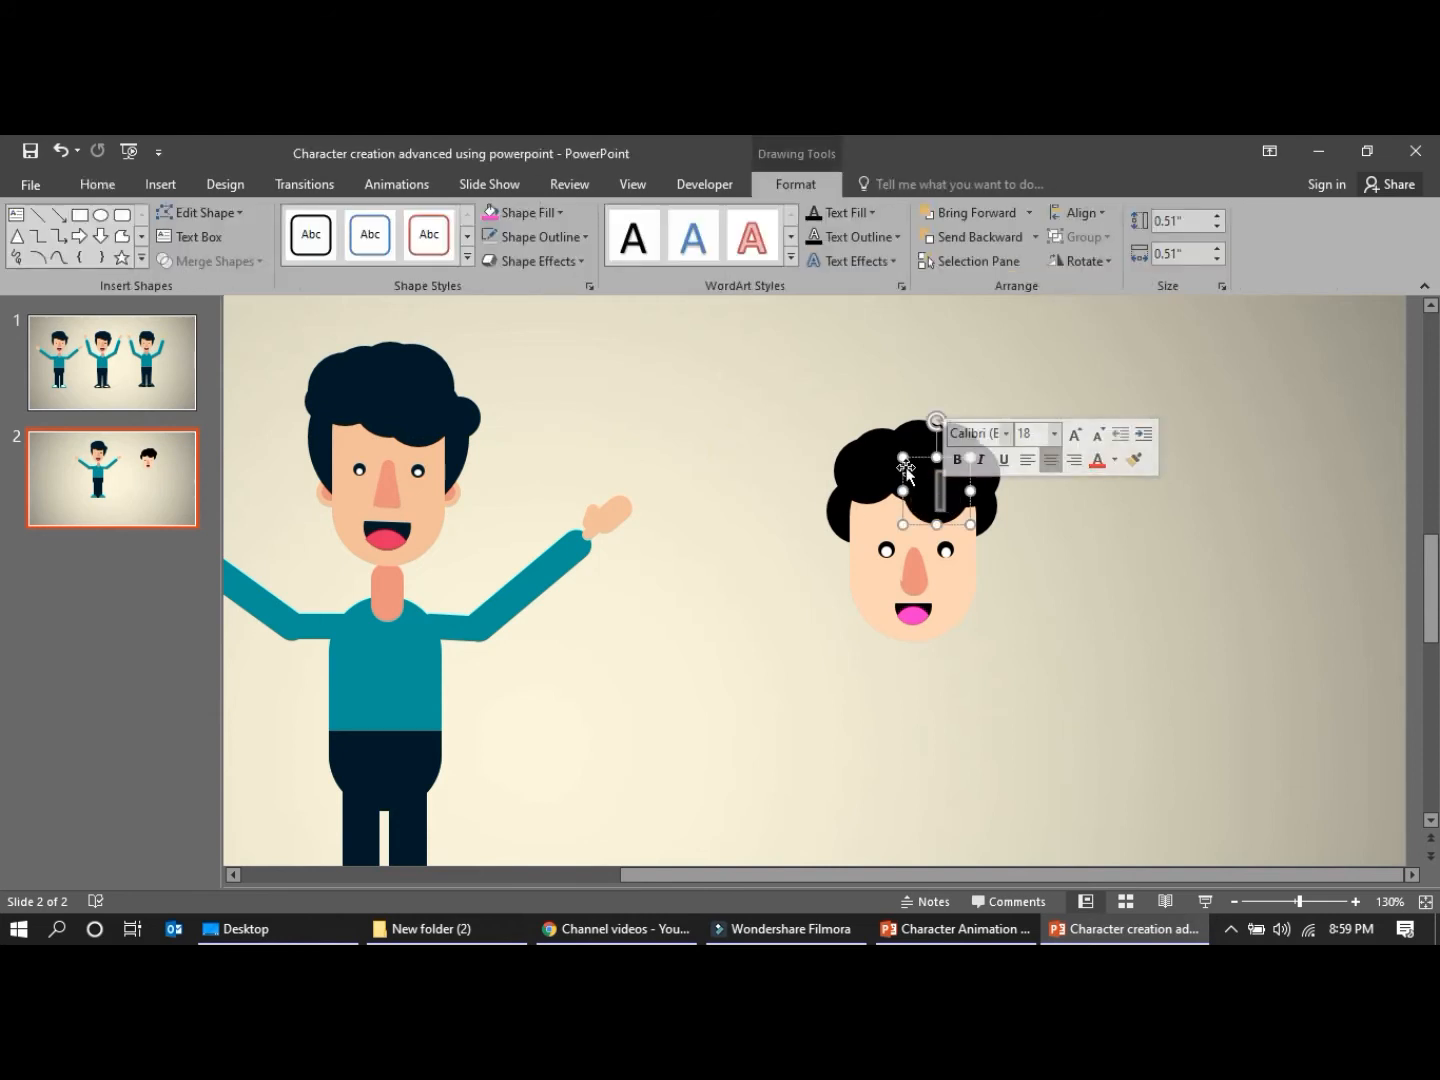
pyautogui.moveTo(905, 468)
pyautogui.mouseDown()
pyautogui.moveTo(917, 433)
pyautogui.moveTo(929, 460)
pyautogui.mouseUp()
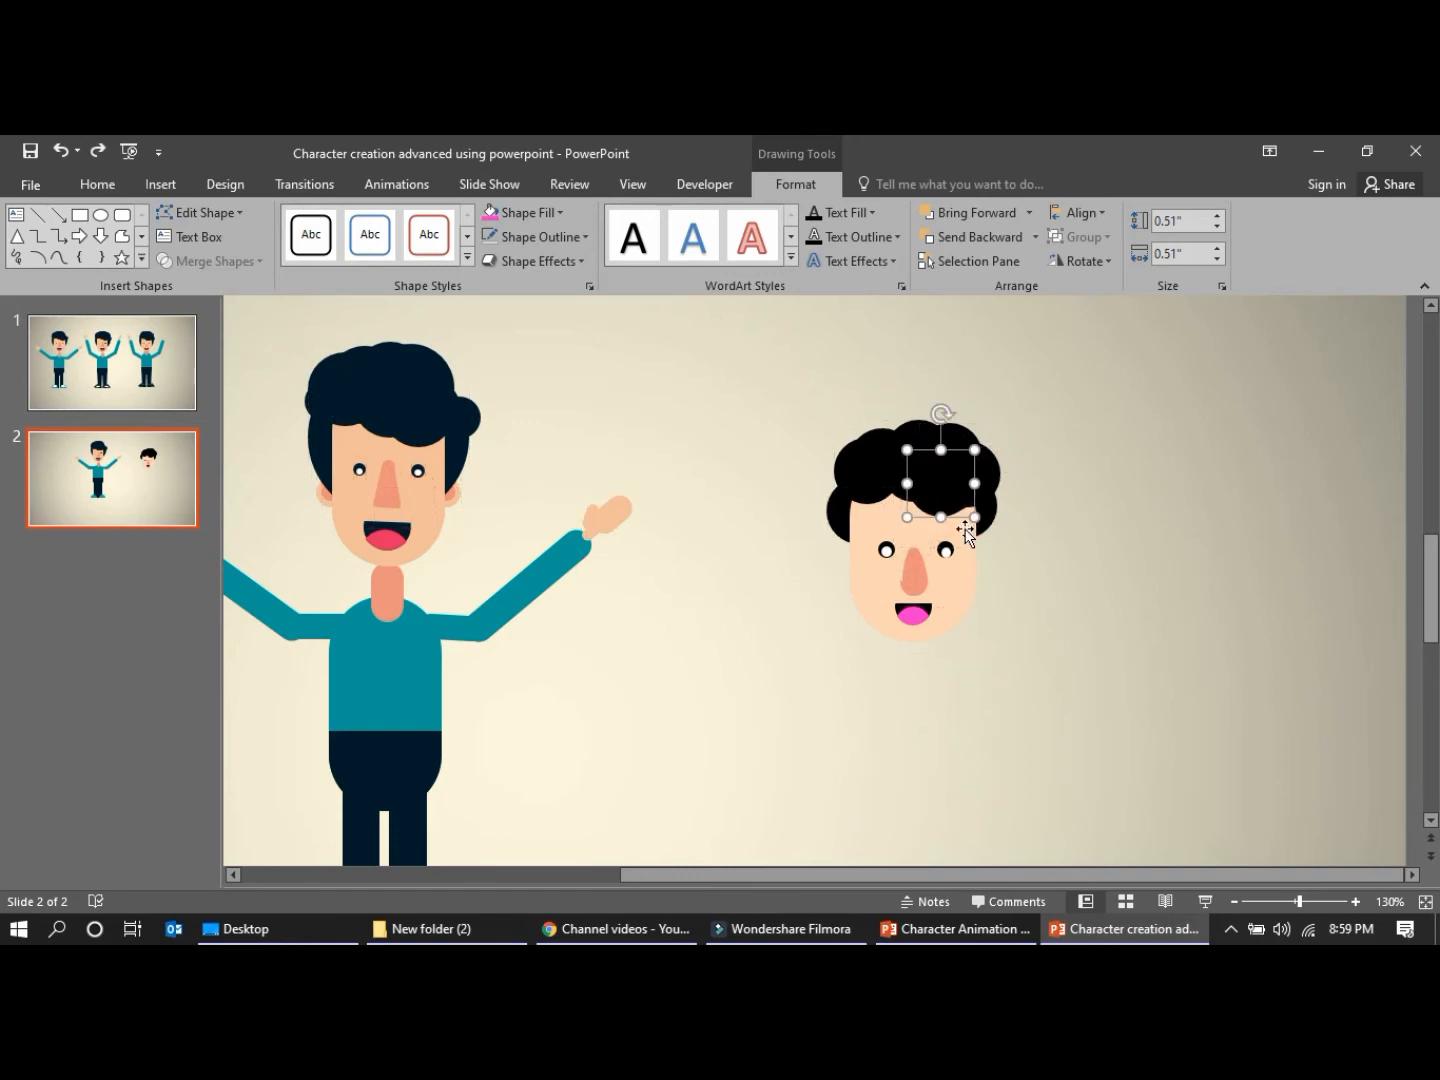
pyautogui.click(1158, 612)
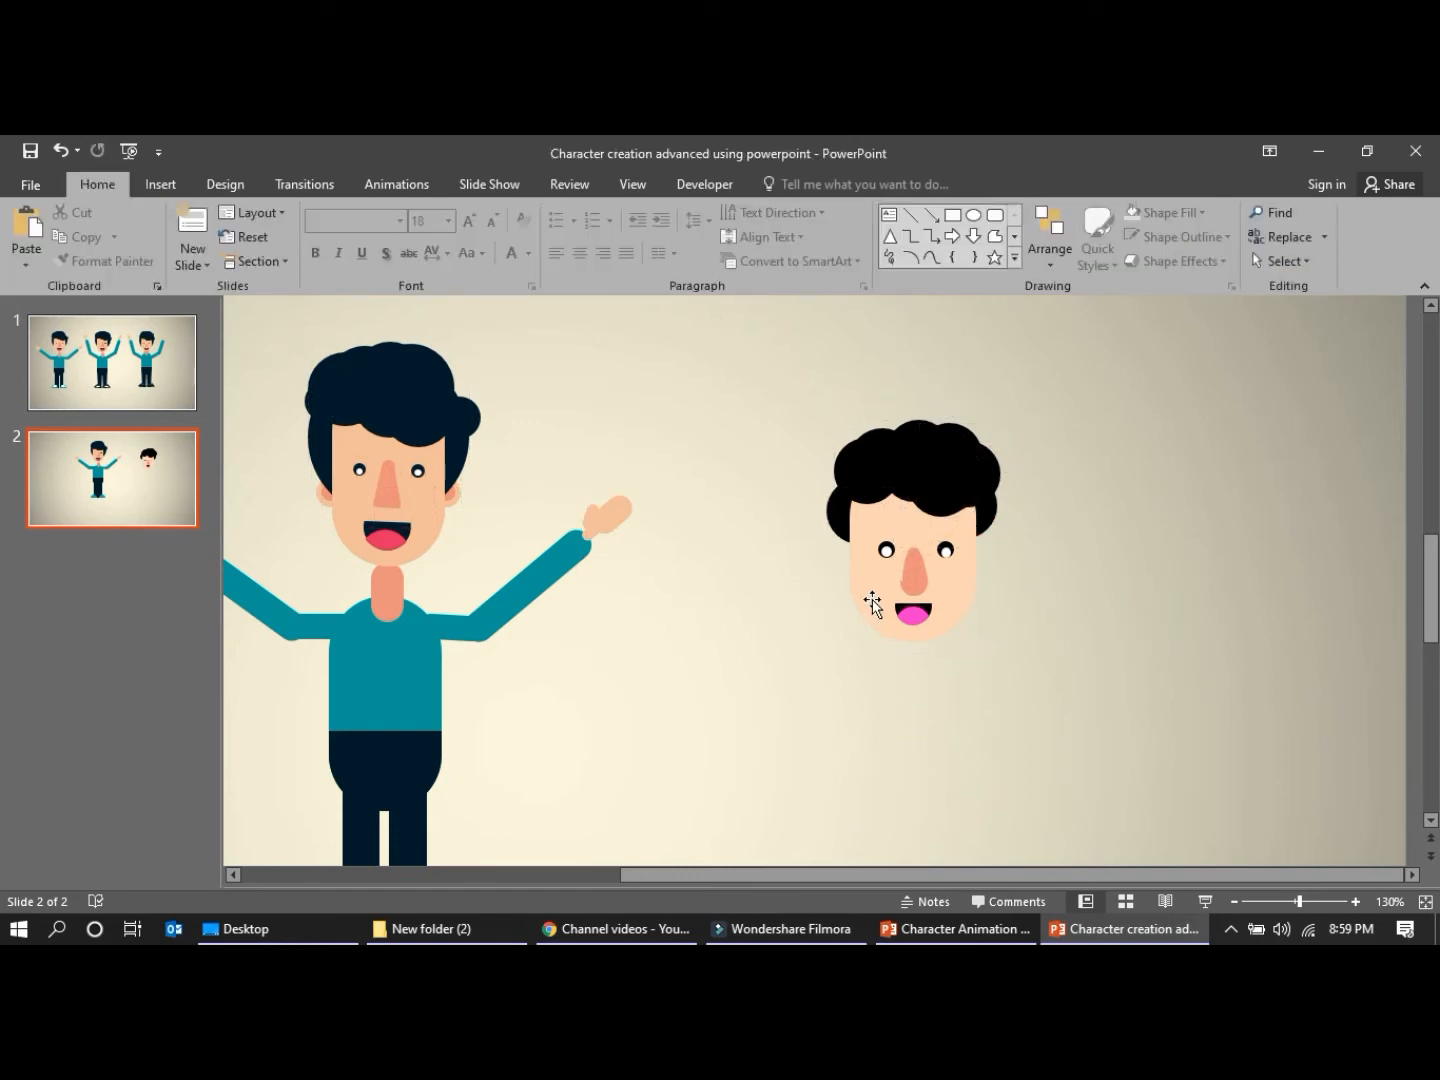
# Group all parts of the new head and move the group higher on the slide
pyautogui.moveTo(794, 360); pyautogui.dragTo(1130, 762)
pyautogui.hotkey('ctrl', 'g')
pyautogui.moveTo(907, 477); pyautogui.dragTo(927, 400)
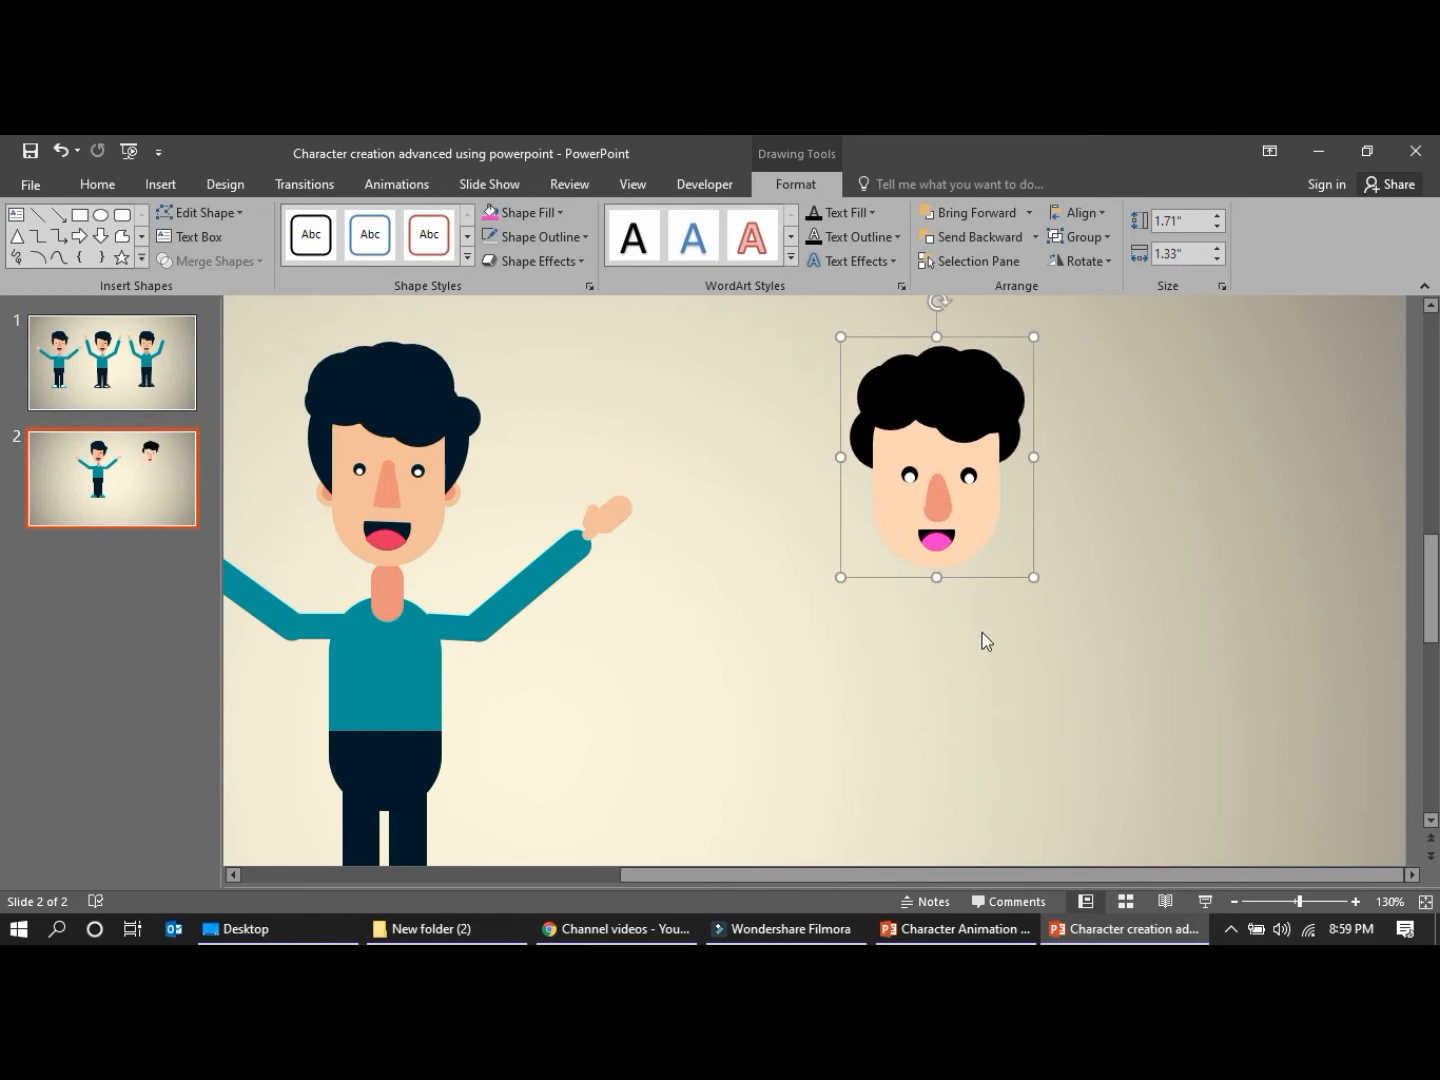
pyautogui.click(982, 630)
pyautogui.click(912, 516)
pyautogui.click(896, 522)
pyautogui.click(841, 623)
pyautogui.click(880, 510)
pyautogui.click(879, 510)
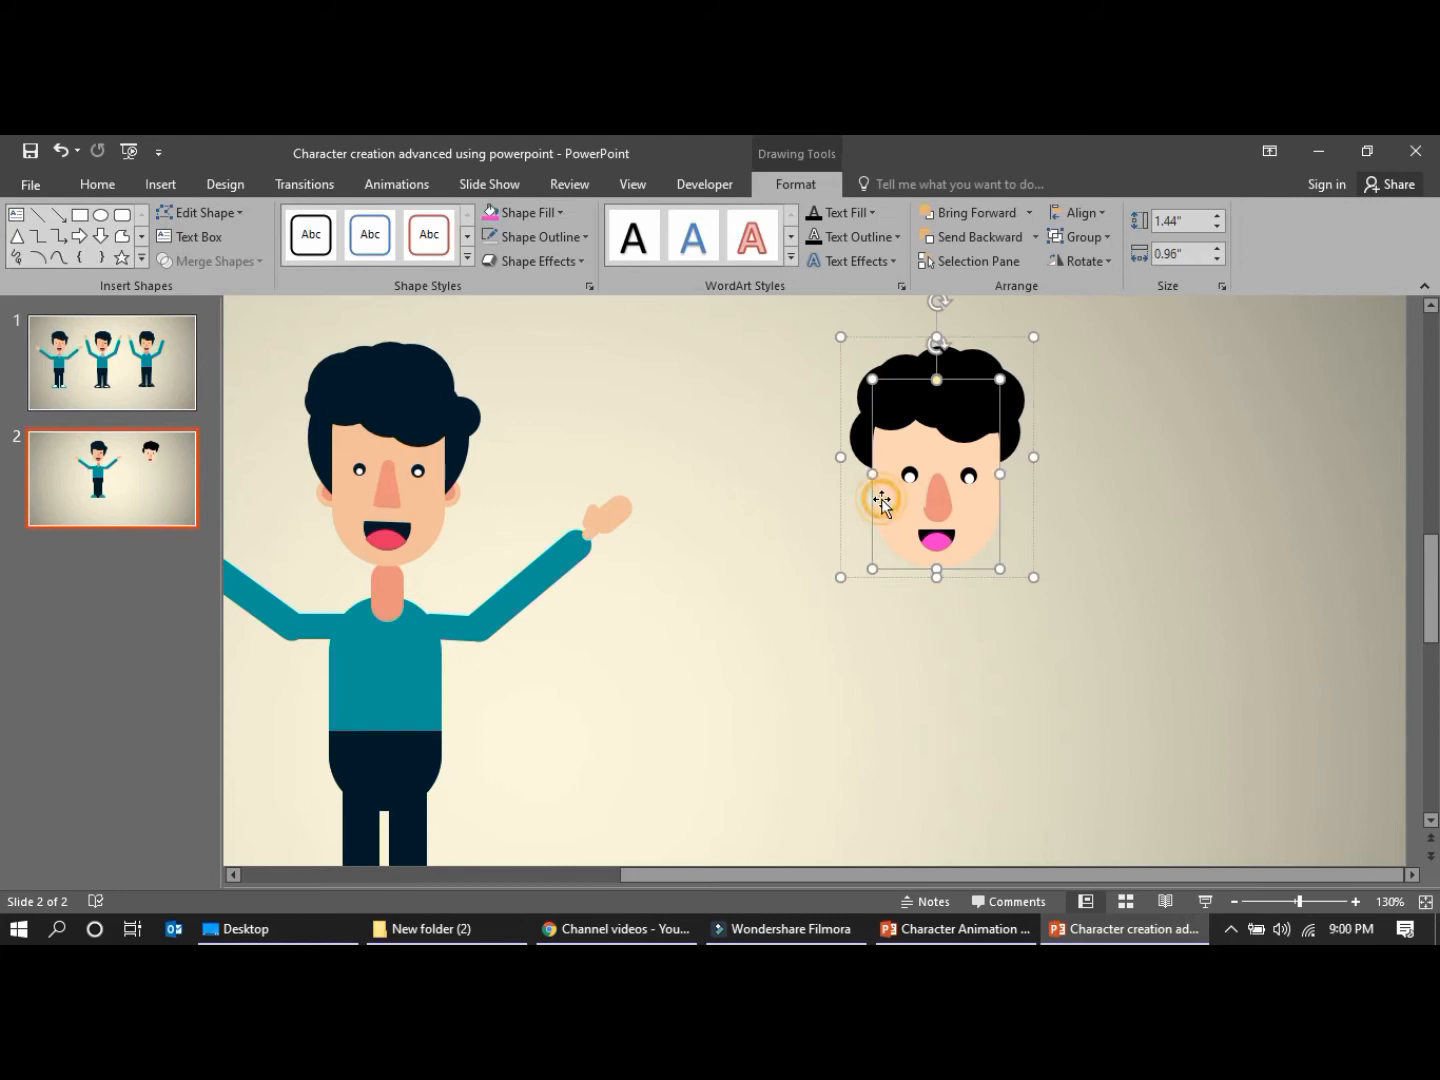
pyautogui.click(562, 213)
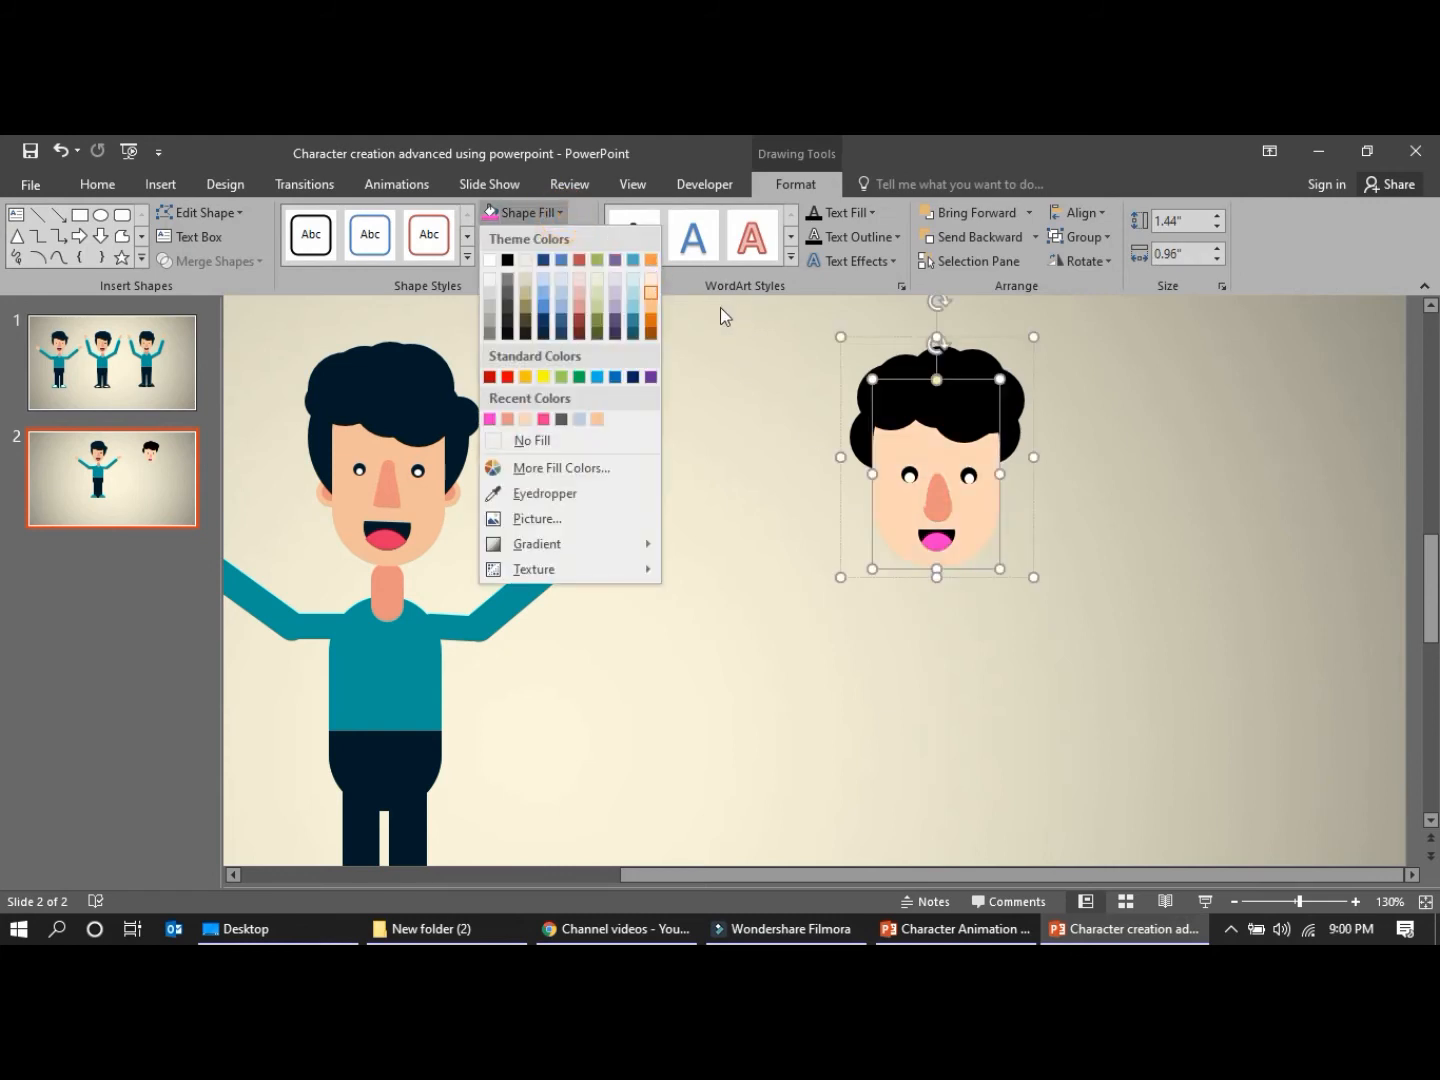
pyautogui.click(731, 432)
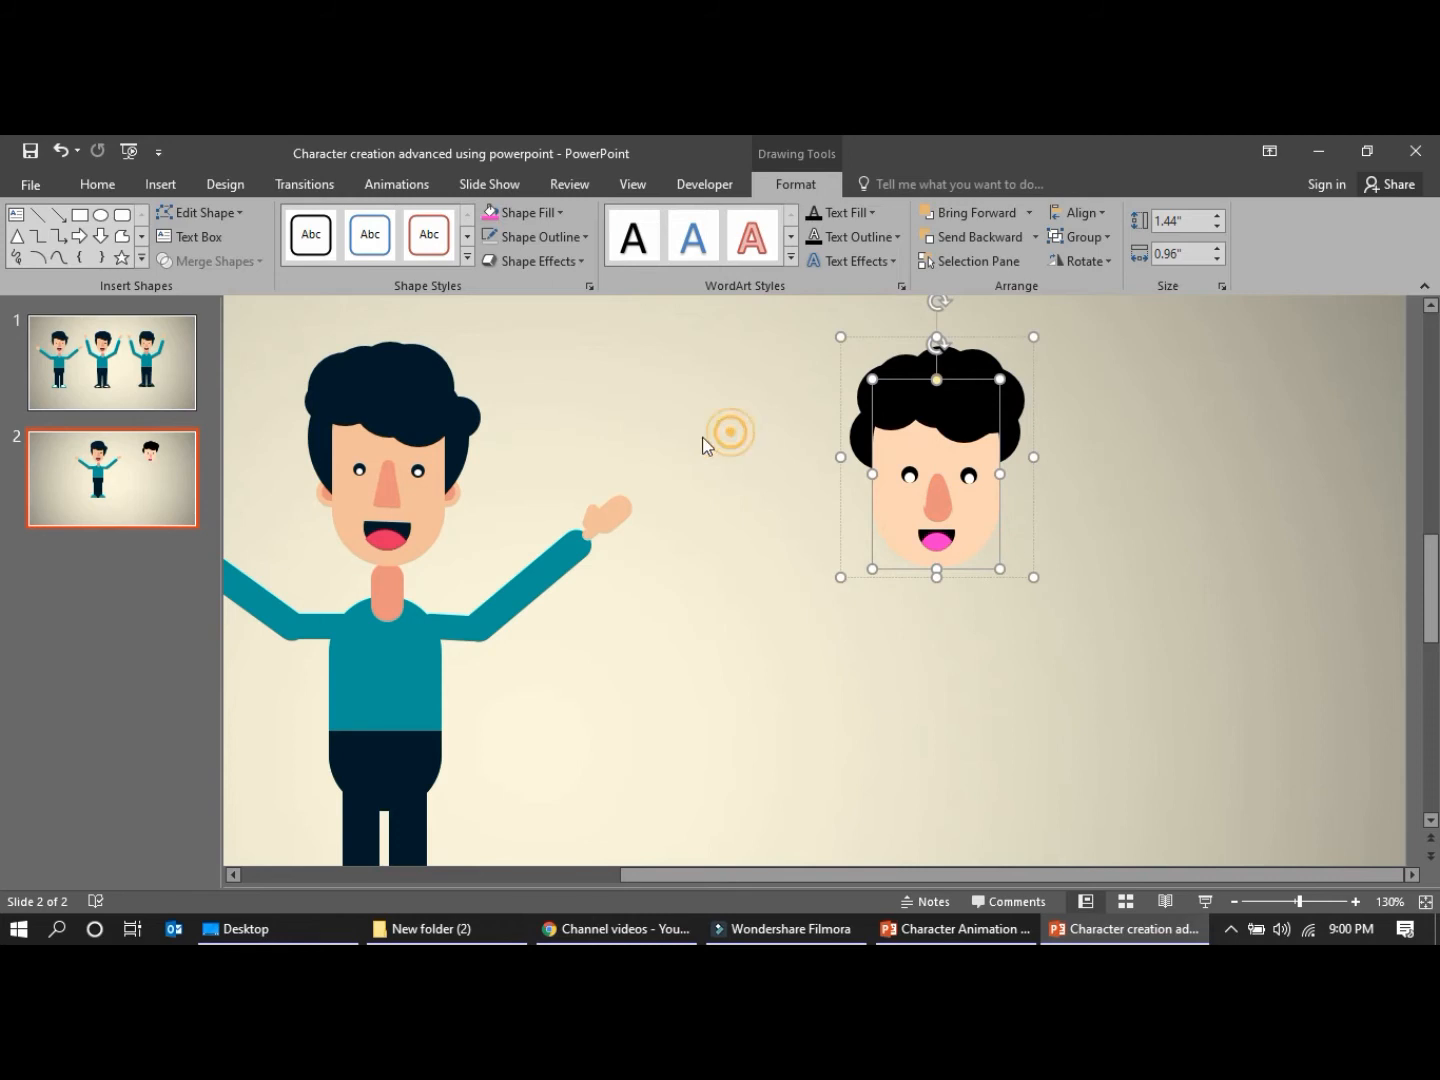
pyautogui.click(827, 558)
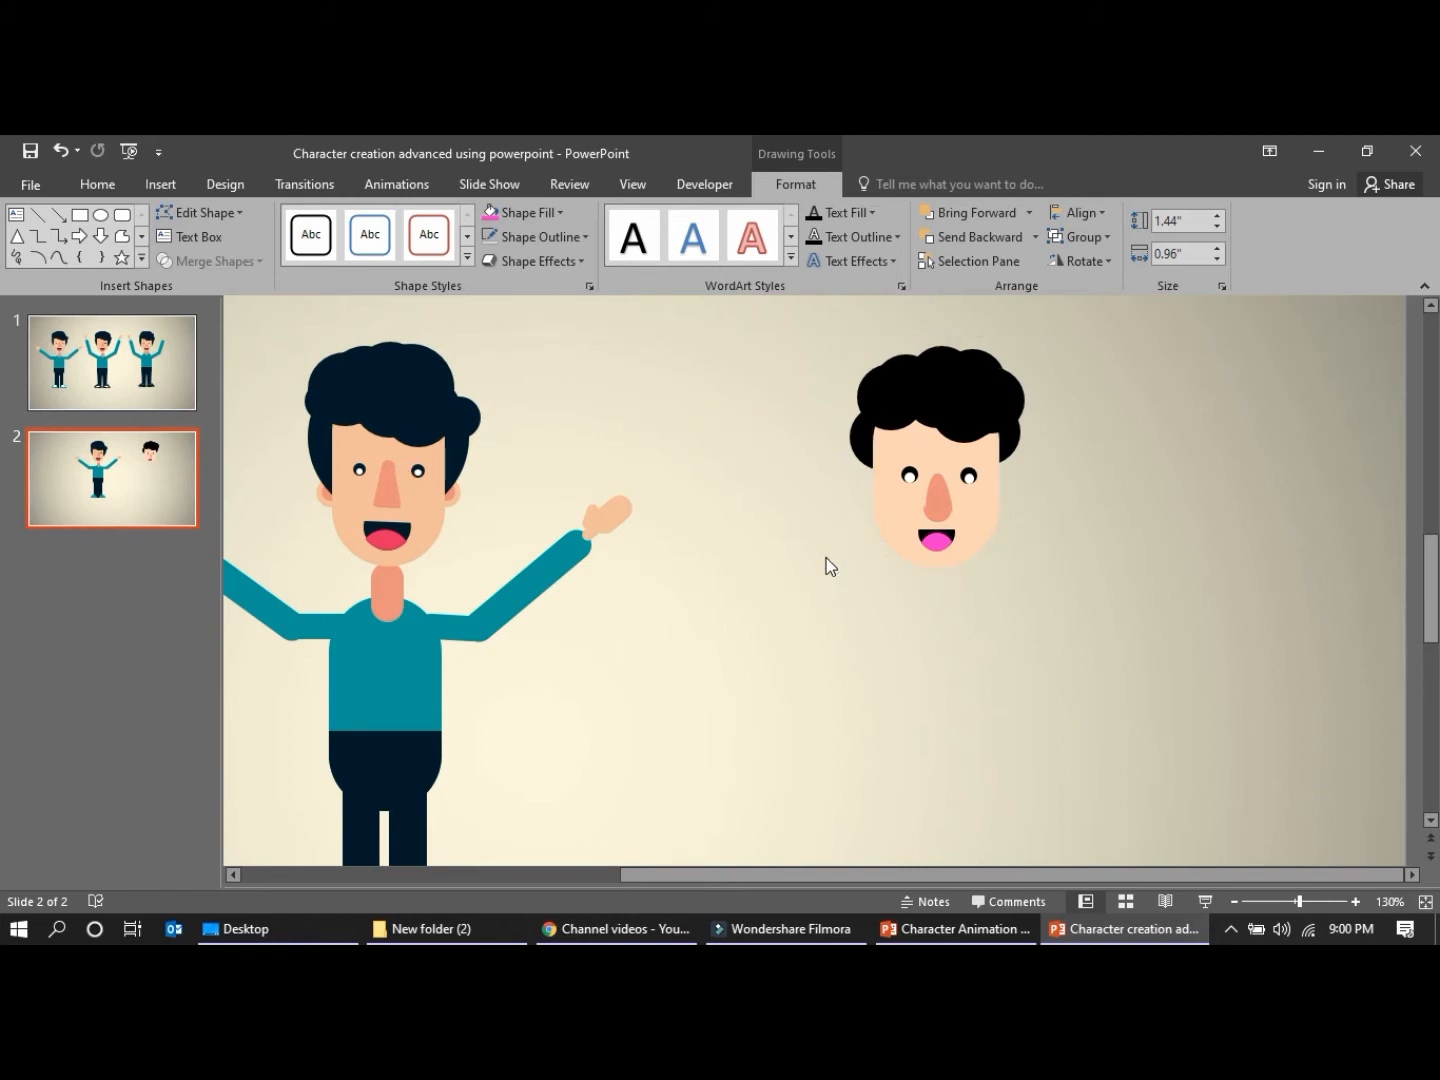
# Duplicate the face shape, shrink the copy to 0.51" high by 0.34" wide, and centre it under the chin as a neck
pyautogui.click(880, 462)
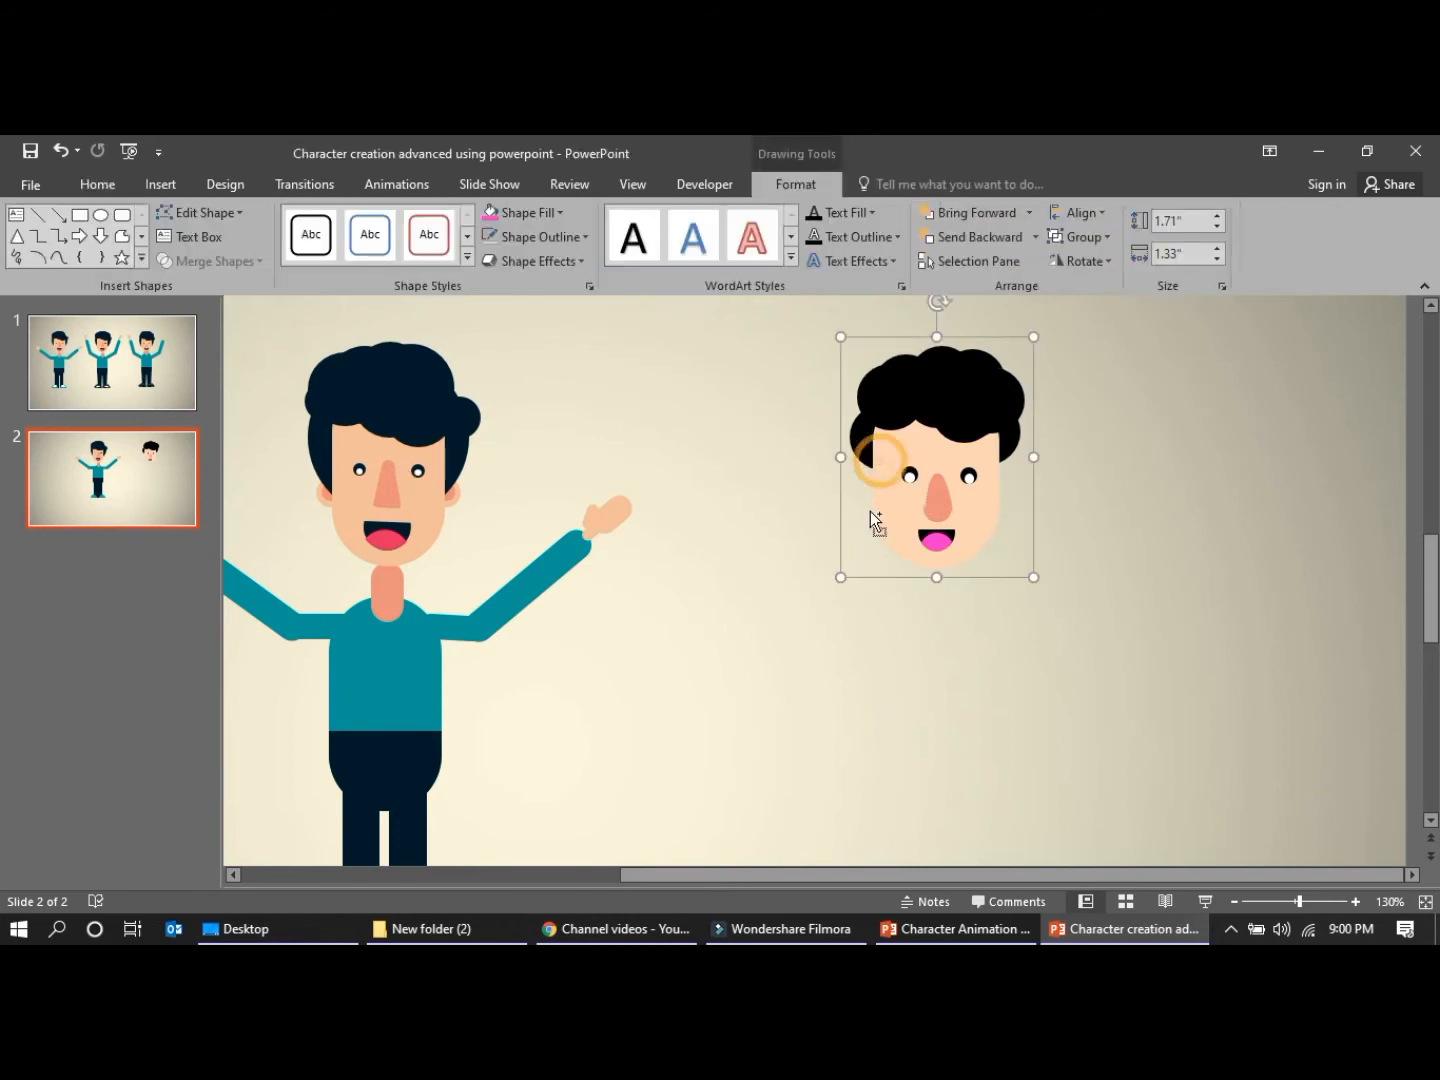
pyautogui.click(884, 509)
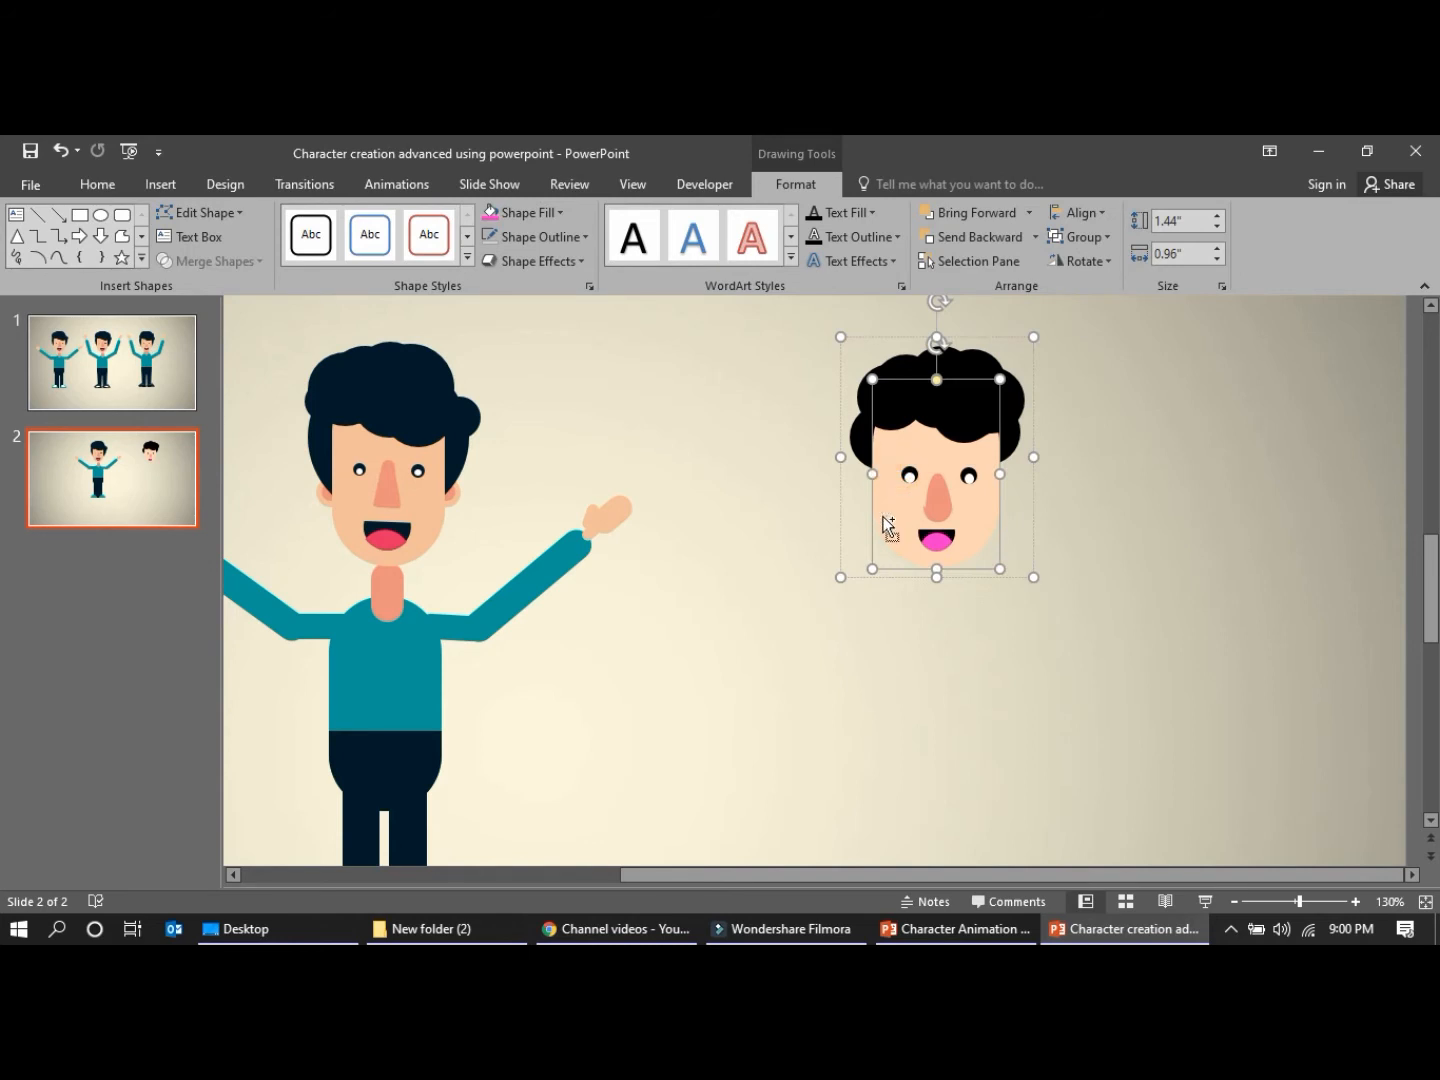
pyautogui.hotkey('ctrl', 'v')
pyautogui.moveTo(931, 594); pyautogui.dragTo(909, 700)
pyautogui.moveTo(990, 513); pyautogui.dragTo(937, 585)
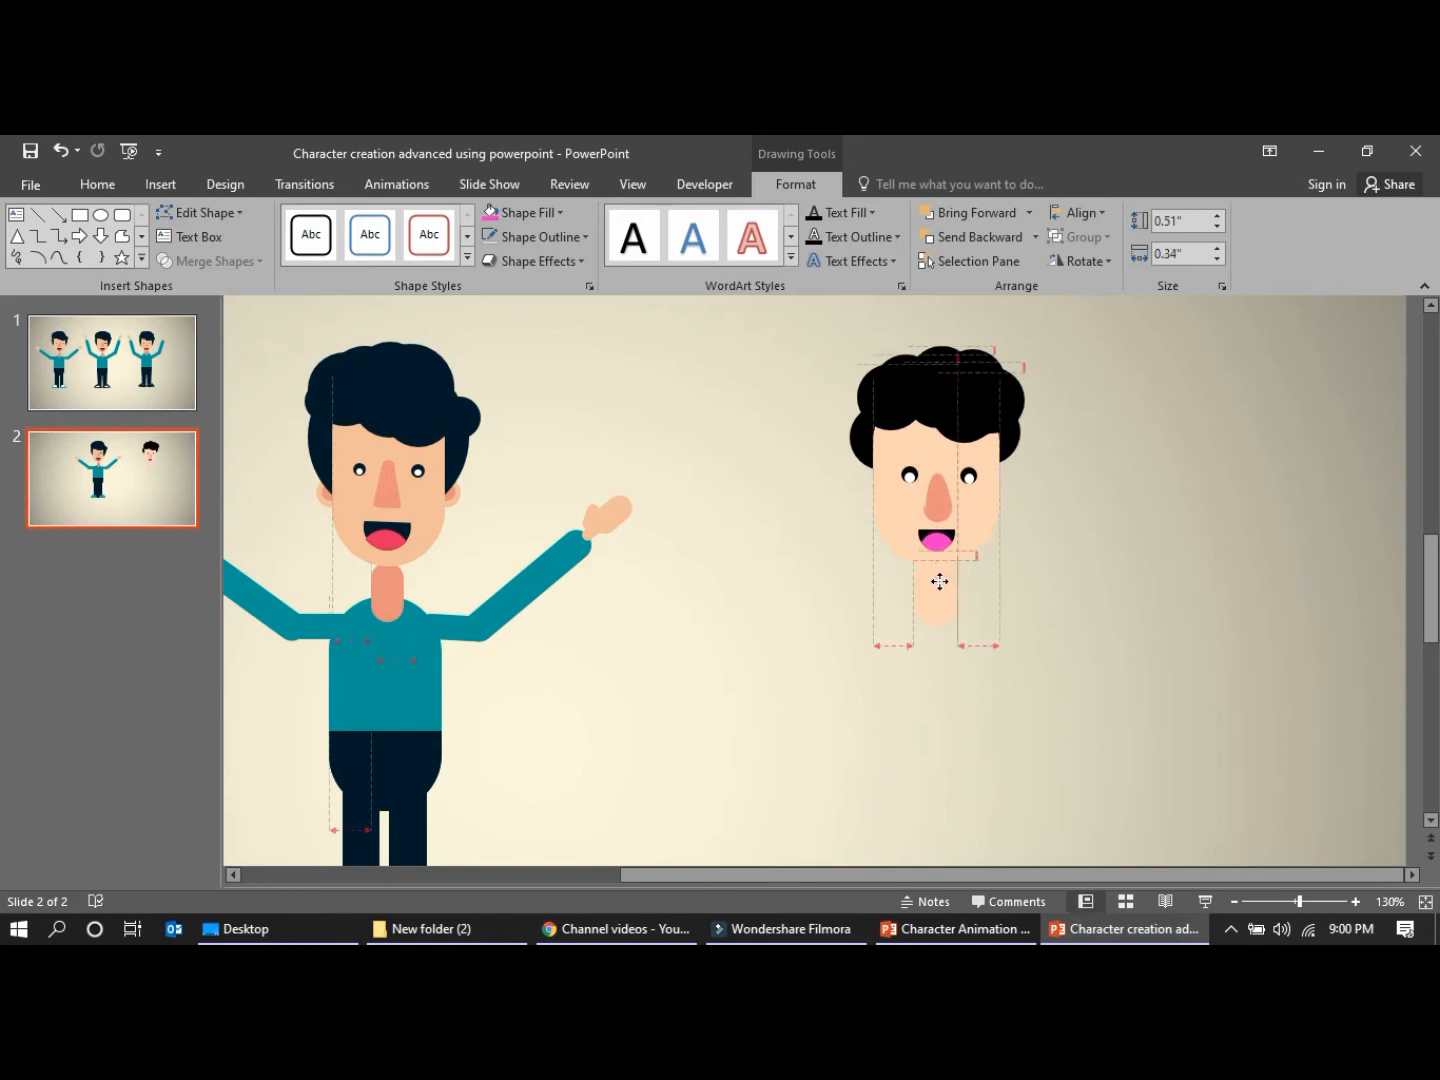
# Fill the neck with the nose's salmon colour using the Eyedropper
pyautogui.click(520, 212)
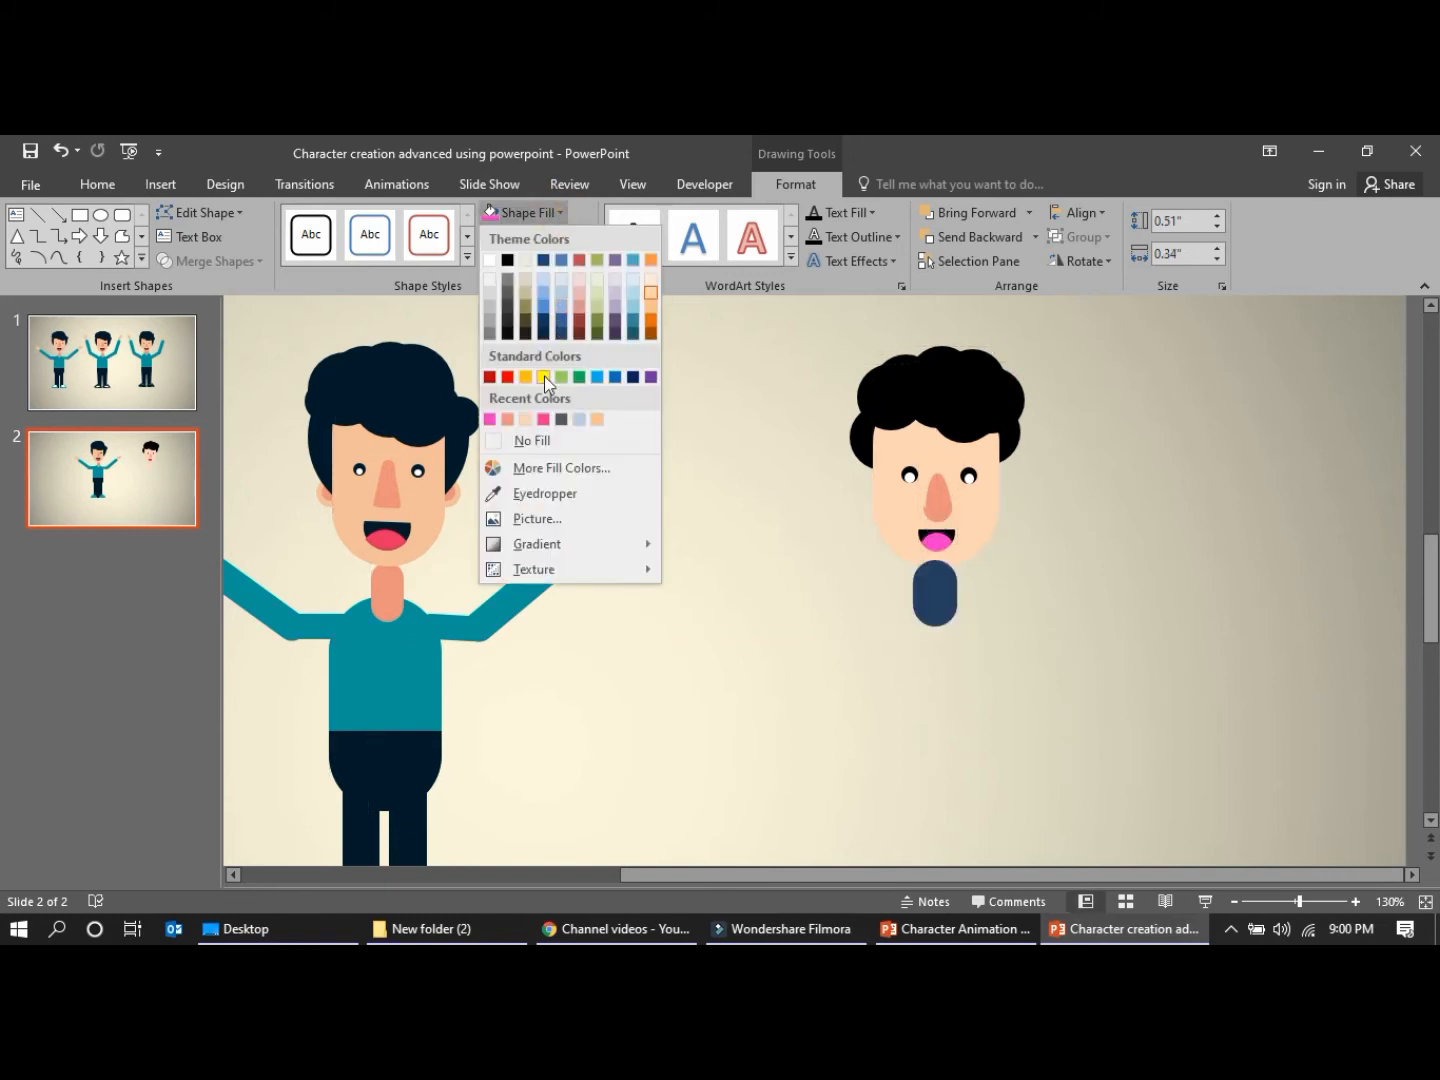
pyautogui.click(531, 486)
pyautogui.click(938, 495)
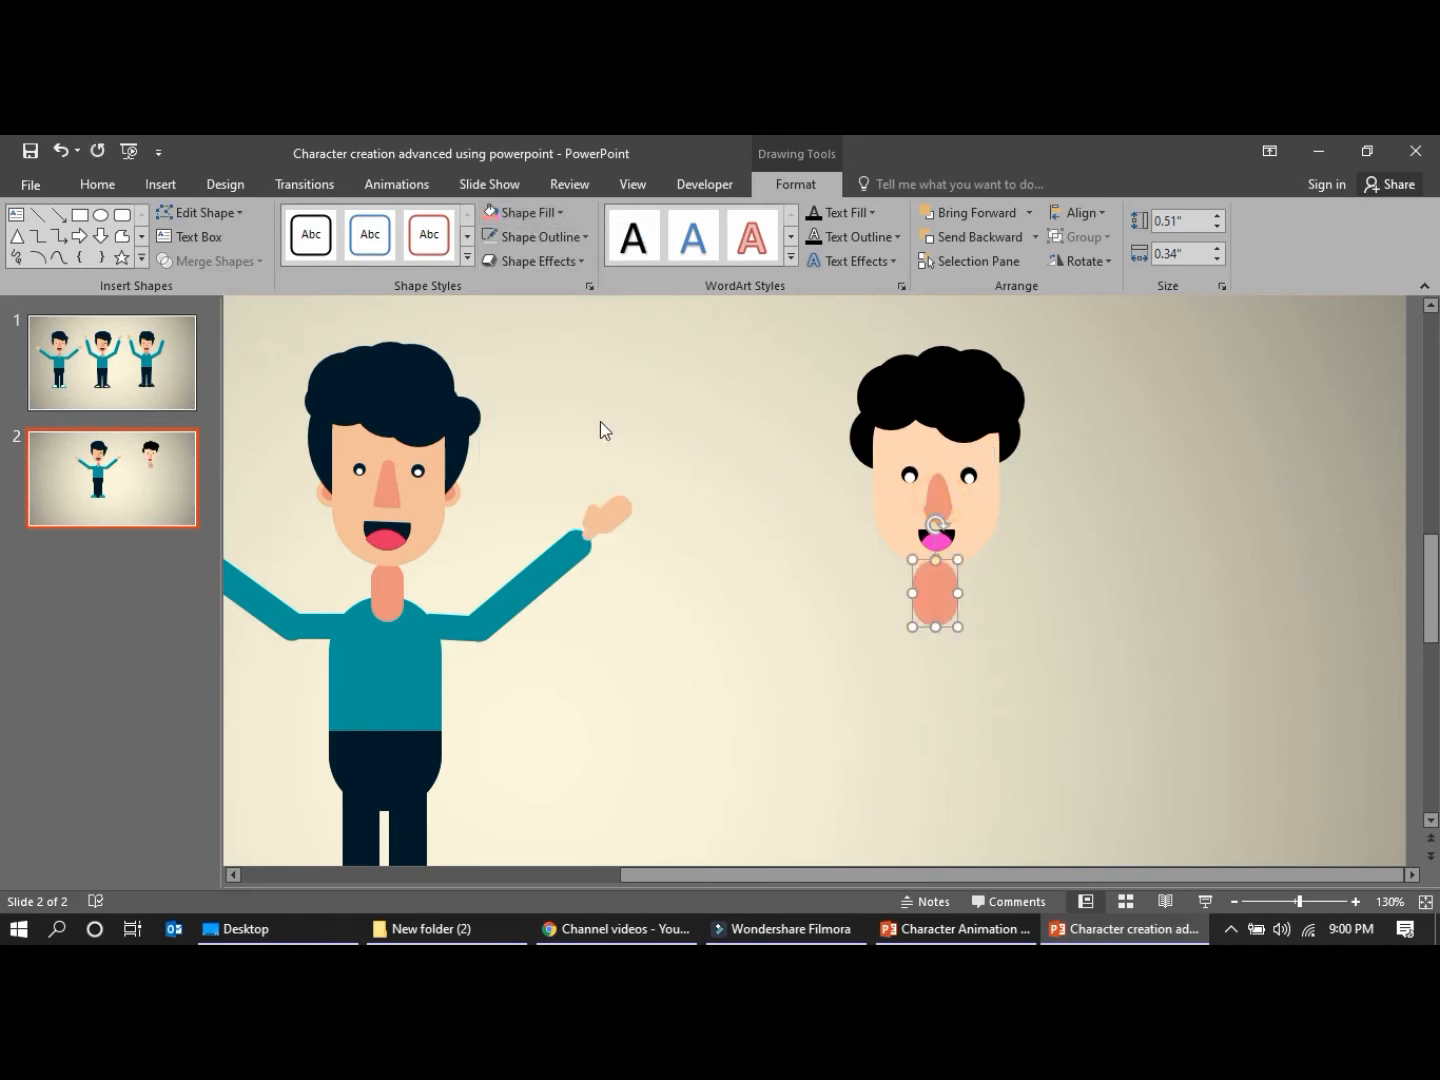
pyautogui.click(598, 428)
pyautogui.click(944, 599)
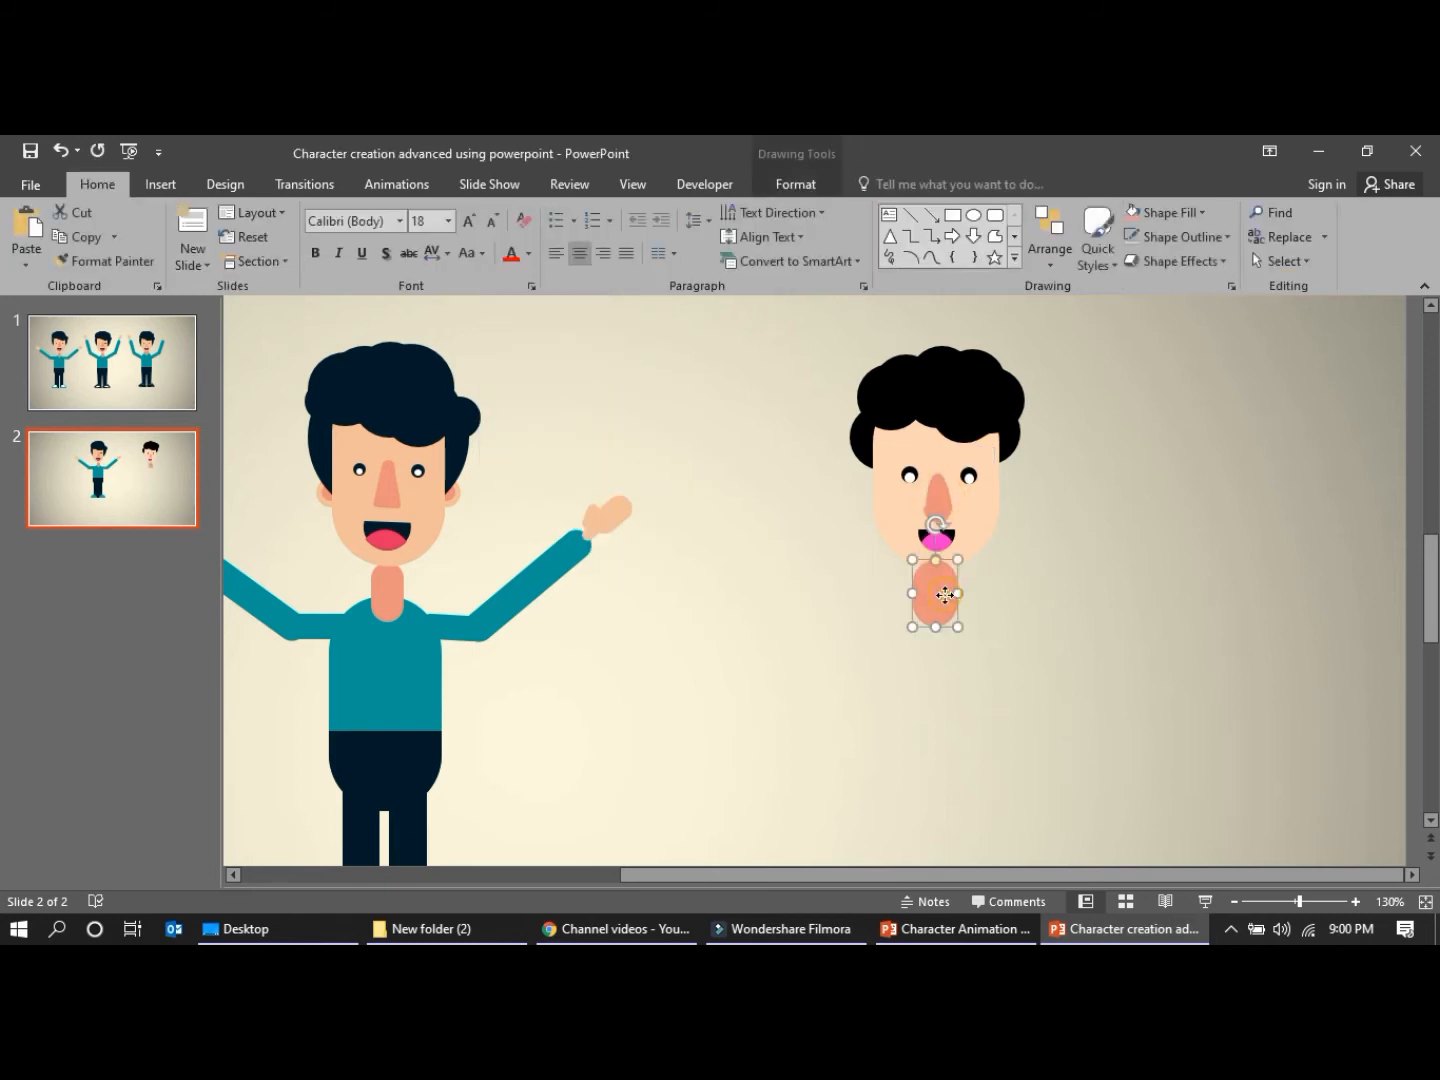
# Send the neck shape behind the head so its upper end is covered by the chin
pyautogui.rightClick(944, 599)
pyautogui.click(1010, 421)
pyautogui.click(1031, 581)
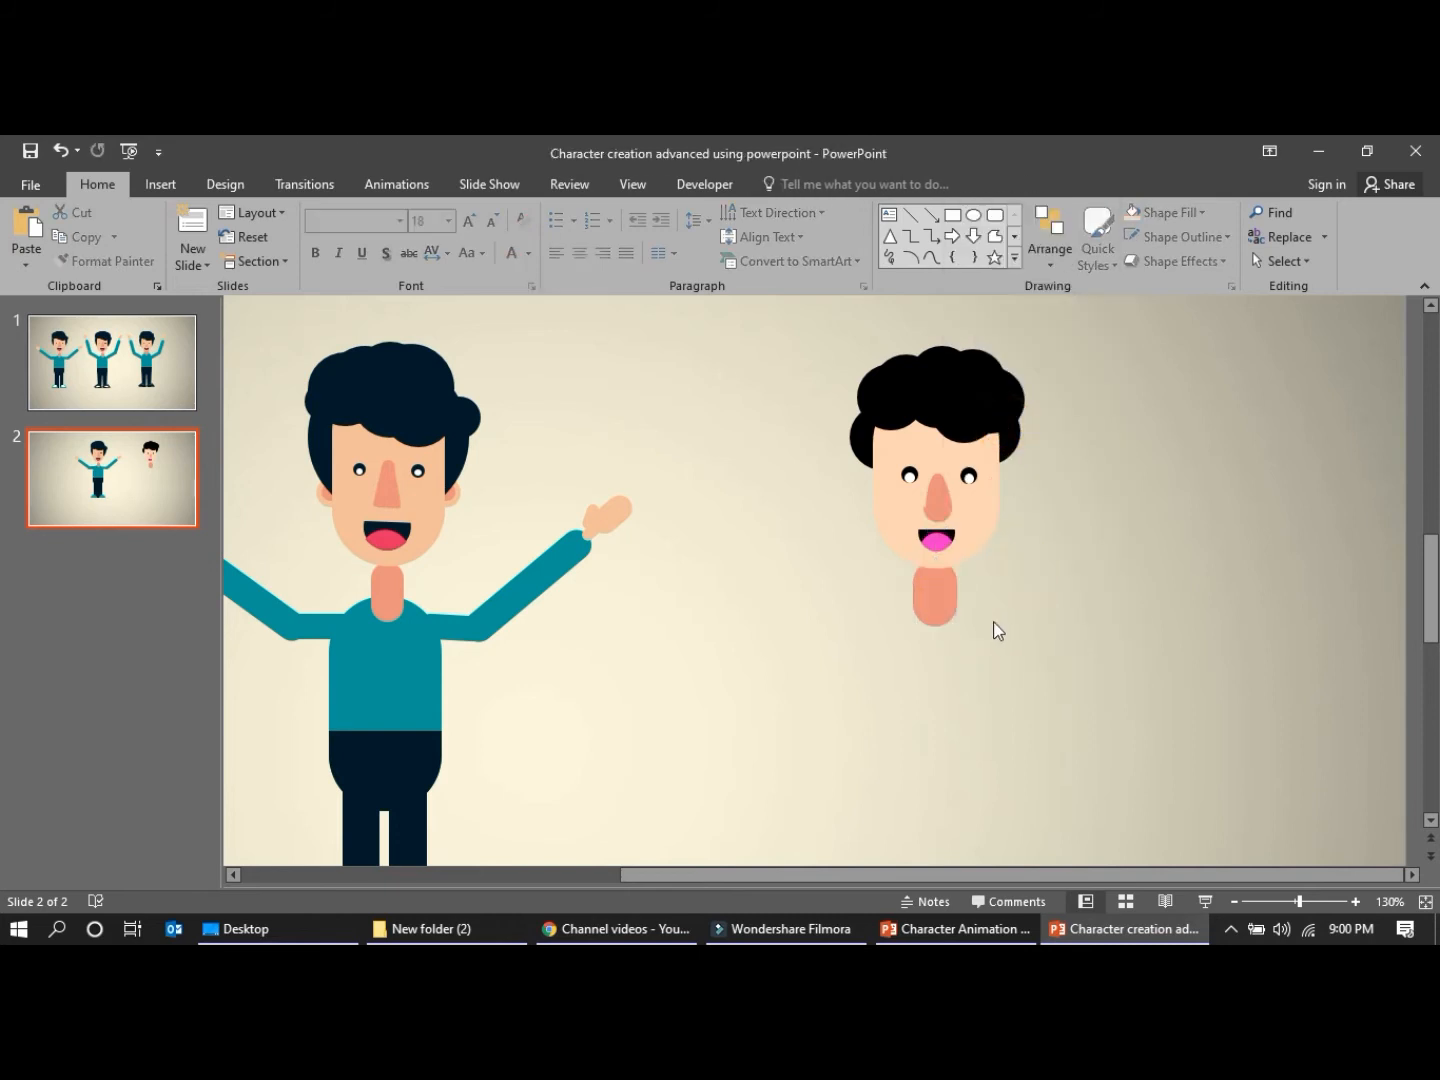
# Duplicate the face shape from the head group and place the copy beneath the neck as the torso
pyautogui.click(878, 492)
pyautogui.click(882, 491)
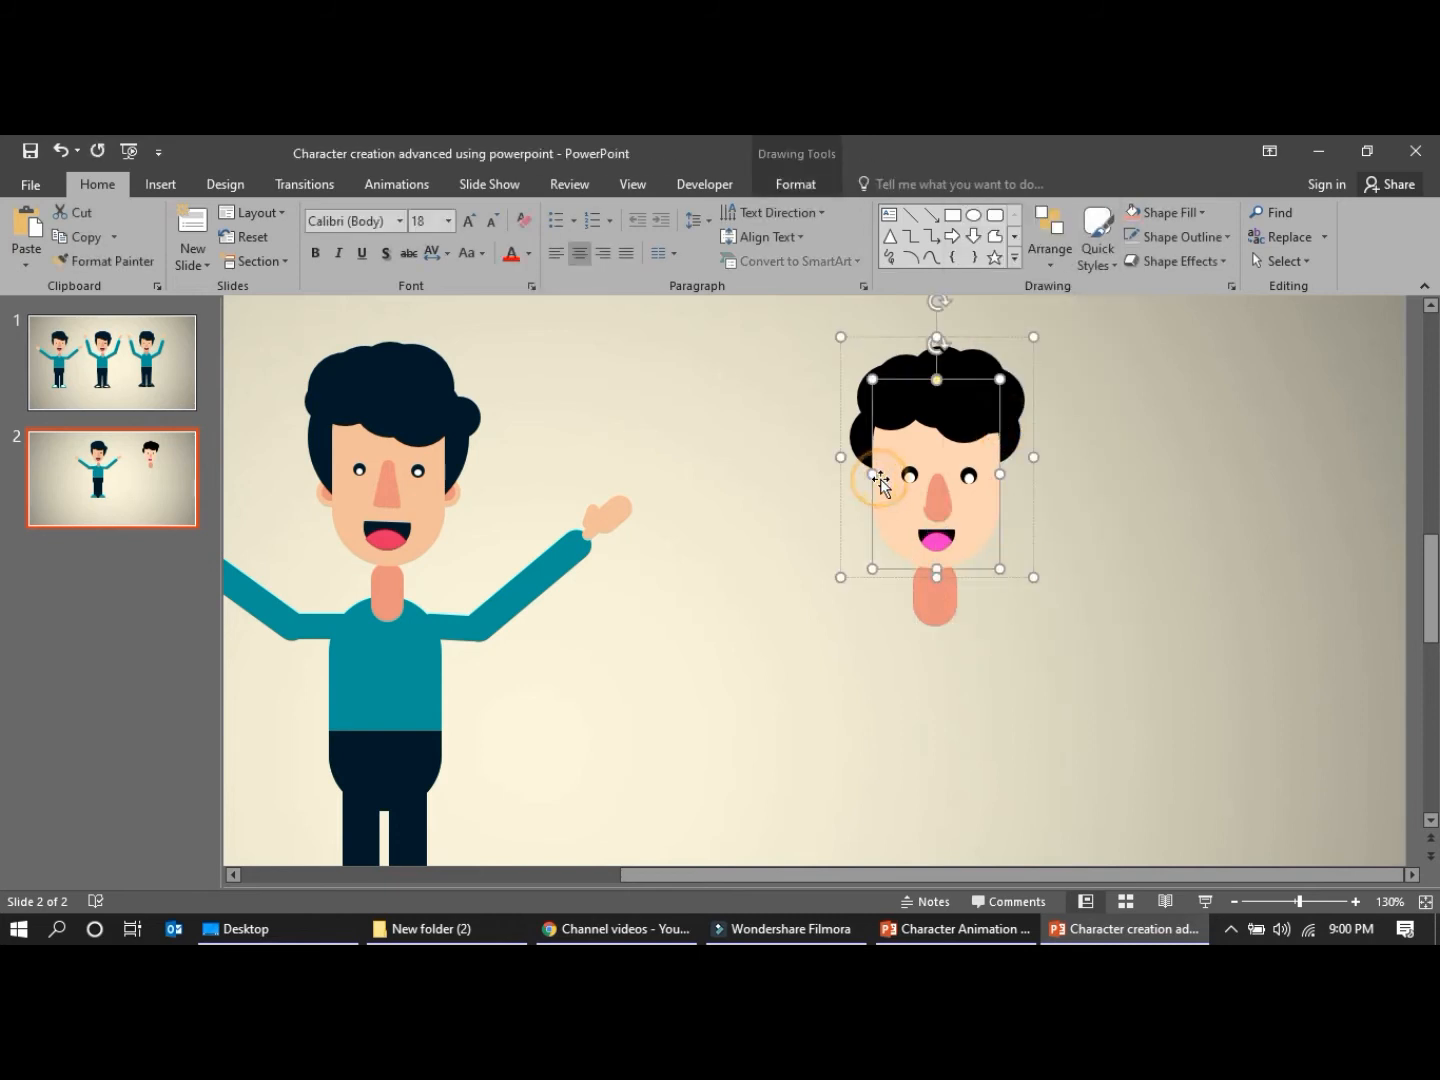
pyautogui.hotkey('ctrl', 'c')
pyautogui.hotkey('ctrl', 'v')
pyautogui.moveTo(932, 490); pyautogui.dragTo(910, 680)
pyautogui.click(771, 710)
pyautogui.click(913, 734)
pyautogui.click(736, 721)
pyautogui.click(405, 746)
pyautogui.click(716, 466)
pyautogui.click(910, 653)
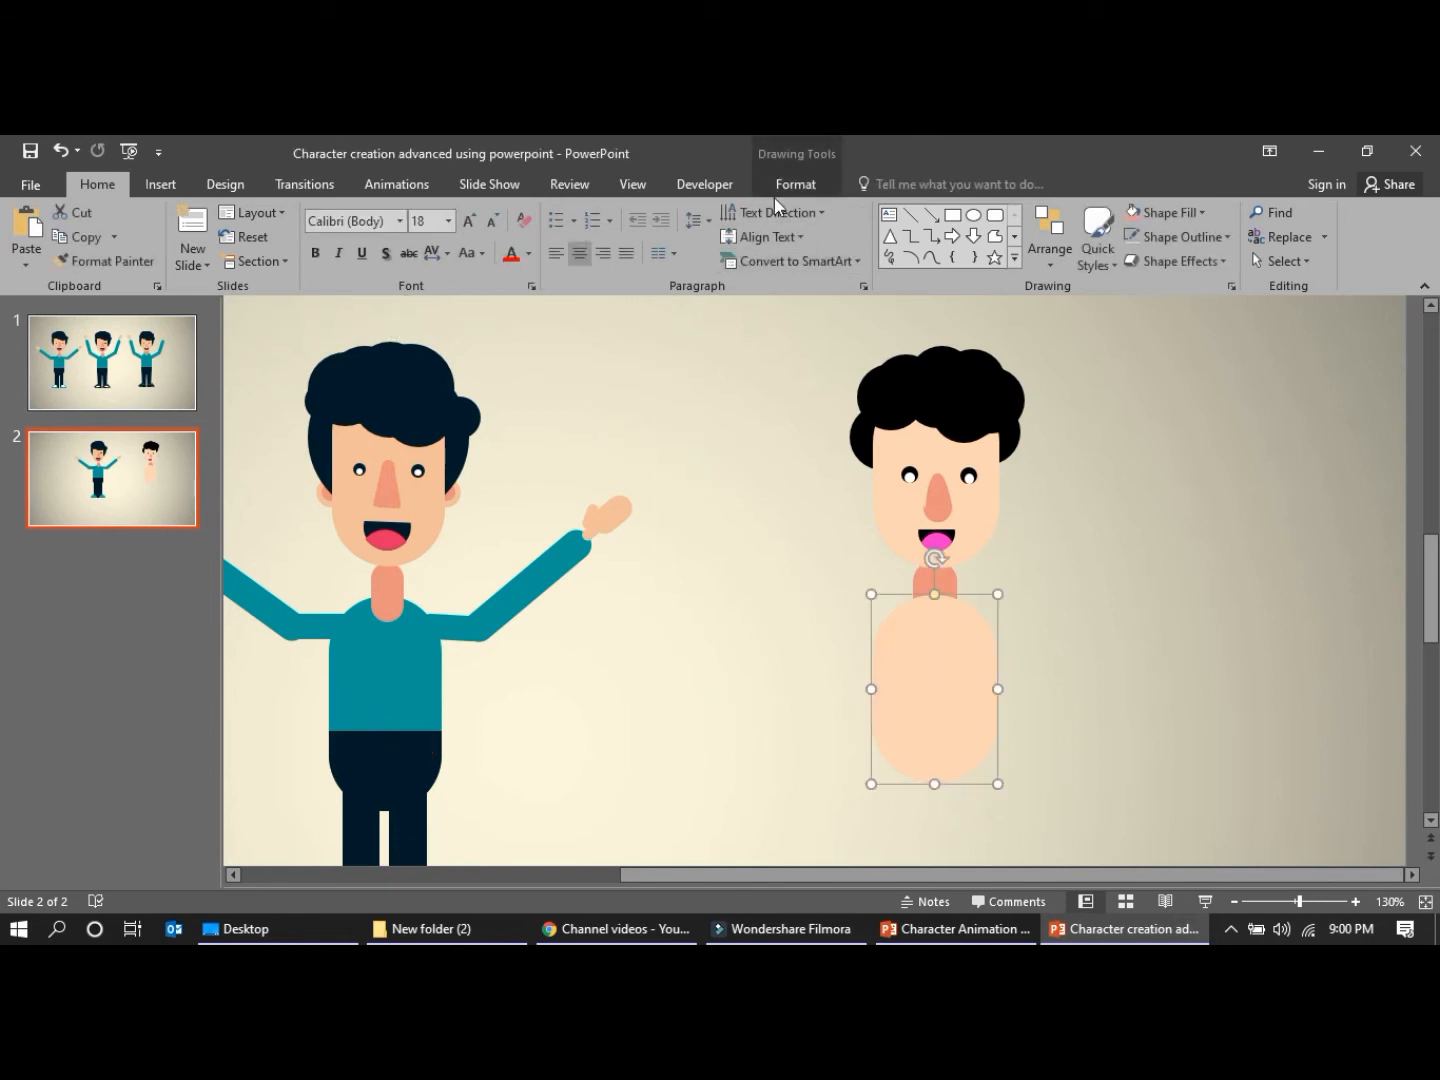
# Add a Flowchart Delay shape, rotate it round side down, size it 0.95" by 0.81" and fit it over the torso's lower half
pyautogui.click(158, 185)
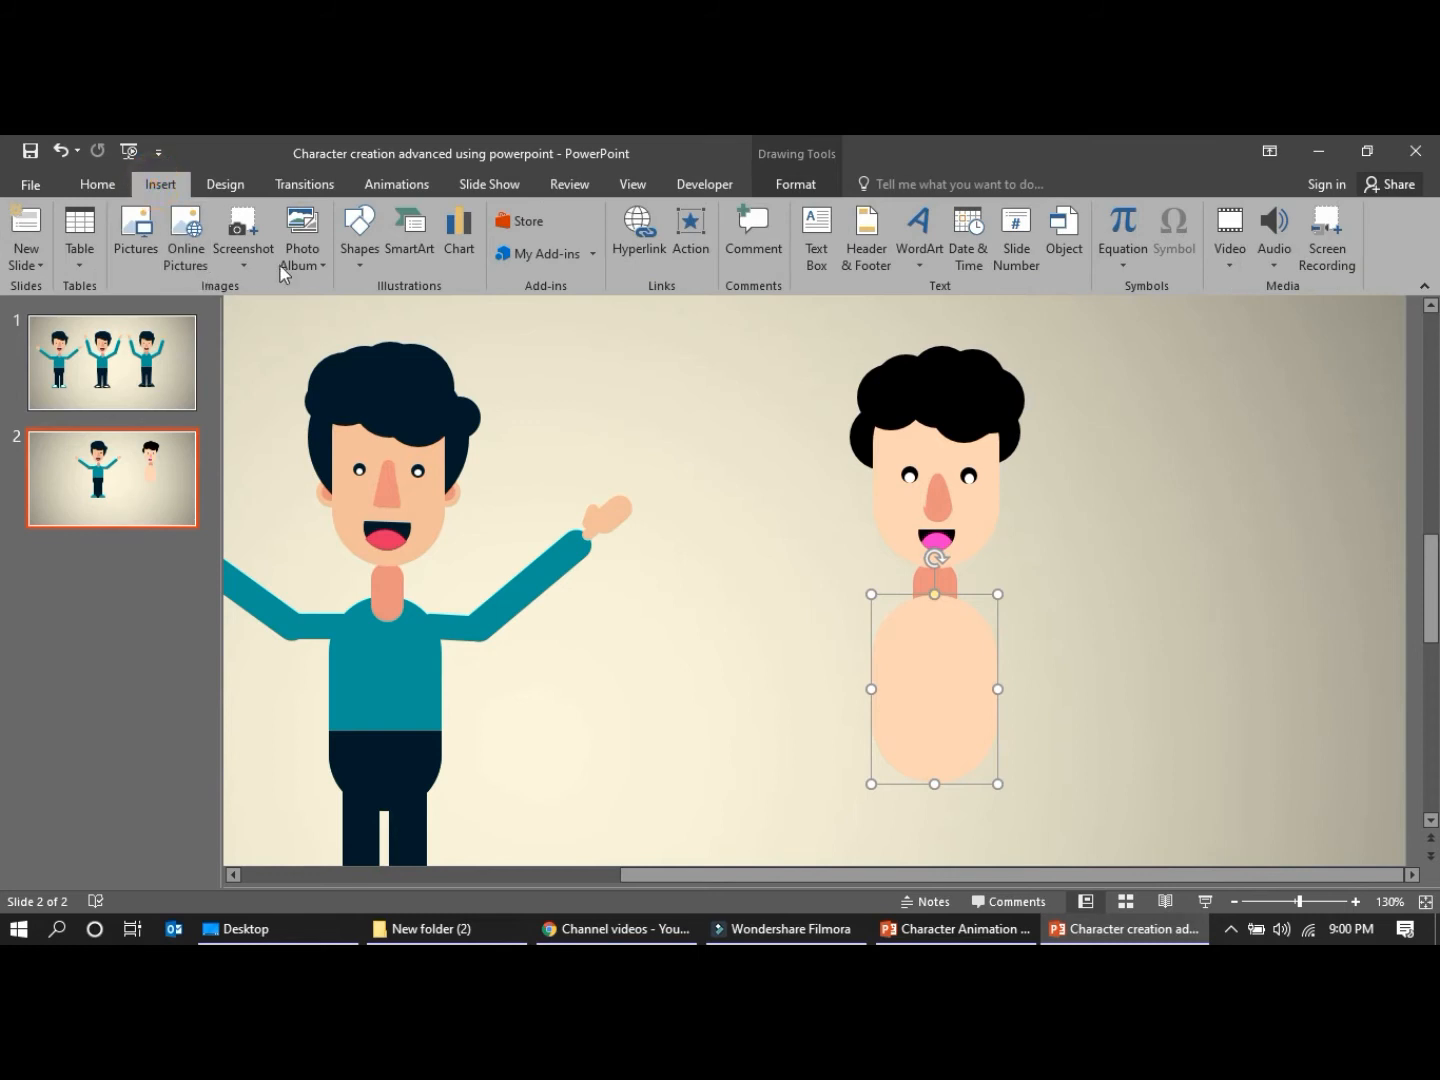
pyautogui.click(359, 236)
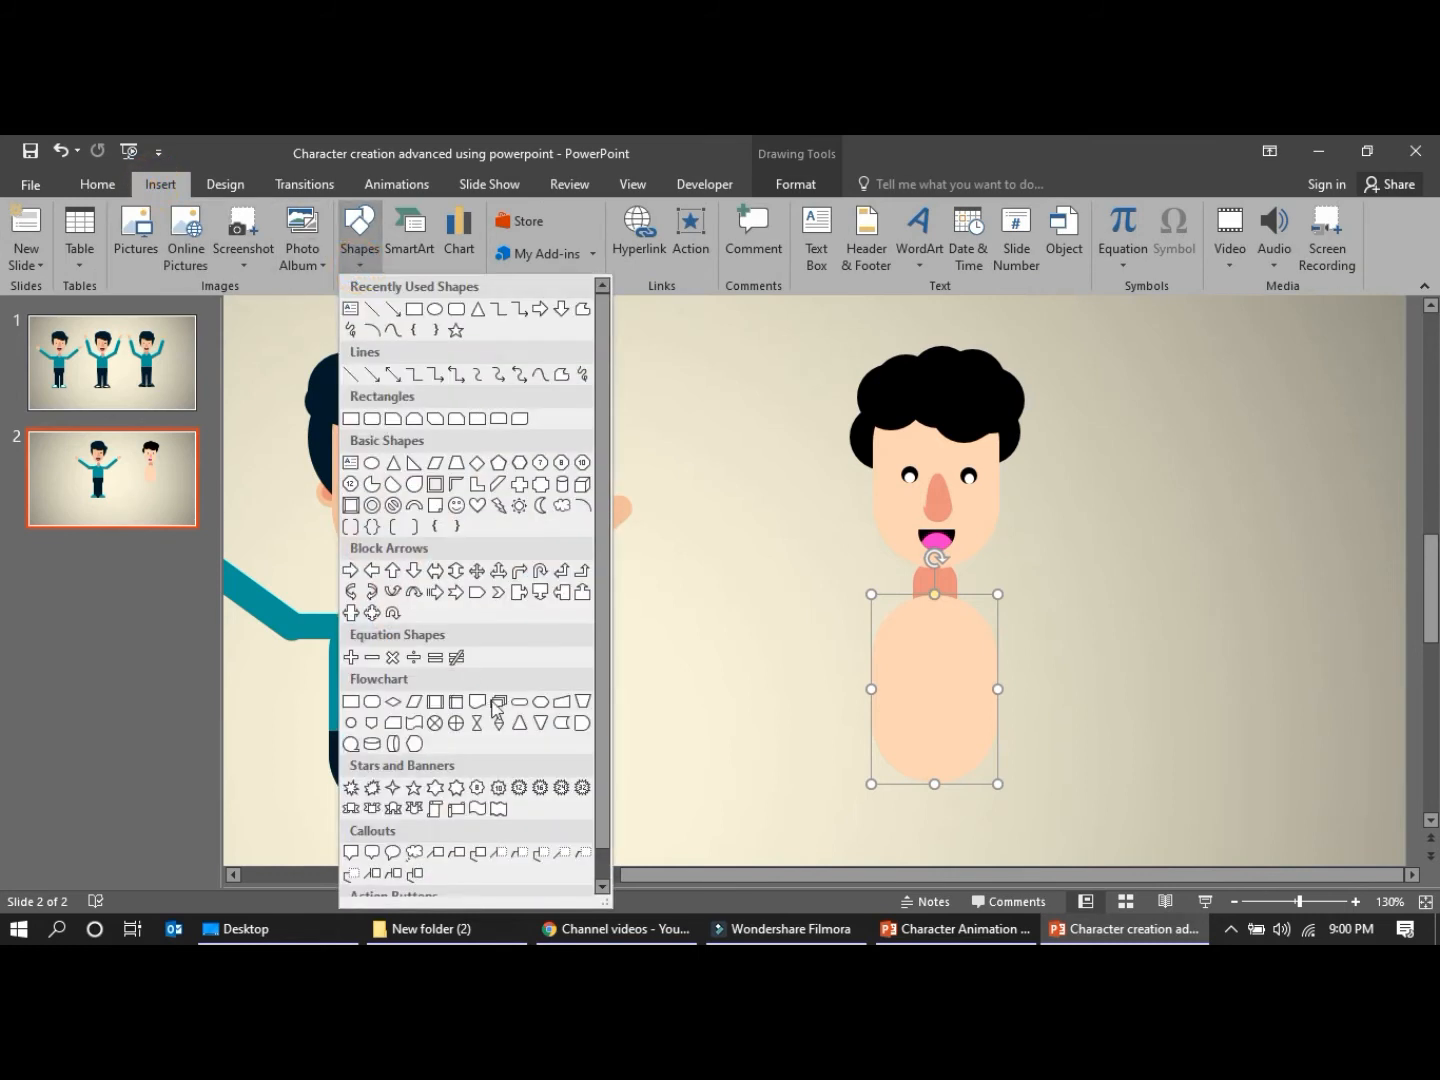
pyautogui.click(582, 724)
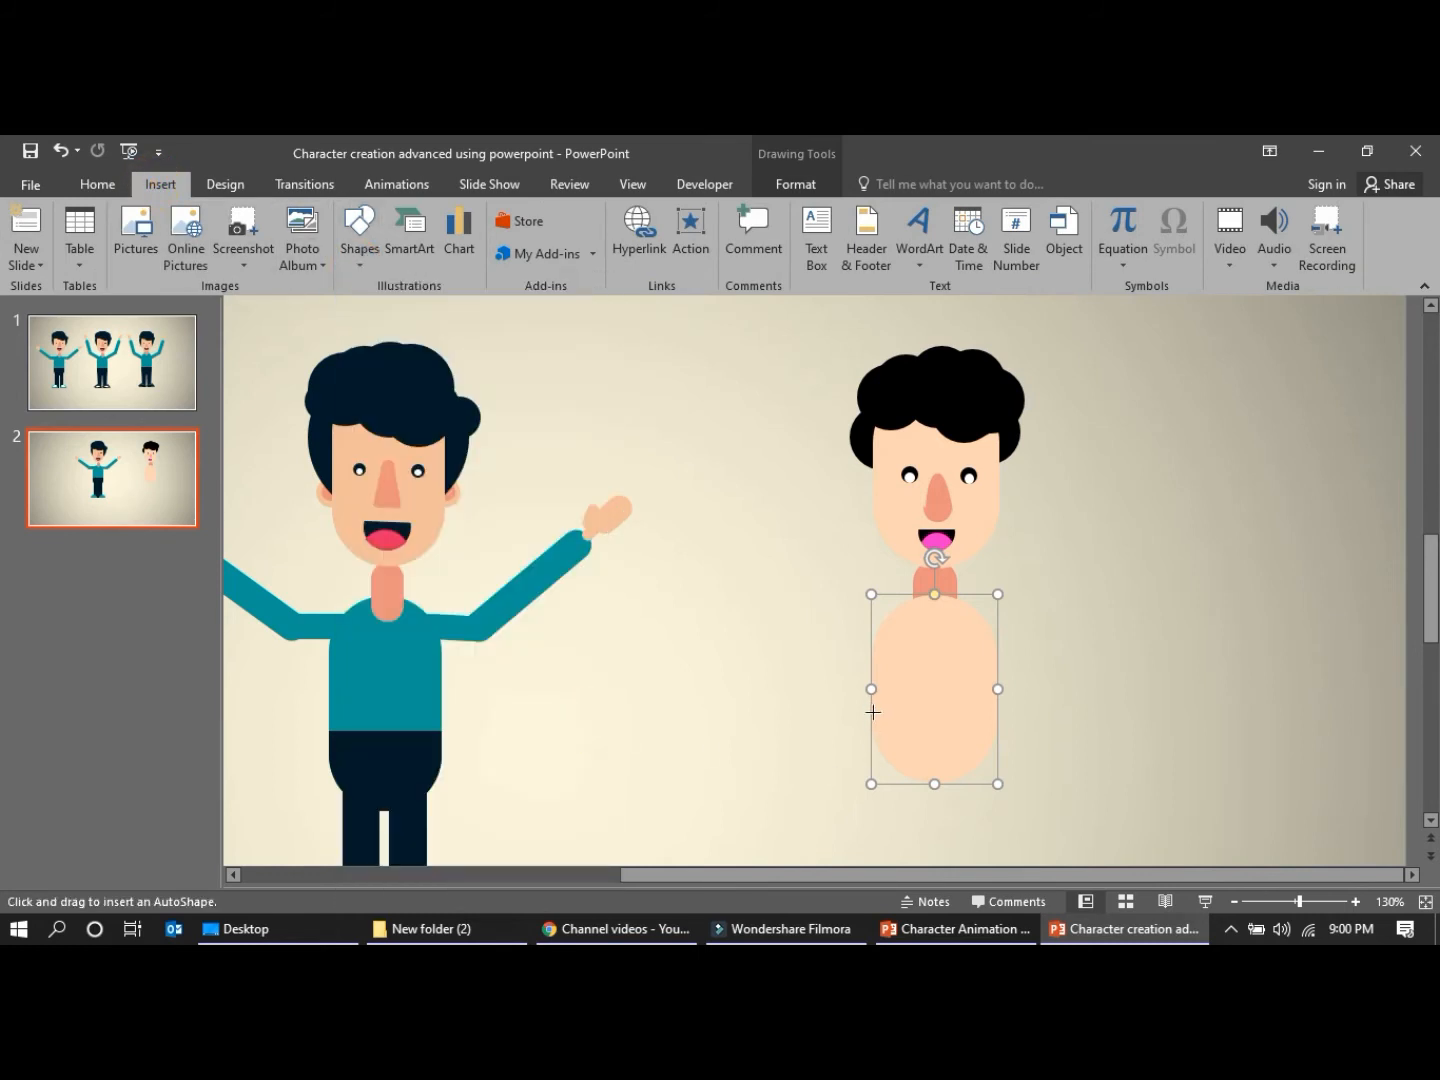
pyautogui.moveTo(907, 746); pyautogui.dragTo(984, 785)
pyautogui.moveTo(916, 678)
pyautogui.mouseDown()
pyautogui.moveTo(797, 664)
pyautogui.moveTo(818, 749)
pyautogui.mouseUp()
pyautogui.hotkey('ctrl', 'z')
pyautogui.click(1059, 798)
pyautogui.click(944, 744)
pyautogui.moveTo(925, 675); pyautogui.dragTo(998, 732)
pyautogui.moveTo(887, 736); pyautogui.dragTo(872, 734)
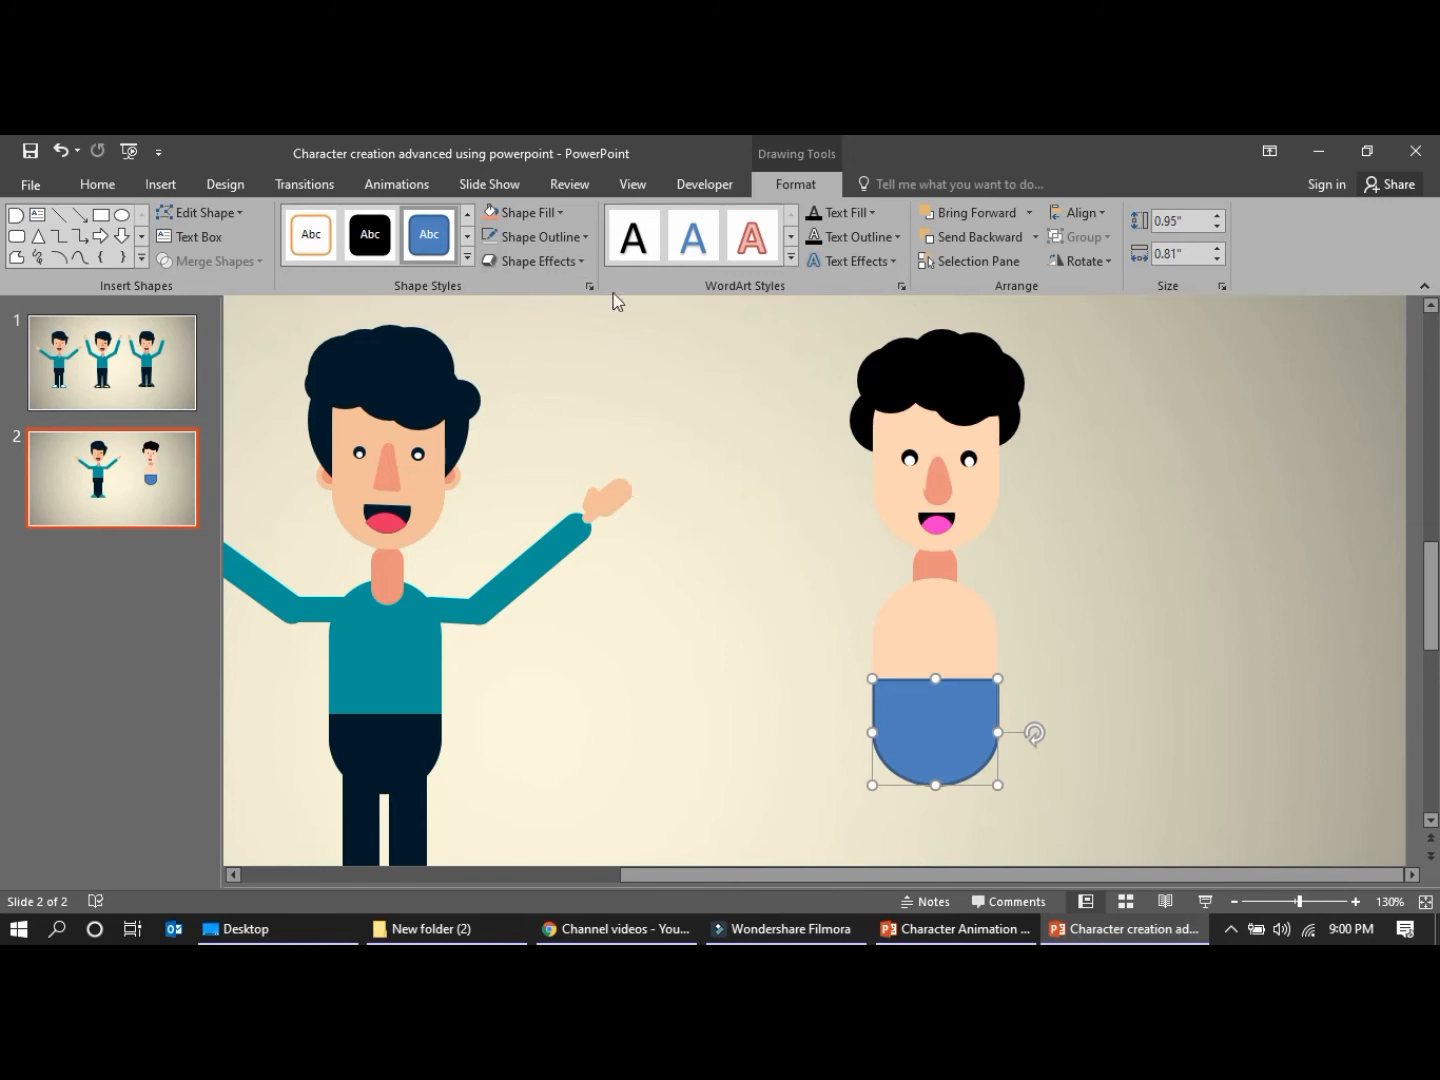
# Remove the outline from the rounded hip shape
pyautogui.click(532, 237)
pyautogui.click(540, 464)
pyautogui.click(633, 534)
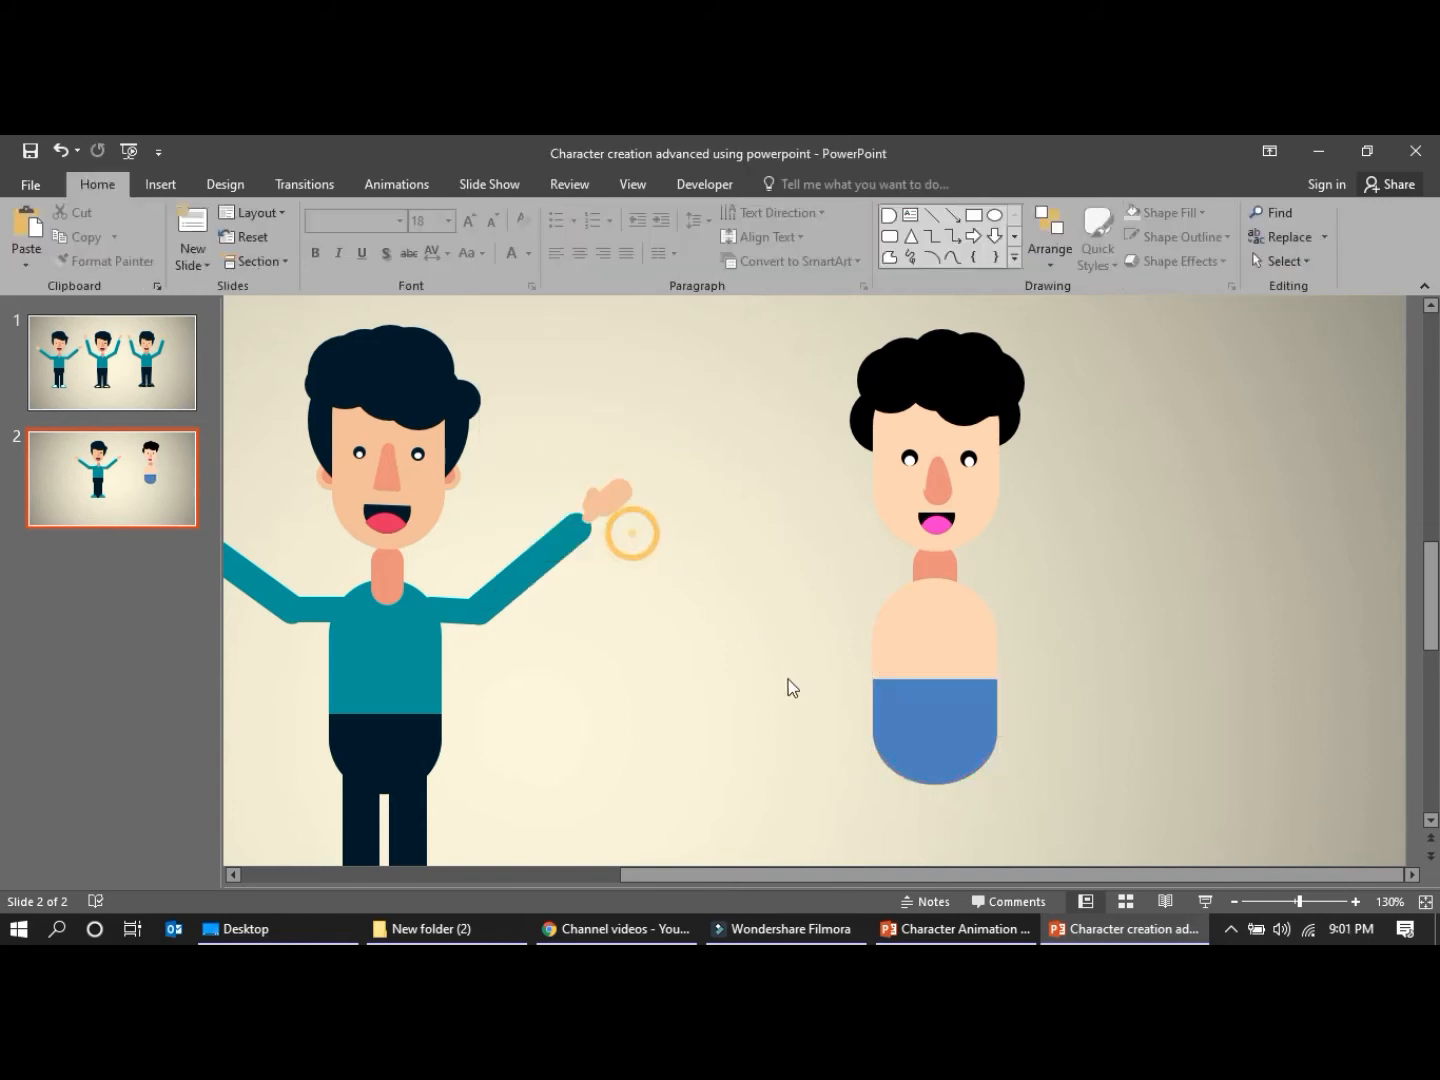
# Fill the torso with the light blue theme colour
pyautogui.click(937, 630)
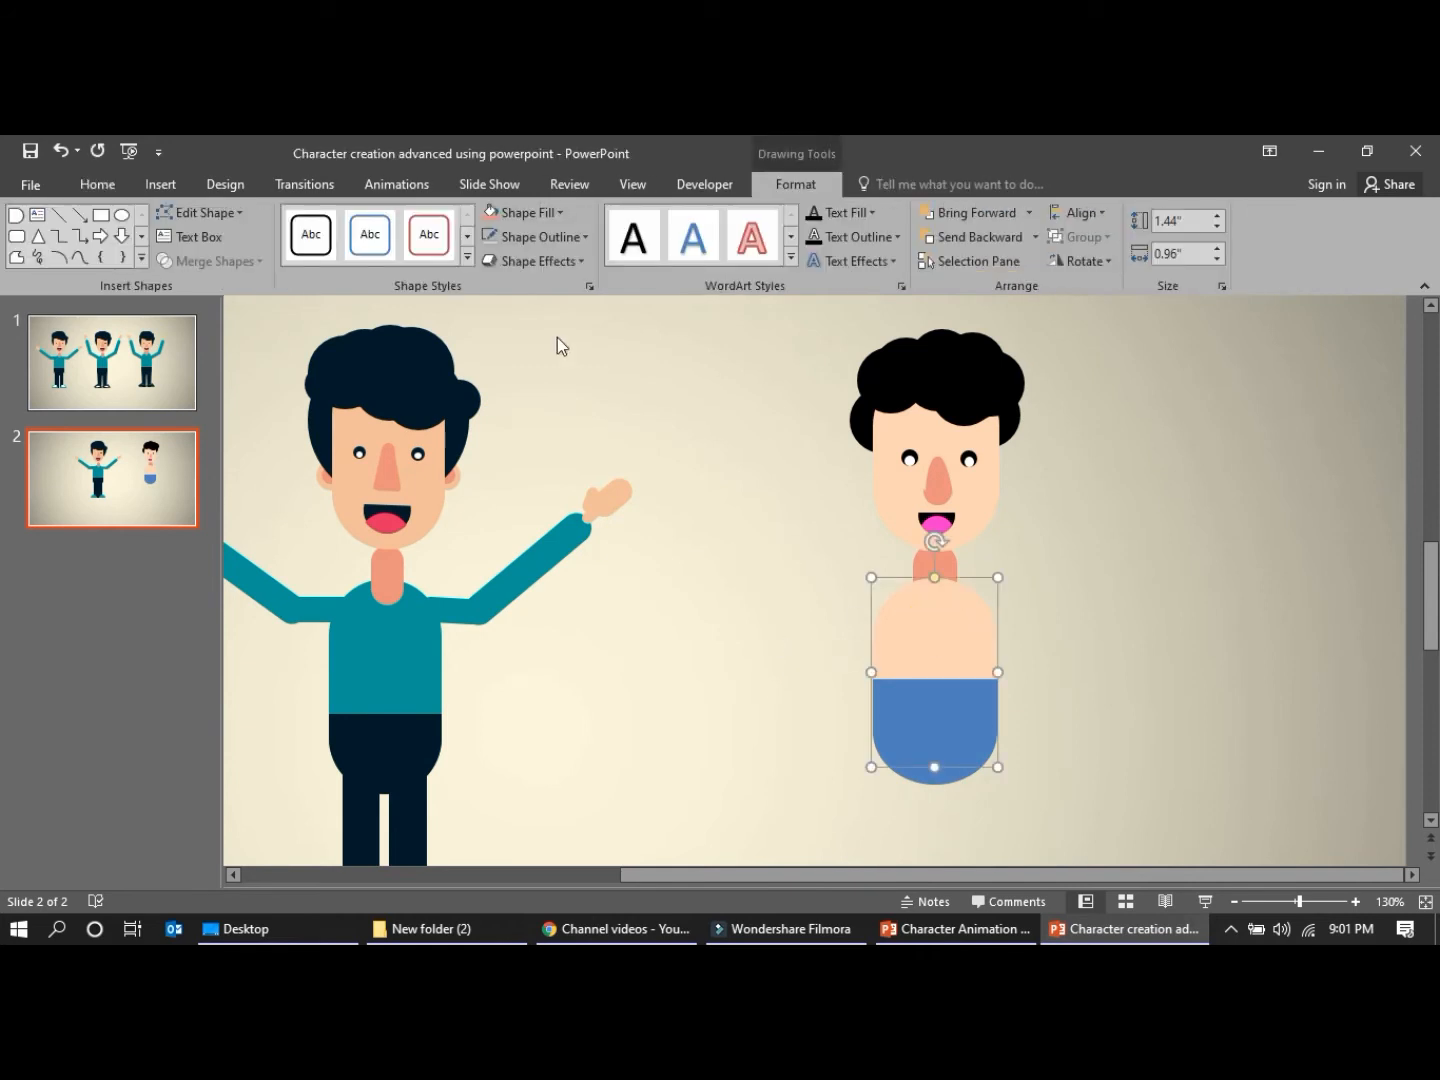
pyautogui.click(560, 212)
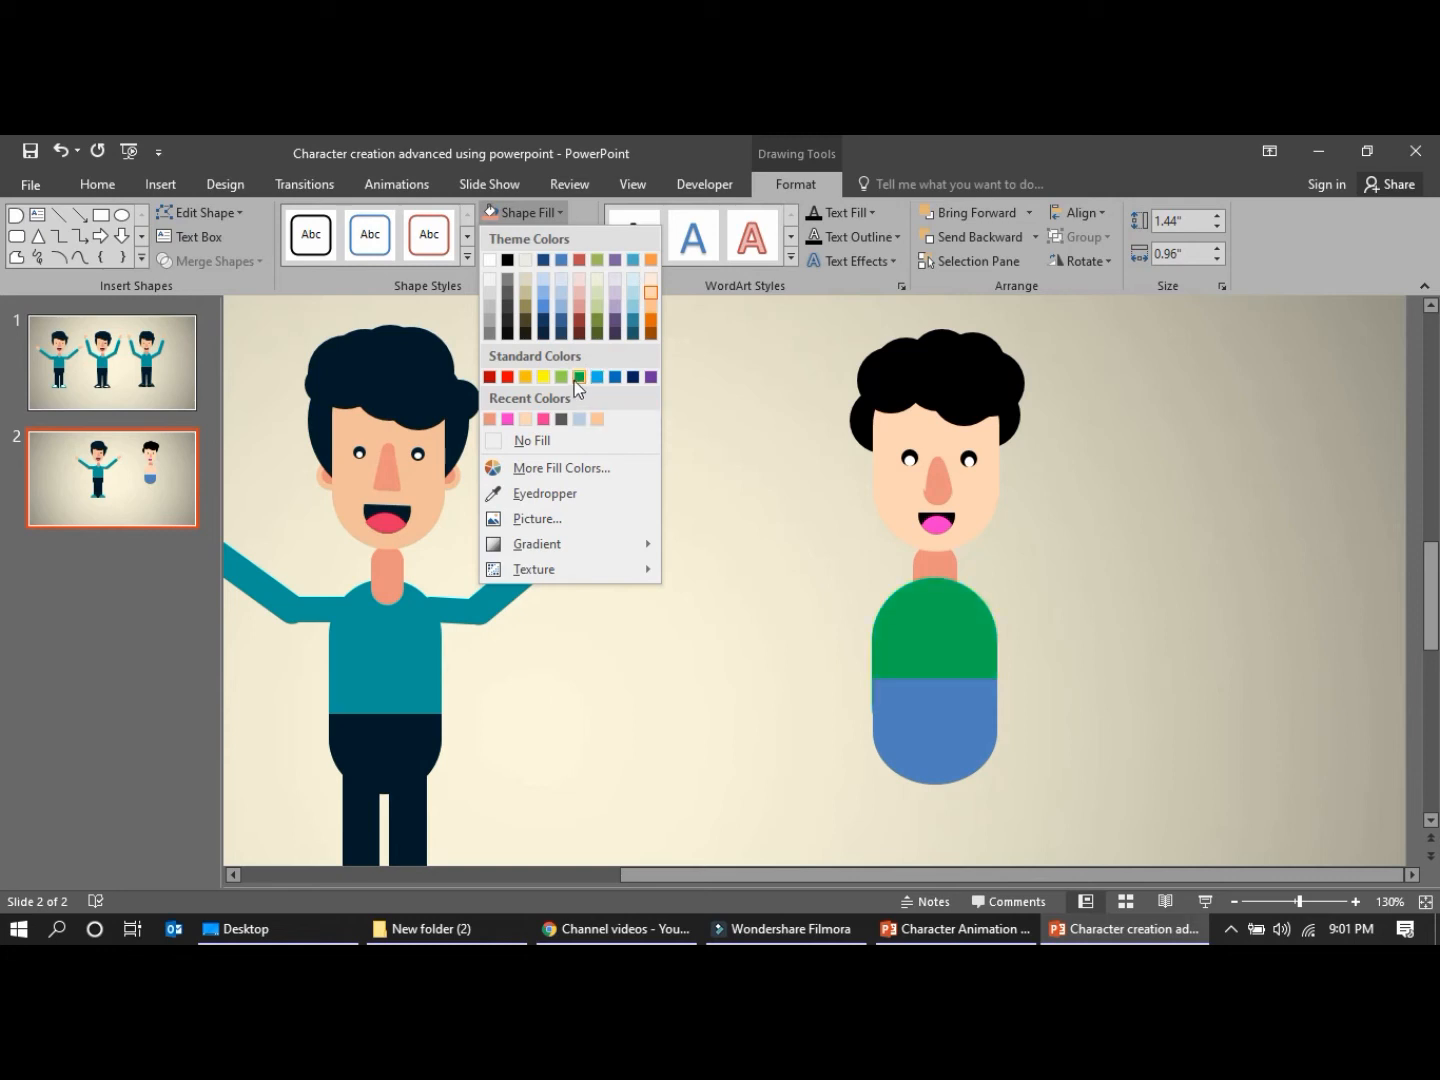
pyautogui.click(633, 260)
# Fill the rounded hip shape with the darkest shade of the dark blue theme colour
pyautogui.click(931, 776)
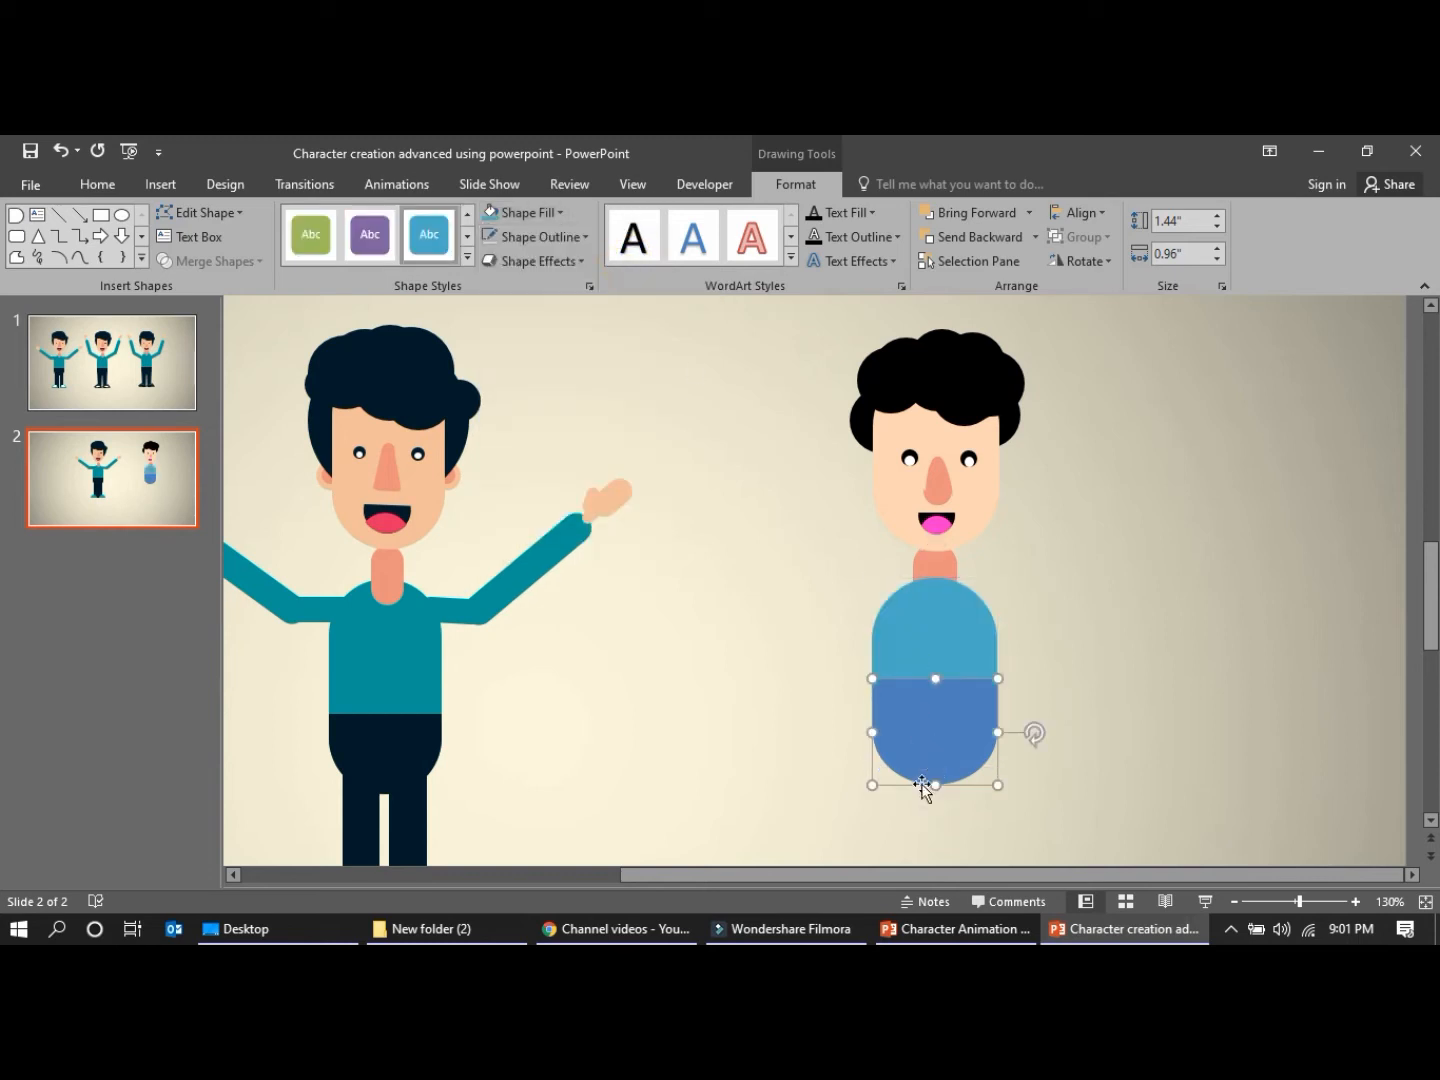
pyautogui.click(560, 212)
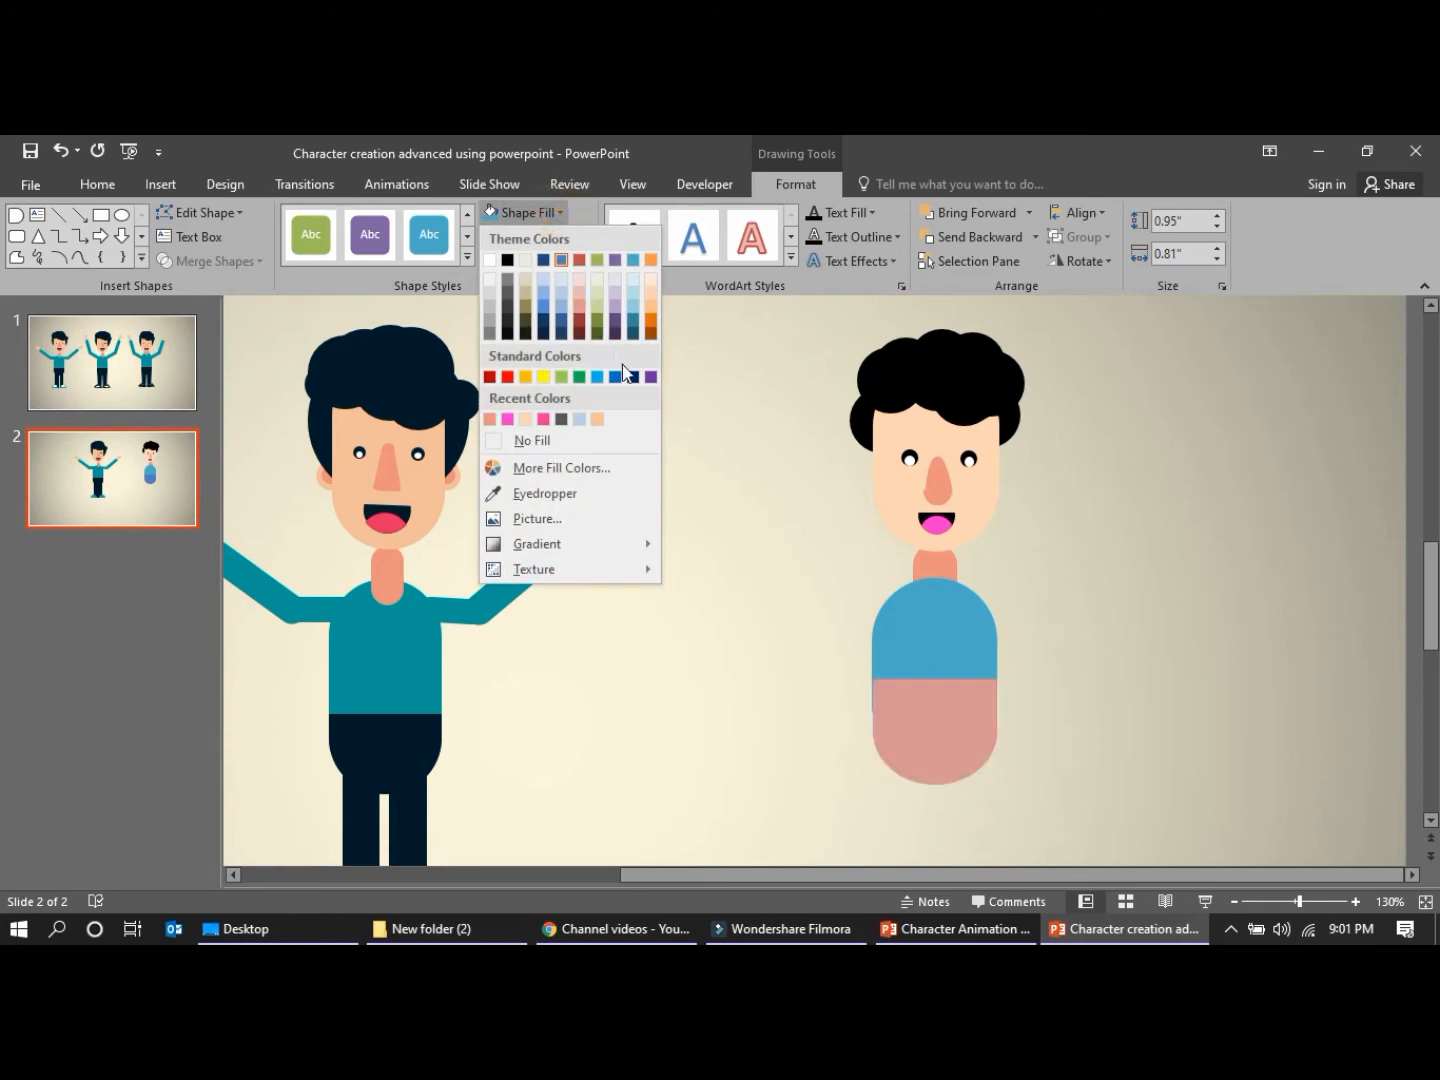
pyautogui.click(543, 322)
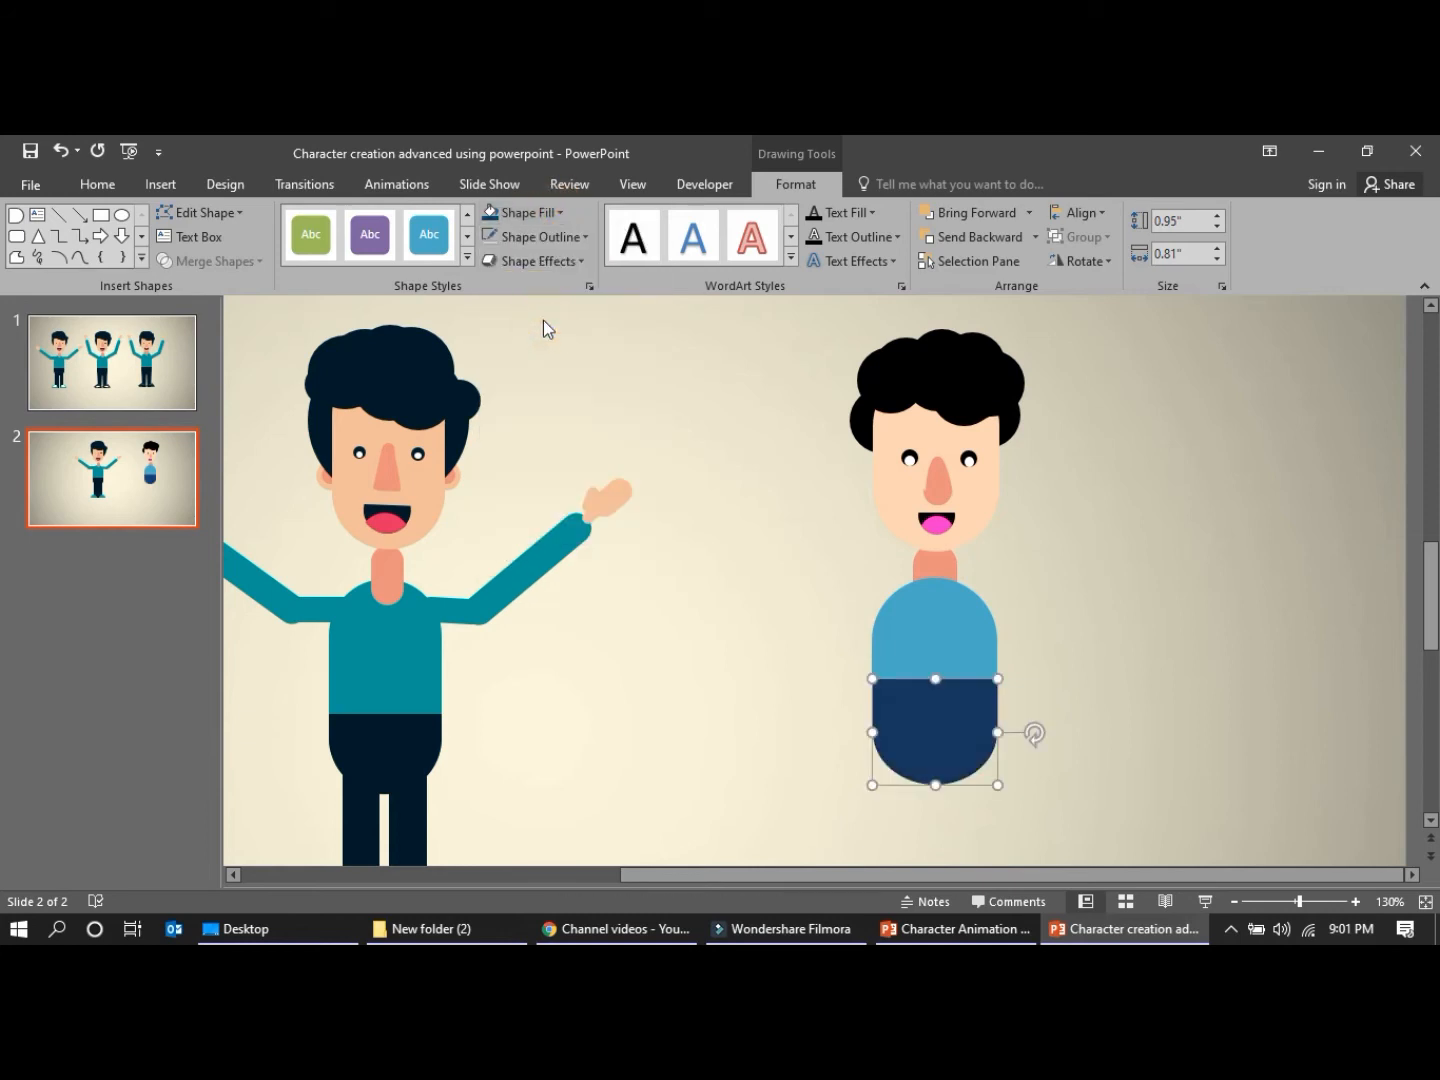
pyautogui.click(563, 212)
pyautogui.click(540, 335)
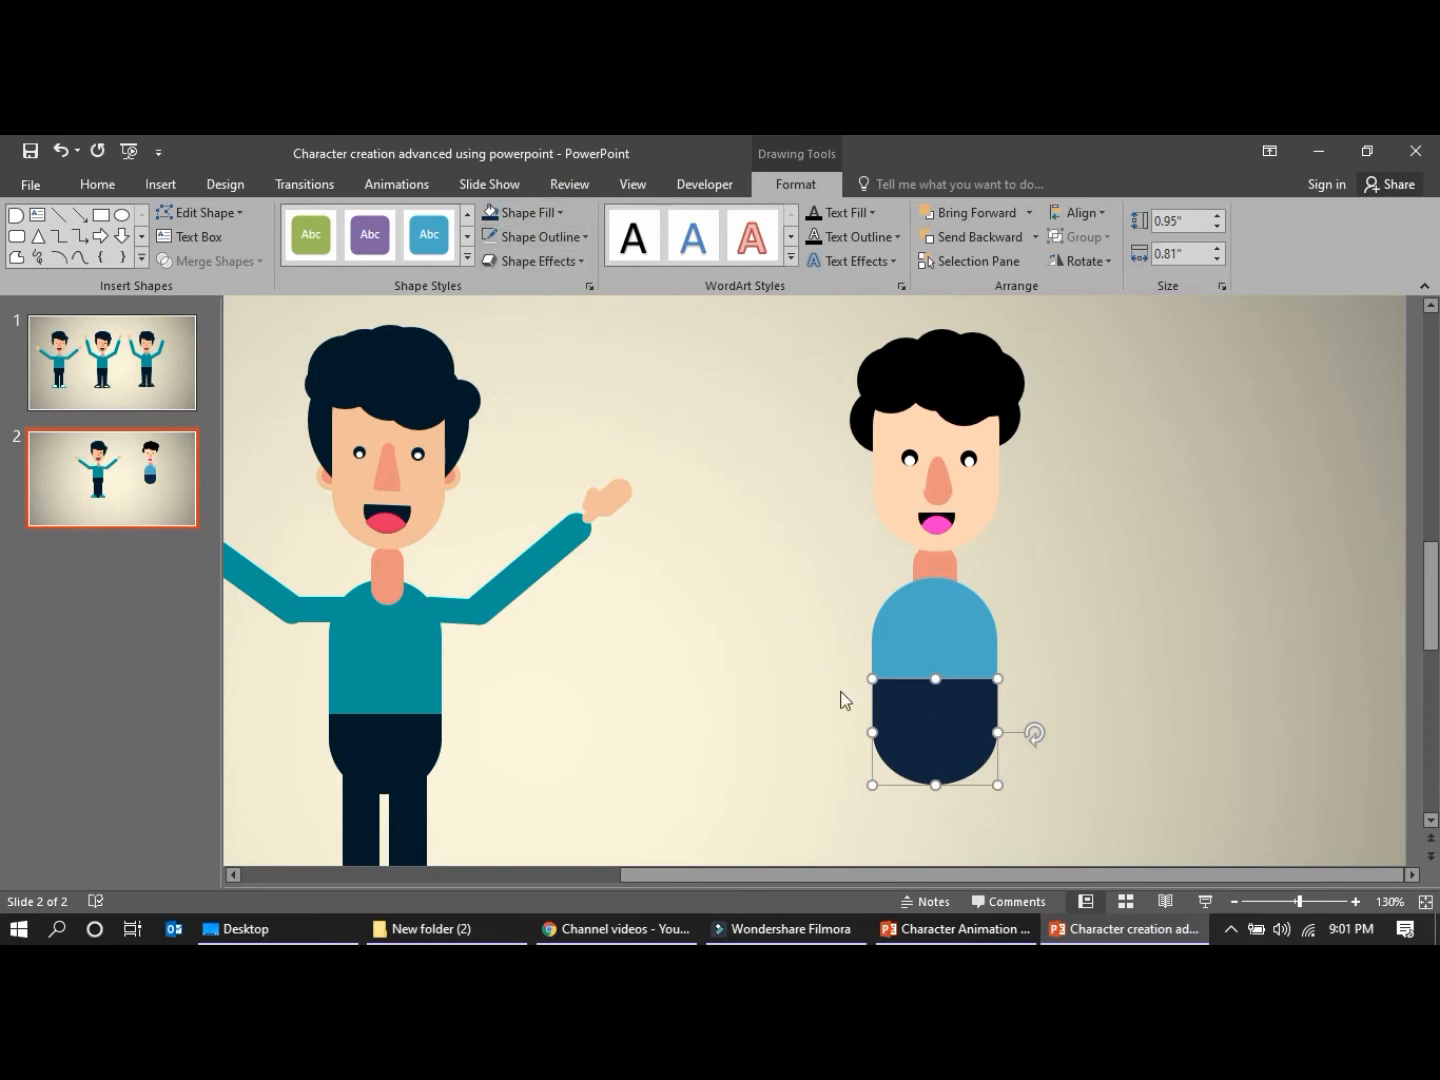
pyautogui.click(862, 770)
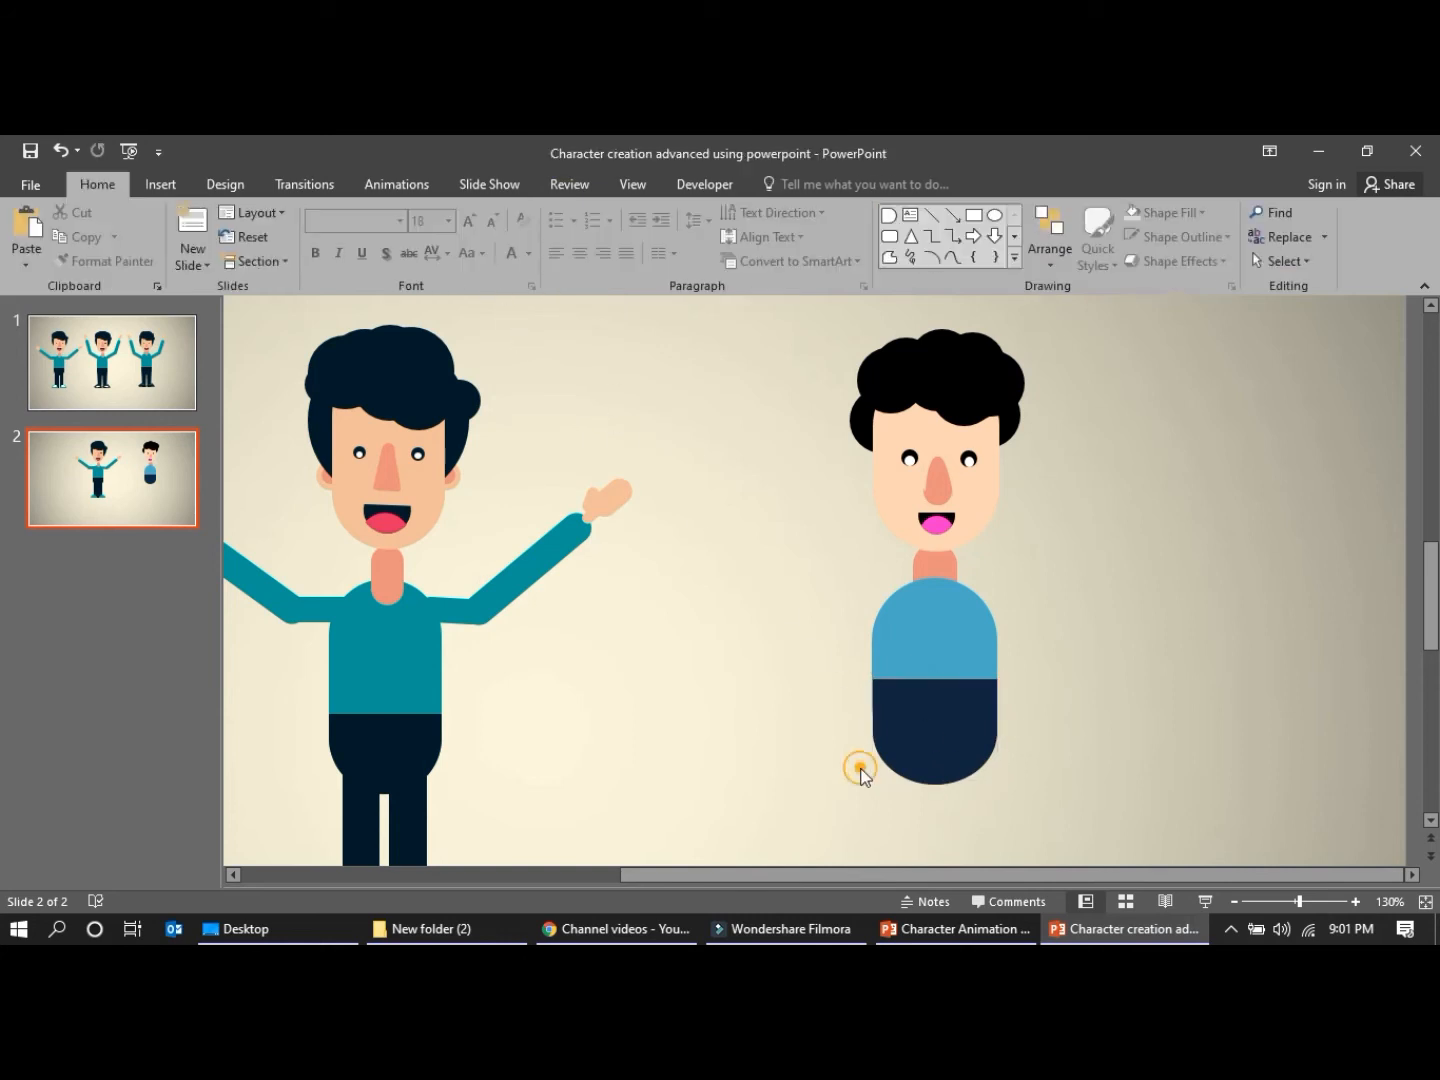
# Draw a rectangle 1.22" high by 0.21" wide under the hips as a leg and place a copy beside it as the second leg
pyautogui.click(915, 715)
pyautogui.scroll(-3, 822, 720)
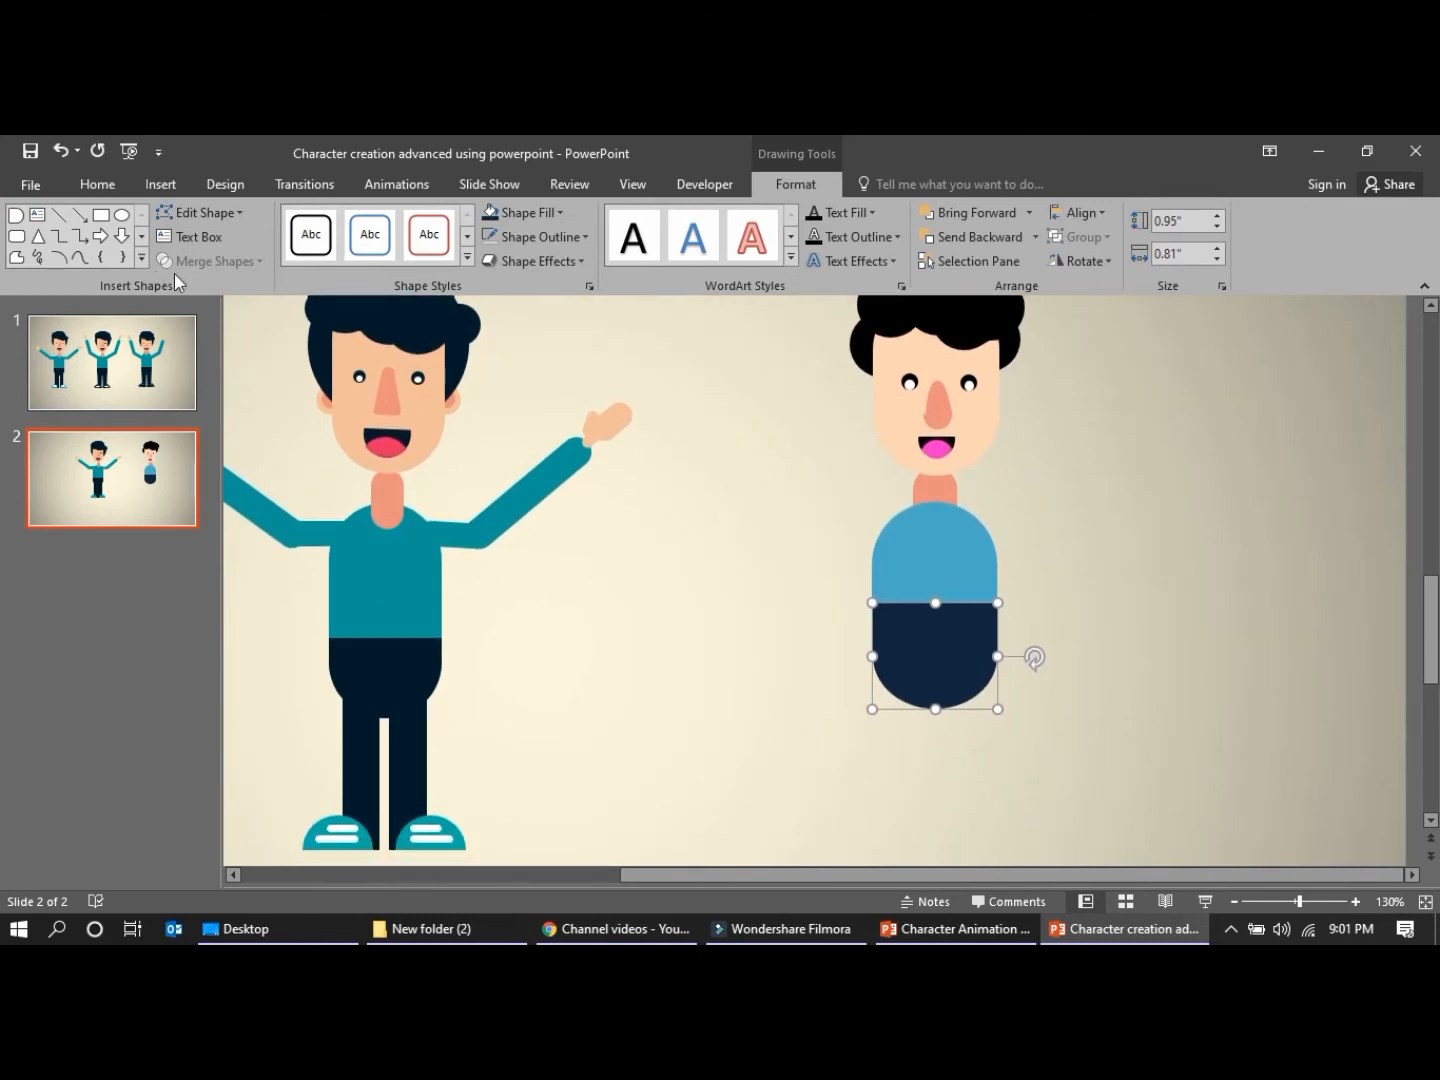
pyautogui.click(918, 563)
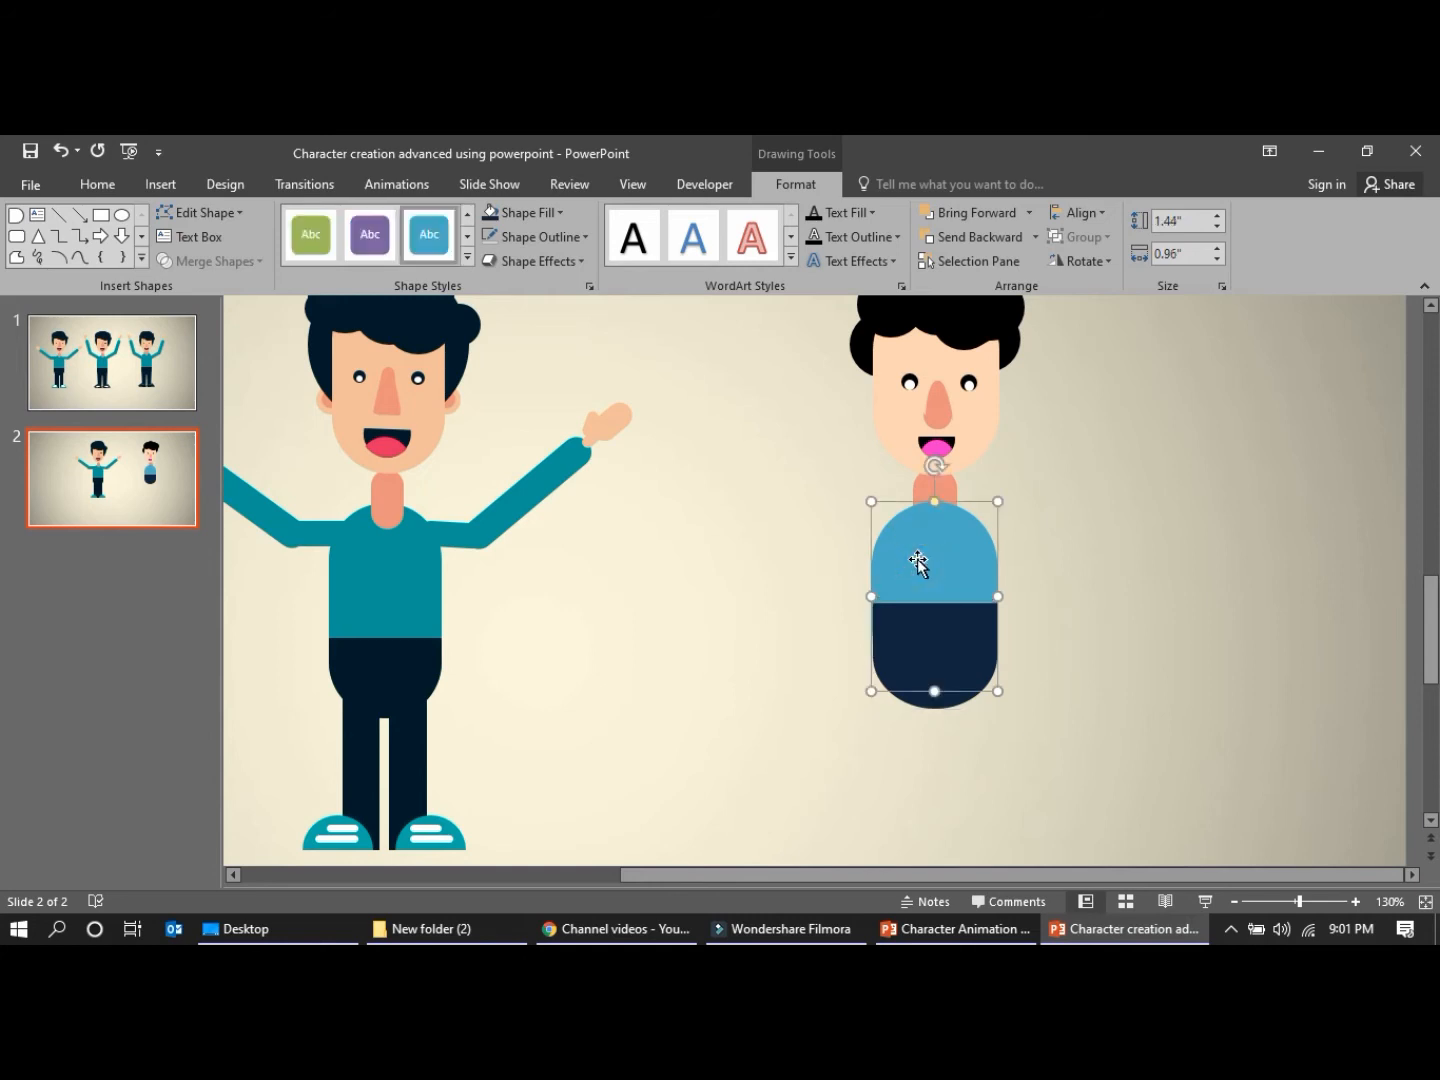
pyautogui.click(103, 216)
pyautogui.moveTo(903, 683)
pyautogui.mouseDown()
pyautogui.moveTo(914, 813)
pyautogui.moveTo(826, 841)
pyautogui.moveTo(872, 842)
pyautogui.mouseUp()
pyautogui.moveTo(888, 747); pyautogui.dragTo(968, 719)
pyautogui.hotkey('ctrl', 'v')
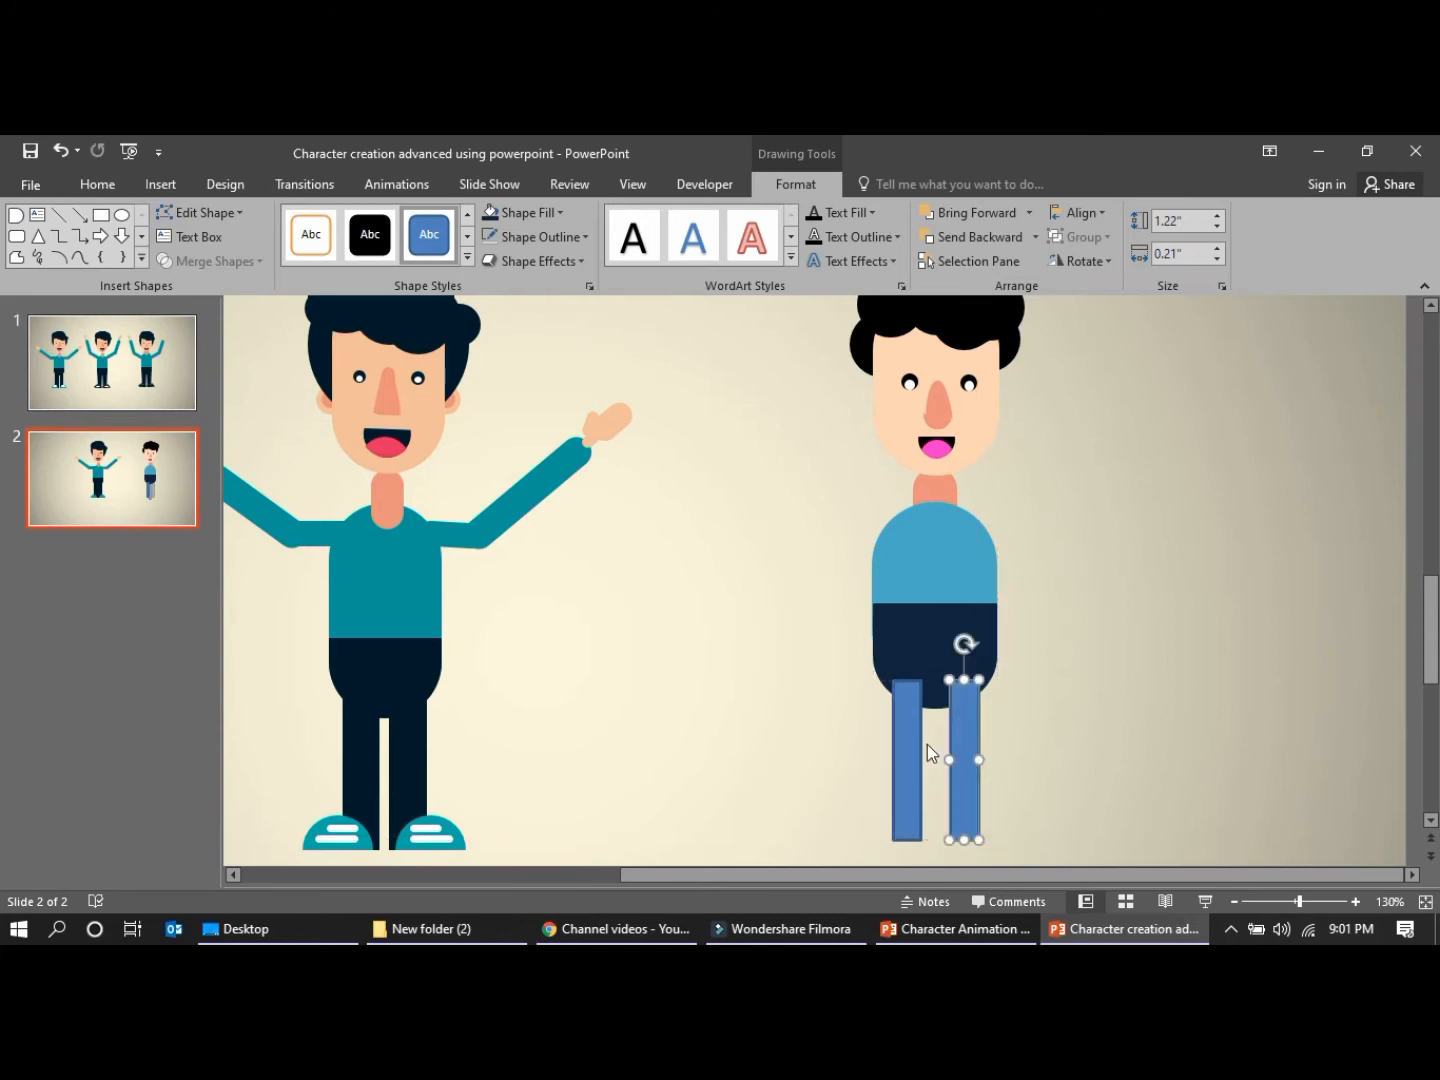
# Remove both legs' outlines, fill them with the hips' dark navy shade, and nudge them slightly up and left
pyautogui.keyDown('shift'); pyautogui.click(910, 746); pyautogui.keyUp('shift')
pyautogui.click(532, 239)
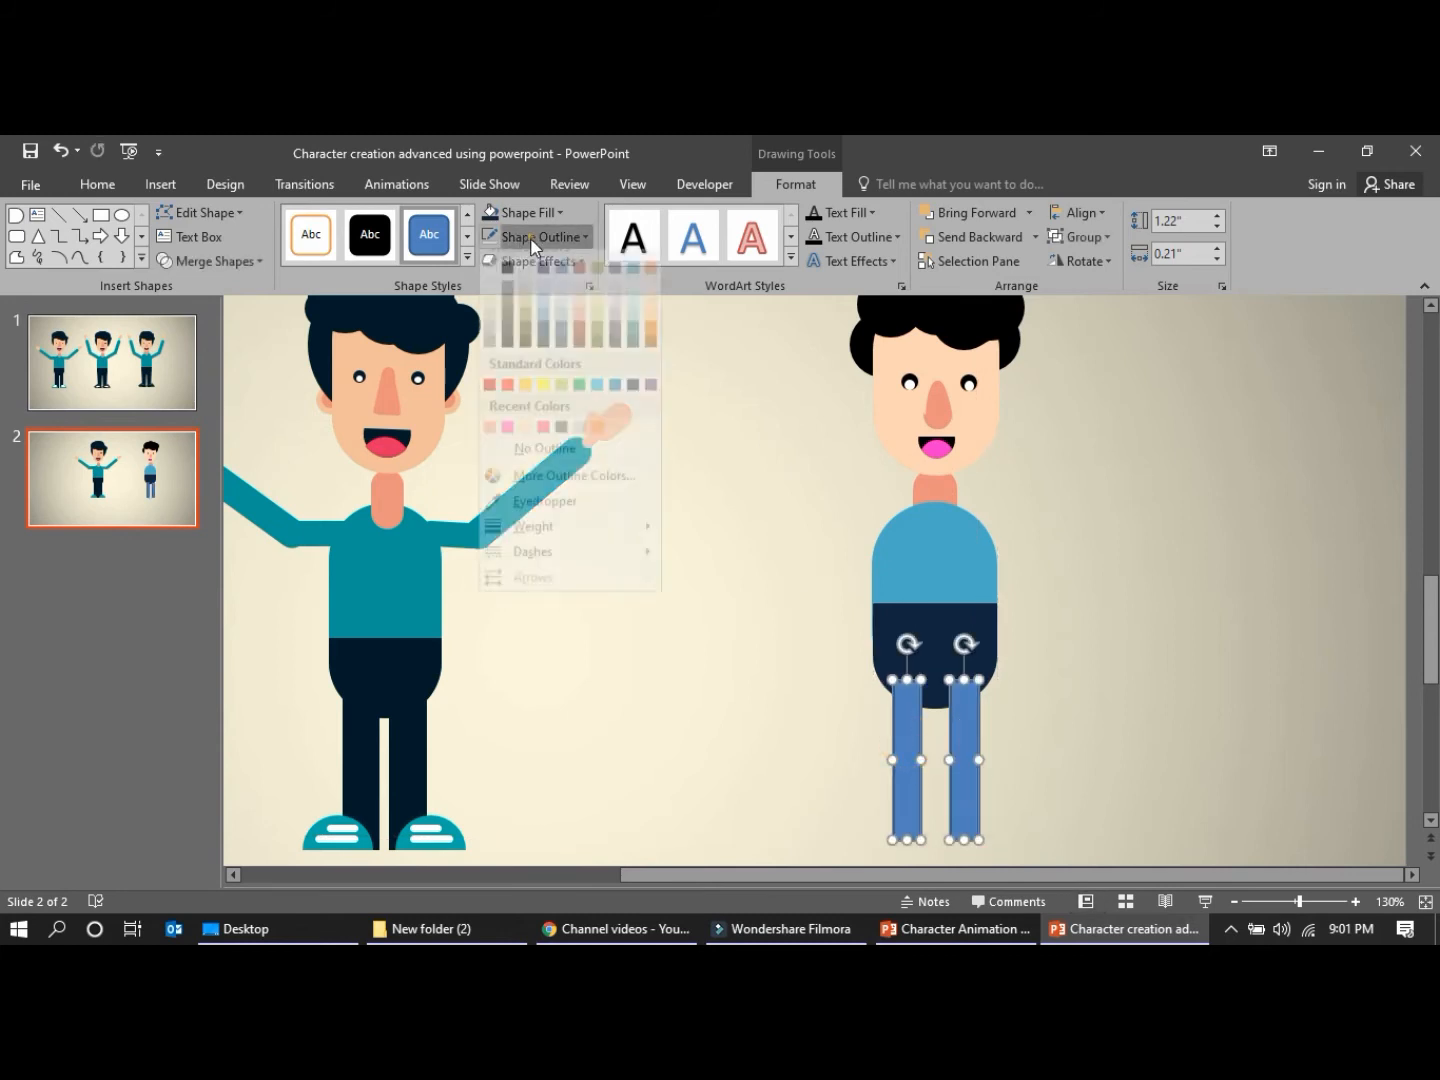
pyautogui.click(541, 471)
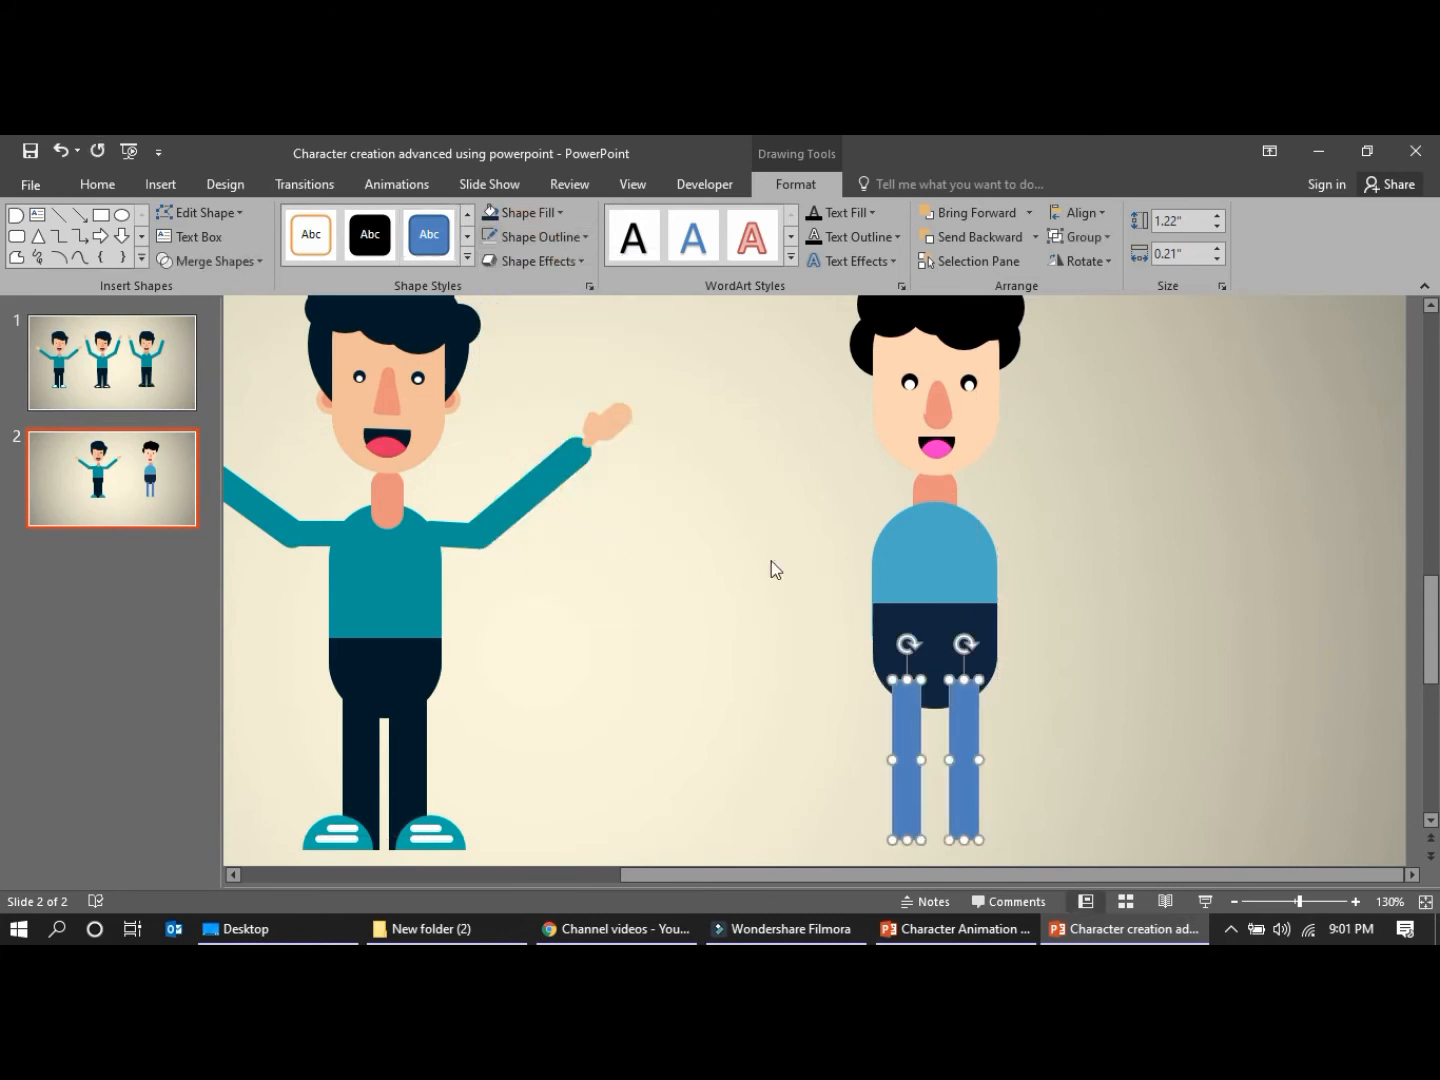
pyautogui.click(560, 211)
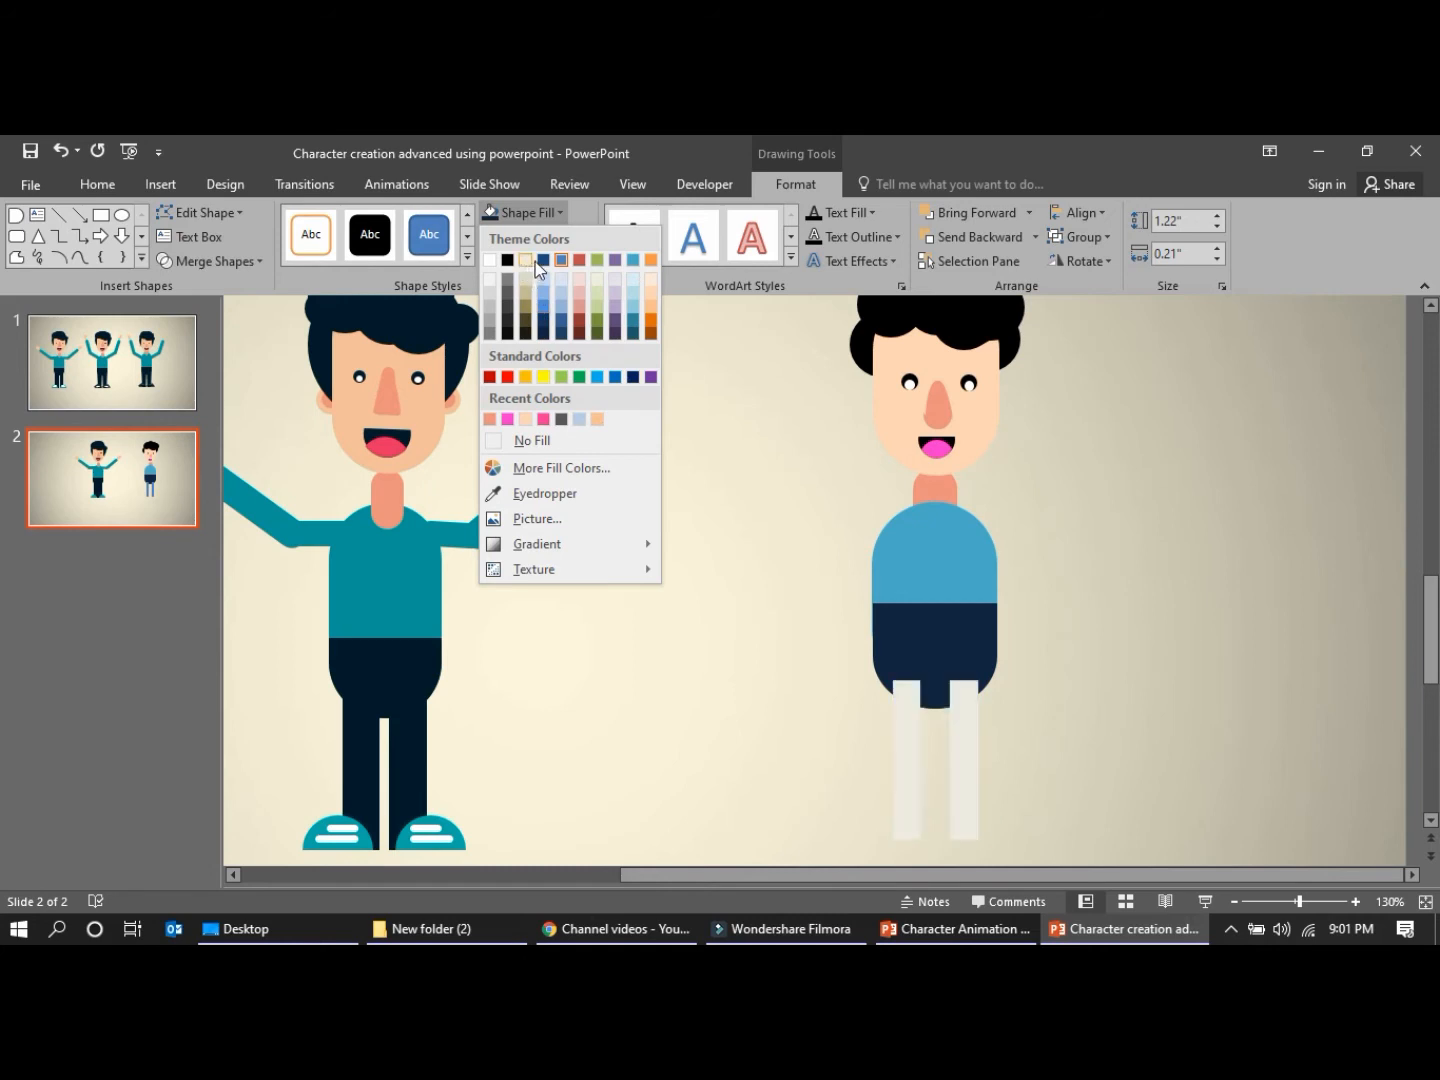
pyautogui.click(545, 338)
pyautogui.moveTo(902, 757); pyautogui.dragTo(897, 762)
pyautogui.click(763, 767)
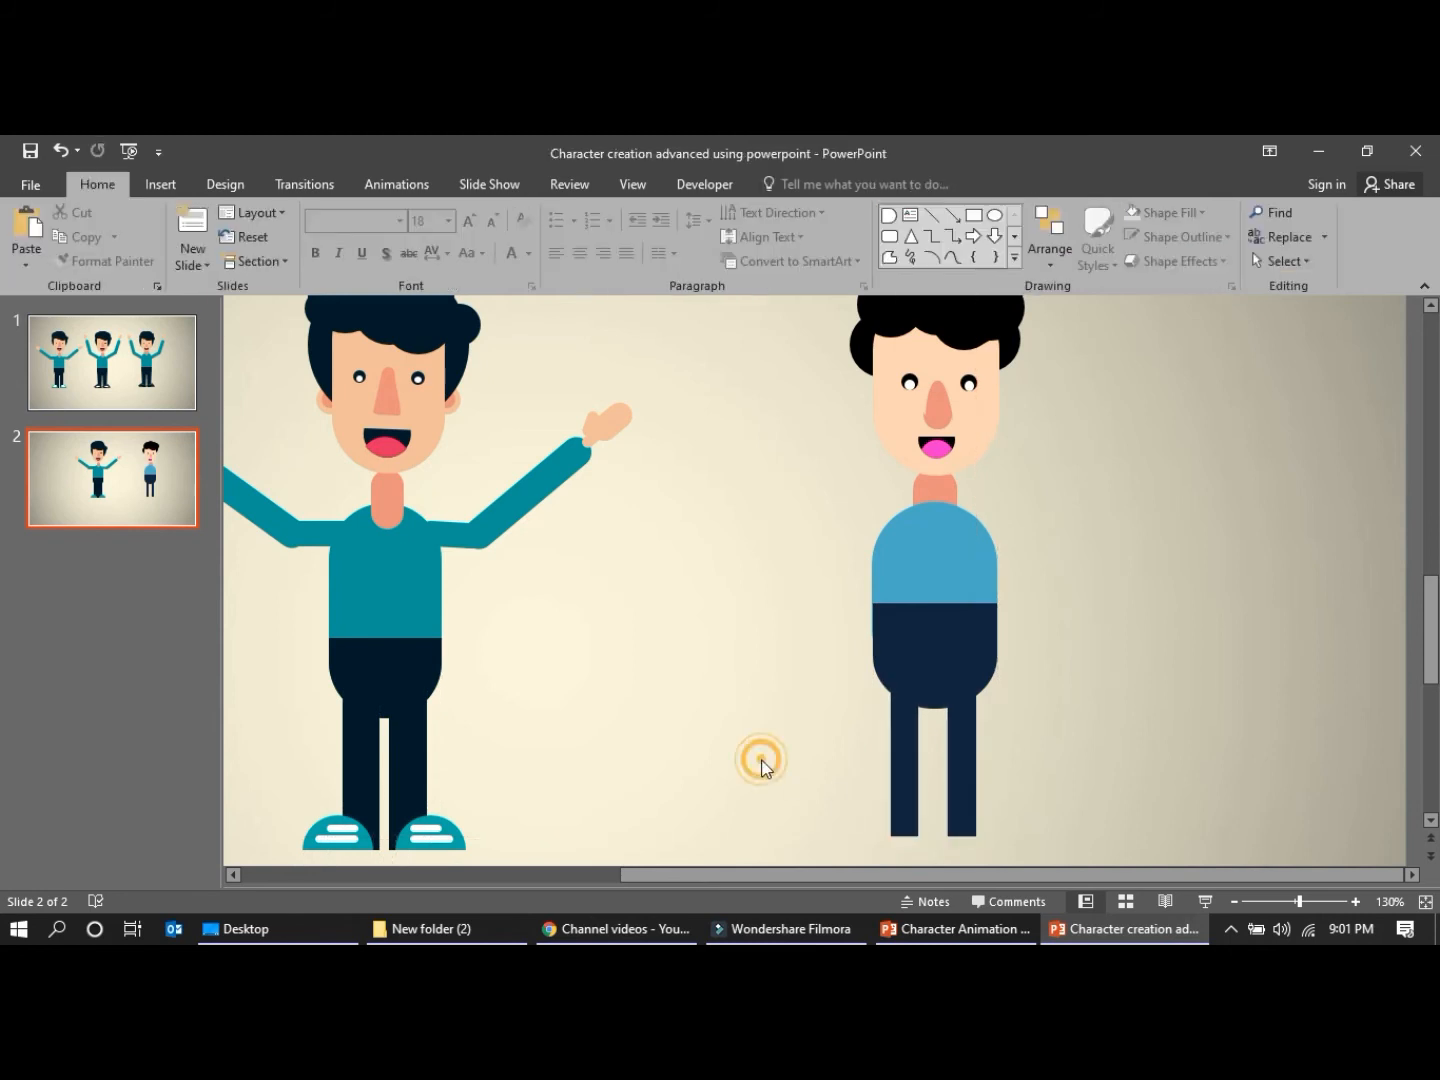
# Duplicate the mouth's black half-round shape, enlarge it to 0.24" by 0.42", flip it flat side down, and place one at each foot as shoes
pyautogui.click(948, 448)
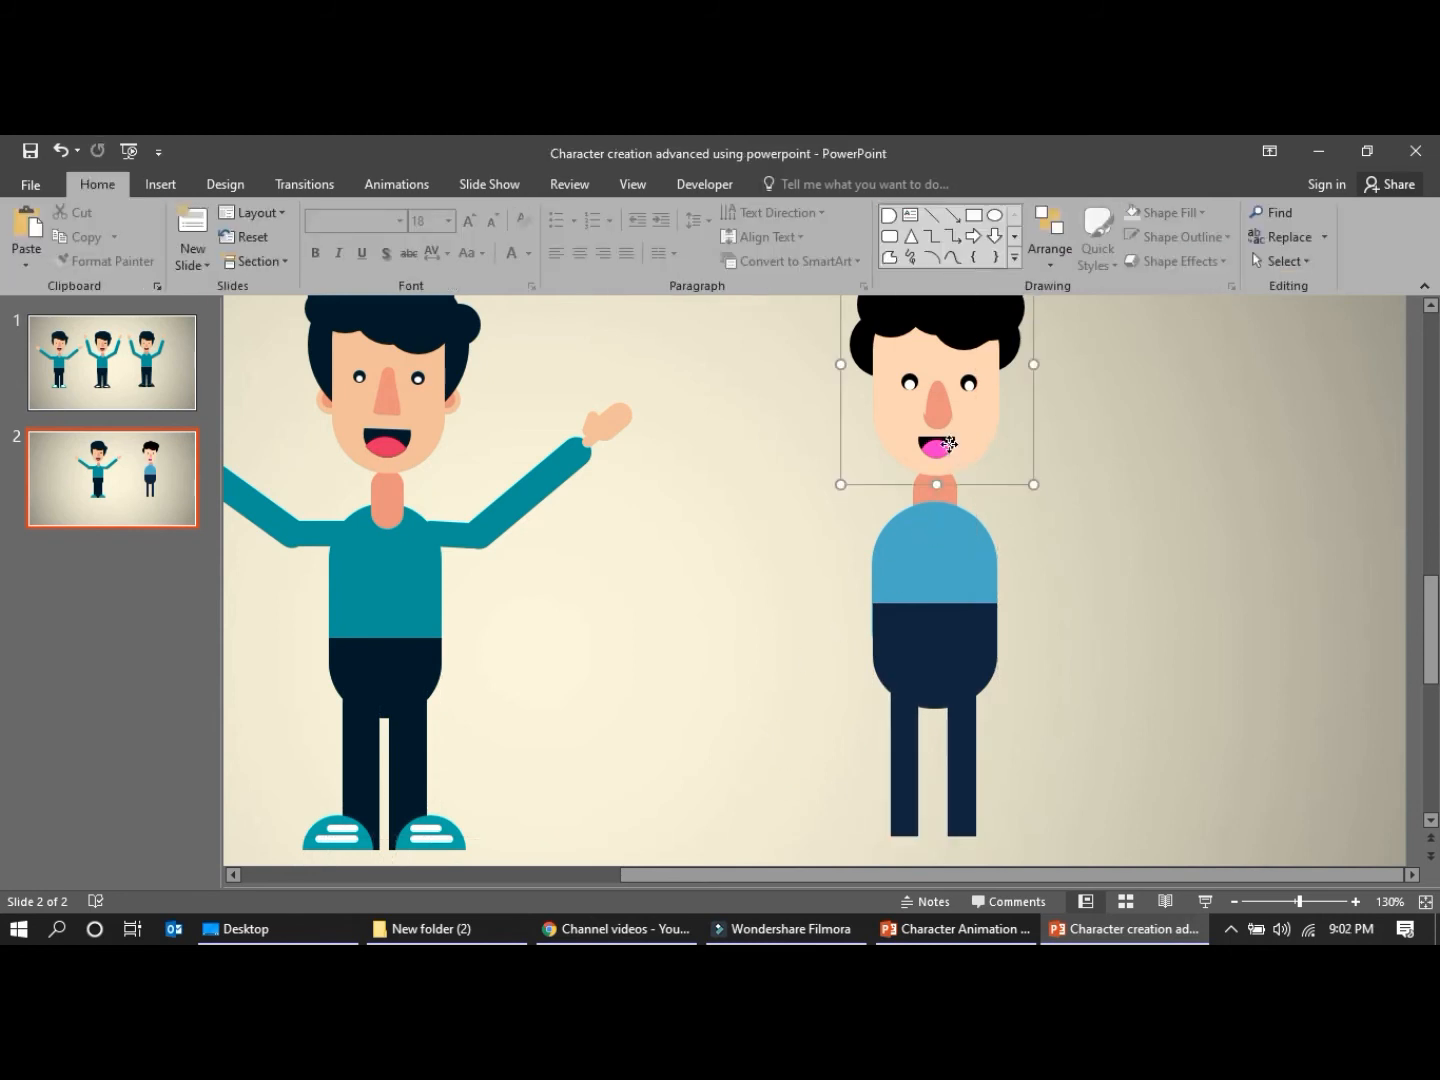
pyautogui.click(948, 446)
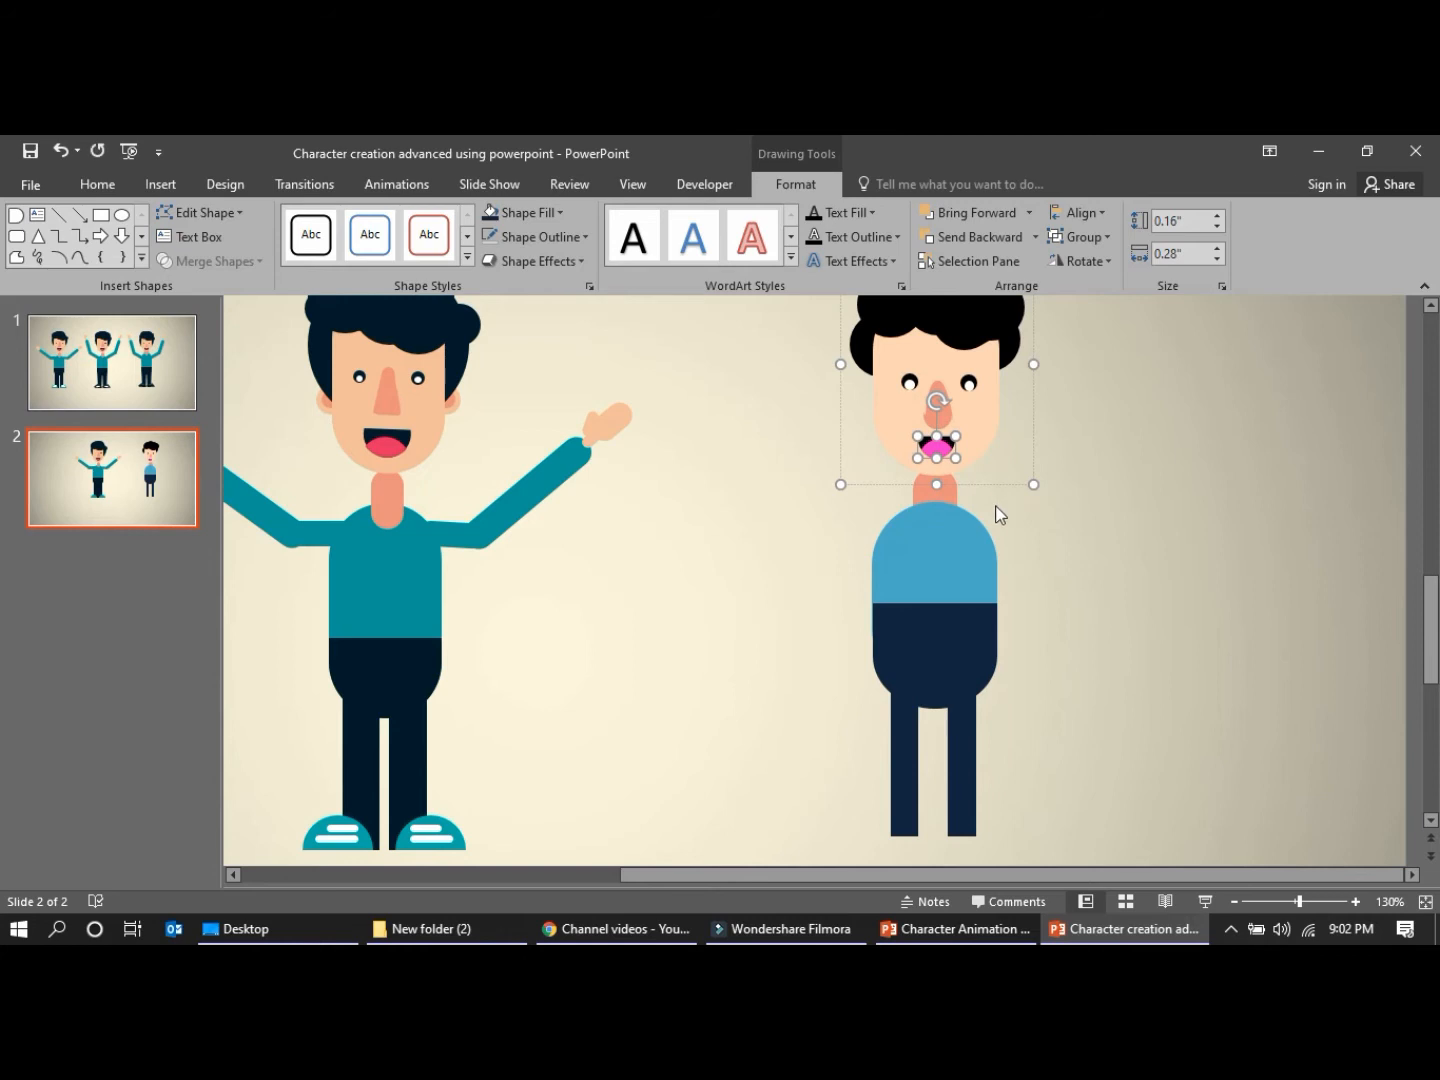
pyautogui.hotkey('ctrl', 'd')
pyautogui.moveTo(952, 473); pyautogui.dragTo(886, 703)
pyautogui.hotkey('ctrl', 'v')
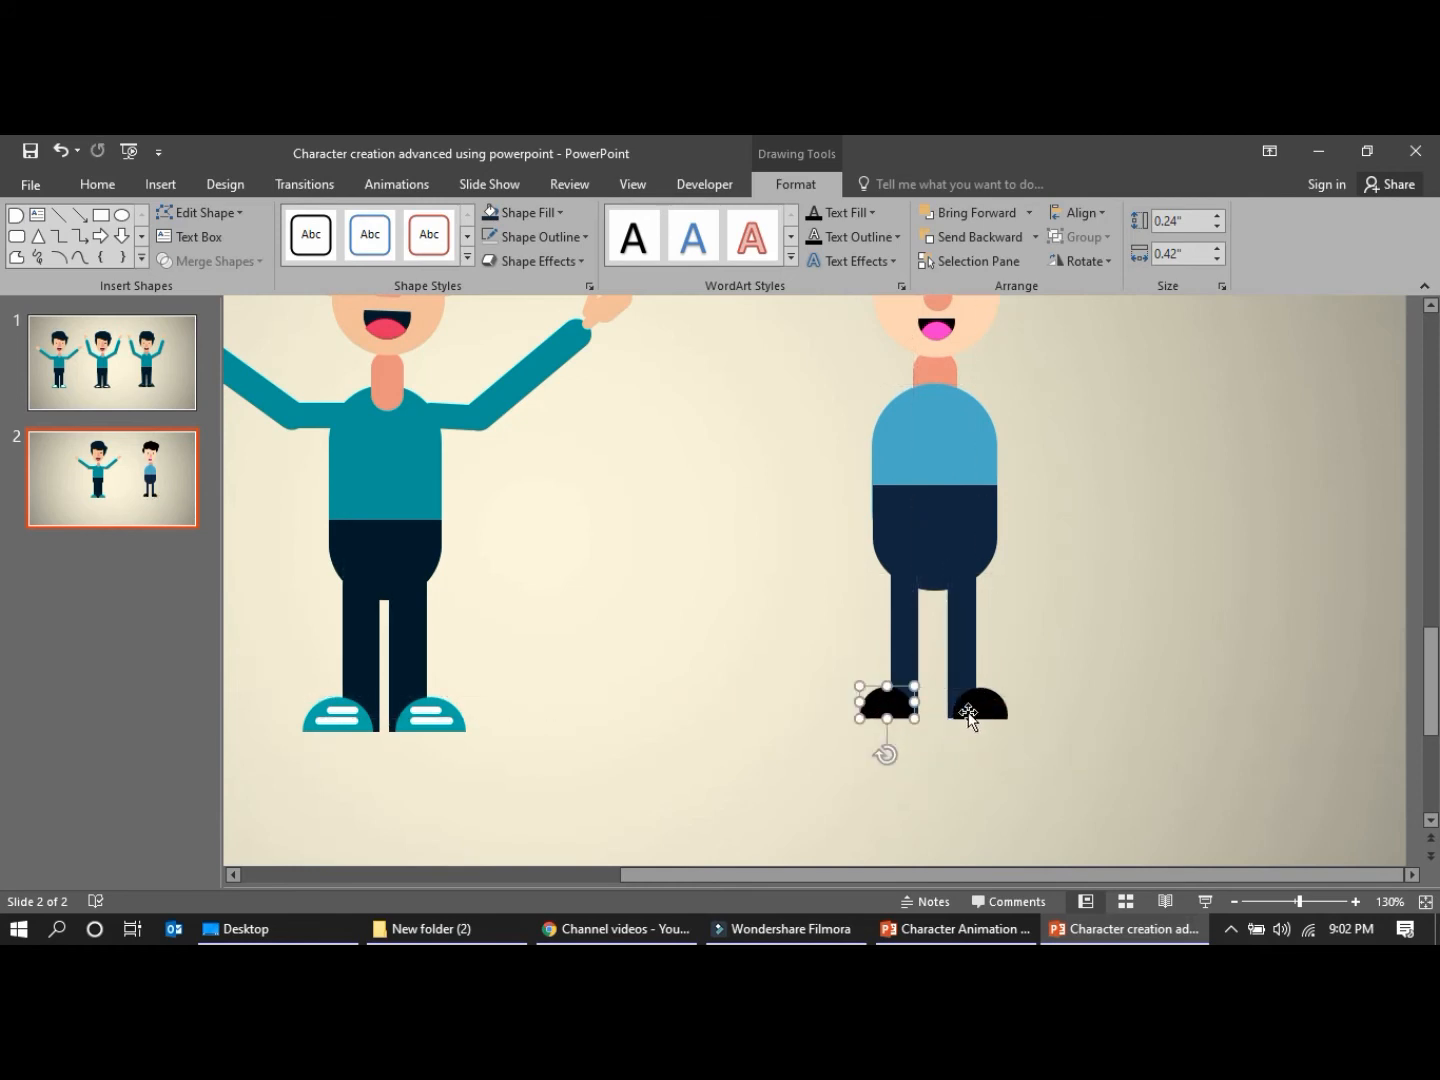
# Fill both shoes with the torso's light blue using the Eyedropper
pyautogui.keyDown('shift'); pyautogui.click(976, 705); pyautogui.keyUp('shift')
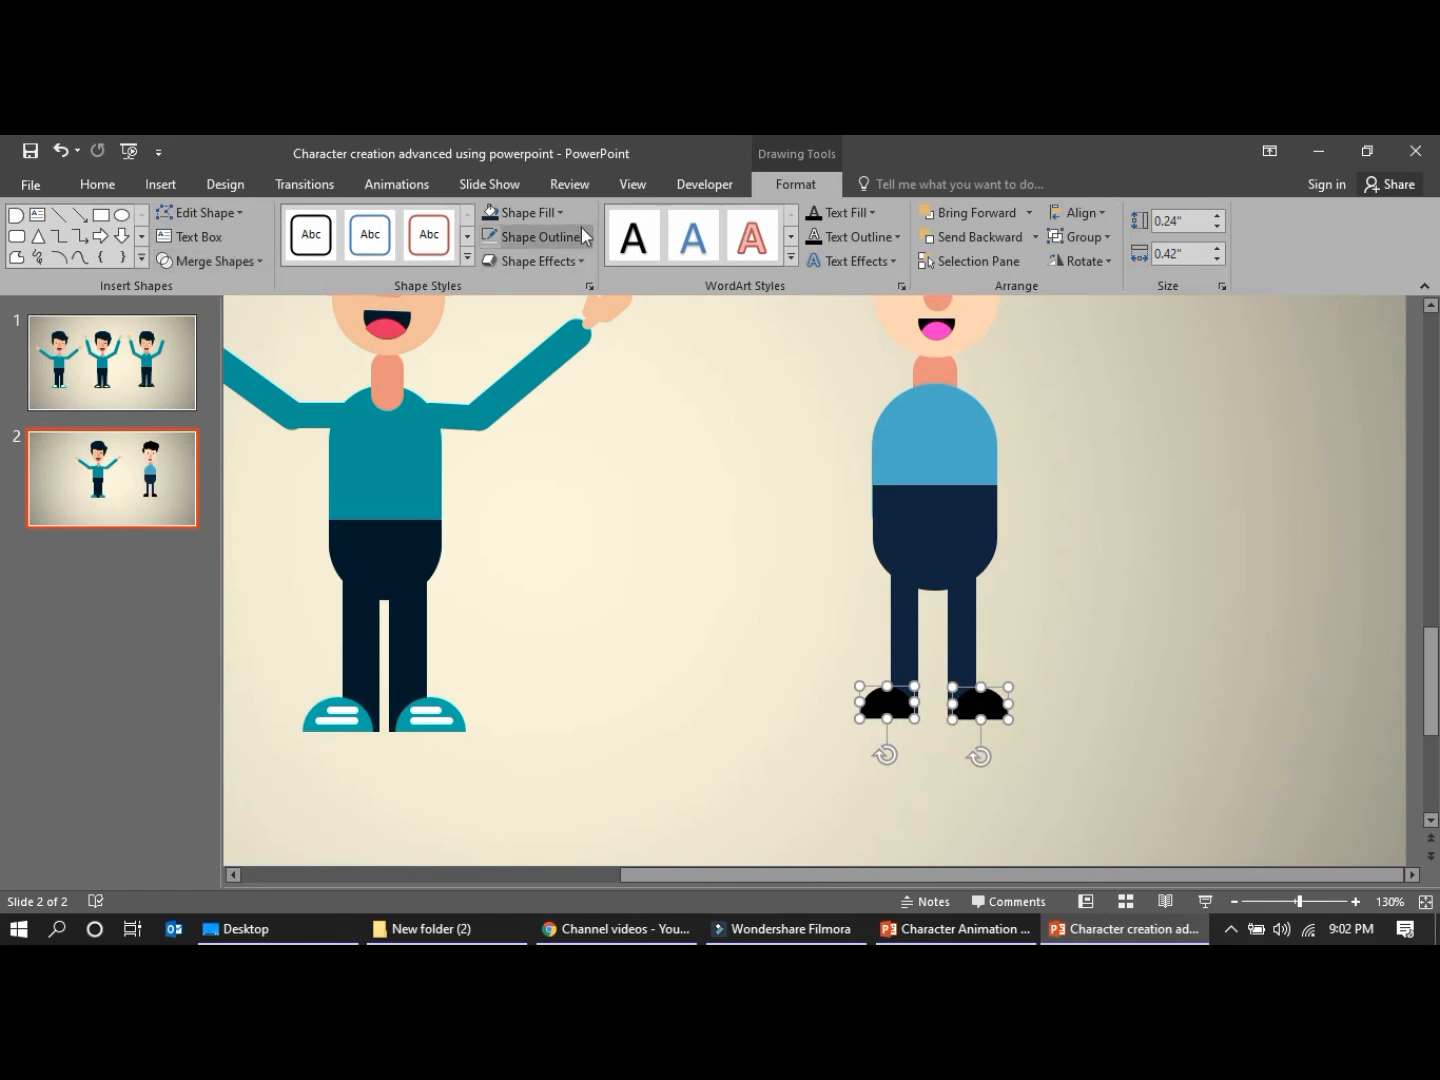
pyautogui.click(558, 212)
pyautogui.click(550, 491)
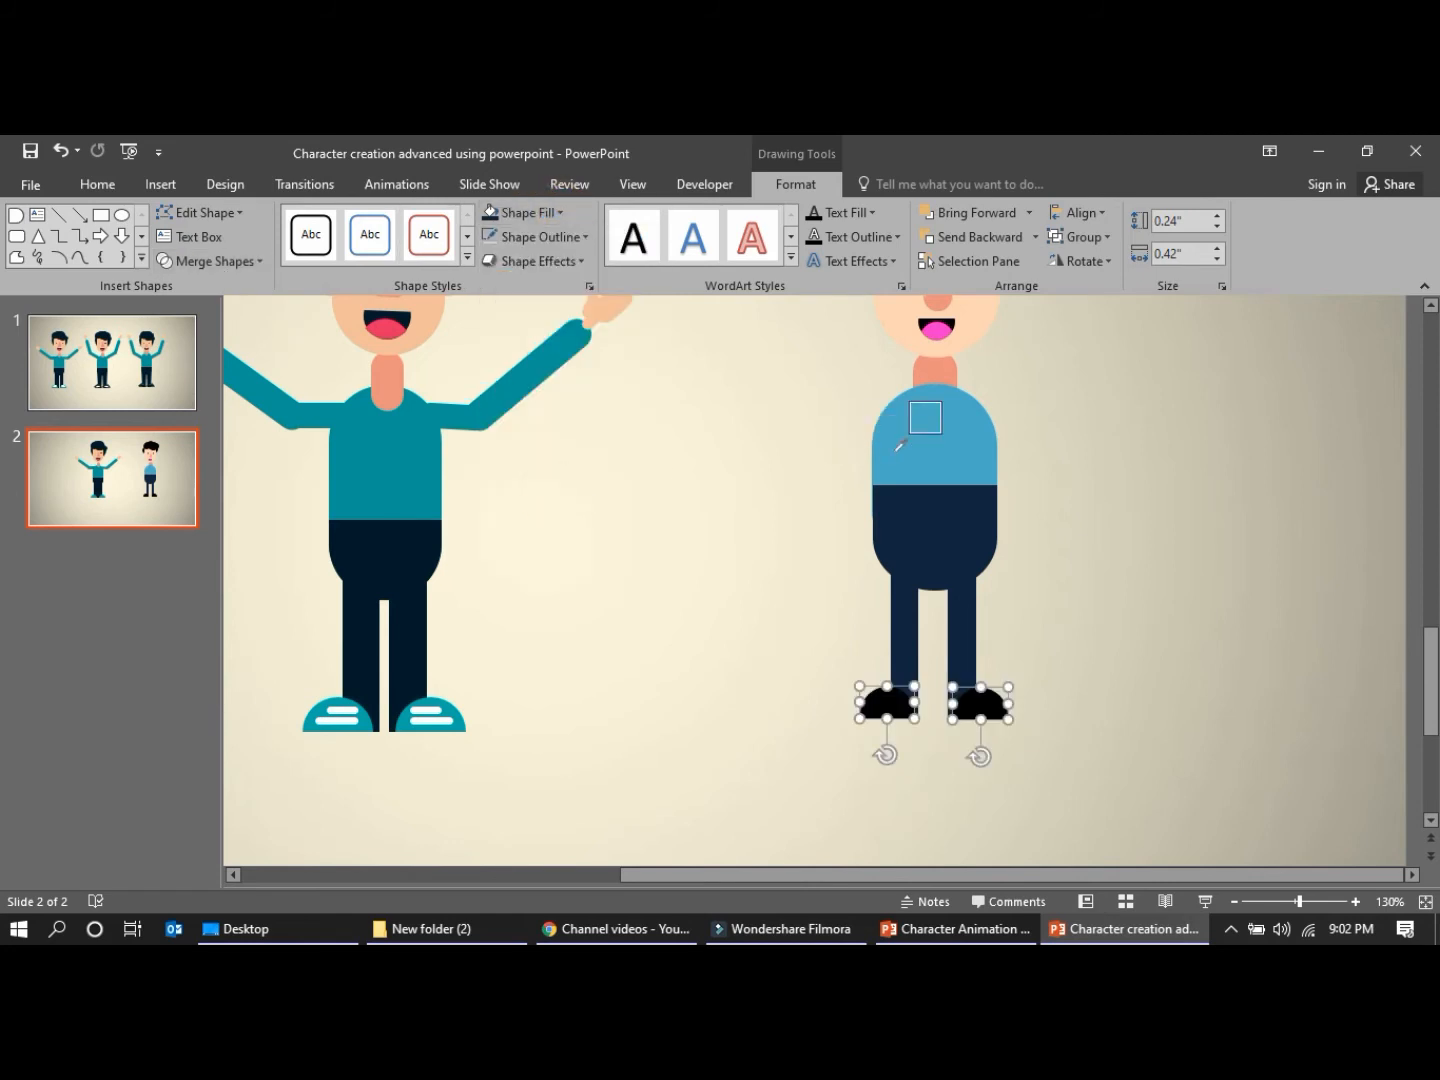
pyautogui.click(923, 440)
pyautogui.click(668, 534)
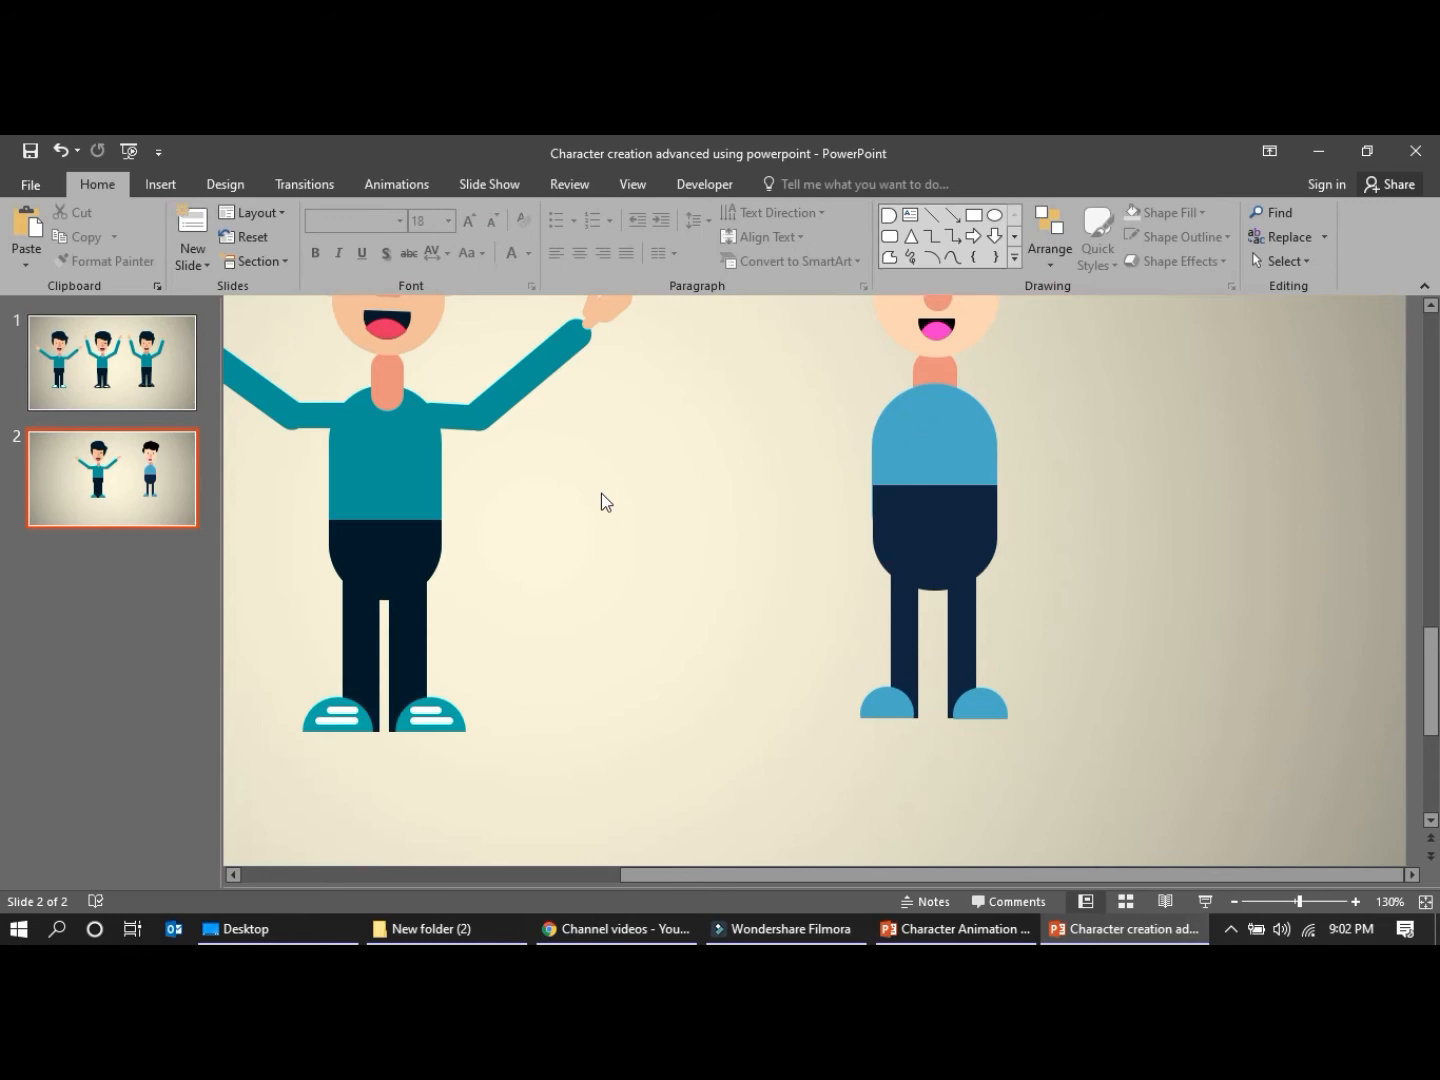
# Widen both legs toward each other to narrow the gap between them
pyautogui.click(900, 628)
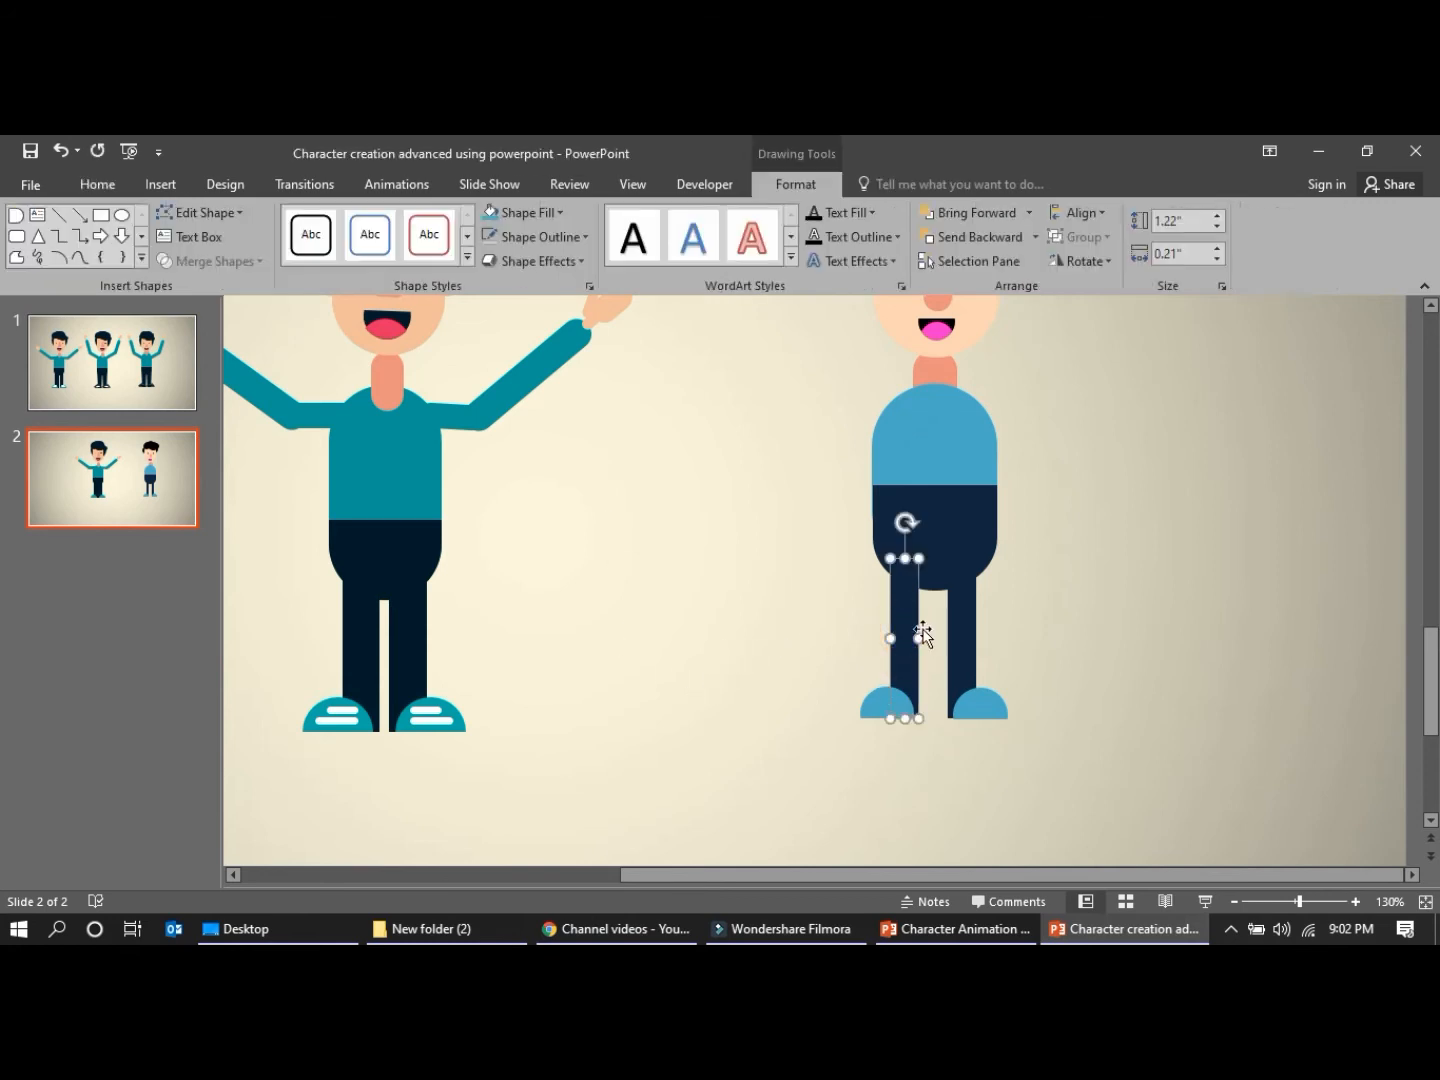
pyautogui.click(955, 630)
pyautogui.moveTo(948, 638); pyautogui.dragTo(937, 638)
pyautogui.click(878, 765)
# Move the right-hand shoe slightly inward under its leg and reduce its height to 0.22"
pyautogui.click(977, 712)
pyautogui.moveTo(980, 720); pyautogui.dragTo(958, 693)
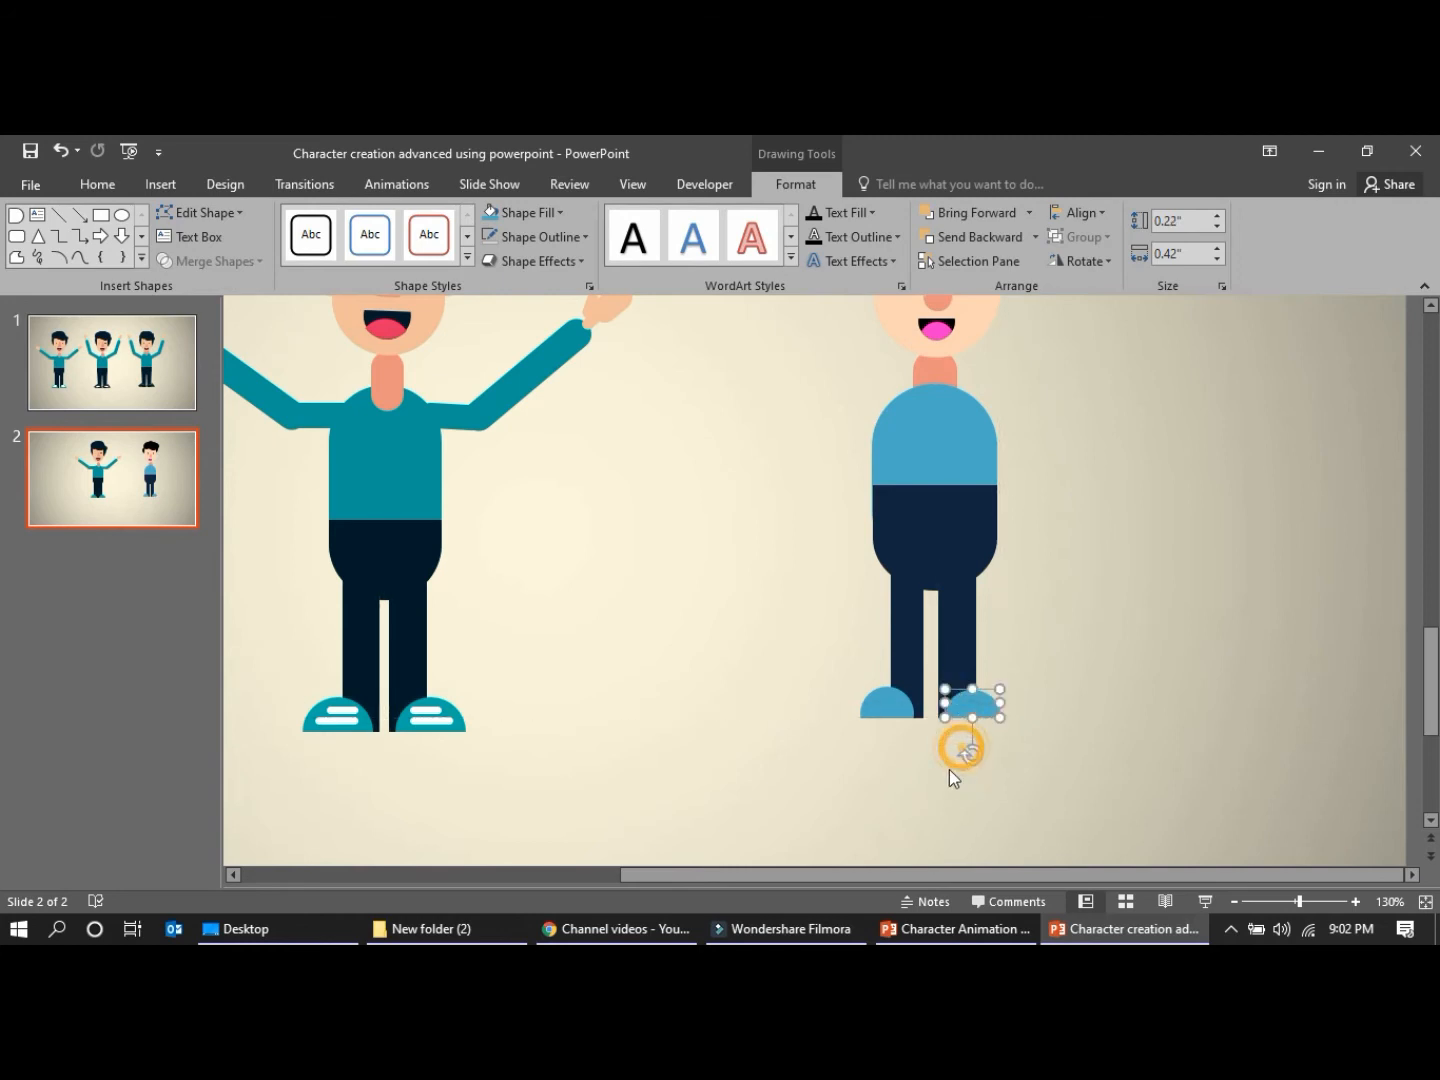
pyautogui.click(939, 770)
# Duplicate the torso, shrink the copy to a narrow rounded bar, rotate it horizontal, and attach it at the right-hand shoulder as an upper arm
pyautogui.scroll(2, 1029, 545)
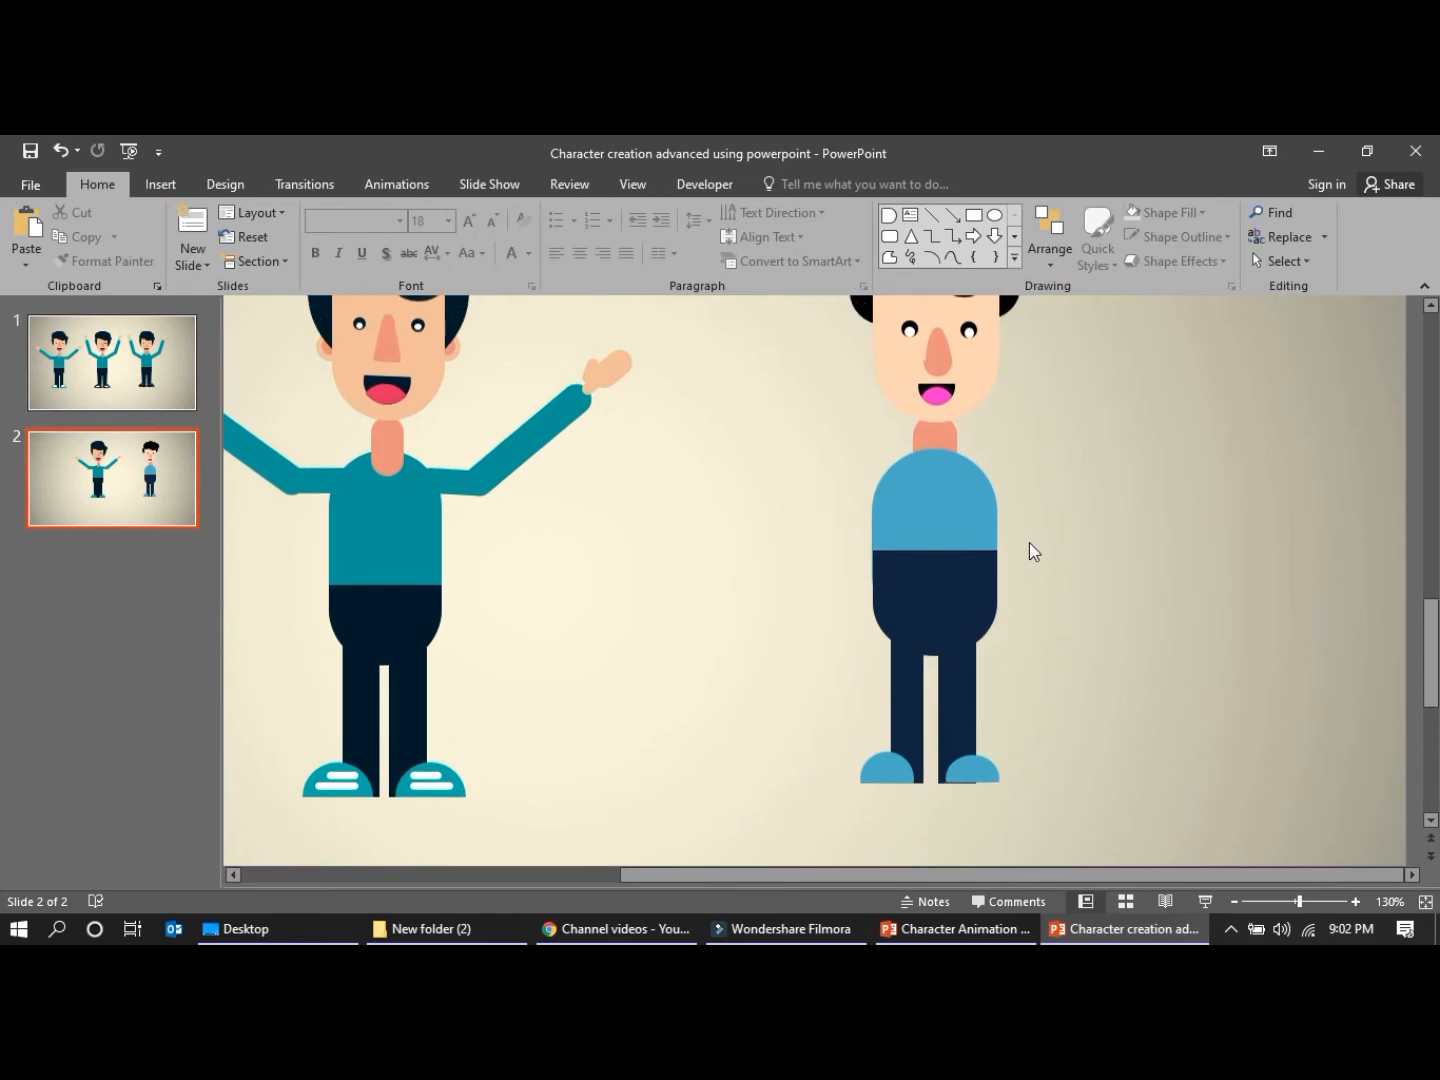
pyautogui.click(934, 527)
pyautogui.click(889, 391)
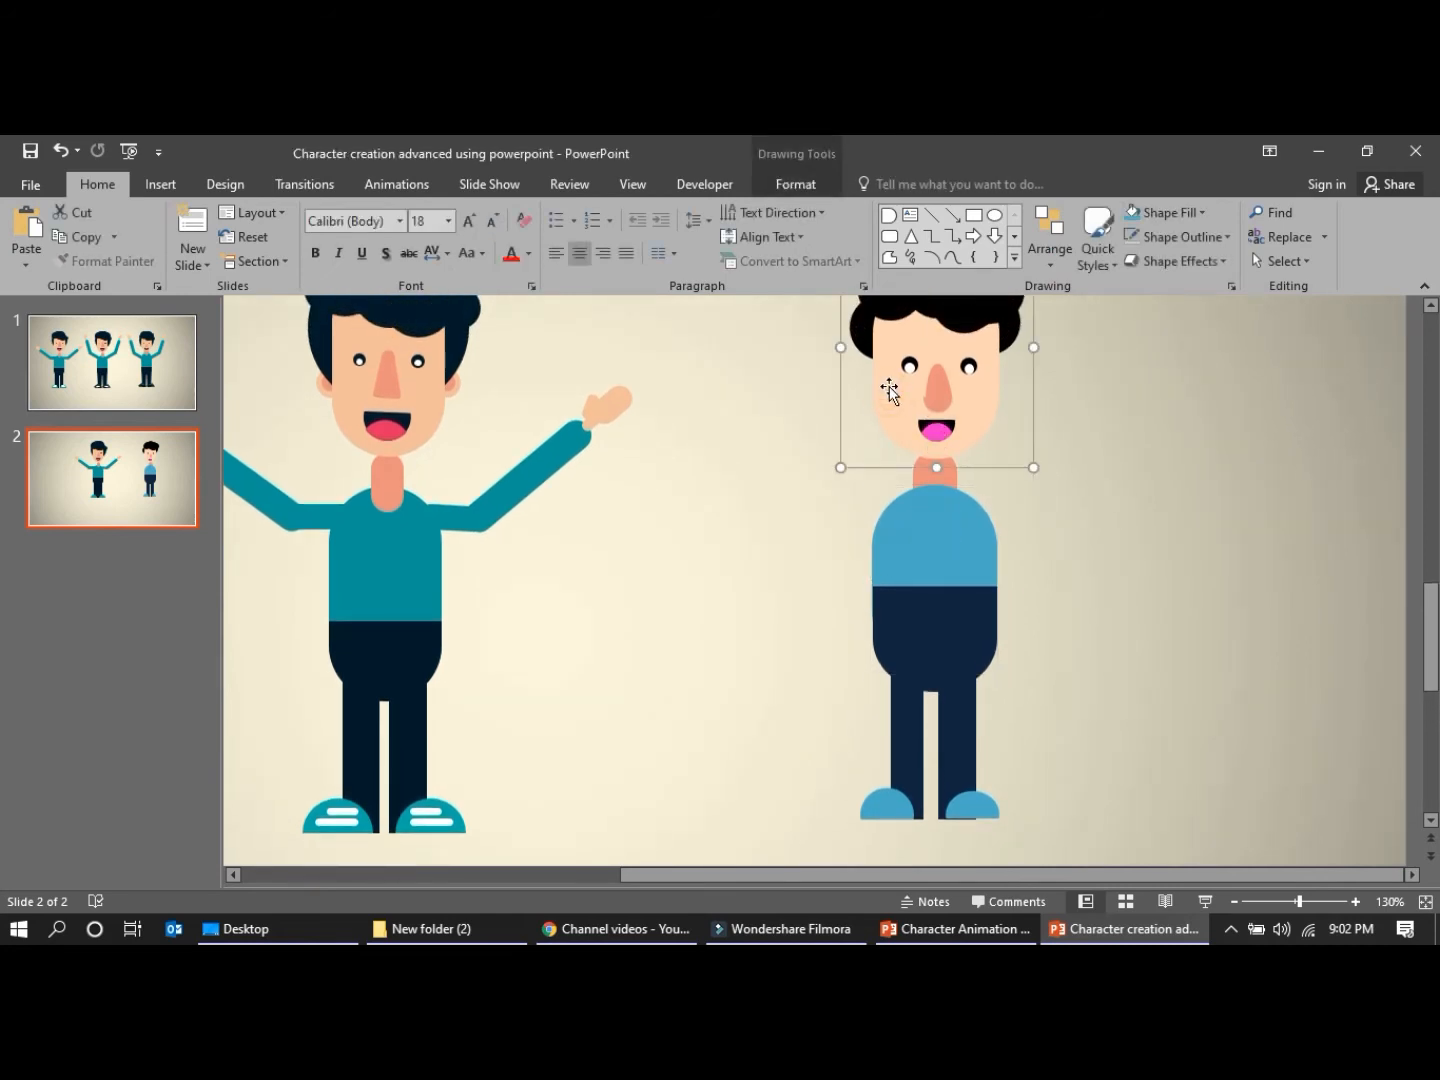
pyautogui.click(922, 540)
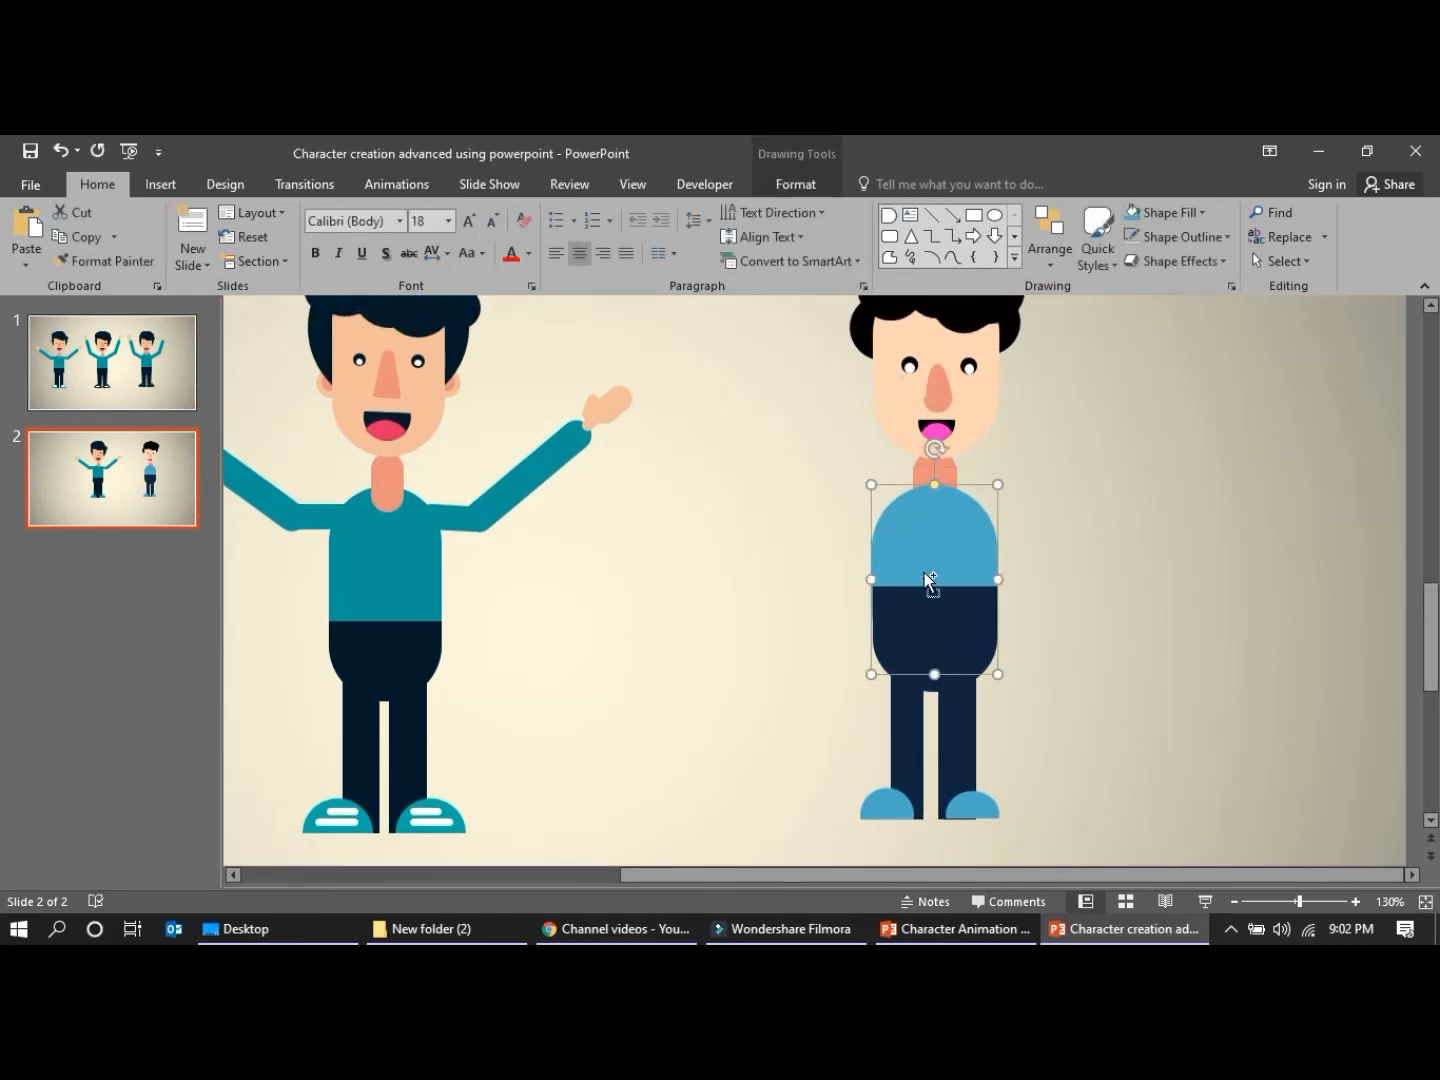
pyautogui.hotkey('ctrl', 'd')
pyautogui.moveTo(1022, 598); pyautogui.dragTo(927, 600)
pyautogui.moveTo(909, 507); pyautogui.dragTo(986, 563)
pyautogui.moveTo(1118, 564); pyautogui.dragTo(1012, 521)
pyautogui.click(1061, 580)
pyautogui.click(1021, 521)
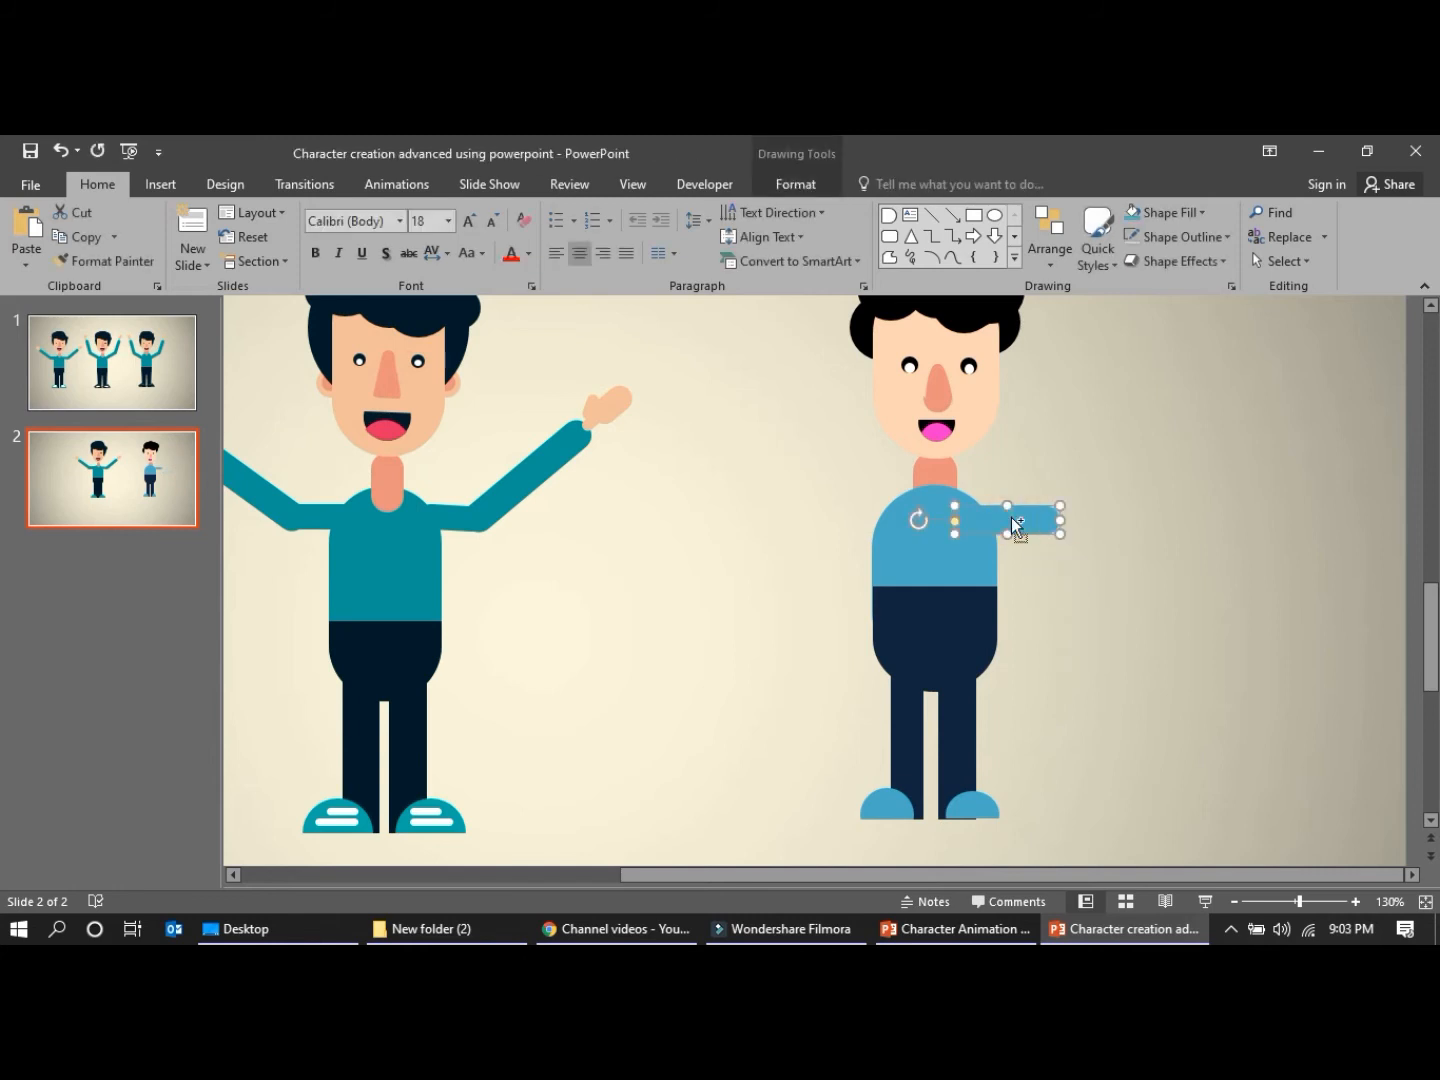
# Copy the upper arm and position the copy, rounded end outward, level at the left-hand shoulder
pyautogui.hotkey('ctrl', 'v')
pyautogui.moveTo(1015, 520); pyautogui.dragTo(841, 520)
pyautogui.click(794, 574)
pyautogui.click(843, 520)
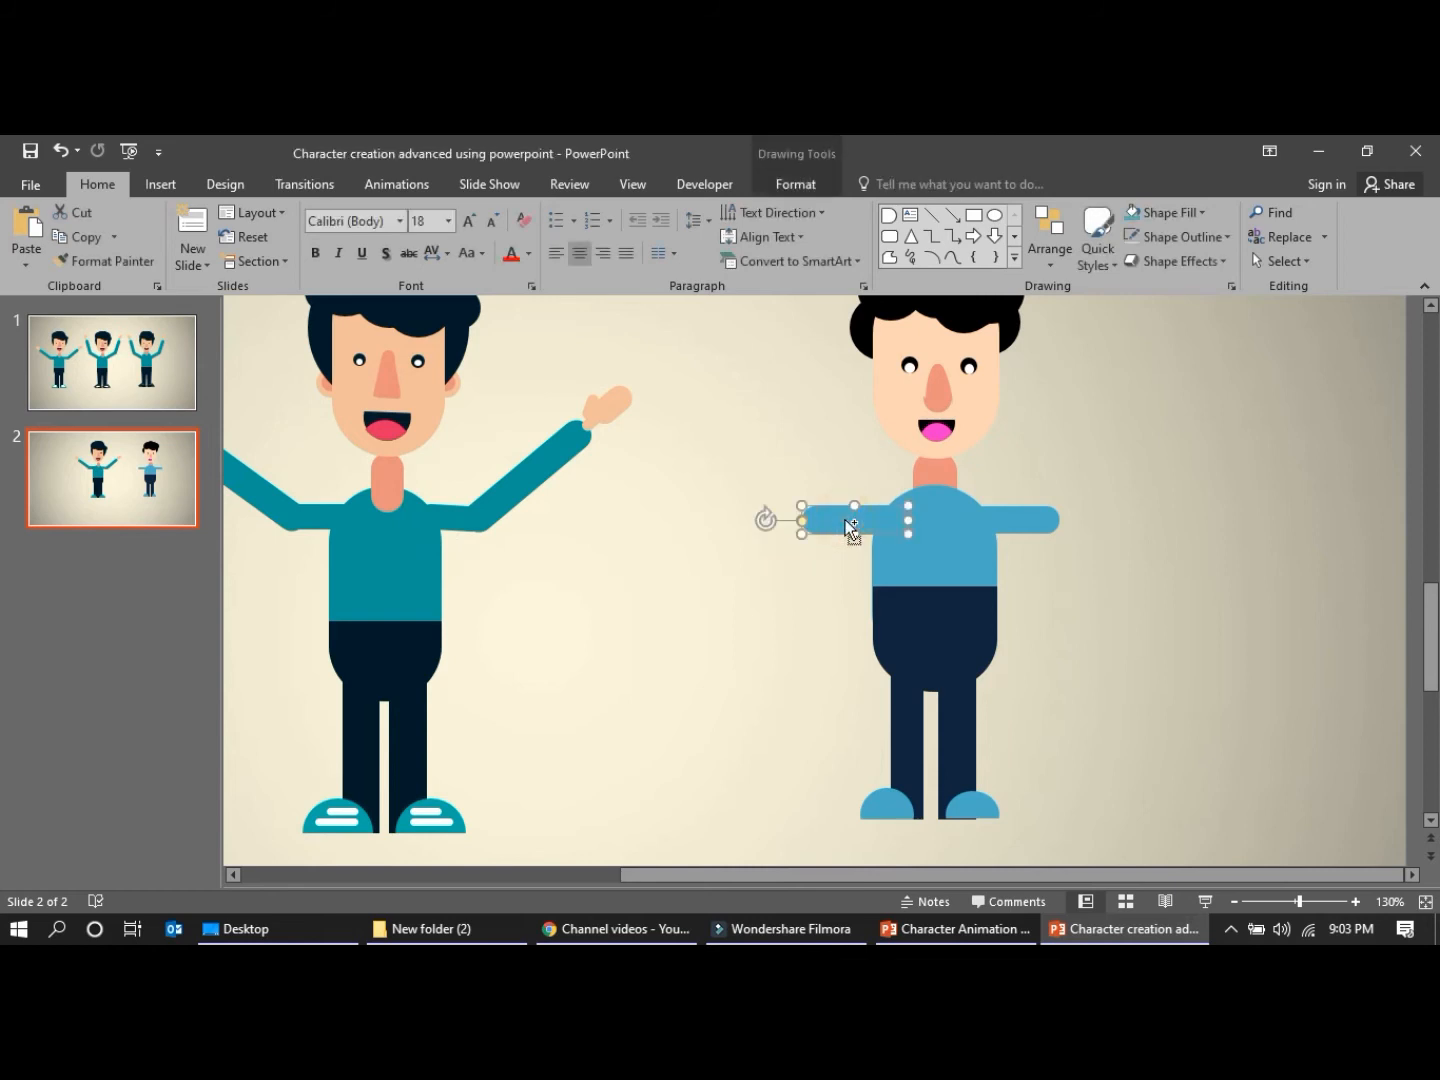
# Duplicate the left-hand upper arm, tilt the copy upward and outward, and attach it to the upper arm's outer end as a forearm
pyautogui.hotkey('ctrl', 'v')
pyautogui.moveTo(856, 544)
pyautogui.mouseDown()
pyautogui.moveTo(755, 506)
pyautogui.moveTo(726, 505)
pyautogui.moveTo(731, 521)
pyautogui.moveTo(659, 473)
pyautogui.moveTo(675, 450)
pyautogui.moveTo(678, 465)
pyautogui.moveTo(750, 495)
pyautogui.moveTo(754, 481)
pyautogui.moveTo(861, 540)
pyautogui.moveTo(736, 476)
pyautogui.moveTo(781, 505)
pyautogui.mouseUp()
pyautogui.click(765, 570)
pyautogui.click(762, 559)
pyautogui.click(773, 505)
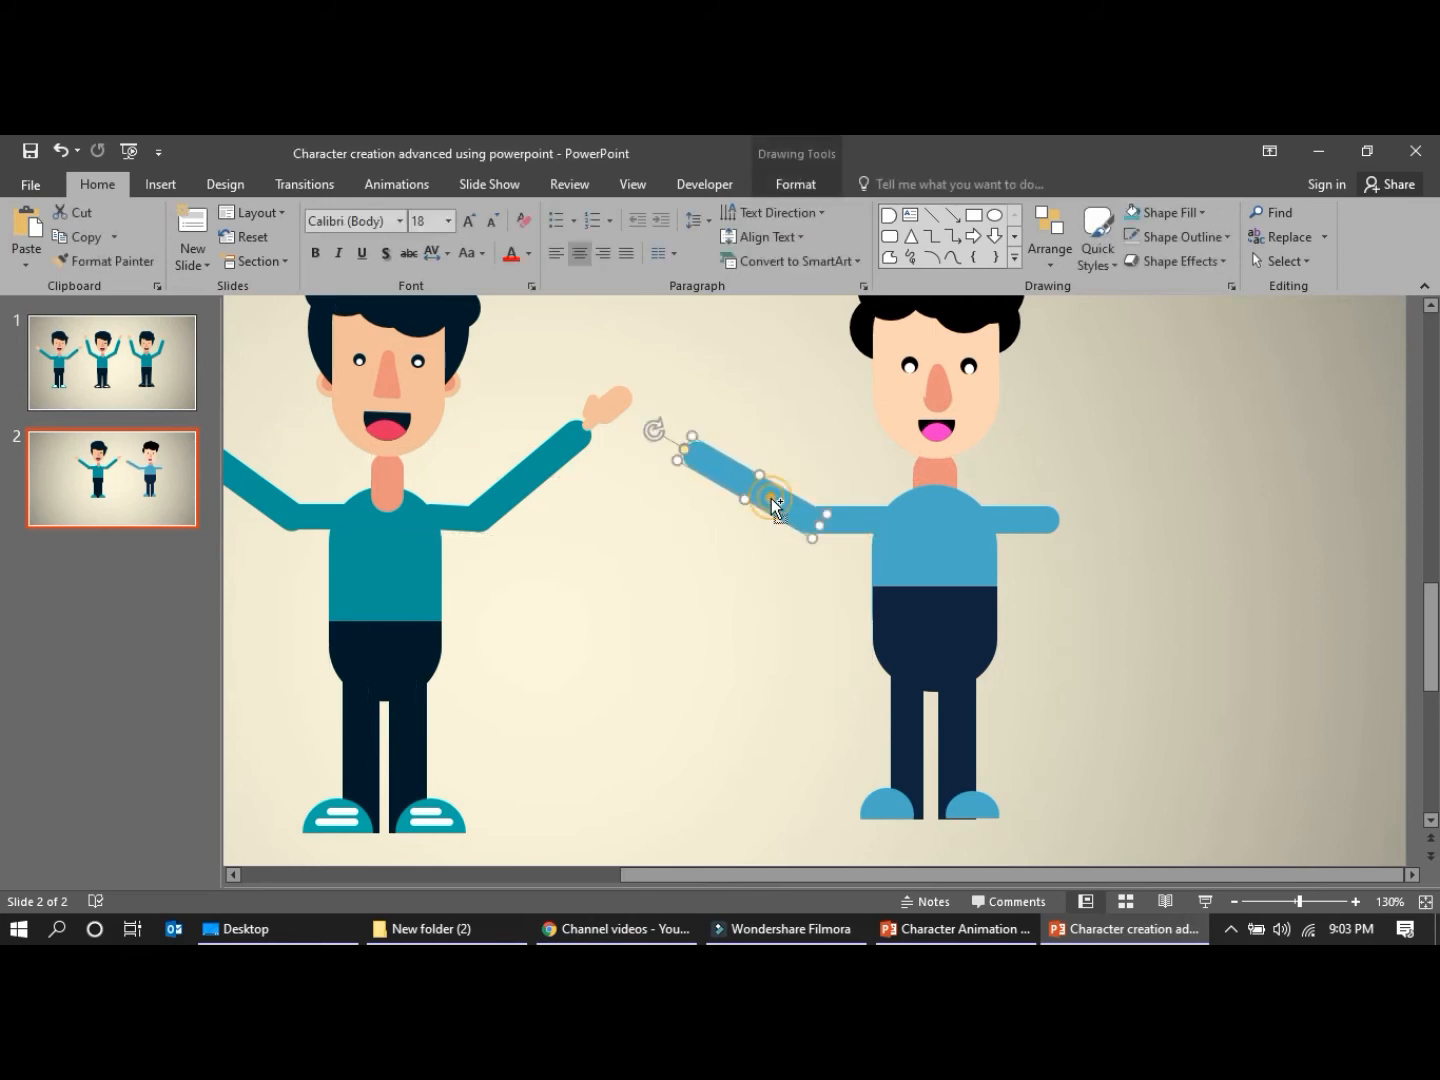
# Copy the left-hand forearm, rotate the copy to the mirrored slant, and attach it to the outer end of the right-hand upper arm
pyautogui.hotkey('ctrl', 'v')
pyautogui.moveTo(677, 453); pyautogui.dragTo(675, 562)
pyautogui.moveTo(758, 518); pyautogui.dragTo(1090, 509)
pyautogui.click(1178, 527)
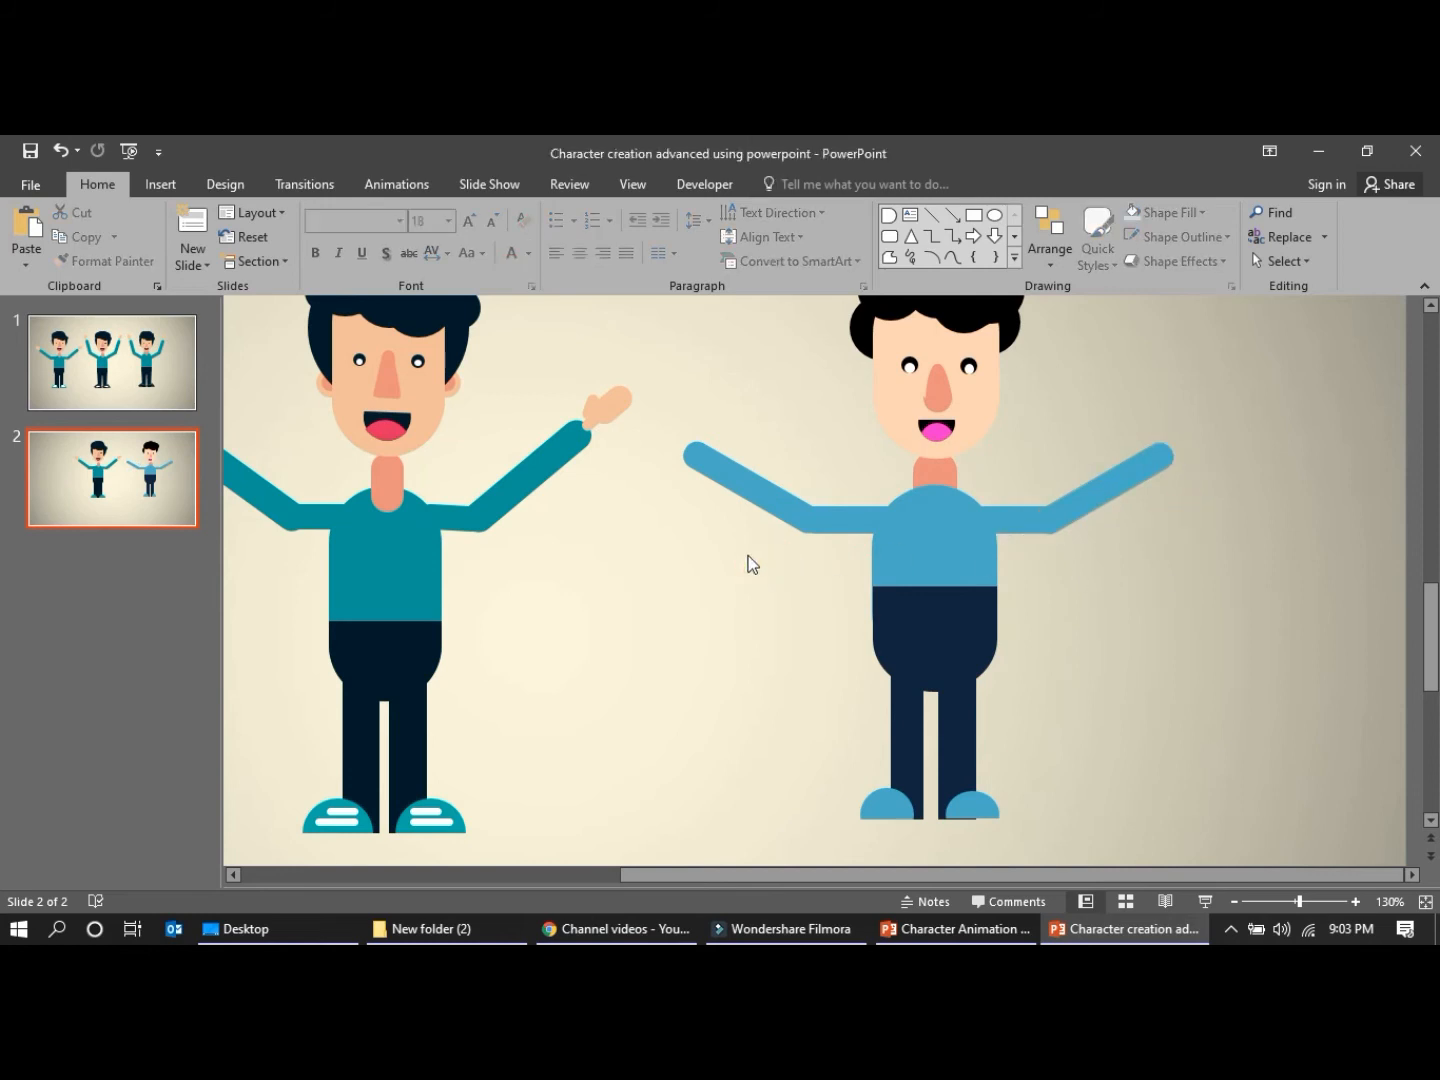
pyautogui.click(967, 430)
pyautogui.scroll(1, 994, 430)
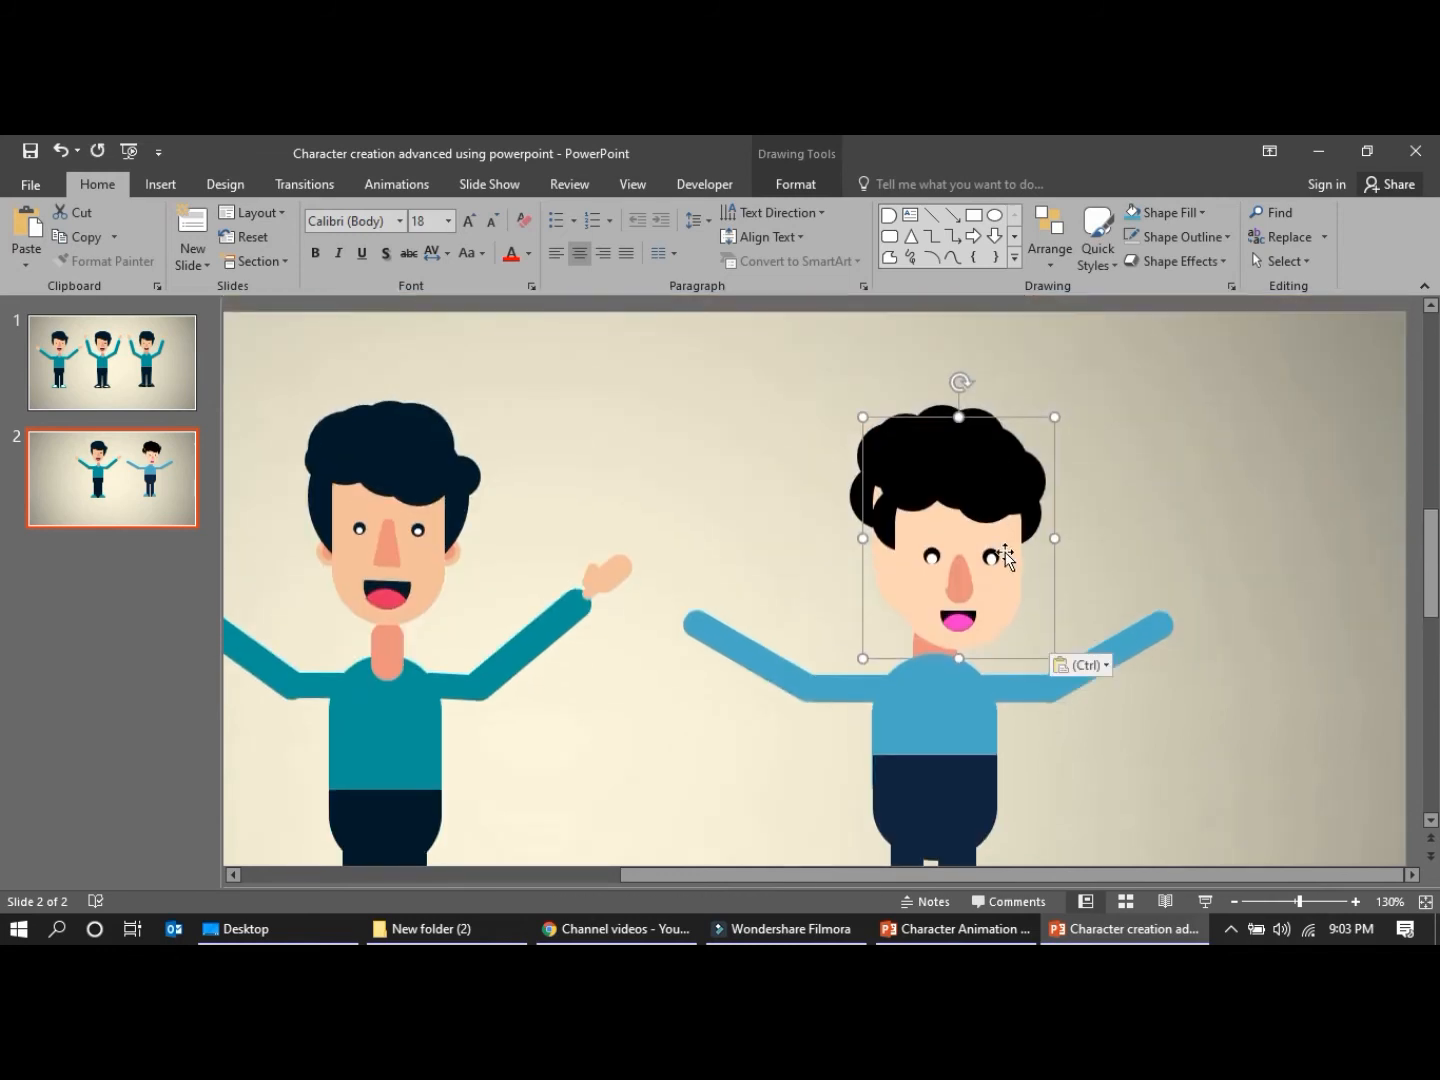
pyautogui.press('ctrl')
pyautogui.click(956, 528)
pyautogui.hotkey('ctrl', 'z')
pyautogui.click(1150, 760)
# Duplicate a blue body shape, shrink the copy to a tilted rounded piece 0.36" high and 0.24" wide, and place it above the left-hand forearm
pyautogui.click(955, 702)
pyautogui.hotkey('ctrl', 'c')
pyautogui.hotkey('ctrl', 'v')
pyautogui.moveTo(951, 706); pyautogui.dragTo(730, 452)
pyautogui.moveTo(735, 384)
pyautogui.mouseDown()
pyautogui.moveTo(626, 395)
pyautogui.moveTo(615, 415)
pyautogui.moveTo(621, 446)
pyautogui.moveTo(689, 427)
pyautogui.moveTo(777, 572)
pyautogui.mouseUp()
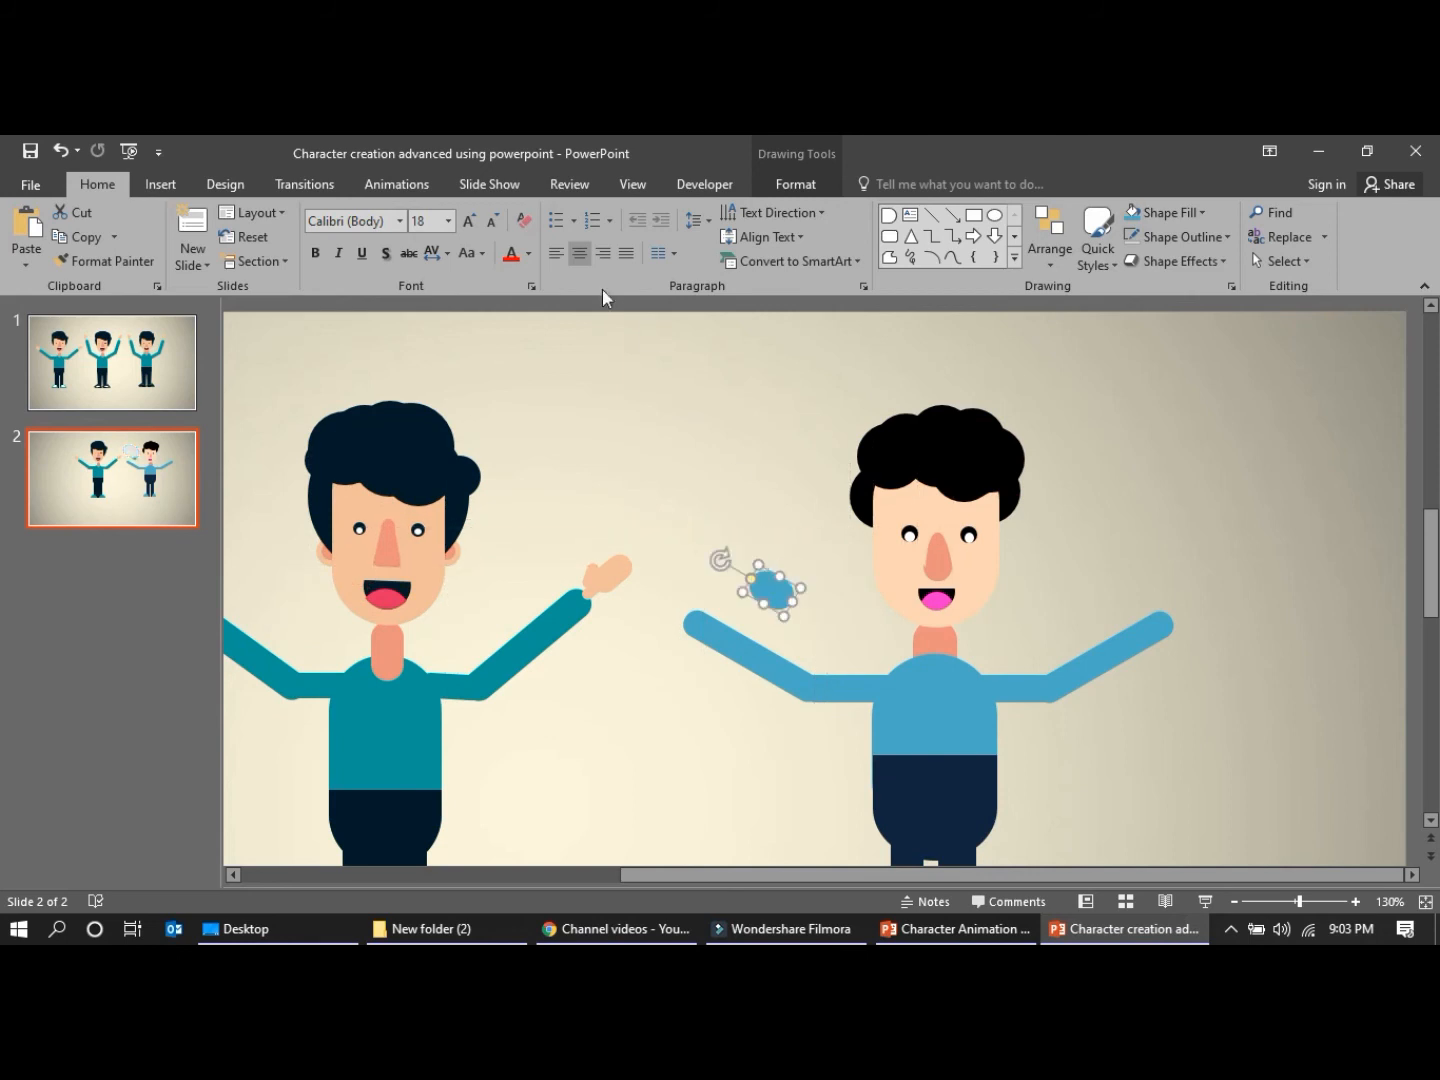
# Fill the small rounded piece with light orange and place it just beyond the end of the left-hand forearm as a palm
pyautogui.click(797, 185)
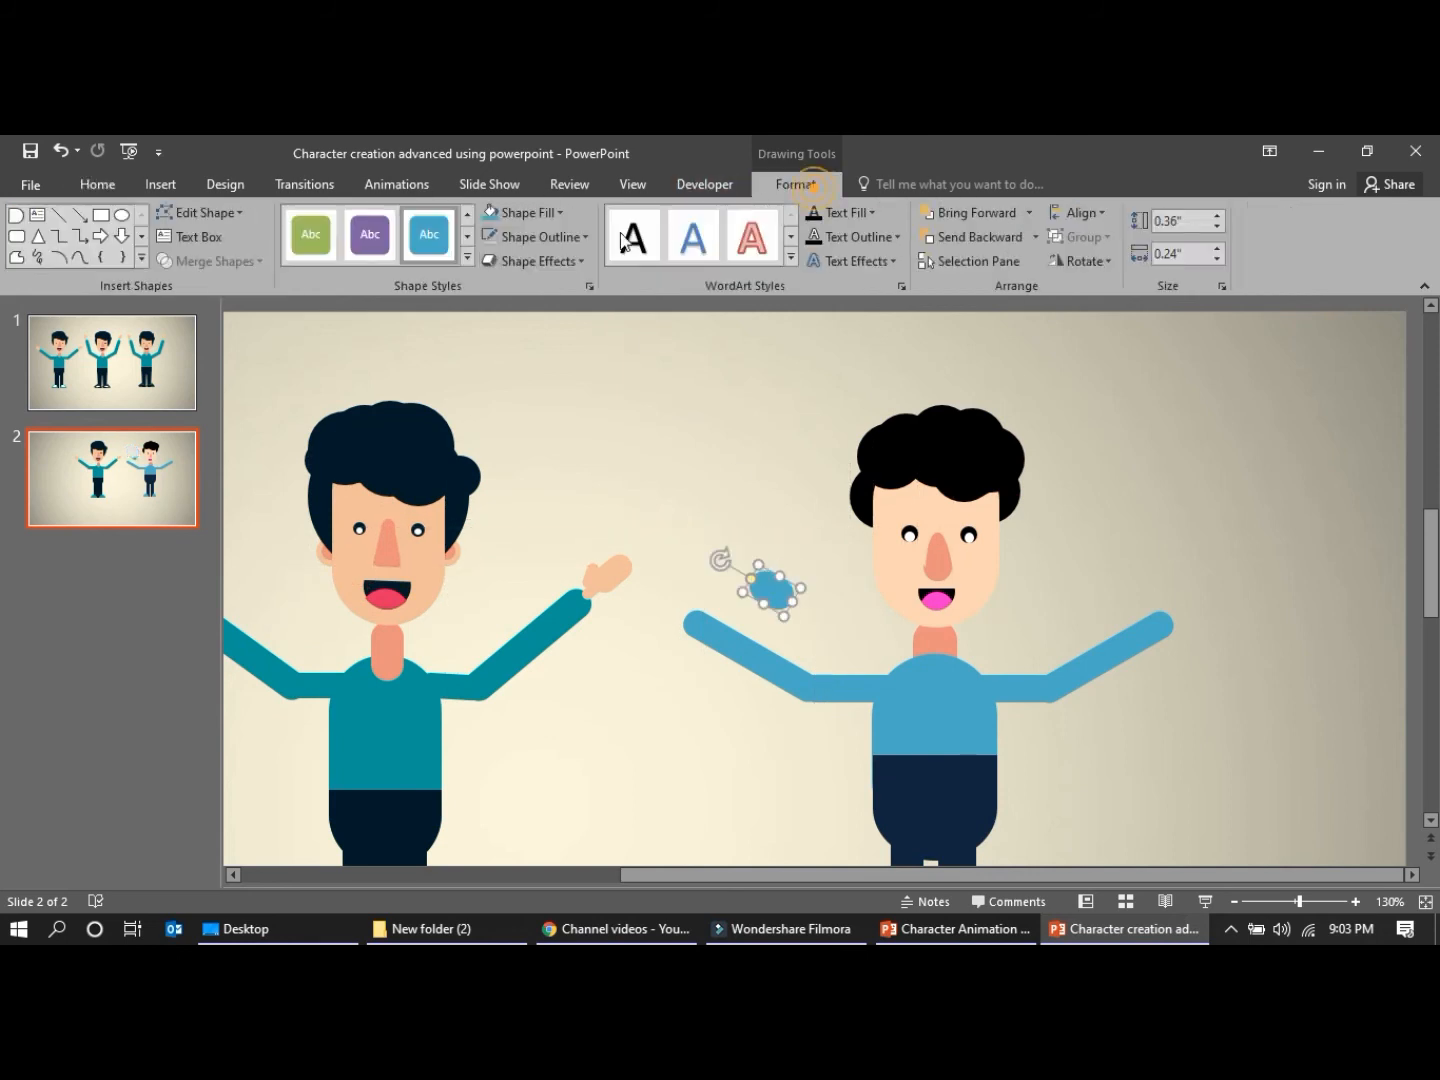
pyautogui.click(528, 212)
pyautogui.click(651, 283)
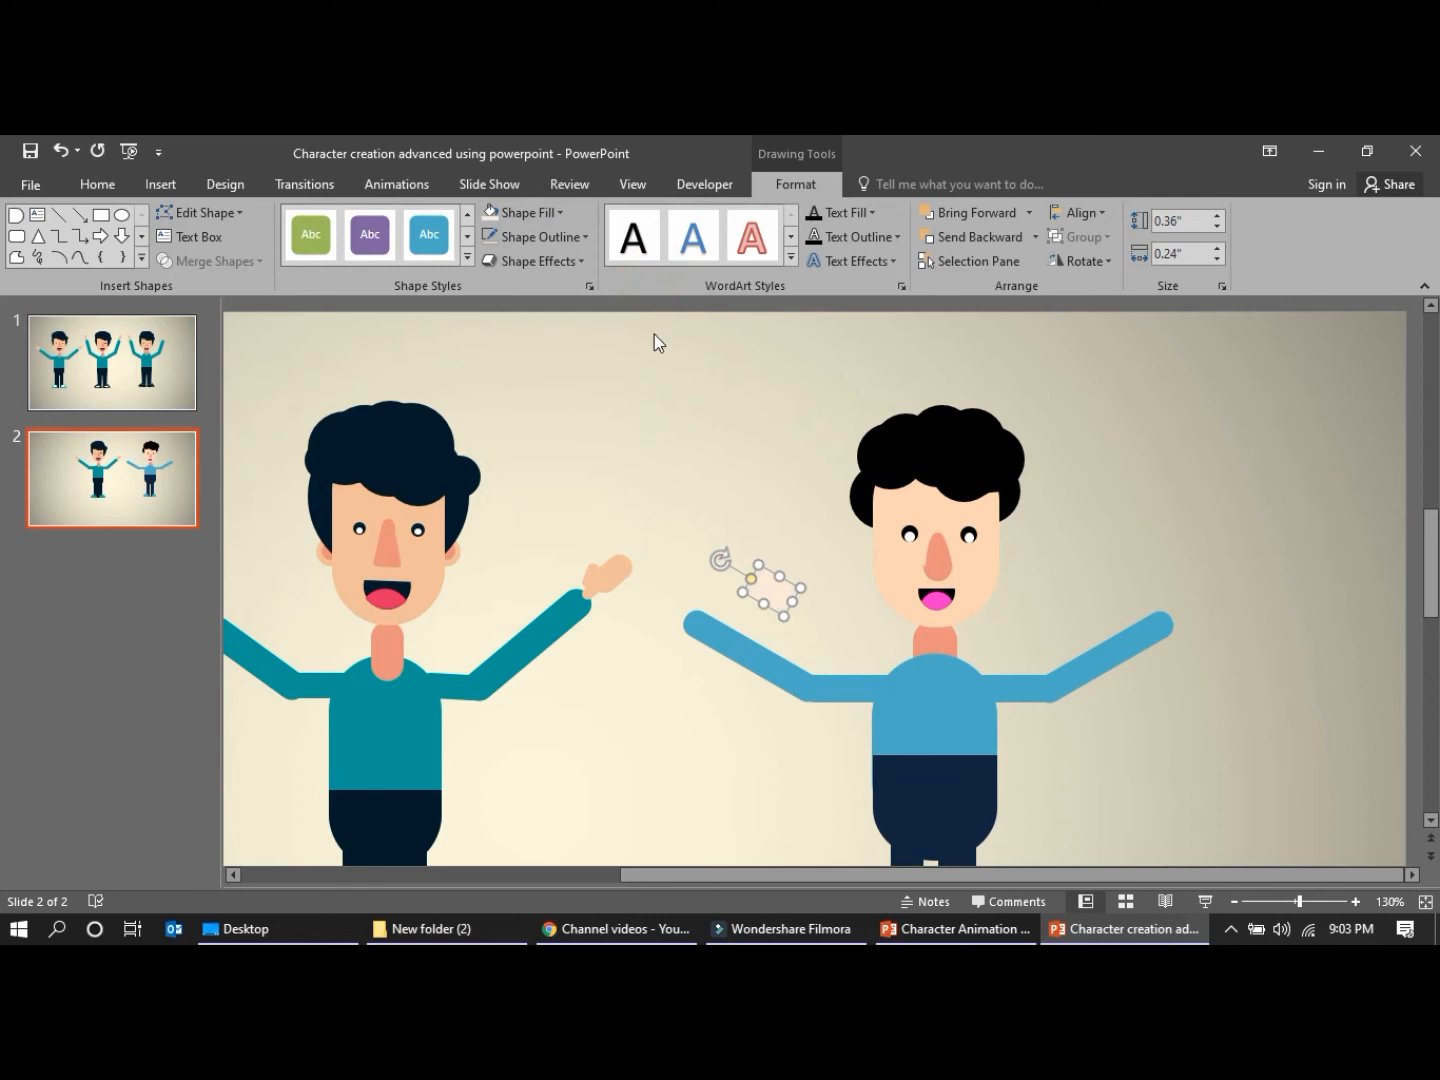
pyautogui.moveTo(752, 595); pyautogui.dragTo(726, 483)
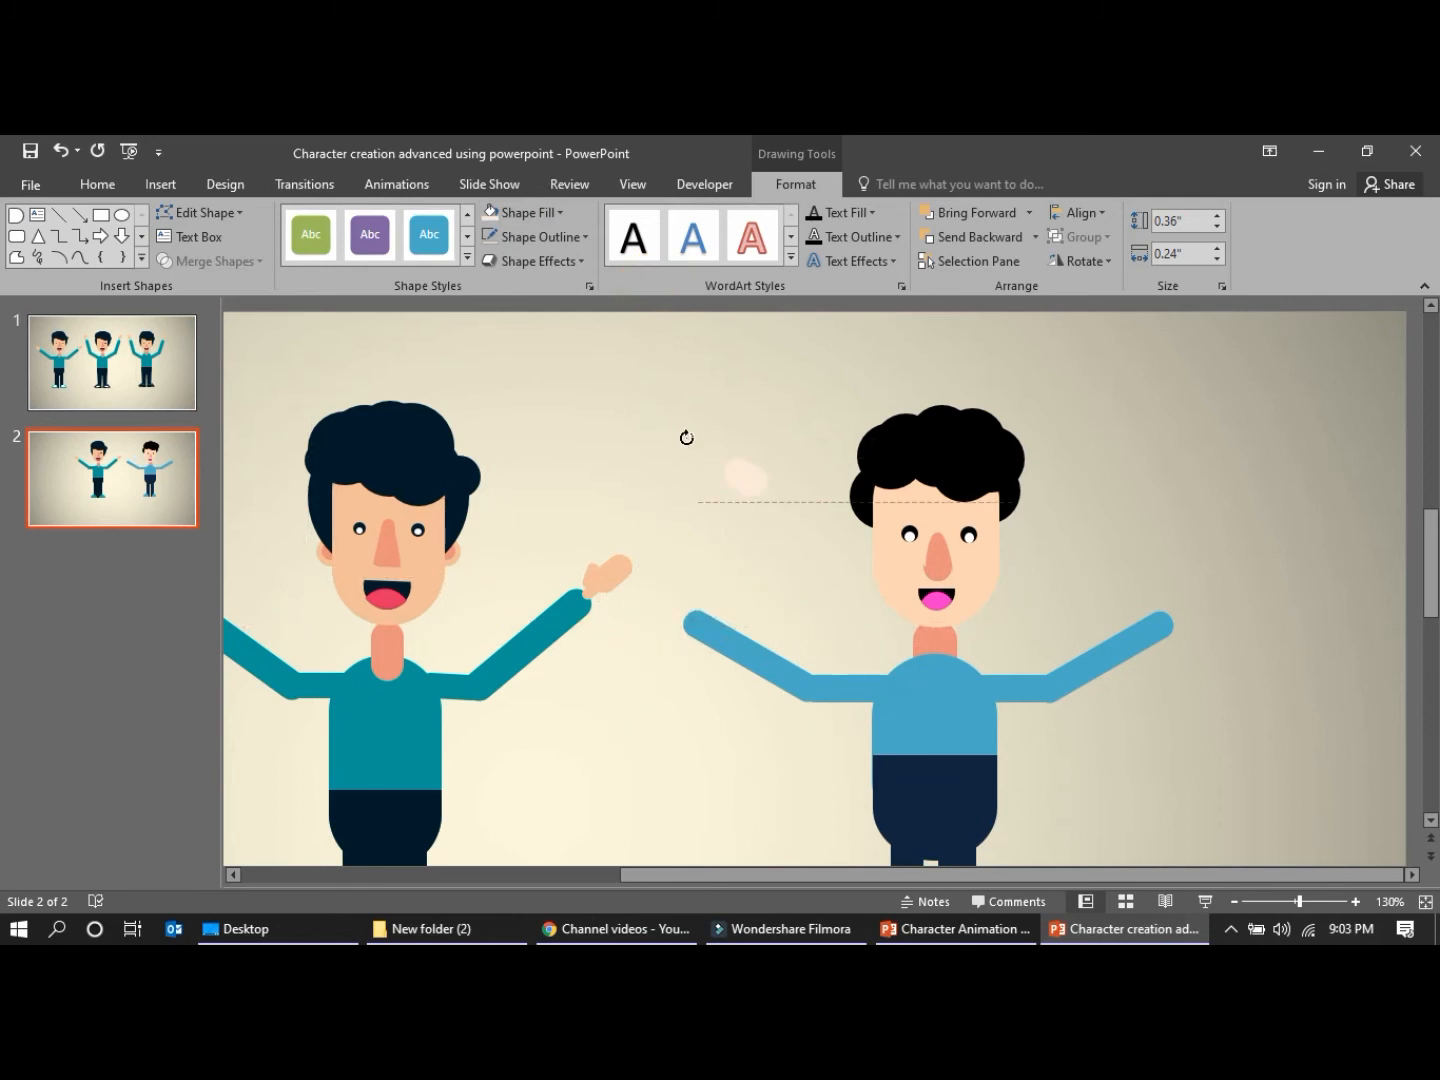
pyautogui.click(563, 212)
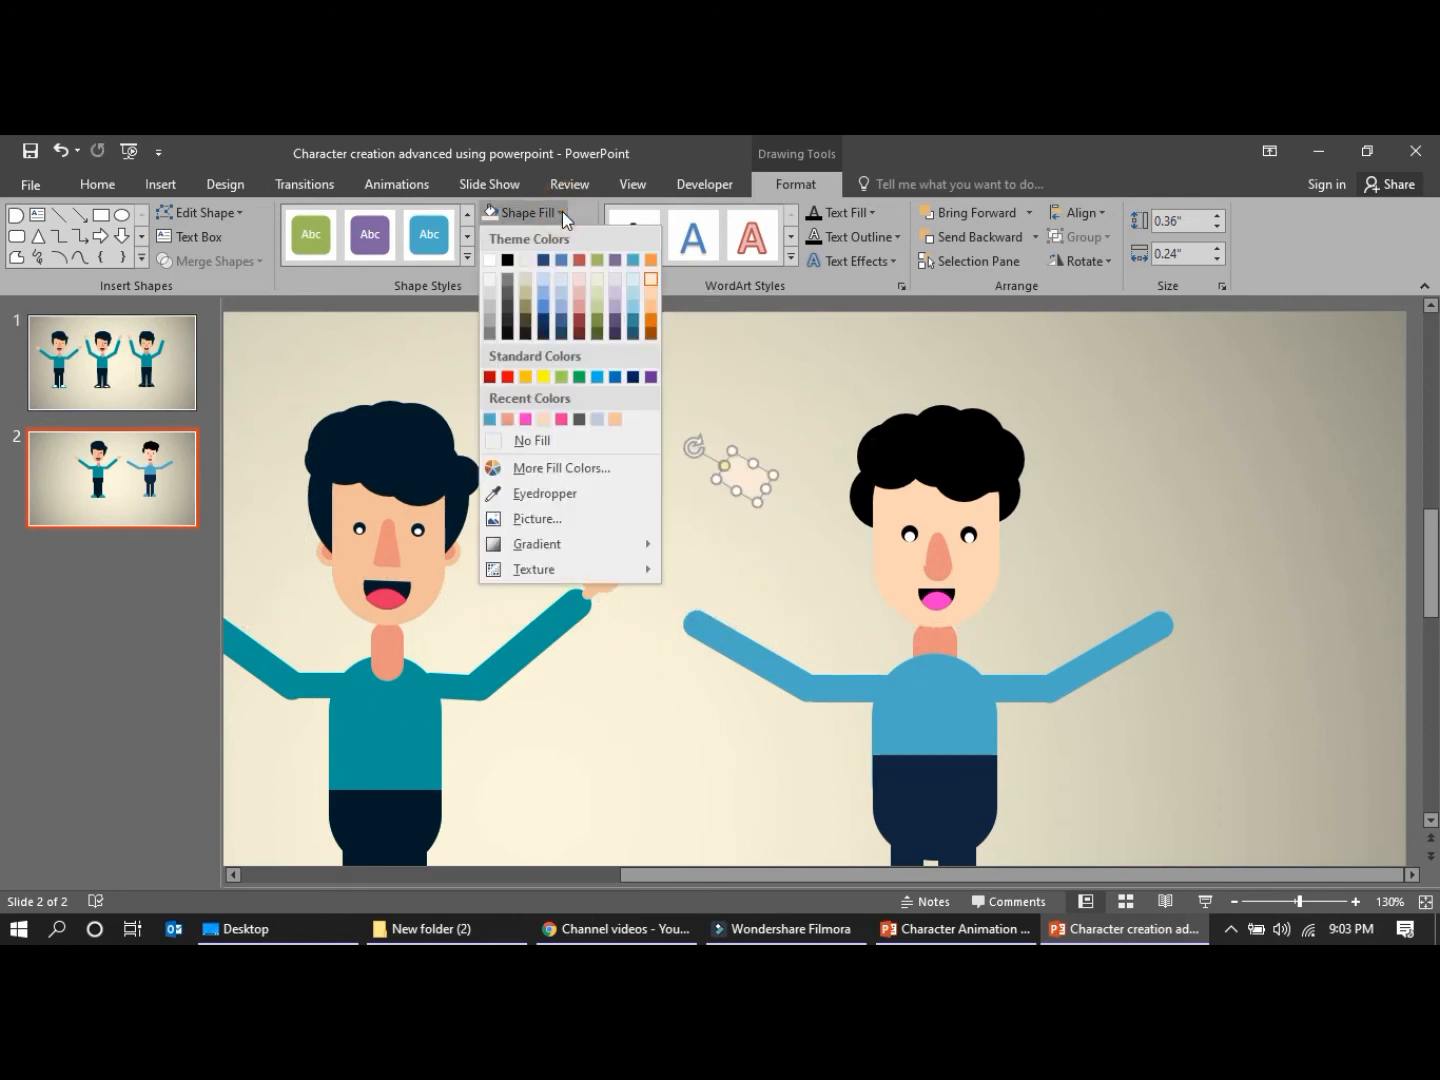
pyautogui.click(510, 418)
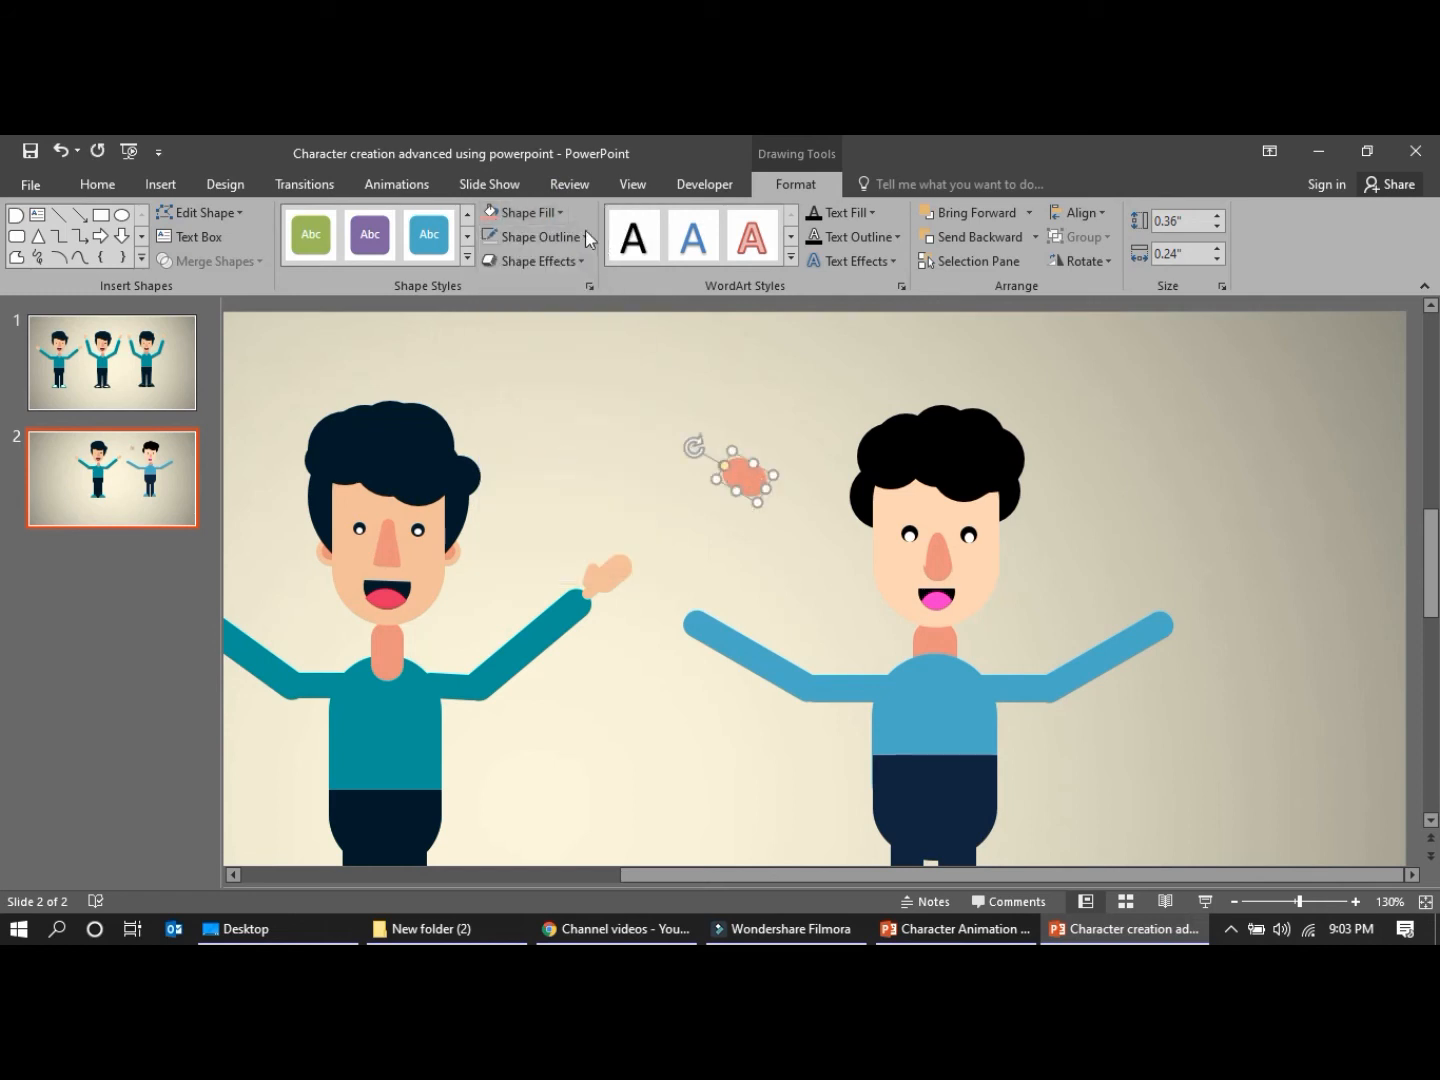
pyautogui.click(560, 212)
pyautogui.click(652, 303)
pyautogui.moveTo(740, 460); pyautogui.dragTo(659, 595)
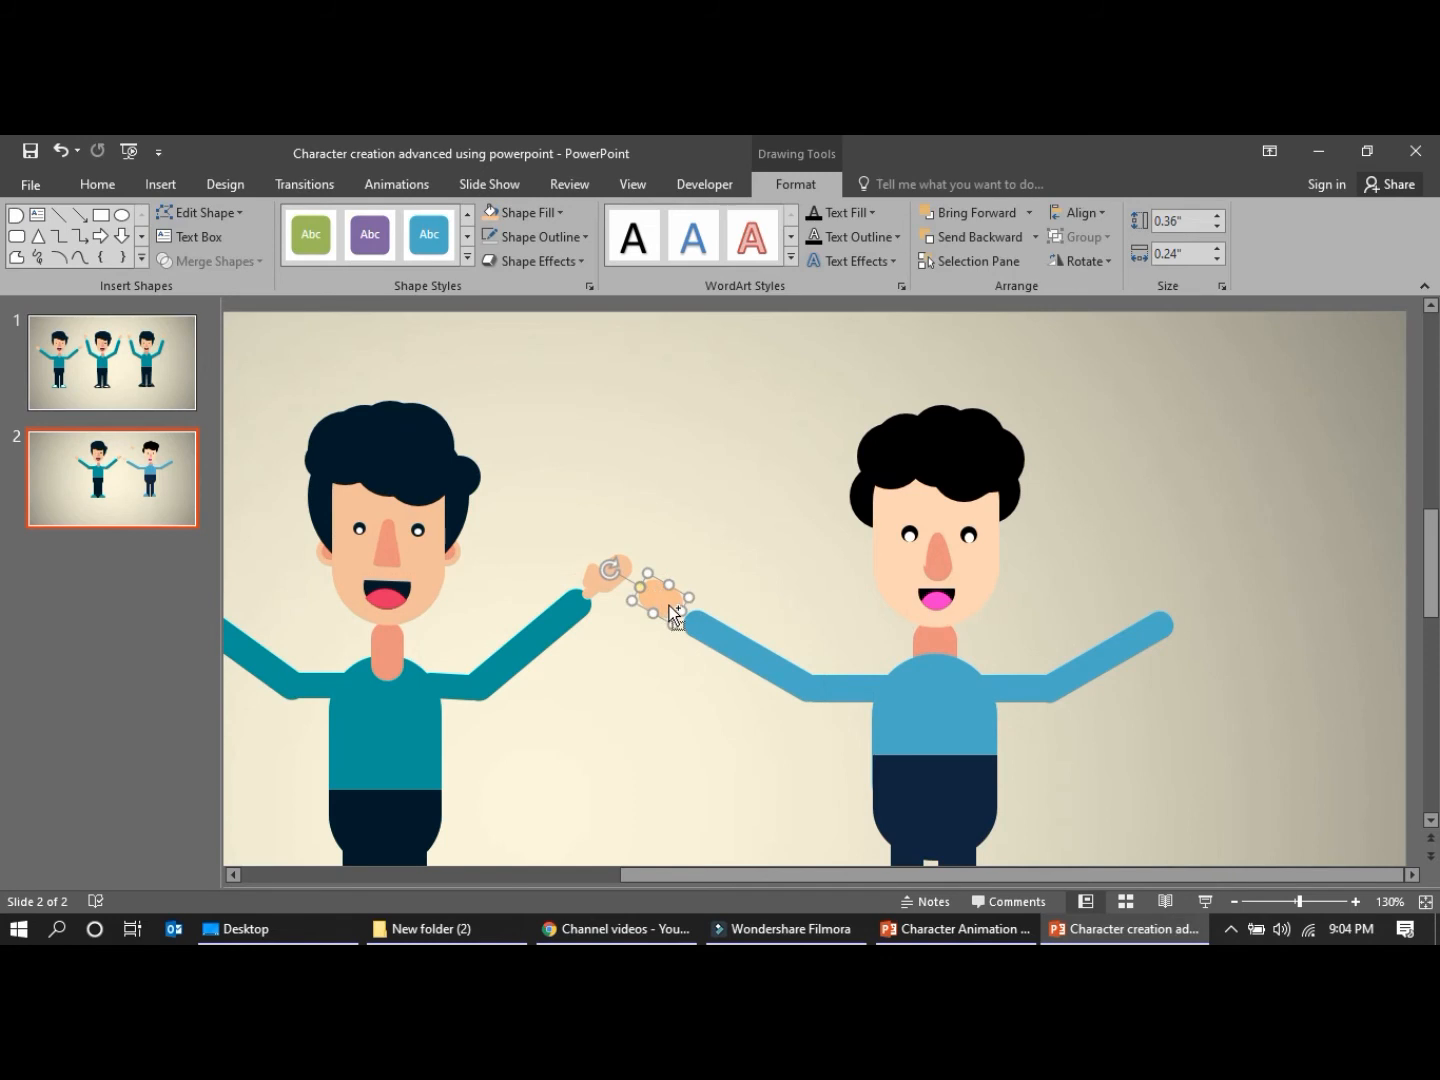
# Duplicate the palm, shrink the copy to 0.24" high and 0.12" wide, and place it between palm and left-hand forearm as a wrist
pyautogui.hotkey('ctrl', 'v')
pyautogui.hotkey('ctrl', 'z')
pyautogui.click(666, 689)
pyautogui.click(663, 598)
pyautogui.hotkey('ctrl', 'c')
pyautogui.hotkey('ctrl', 'v')
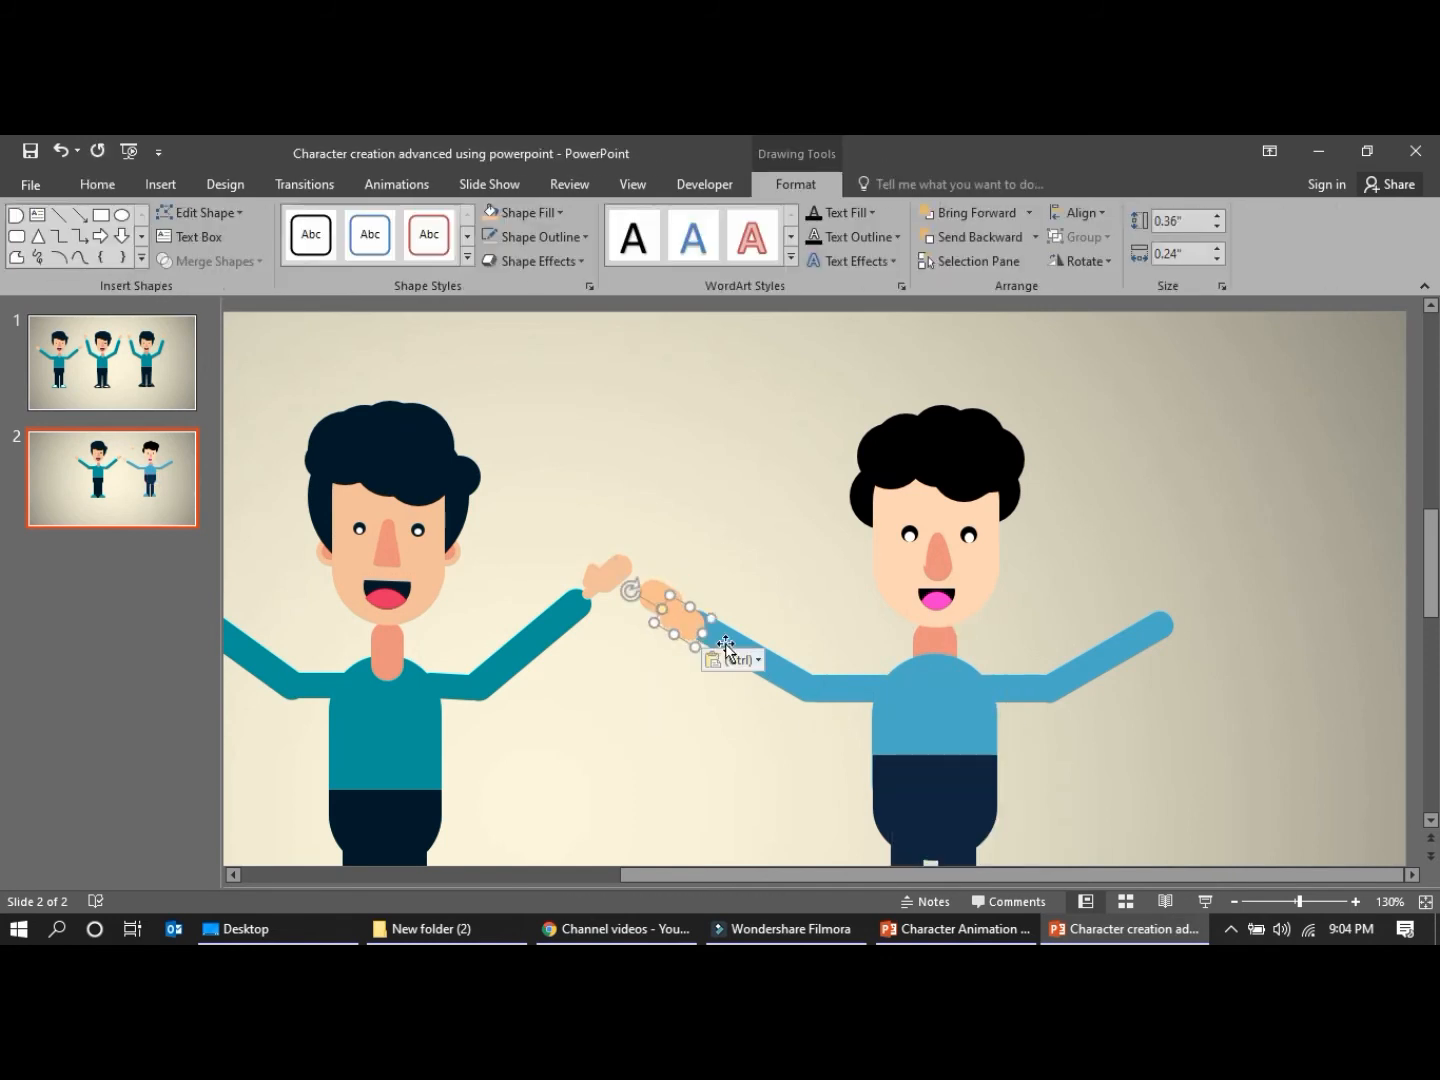
pyautogui.moveTo(713, 619); pyautogui.dragTo(679, 611)
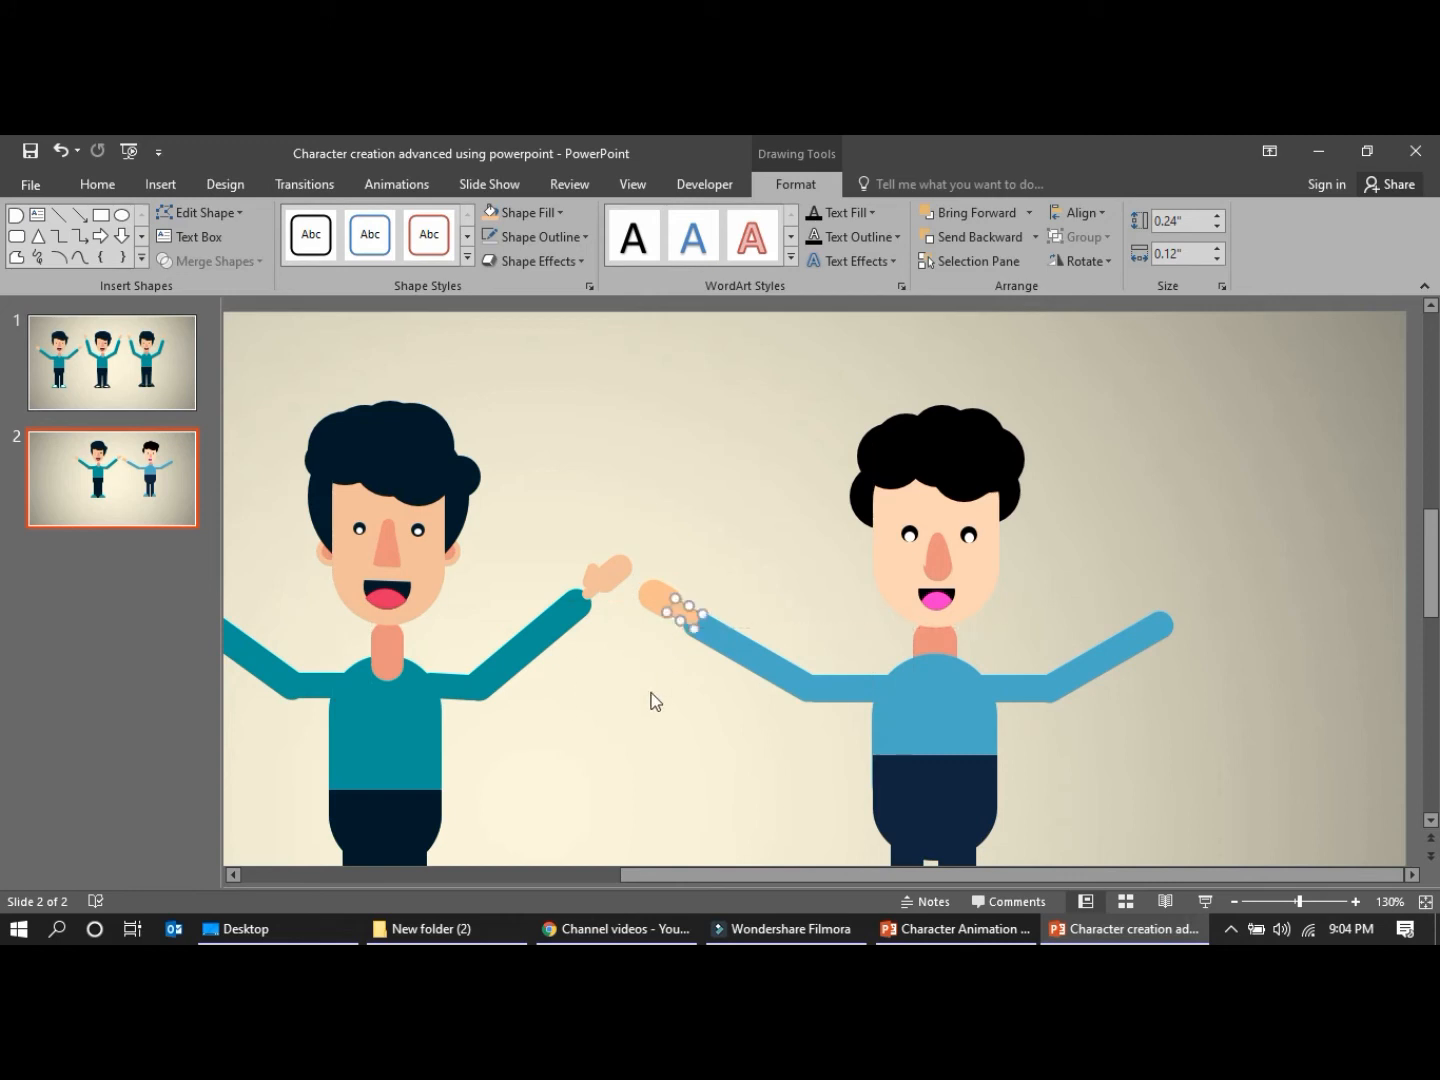
pyautogui.click(646, 694)
# Copy the wrist piece, rotate the copy nearly upright, and place it on the inner side of the left-hand palm as a thumb
pyautogui.click(698, 613)
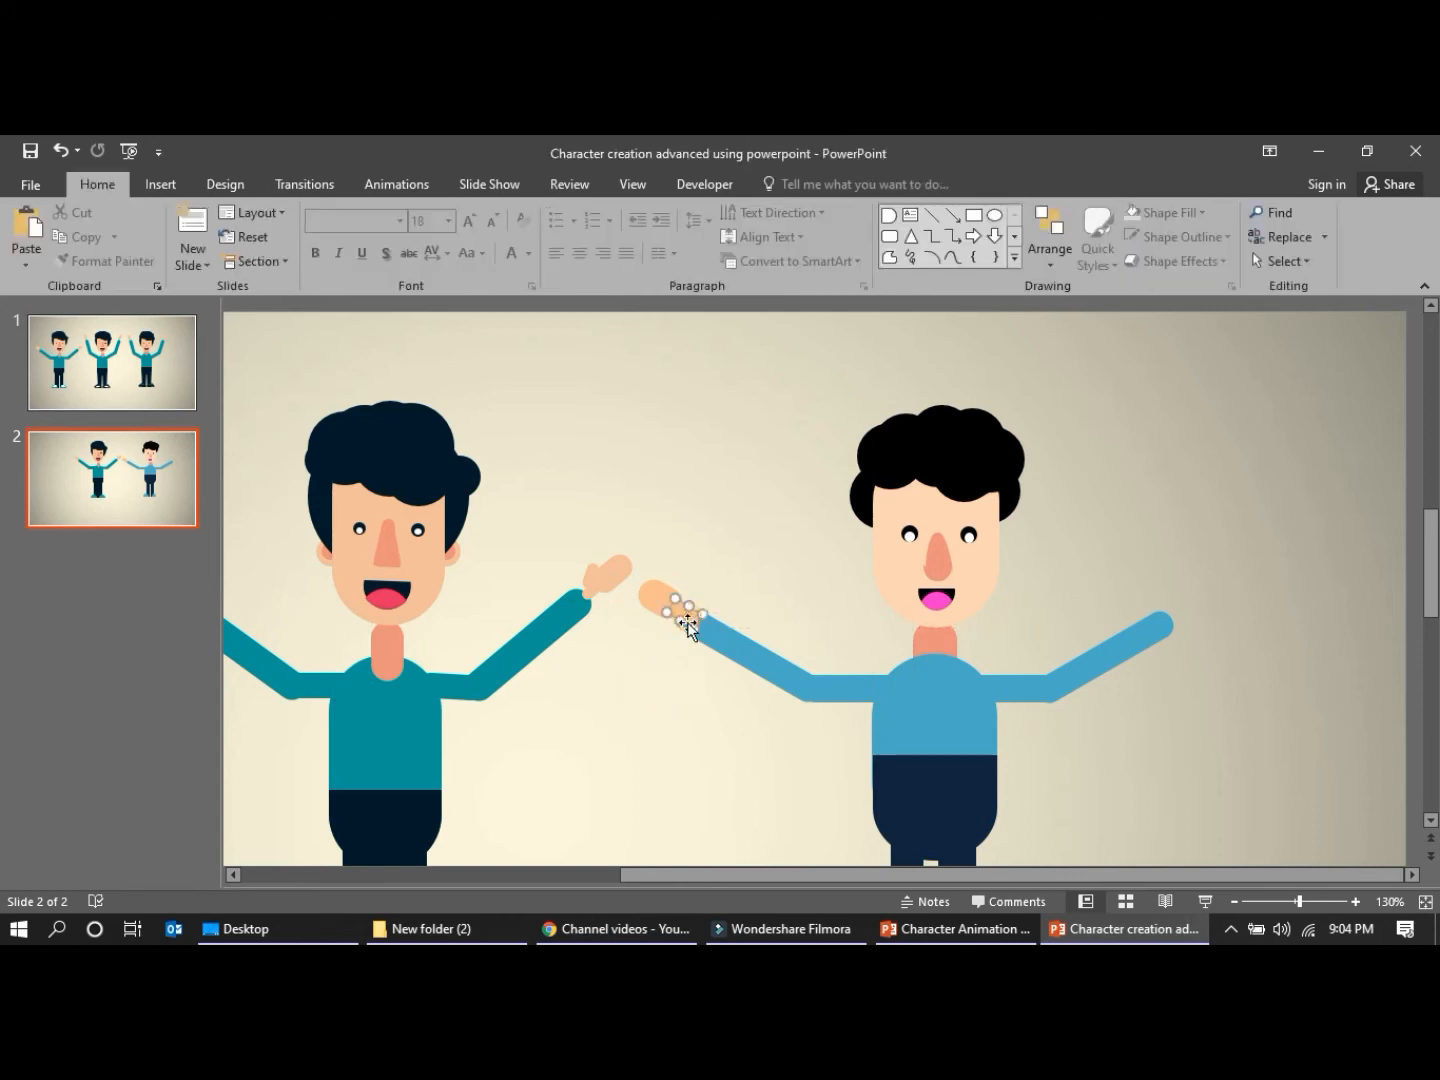
pyautogui.hotkey('ctrl', 'c')
pyautogui.hotkey('ctrl', 'v')
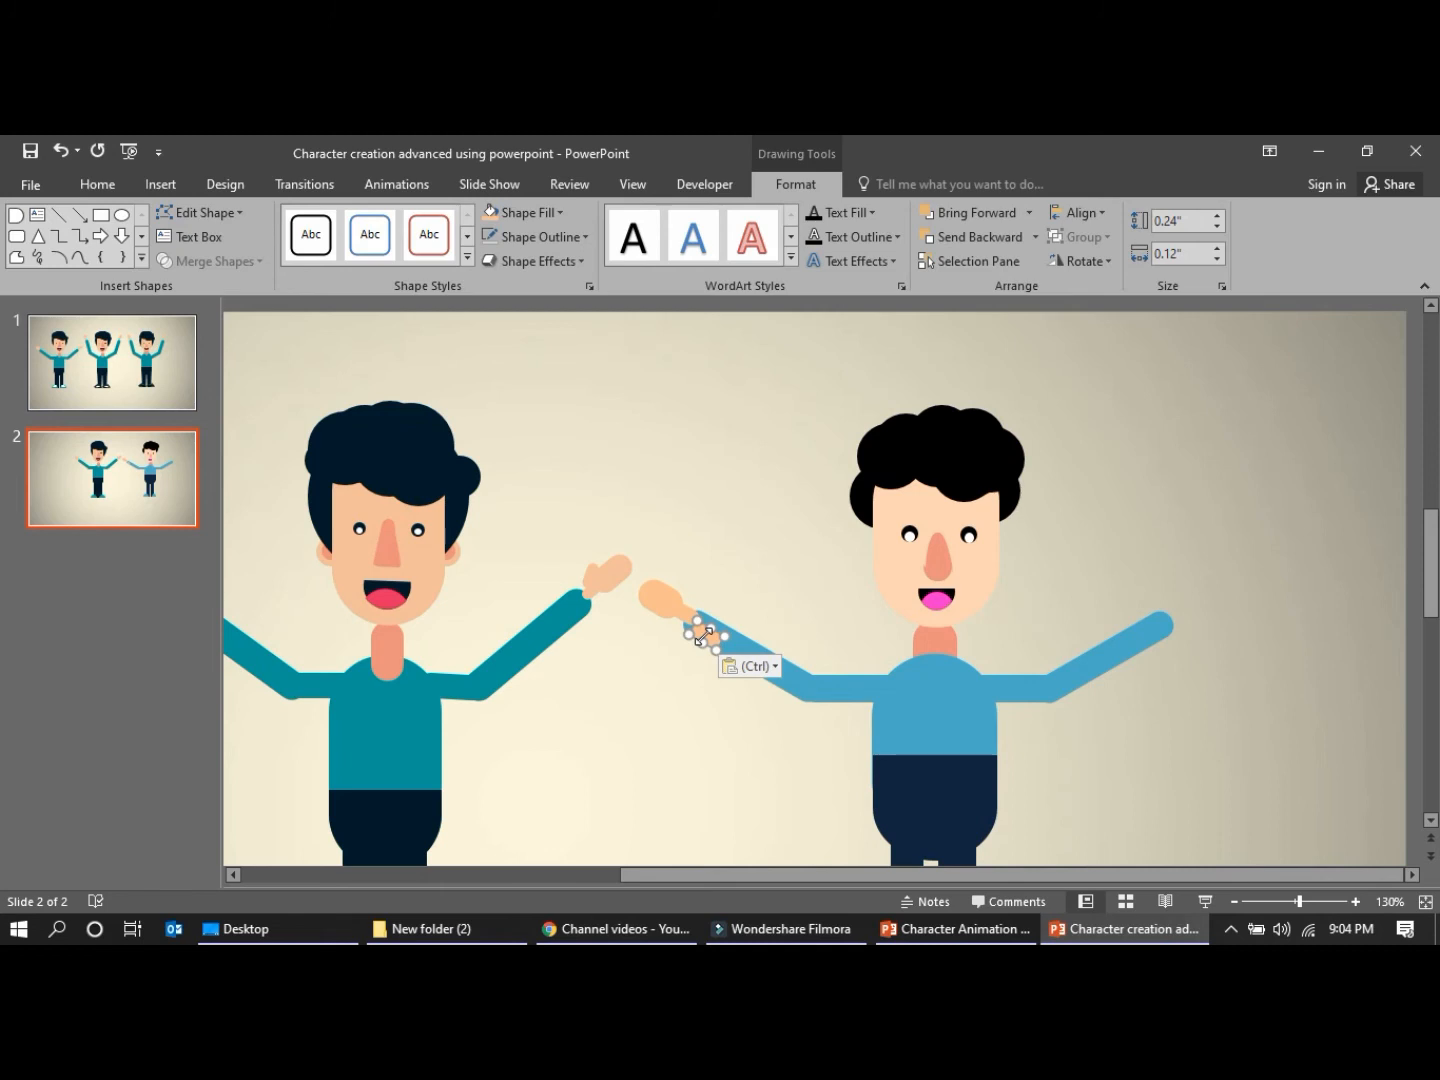
pyautogui.moveTo(659, 877); pyautogui.dragTo(590, 872)
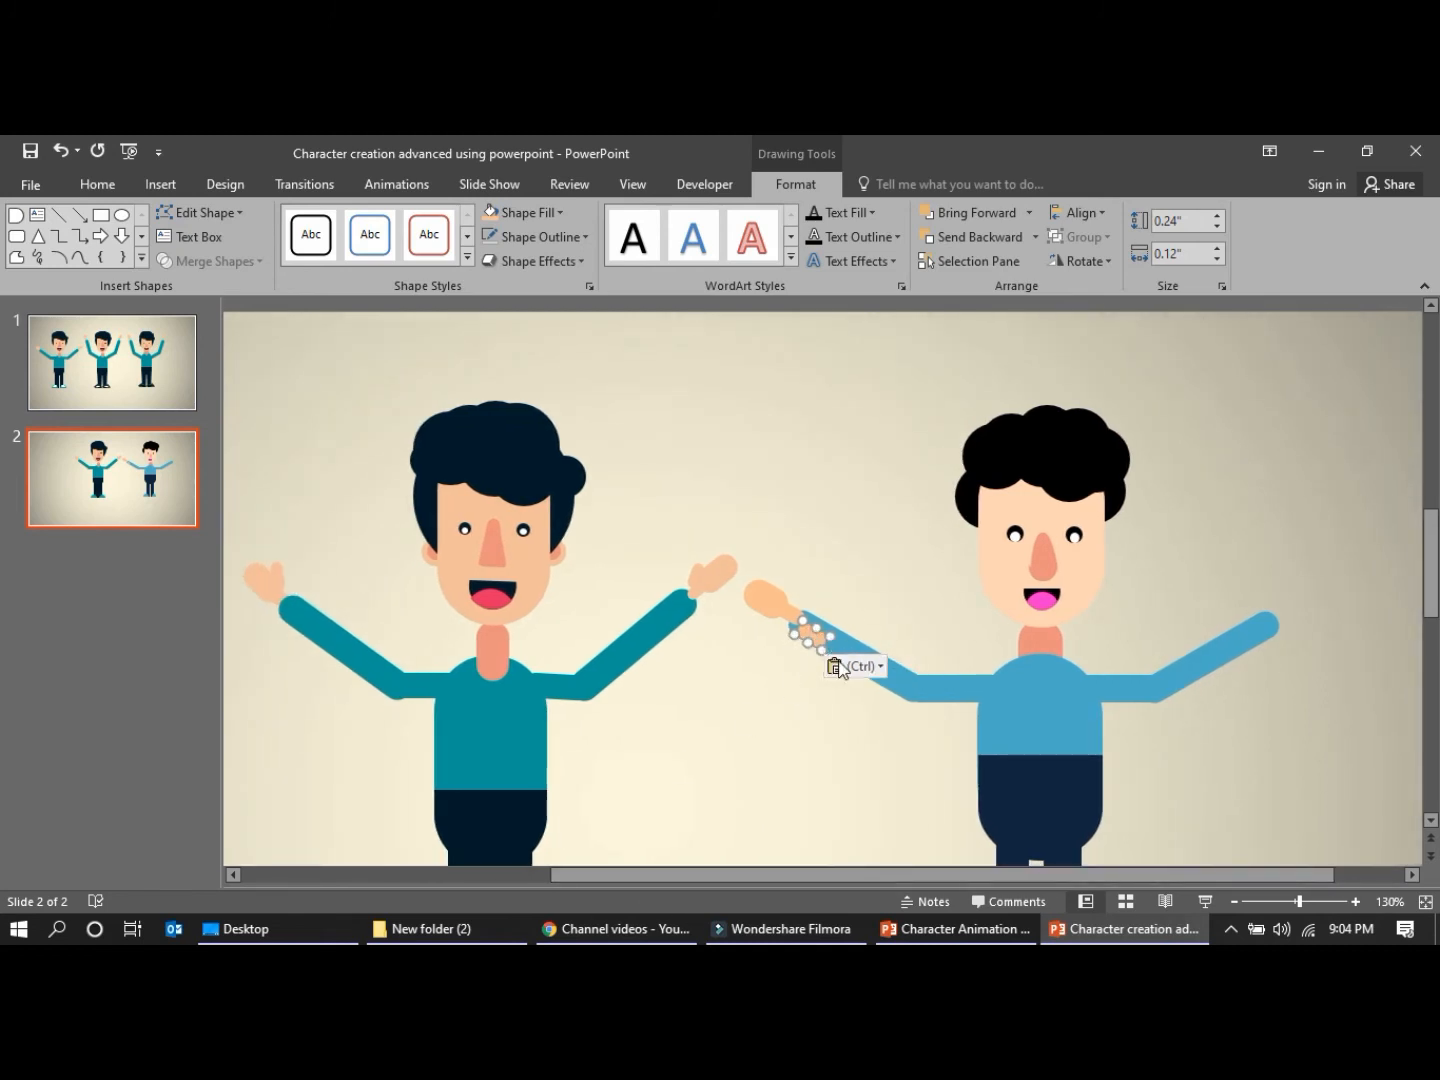
pyautogui.moveTo(813, 634); pyautogui.dragTo(911, 564)
pyautogui.moveTo(826, 482); pyautogui.dragTo(776, 588)
pyautogui.click(877, 534)
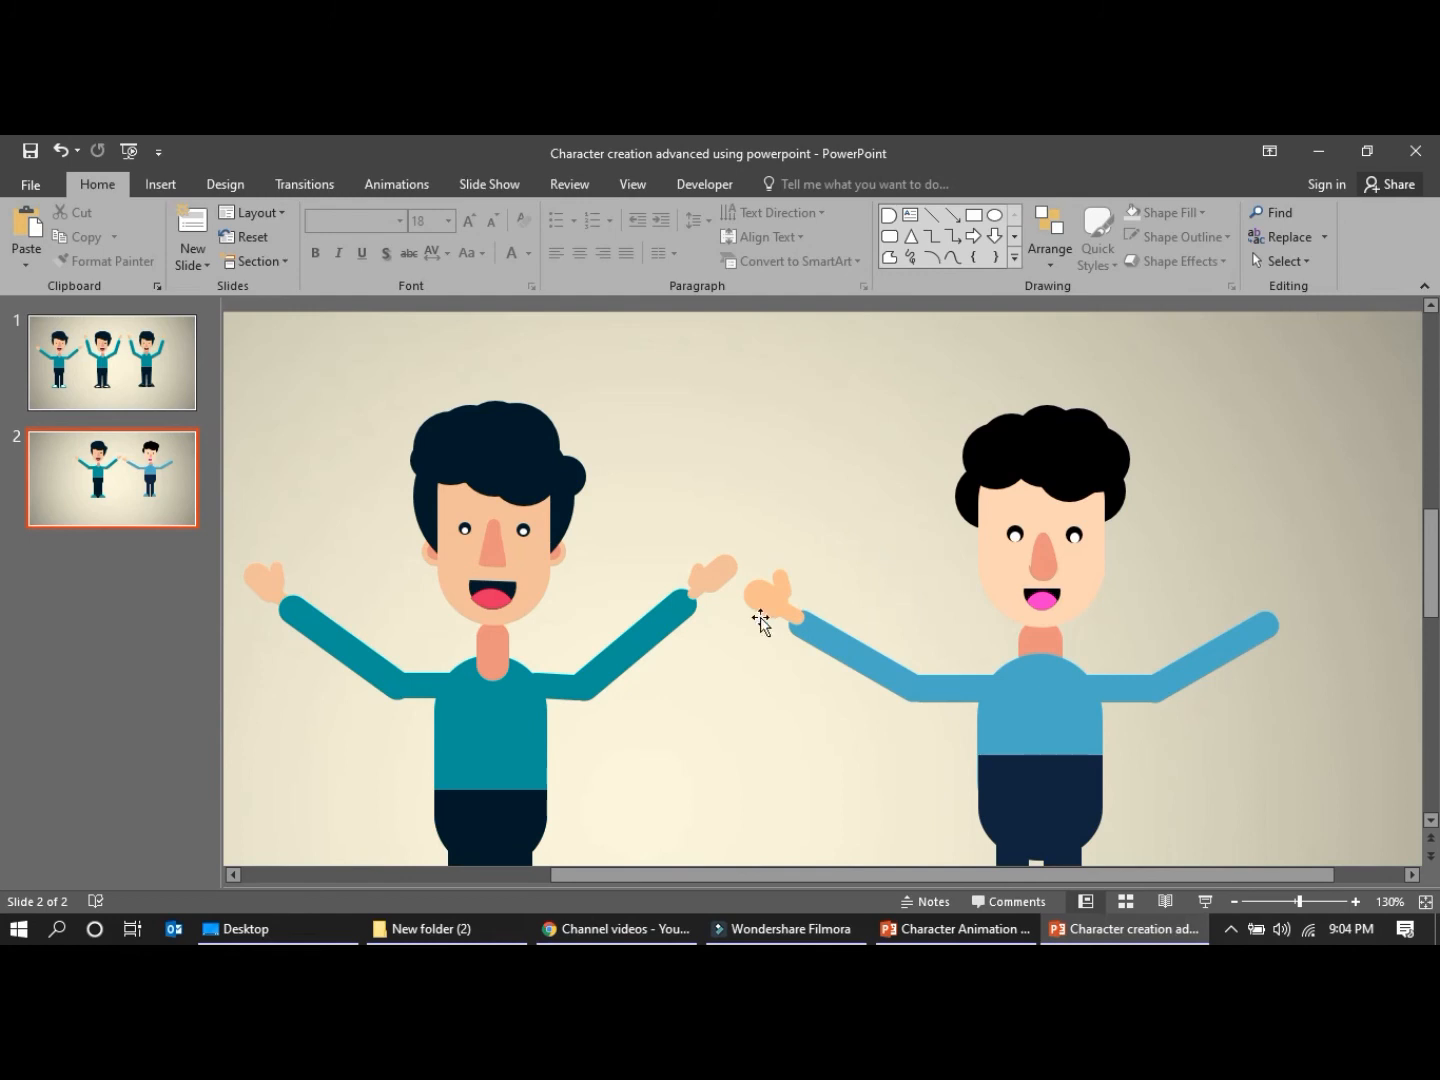
# Copy the wrist piece, rotate it to the mirrored slant, and fit it small at the end of the right-hand forearm
pyautogui.moveTo(797, 617)
pyautogui.mouseDown()
pyautogui.moveTo(833, 653)
pyautogui.moveTo(833, 690)
pyautogui.moveTo(866, 717)
pyautogui.mouseUp()
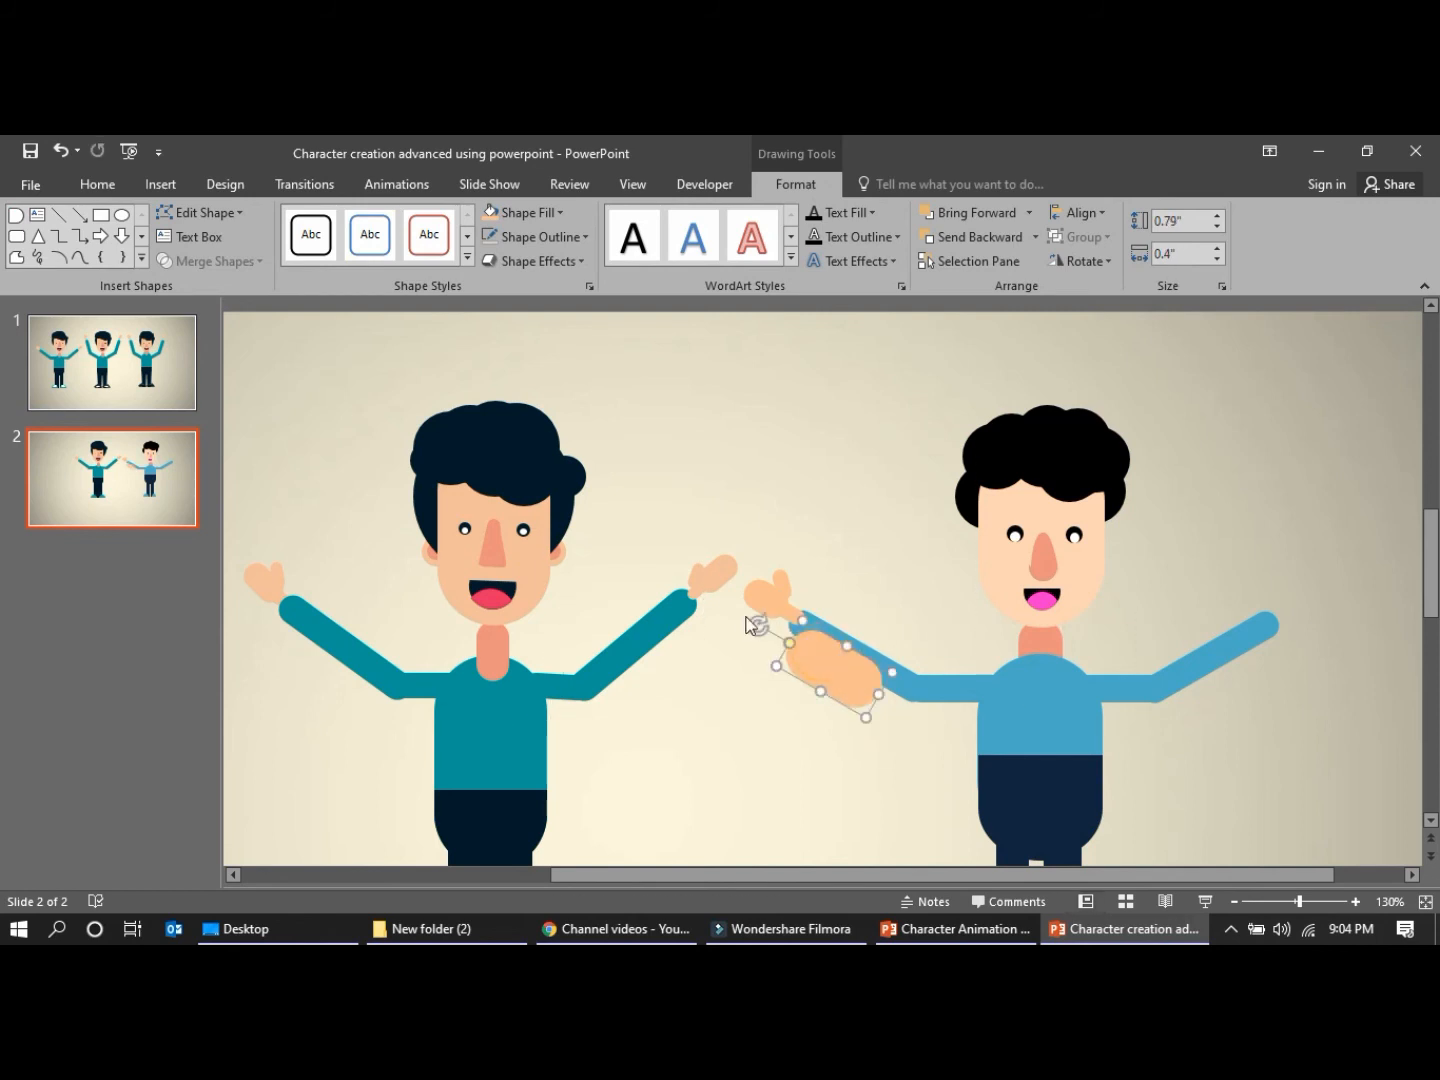
pyautogui.moveTo(755, 623); pyautogui.dragTo(700, 700)
pyautogui.moveTo(826, 681); pyautogui.dragTo(1278, 617)
pyautogui.click(1226, 695)
# Copy the left-hand palm and attach the copy, mirrored in slant, to the right-hand wrist
pyautogui.click(762, 600)
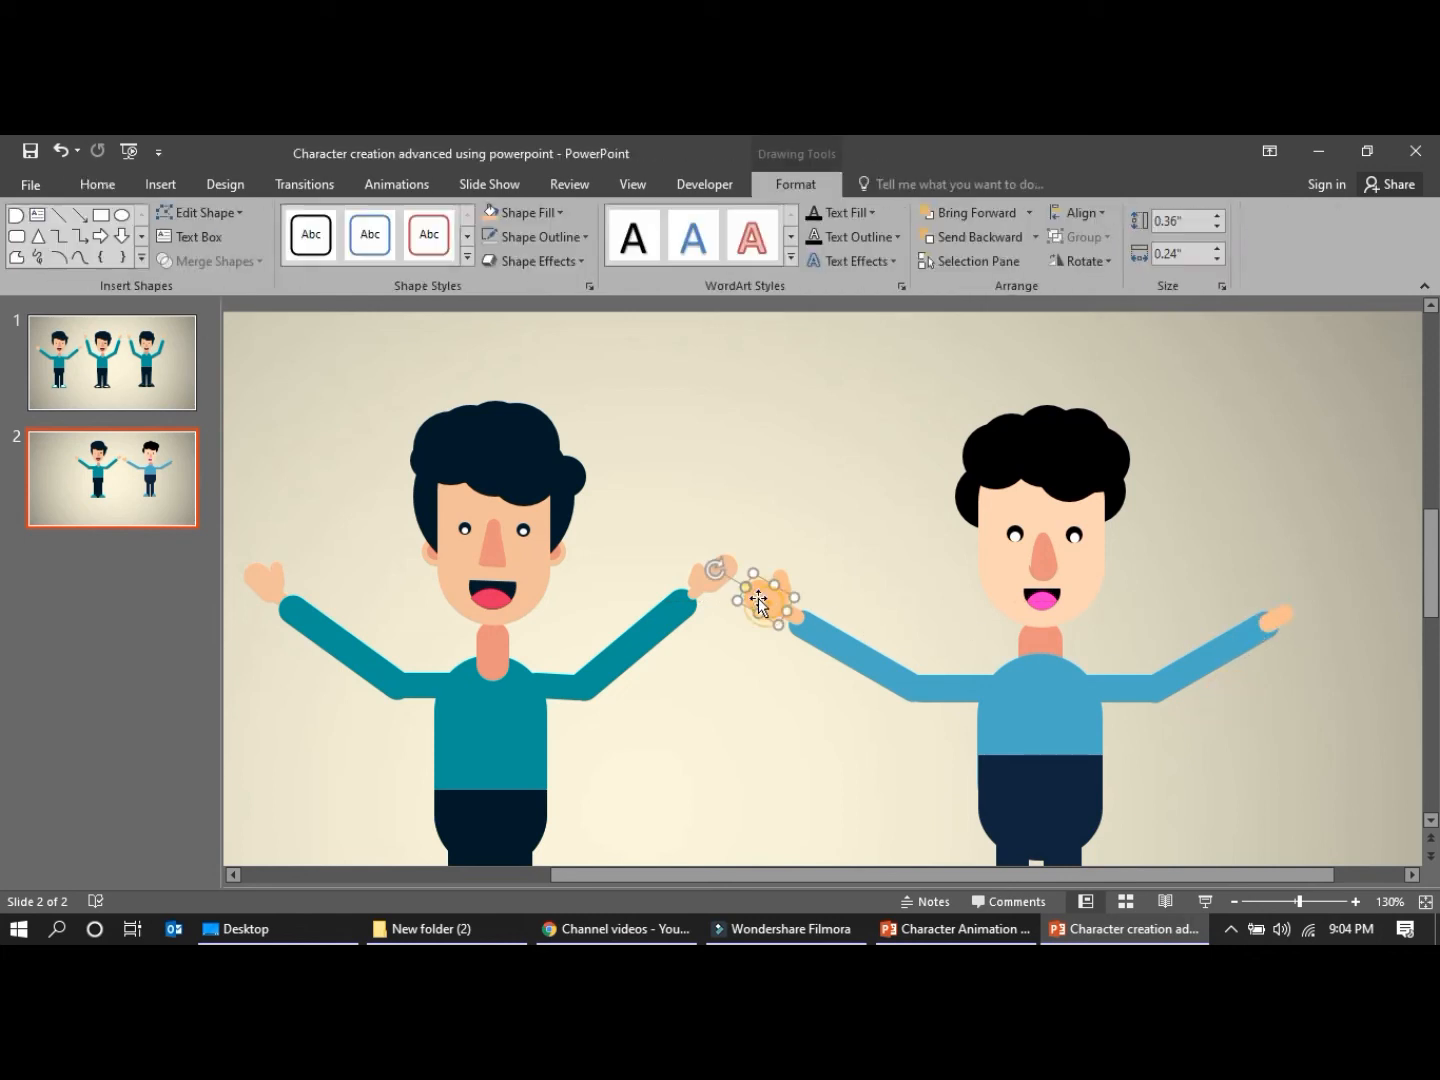
pyautogui.keyDown('ctrl'); pyautogui.moveTo(758, 600); pyautogui.dragTo(1295, 614); pyautogui.keyUp('ctrl')
pyautogui.click(1307, 710)
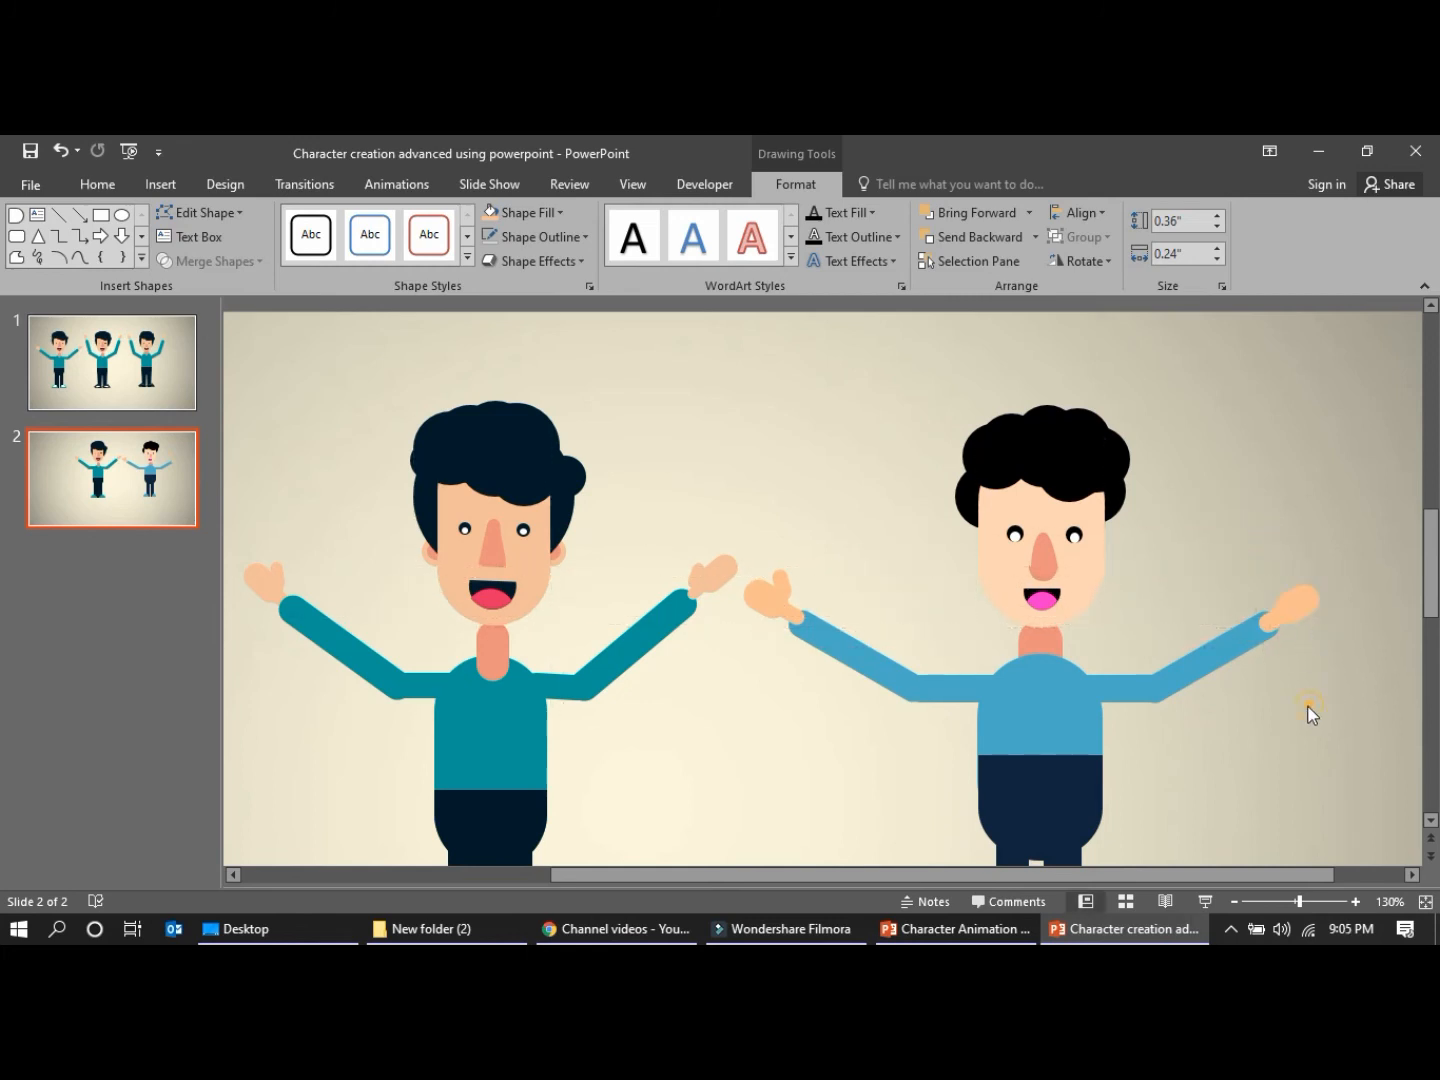
# Copy the left-hand thumb and place the copy, tilted the opposite way, on the inner side of the right-hand palm
pyautogui.click(783, 577)
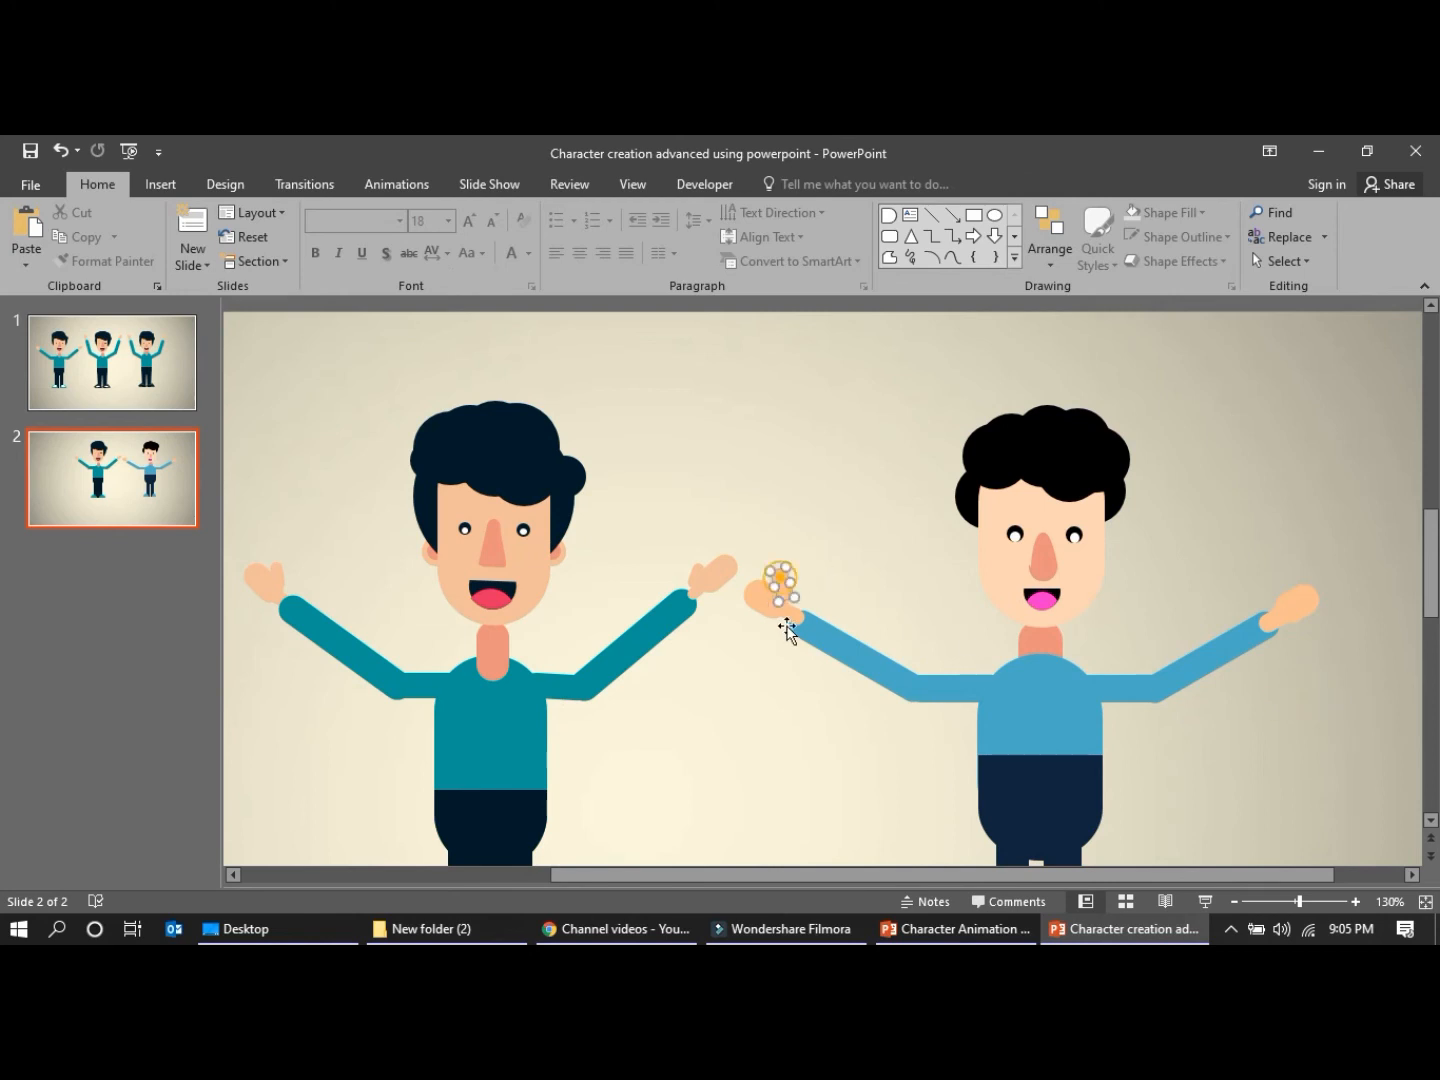
pyautogui.hotkey('ctrl', 'c')
pyautogui.hotkey('ctrl', 'v')
pyautogui.moveTo(805, 608); pyautogui.dragTo(1277, 598)
pyautogui.click(1291, 512)
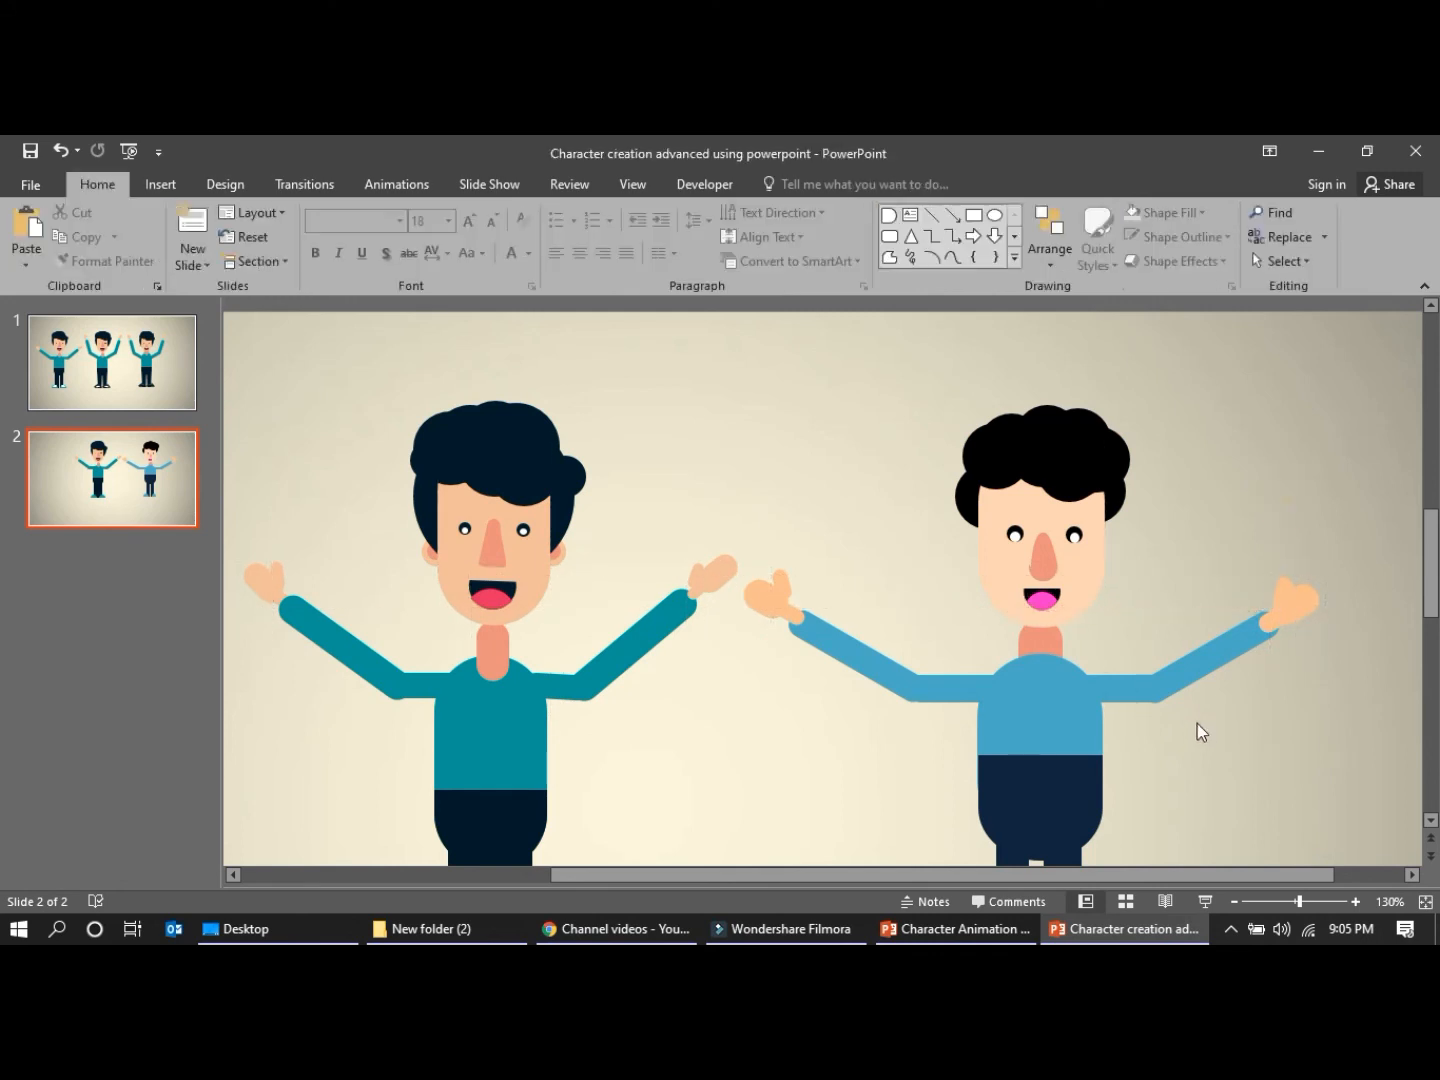
# Shift the right-hand palm slightly outward from its wrist and thumb
pyautogui.click(1280, 628)
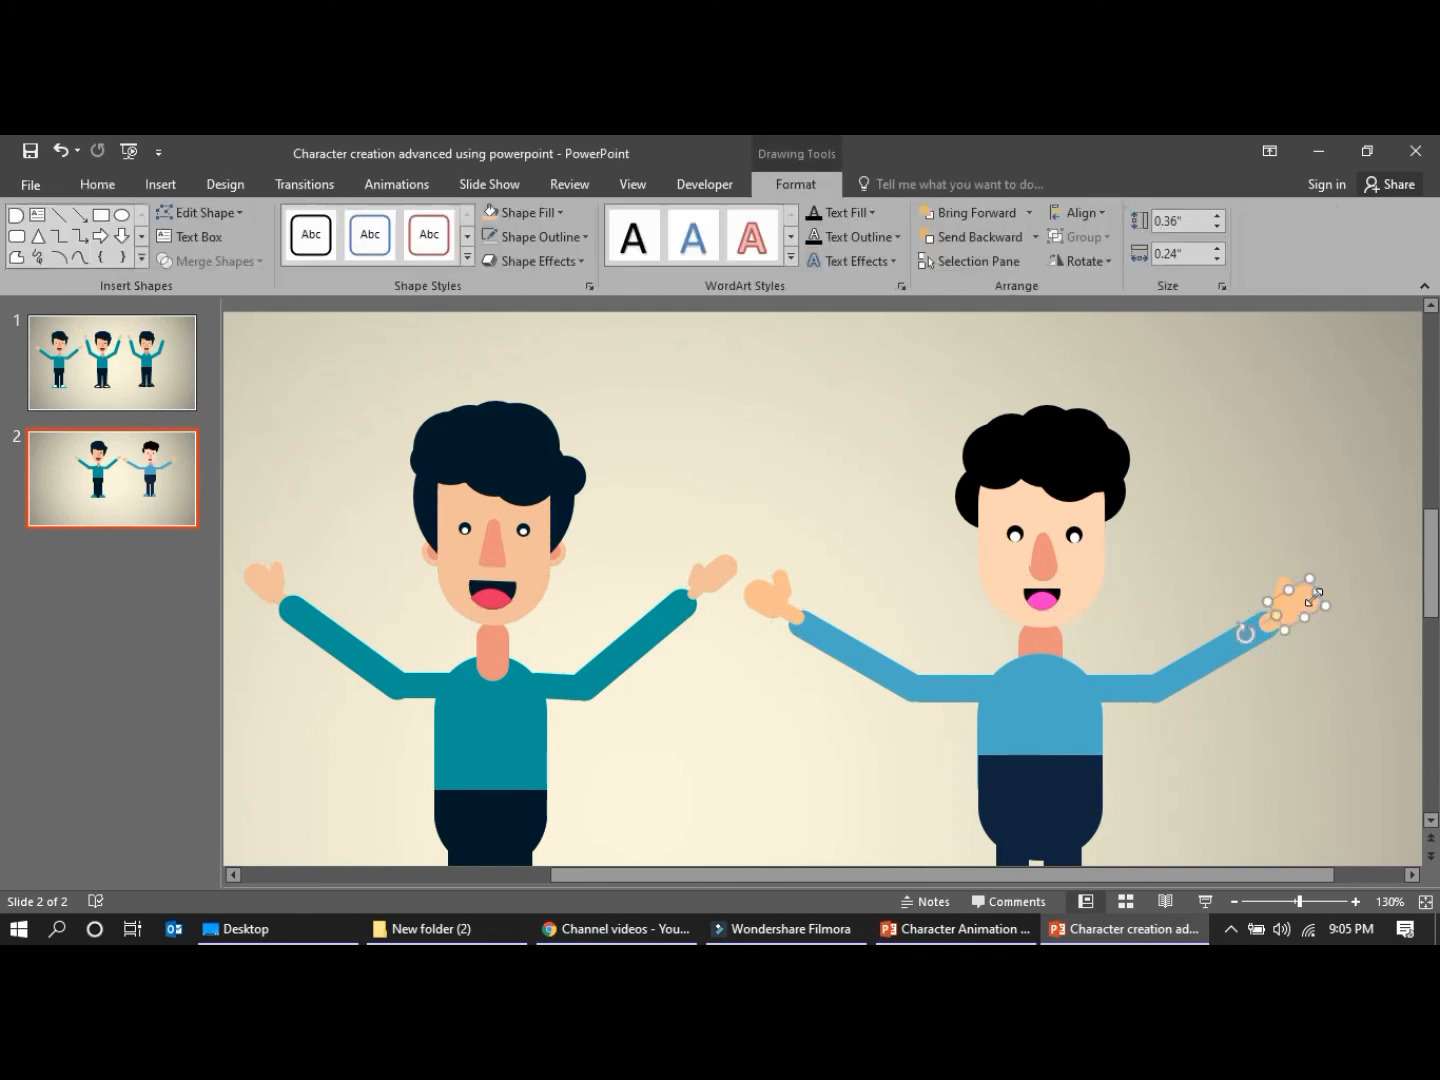
pyautogui.moveTo(1304, 604); pyautogui.dragTo(1301, 600)
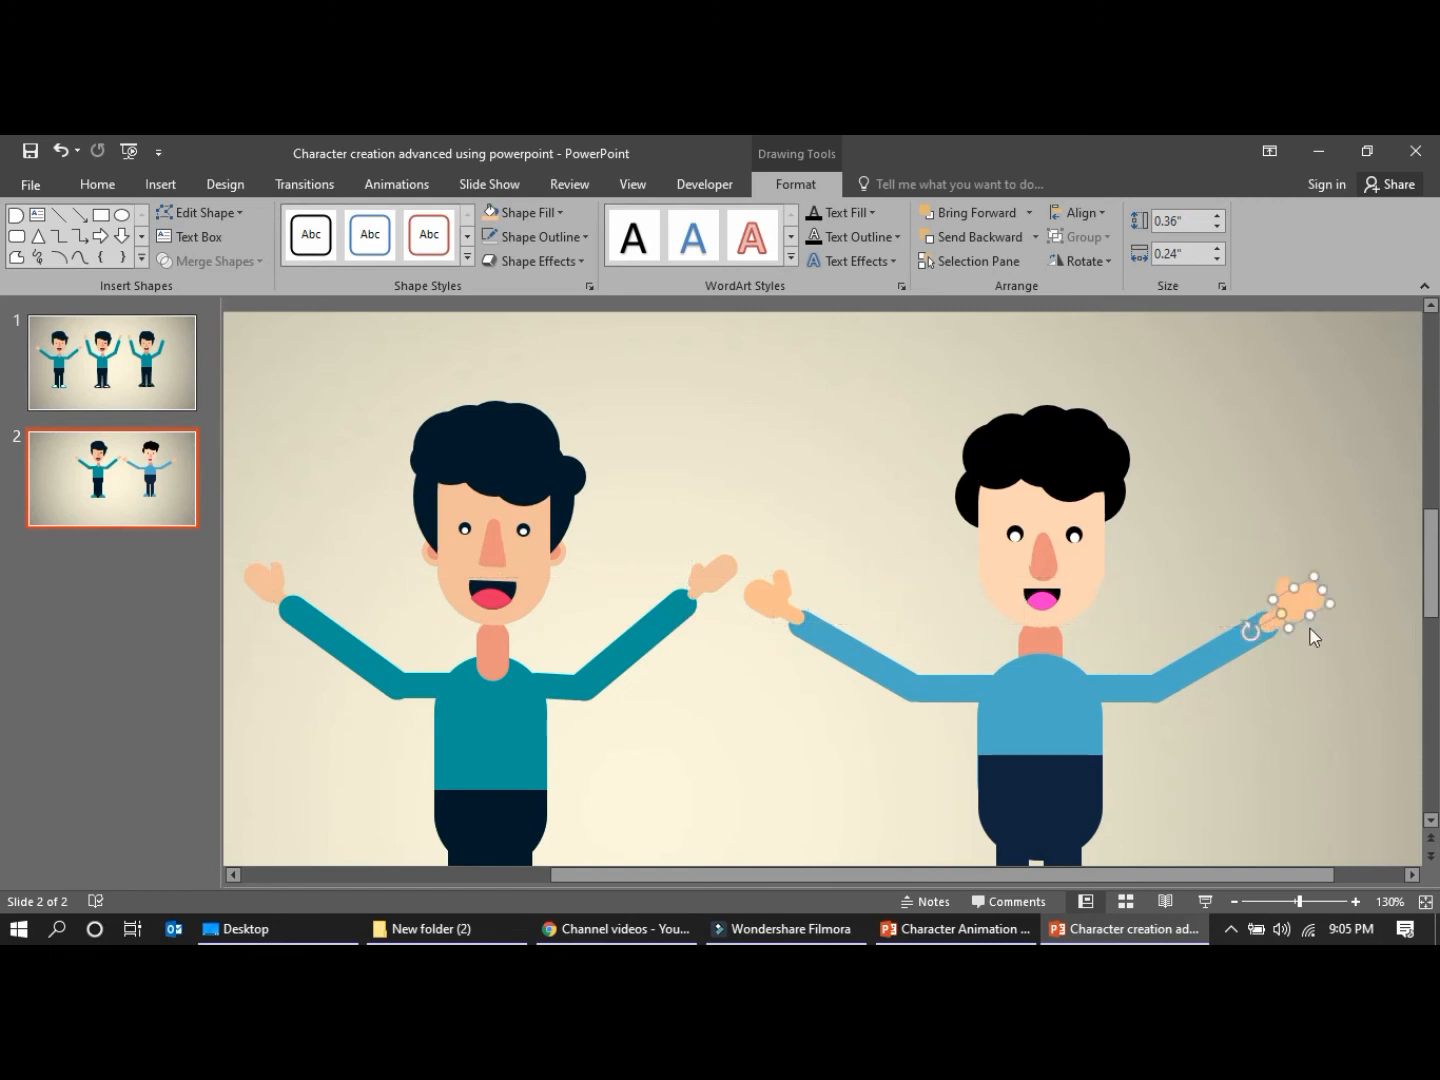
pyautogui.click(1323, 678)
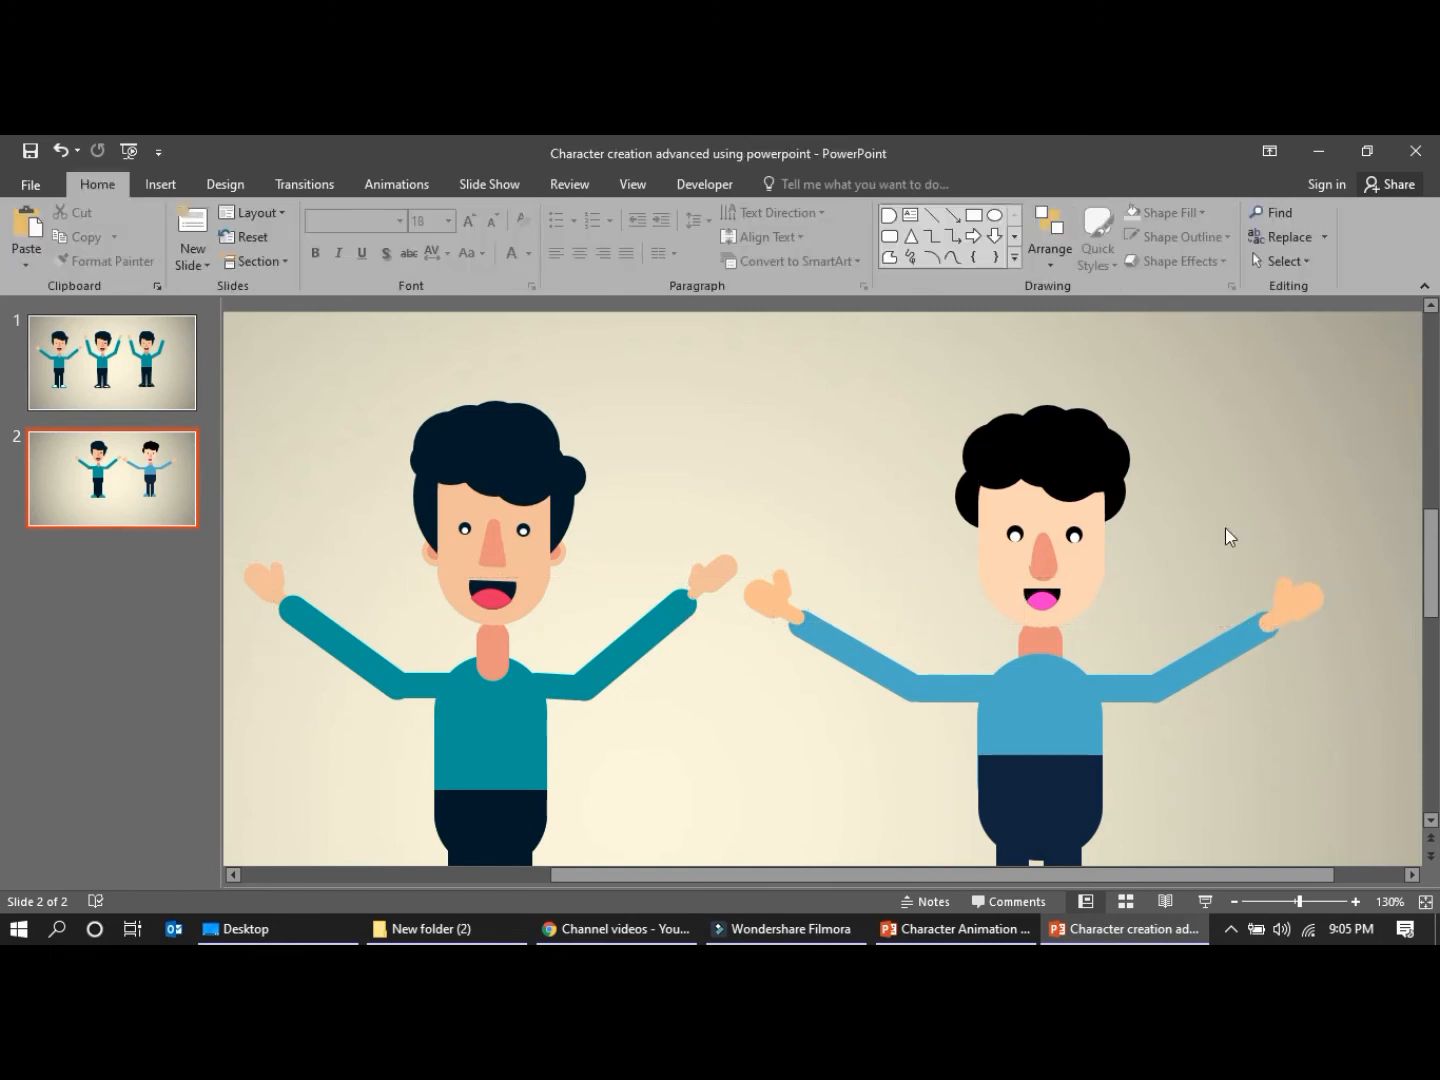
# Move the dark trouser top down so that more of the blue torso shows above the waistline
pyautogui.click(1233, 902)
pyautogui.click(1233, 902)
pyautogui.click(1233, 903)
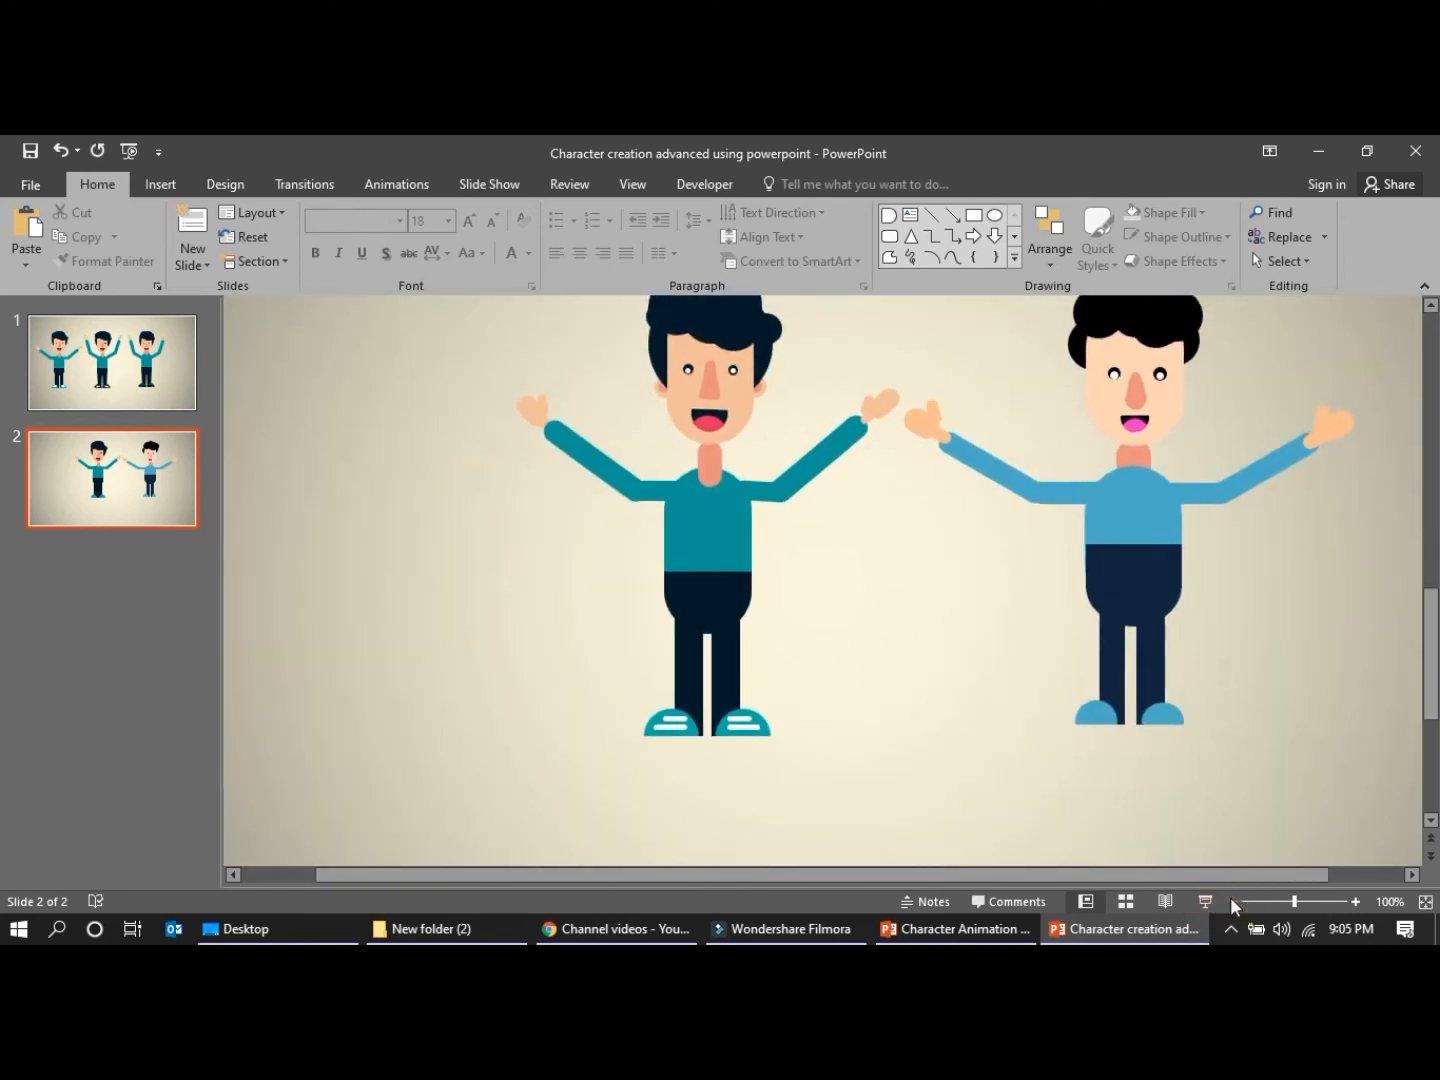
pyautogui.click(1233, 902)
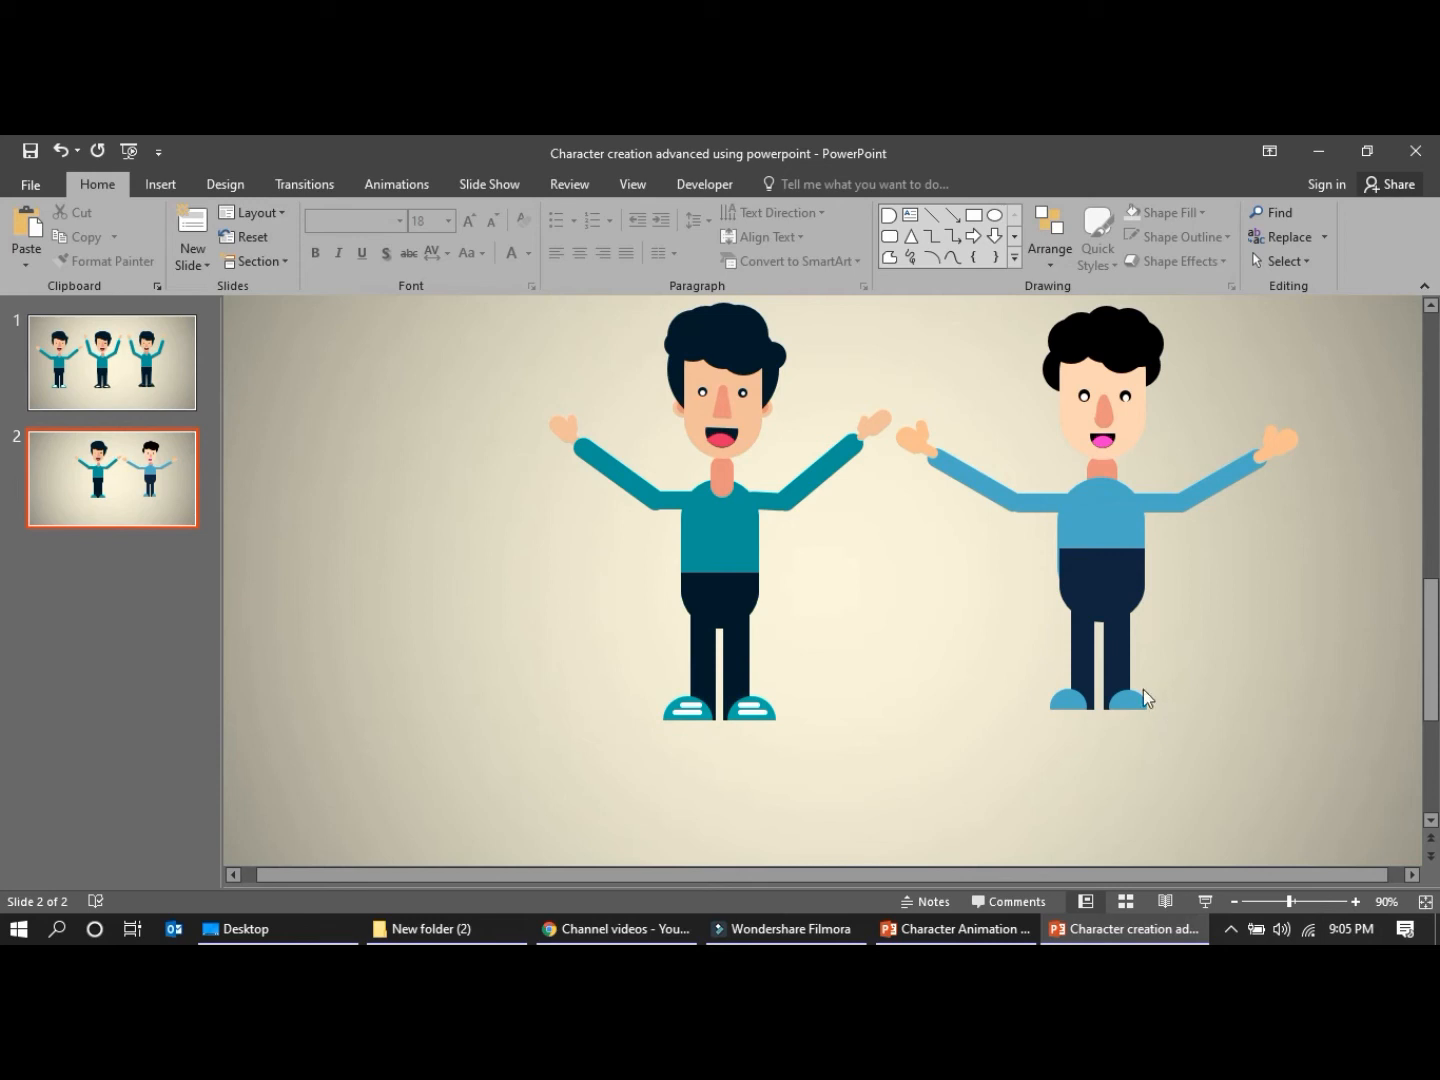
pyautogui.click(1097, 581)
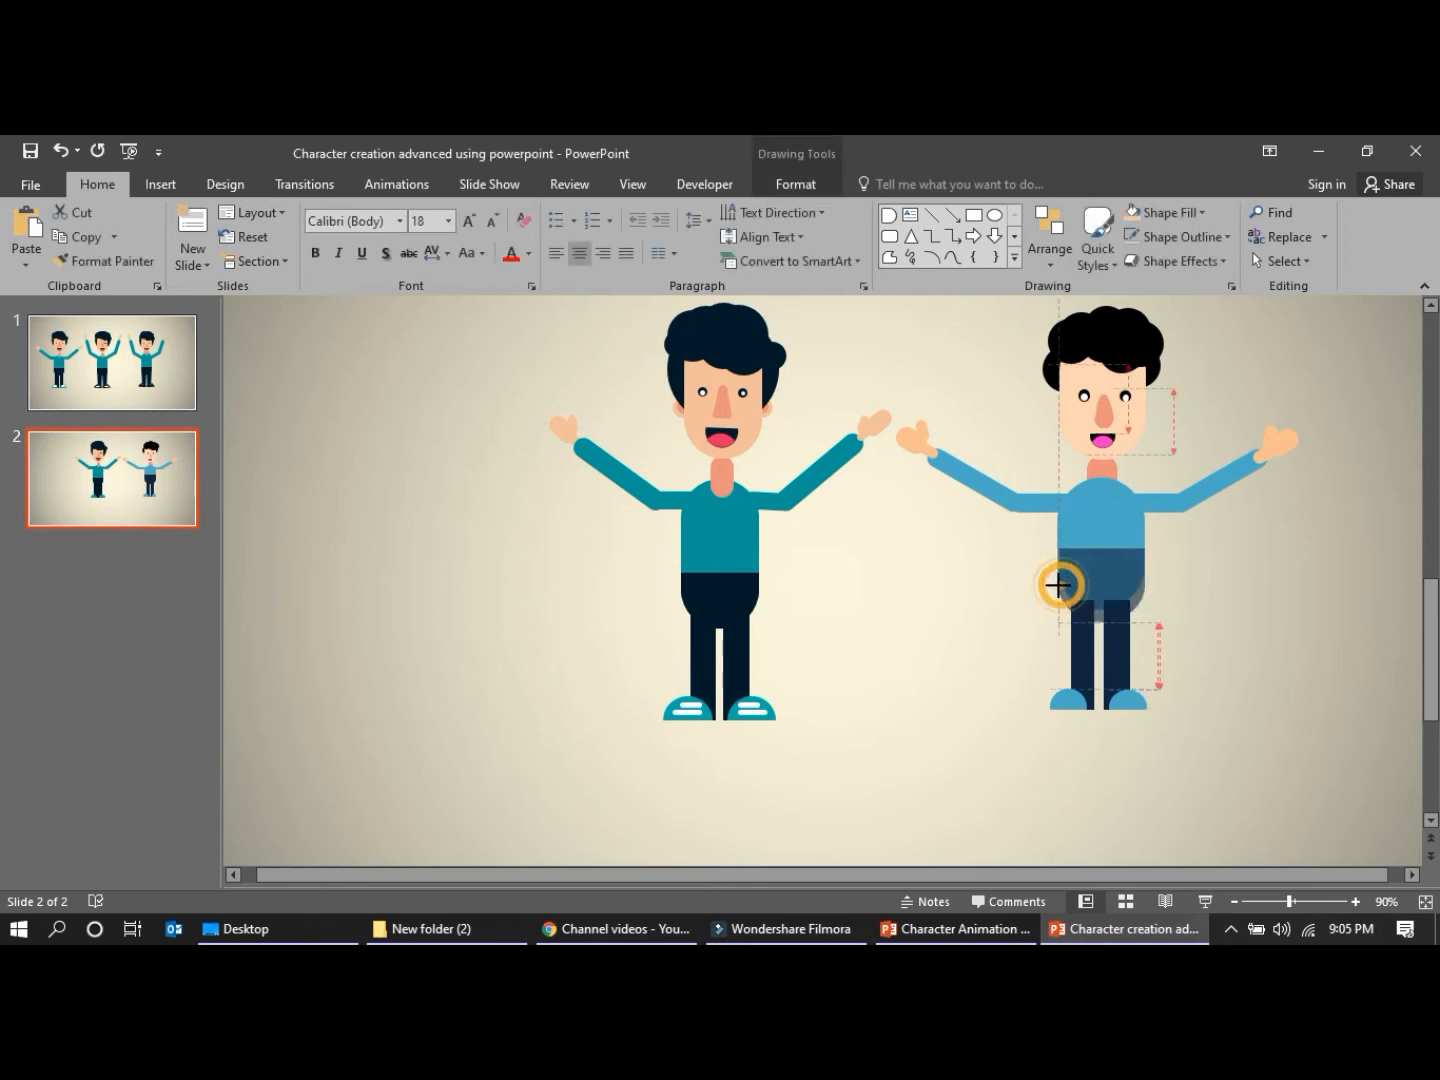
pyautogui.click(996, 614)
pyautogui.click(1077, 572)
pyautogui.moveTo(1077, 571)
pyautogui.mouseDown()
pyautogui.moveTo(1035, 582)
pyautogui.moveTo(1093, 590)
pyautogui.moveTo(1099, 617)
pyautogui.mouseUp()
pyautogui.click(1025, 616)
pyautogui.click(1074, 572)
pyautogui.click(995, 620)
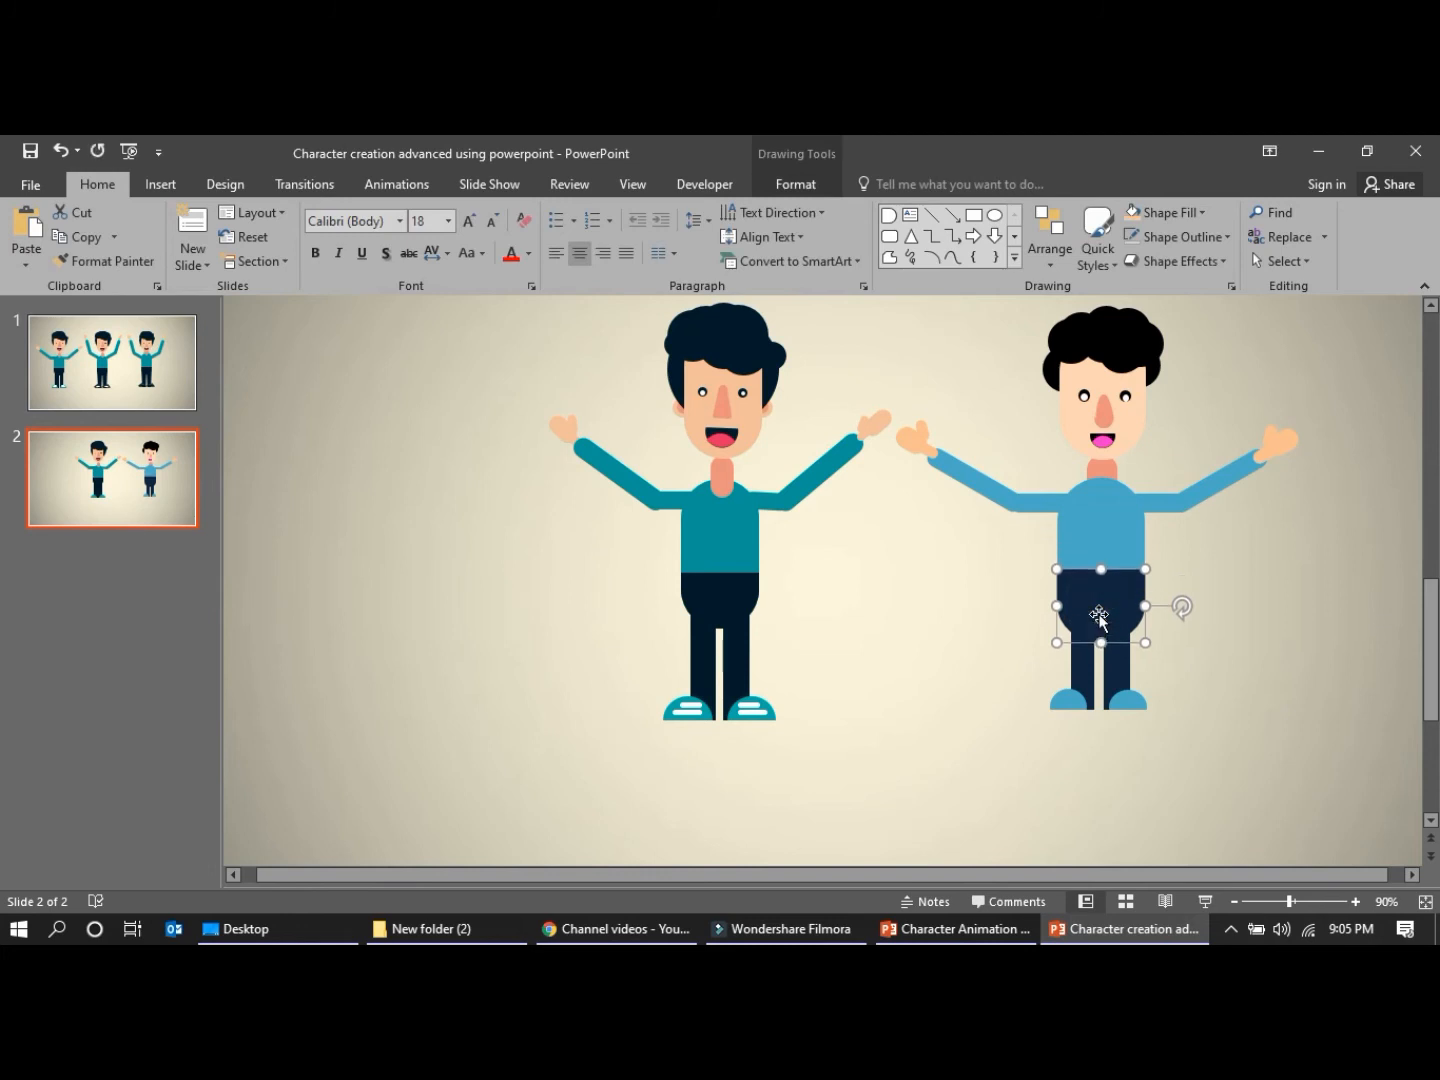
# Fine-tune the height of the trouser top so its waistline sits slightly higher on the torso
pyautogui.click(938, 698)
pyautogui.click(1127, 548)
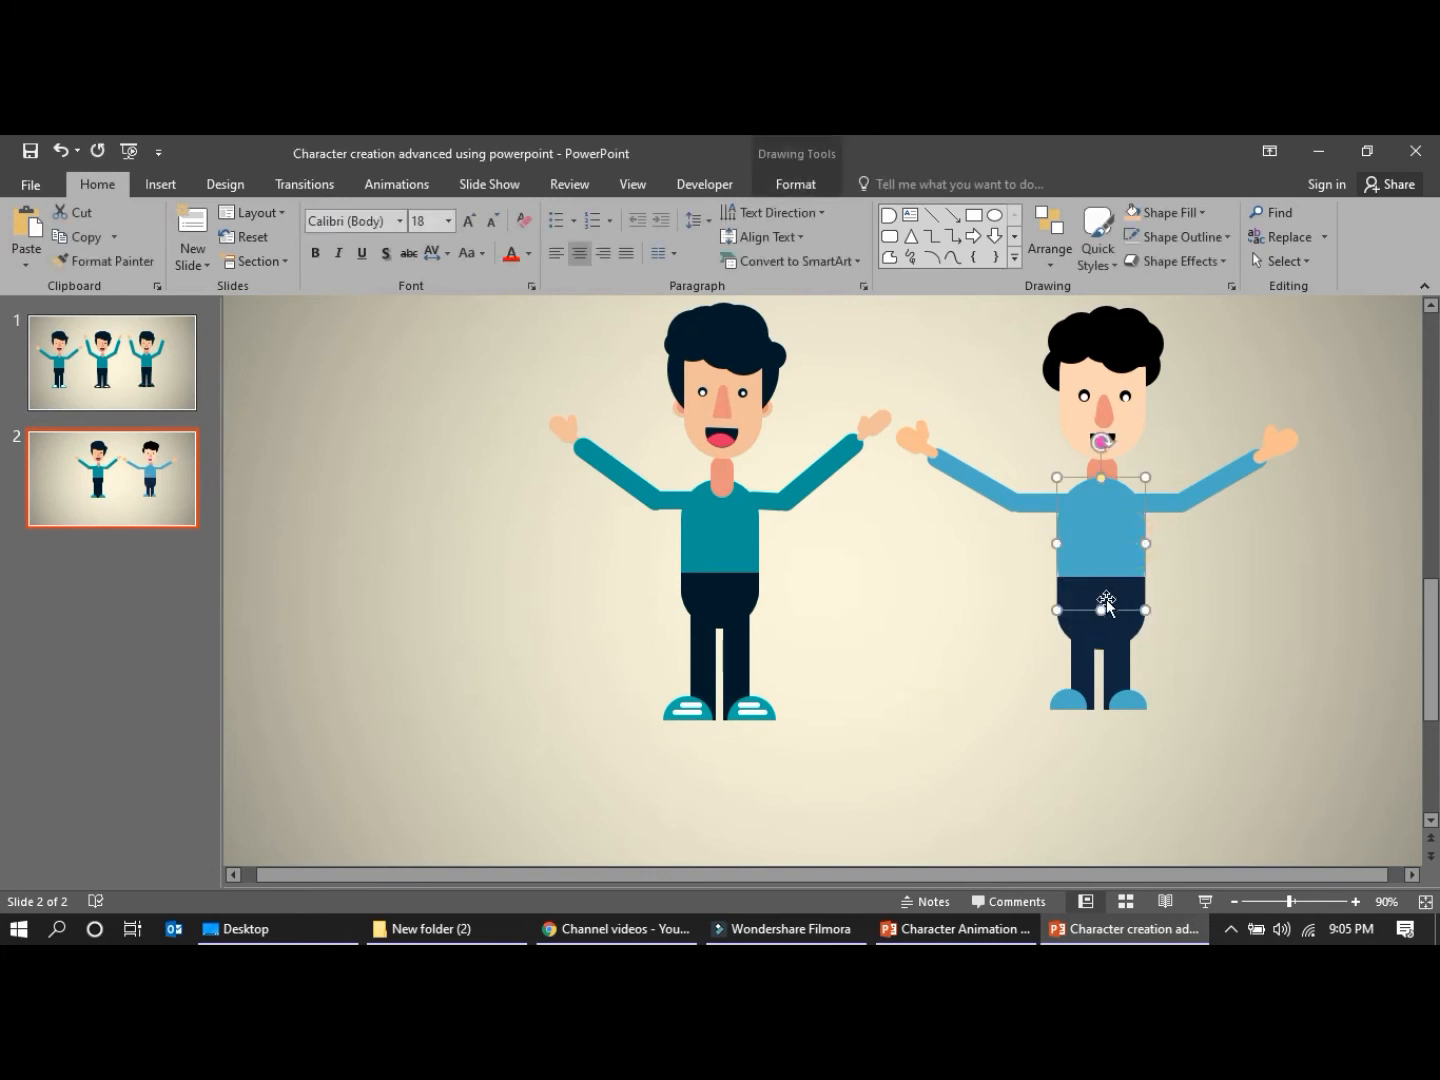
pyautogui.click(950, 653)
pyautogui.moveTo(1095, 600)
pyautogui.mouseDown()
pyautogui.moveTo(1114, 552)
pyautogui.moveTo(1098, 617)
pyautogui.mouseUp()
pyautogui.click(1025, 626)
pyautogui.click(994, 667)
pyautogui.click(1111, 597)
pyautogui.click(973, 561)
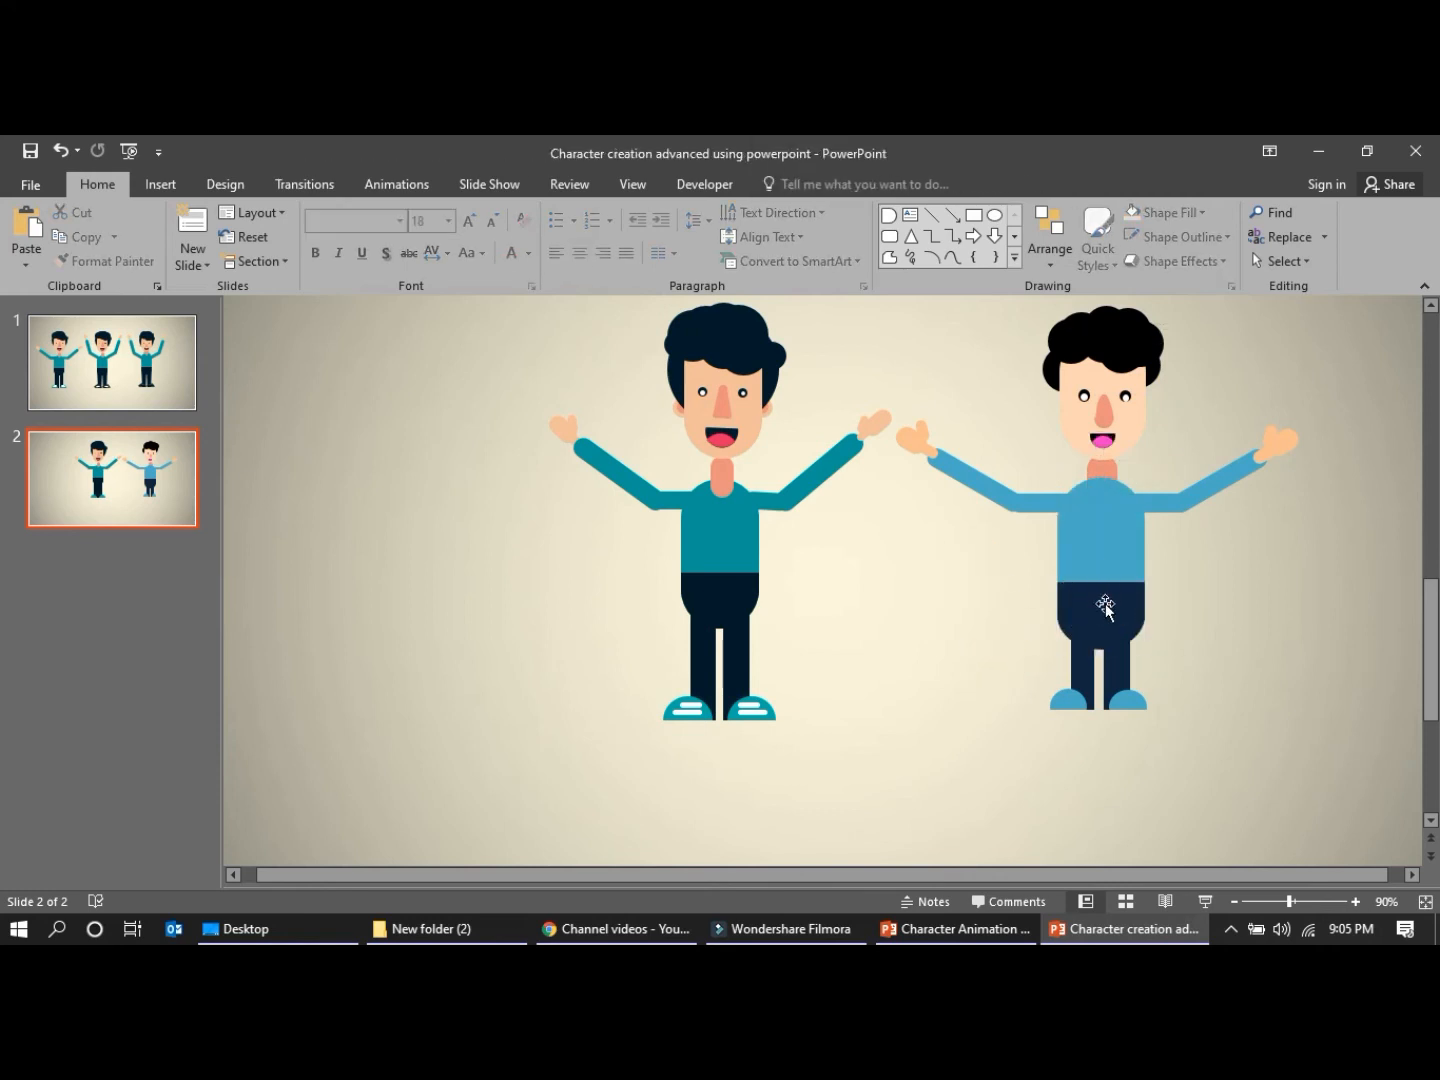
pyautogui.click(1105, 607)
pyautogui.click(1090, 620)
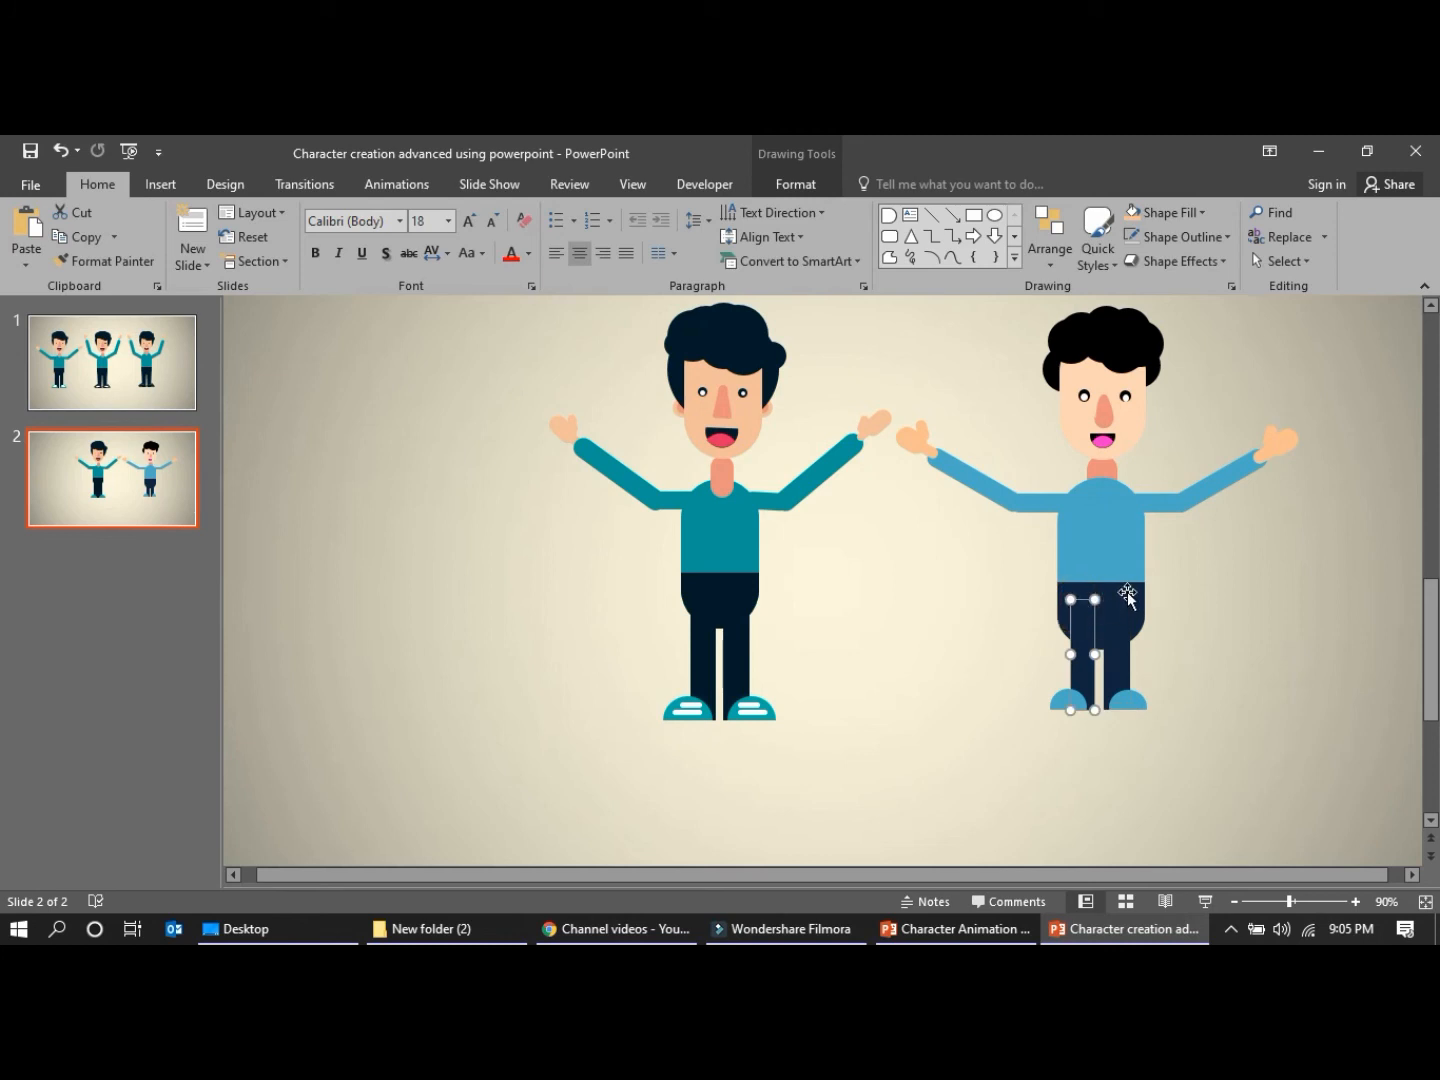
pyautogui.click(948, 684)
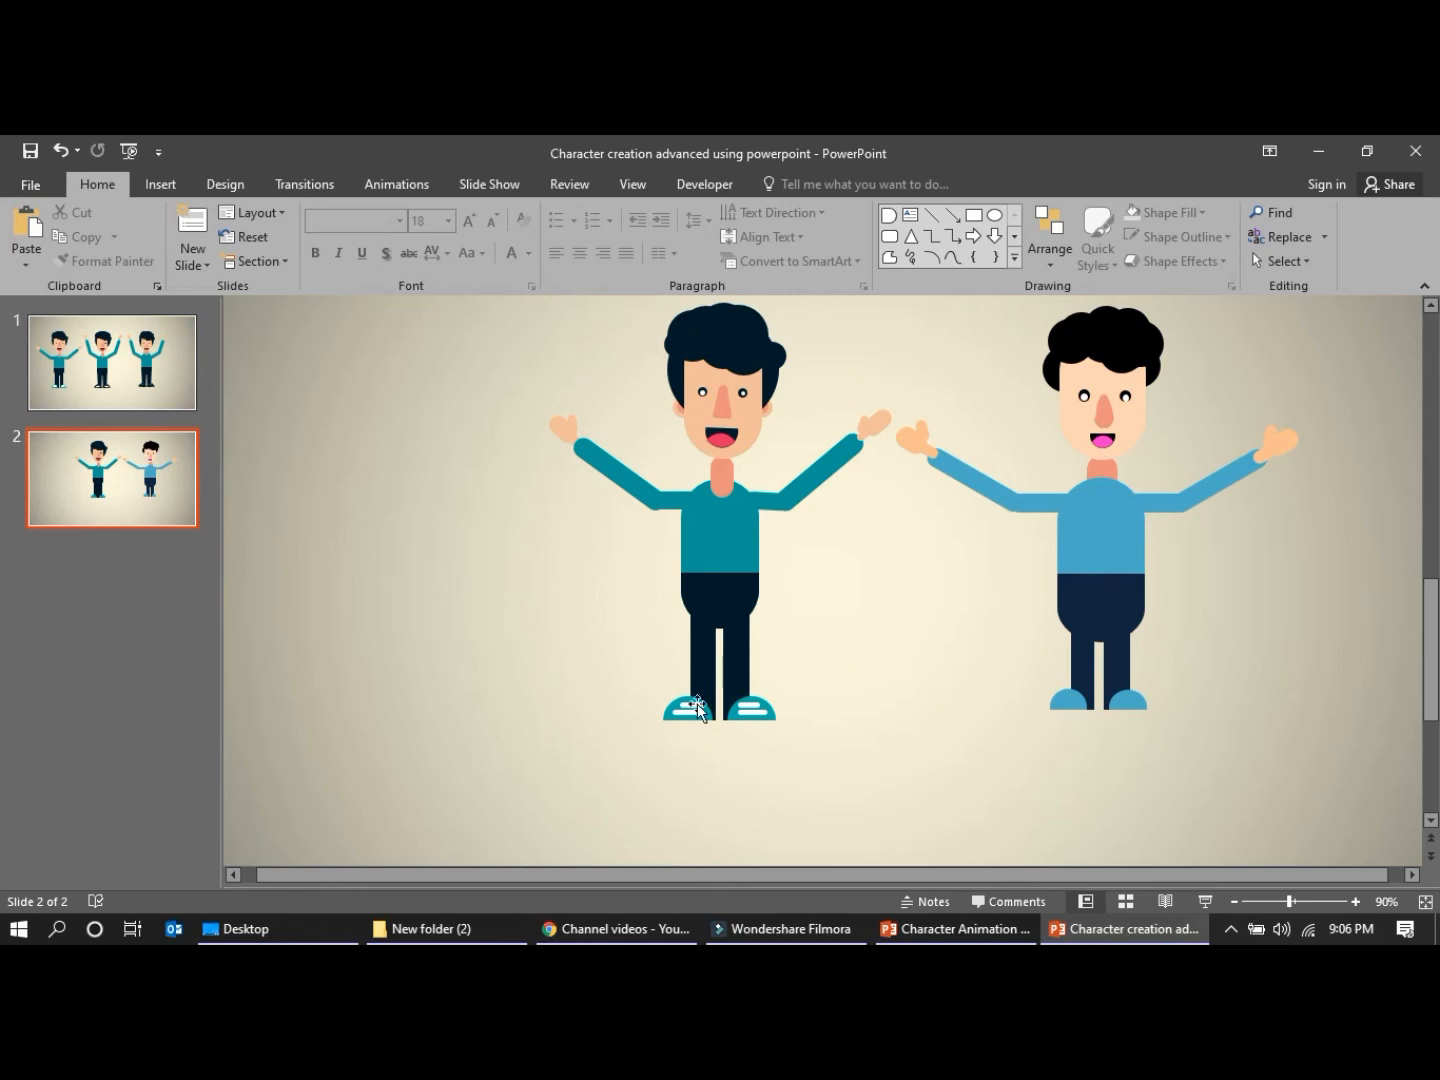
# Draw a small rounded rectangle about 0.16" high and 0.4" wide below the left-hand shoe as a shoe stripe
pyautogui.click(162, 185)
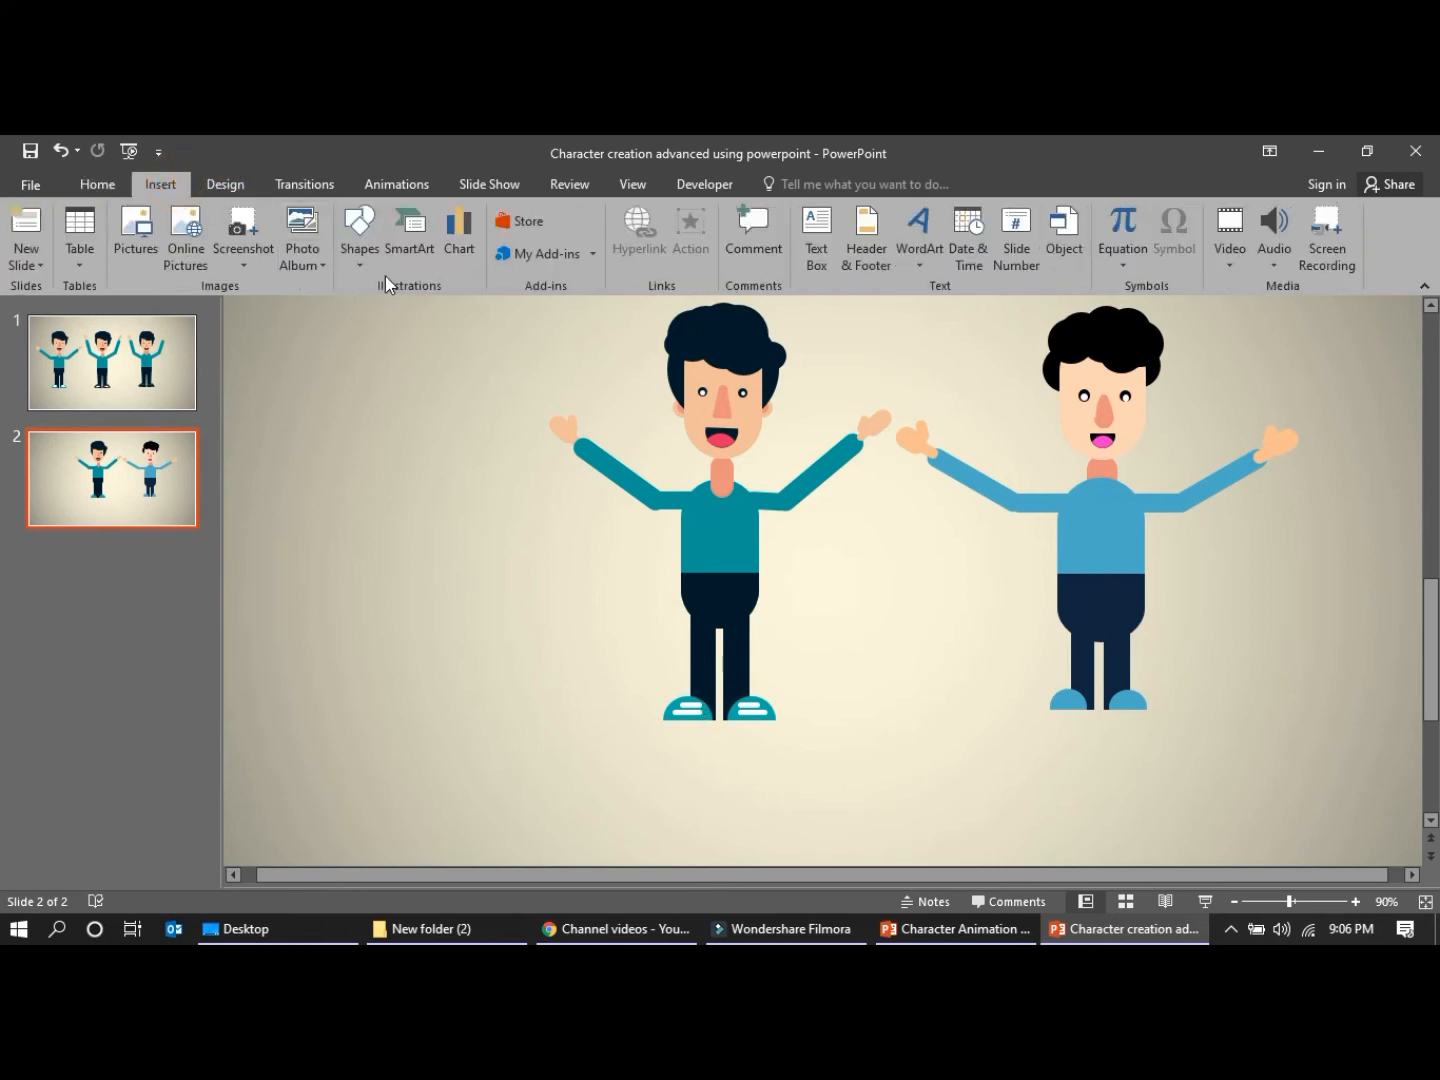
pyautogui.click(360, 250)
pyautogui.click(368, 418)
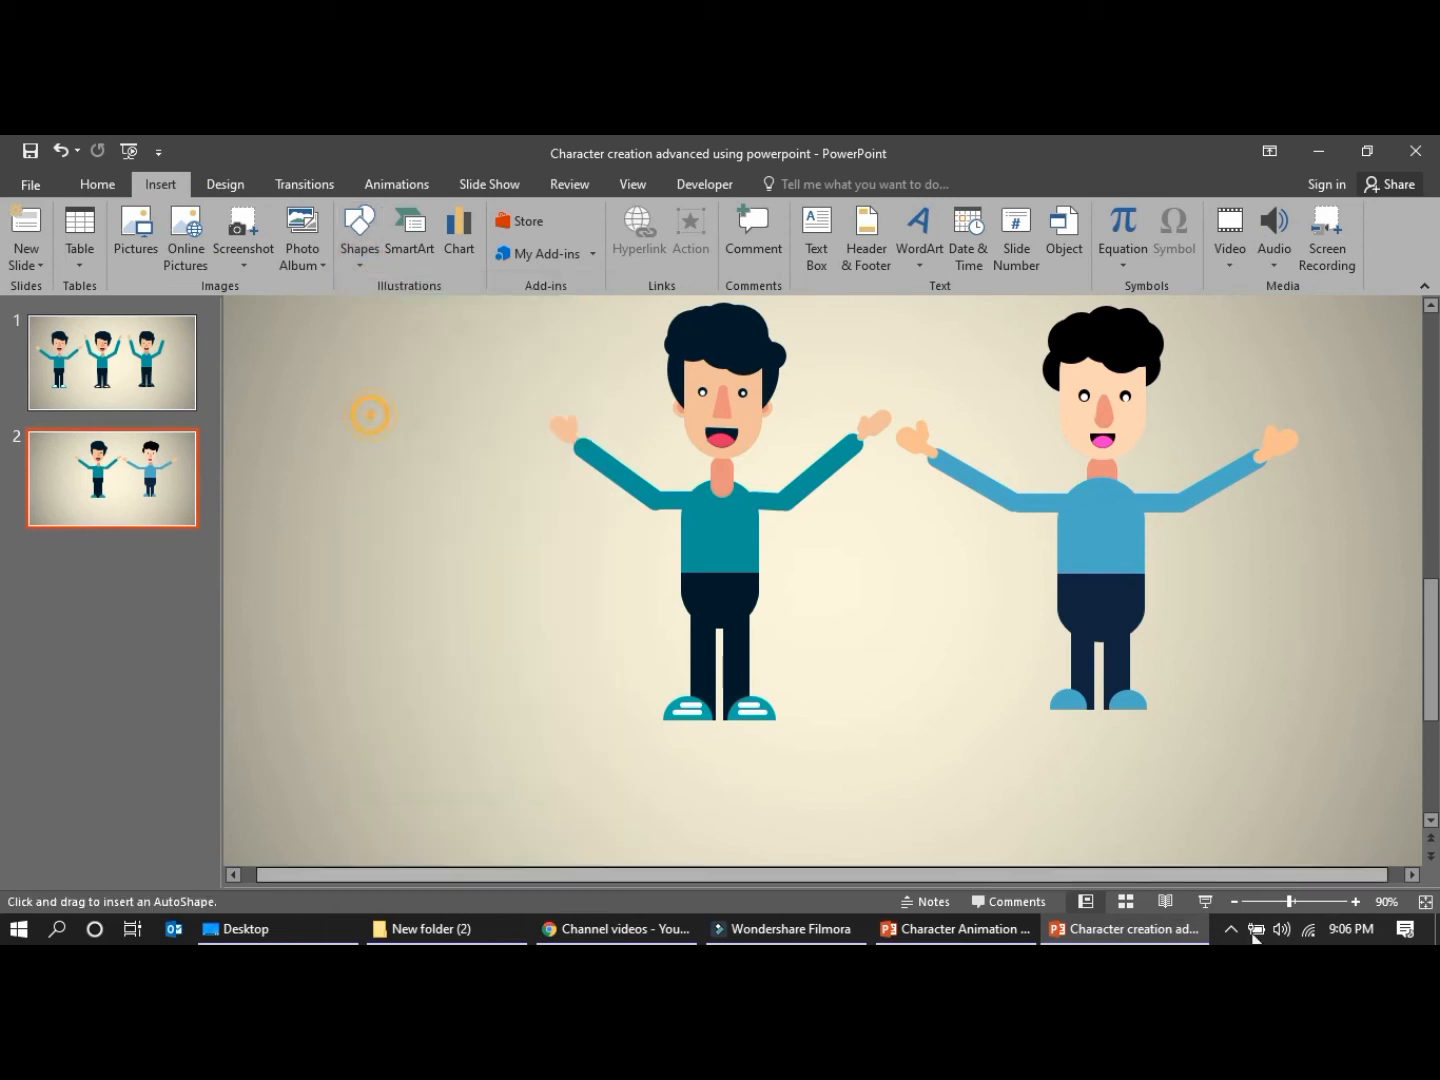
pyautogui.moveTo(1034, 751)
pyautogui.mouseDown()
pyautogui.moveTo(1118, 781)
pyautogui.moveTo(1127, 842)
pyautogui.moveTo(1085, 745)
pyautogui.moveTo(1099, 769)
pyautogui.moveTo(1066, 759)
pyautogui.mouseUp()
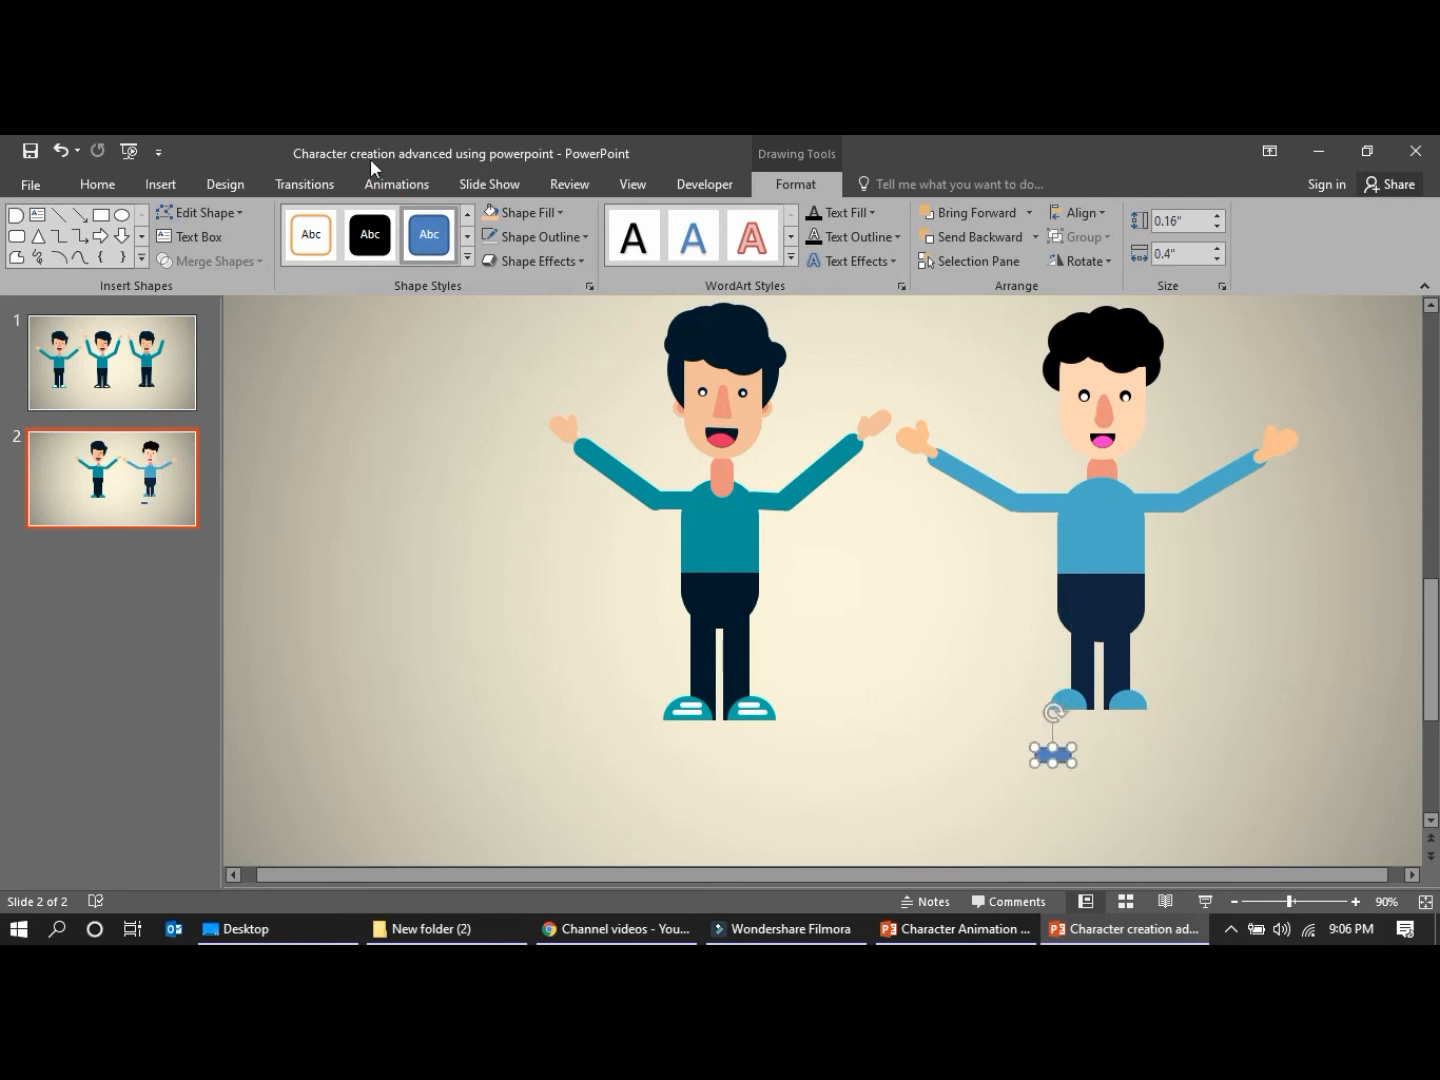
# Fill the new shoe stripe with white, remove its outline and flatten it to about 0.09" high
pyautogui.click(543, 211)
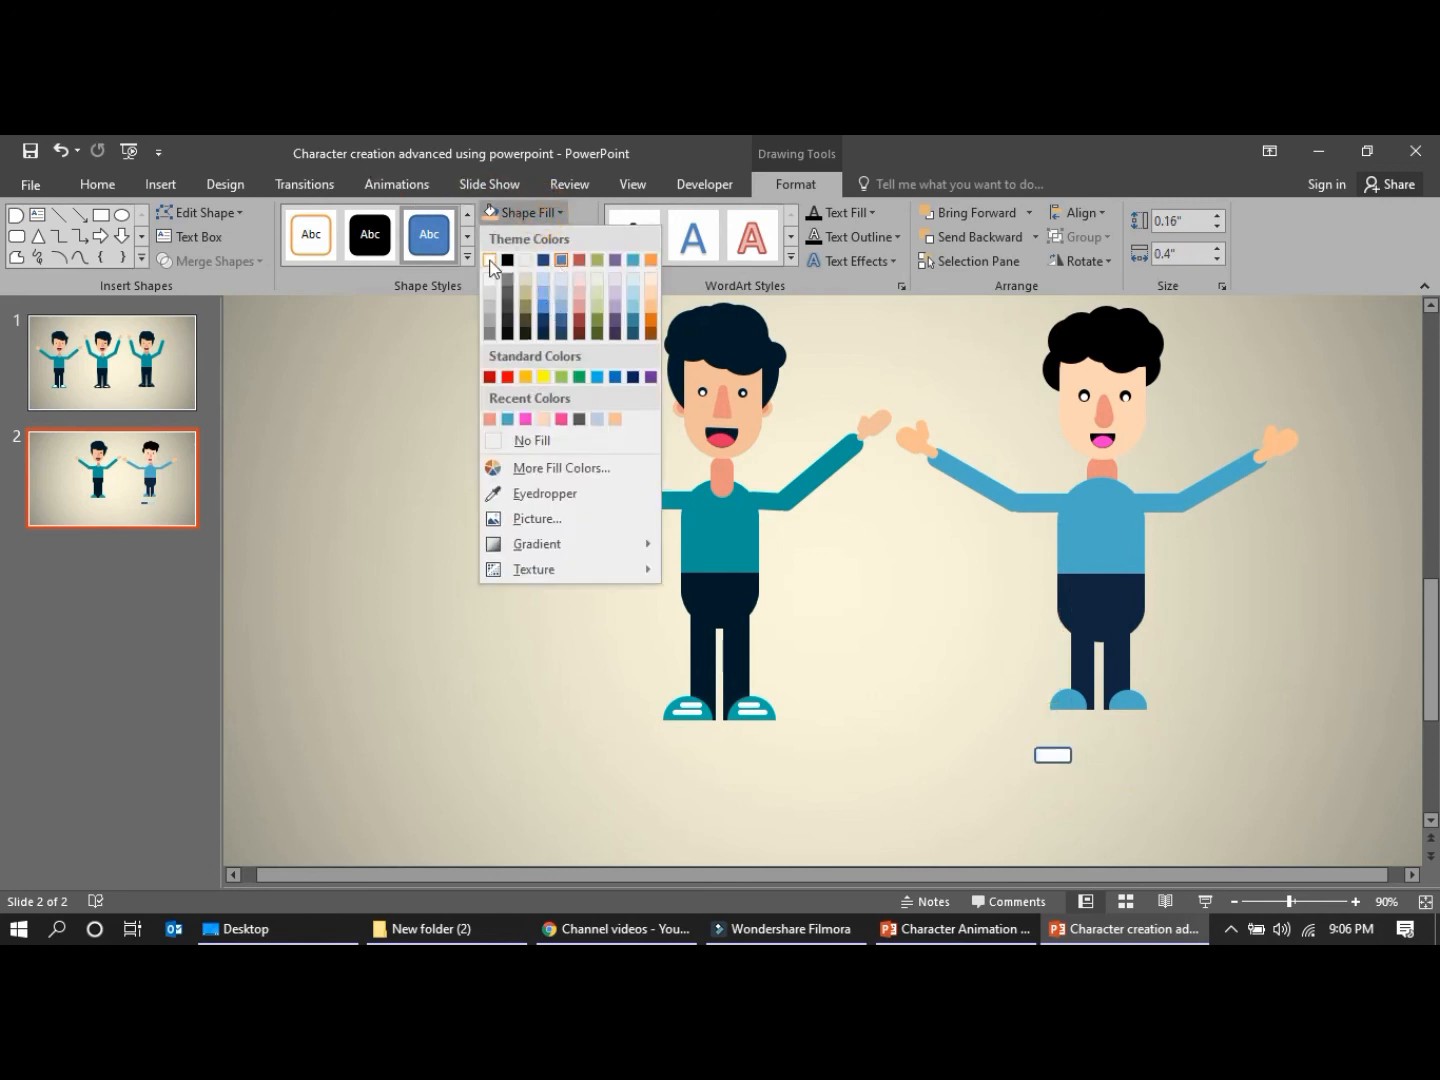
pyautogui.click(491, 262)
pyautogui.click(533, 237)
pyautogui.click(524, 462)
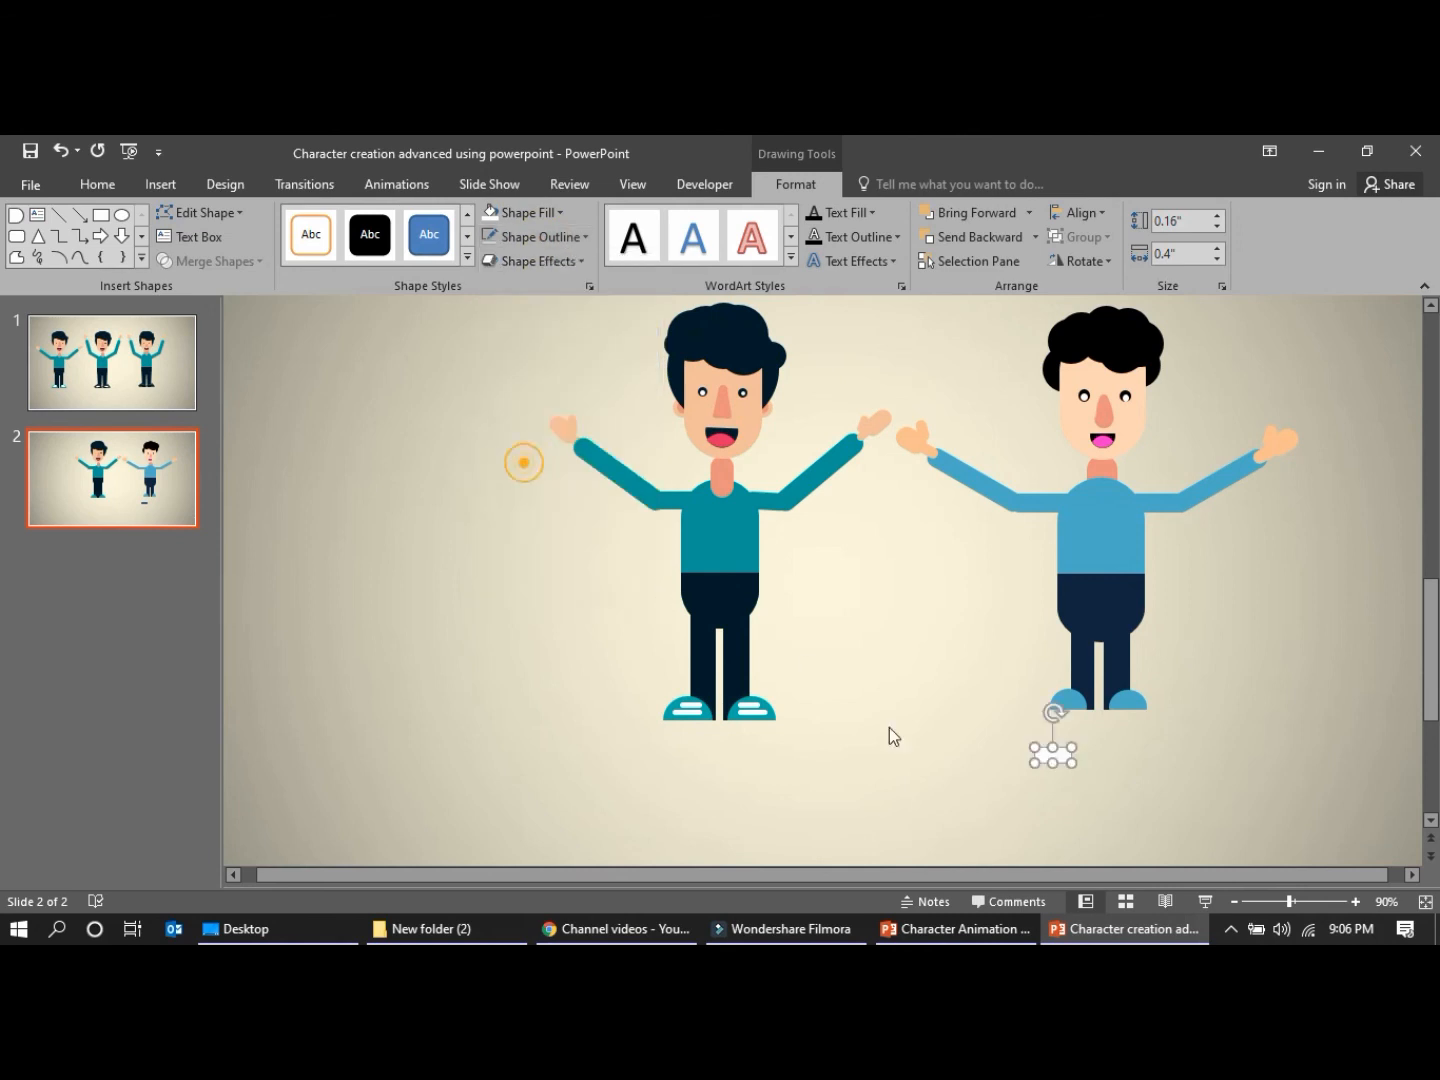
pyautogui.moveTo(1056, 760); pyautogui.dragTo(1054, 751)
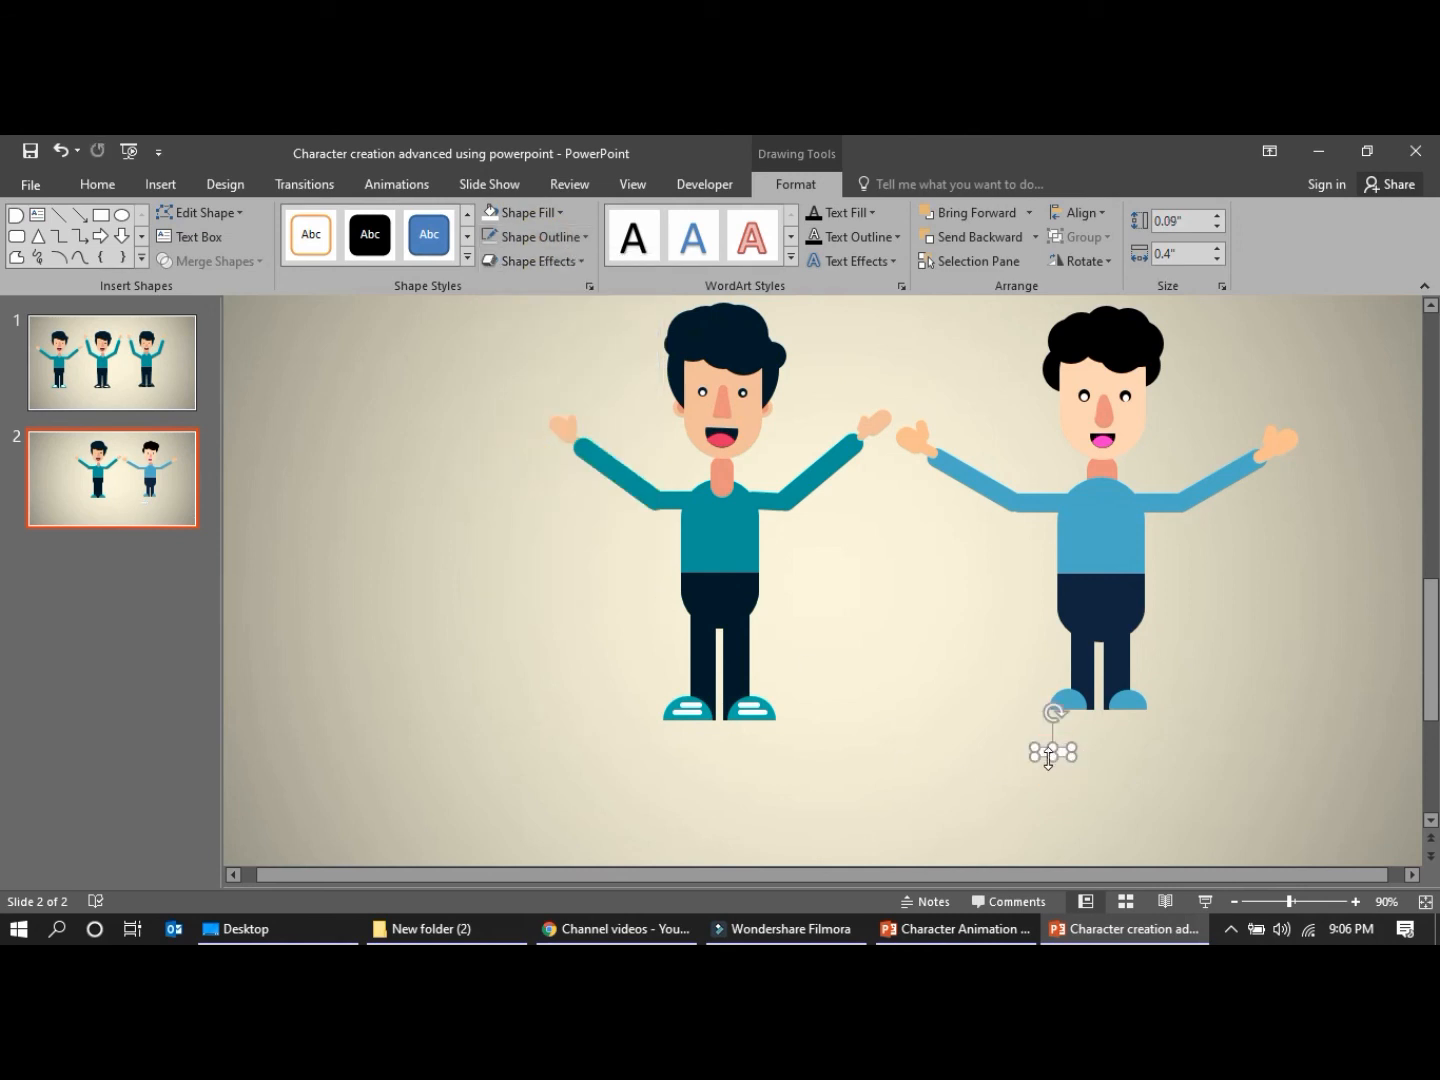
# Shrink the white stripe to about 0.05" high, place it on the blue character's right-hand shoe and add a second stripe above it
pyautogui.click(1355, 901)
pyautogui.click(1355, 901)
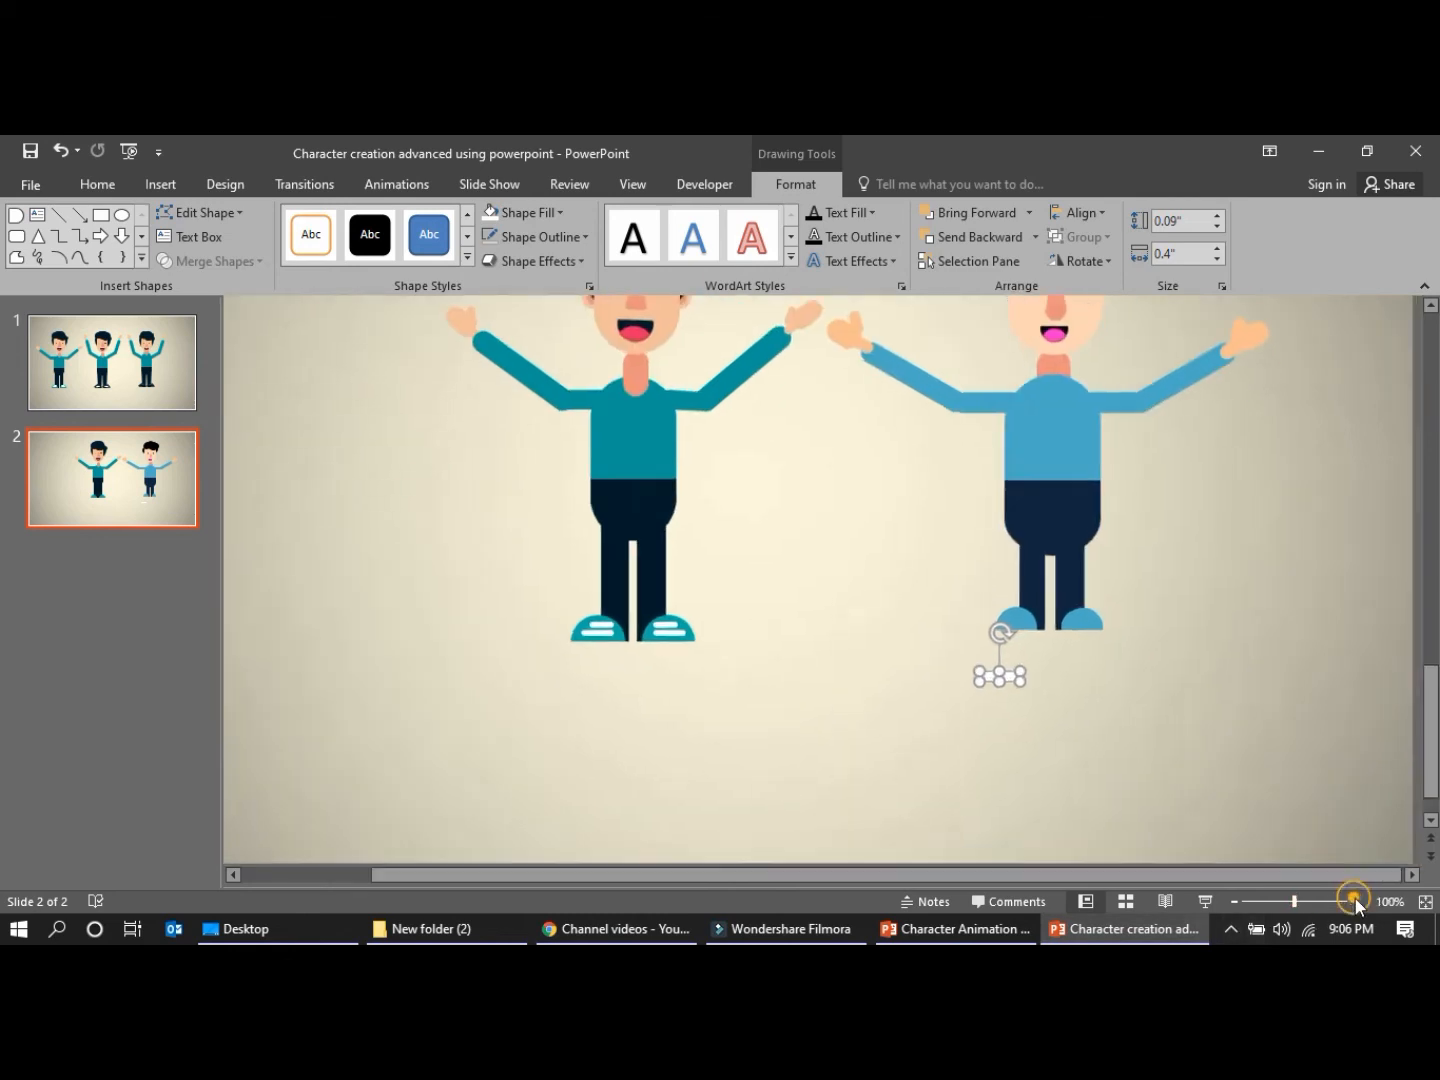
pyautogui.click(1354, 902)
pyautogui.click(1355, 901)
pyautogui.click(1355, 902)
pyautogui.click(1355, 902)
pyautogui.moveTo(855, 571); pyautogui.dragTo(1039, 531)
pyautogui.moveTo(804, 531); pyautogui.dragTo(836, 559)
pyautogui.moveTo(1037, 538); pyautogui.dragTo(941, 491)
pyautogui.hotkey('ctrl', 'c')
pyautogui.hotkey('ctrl', 'v')
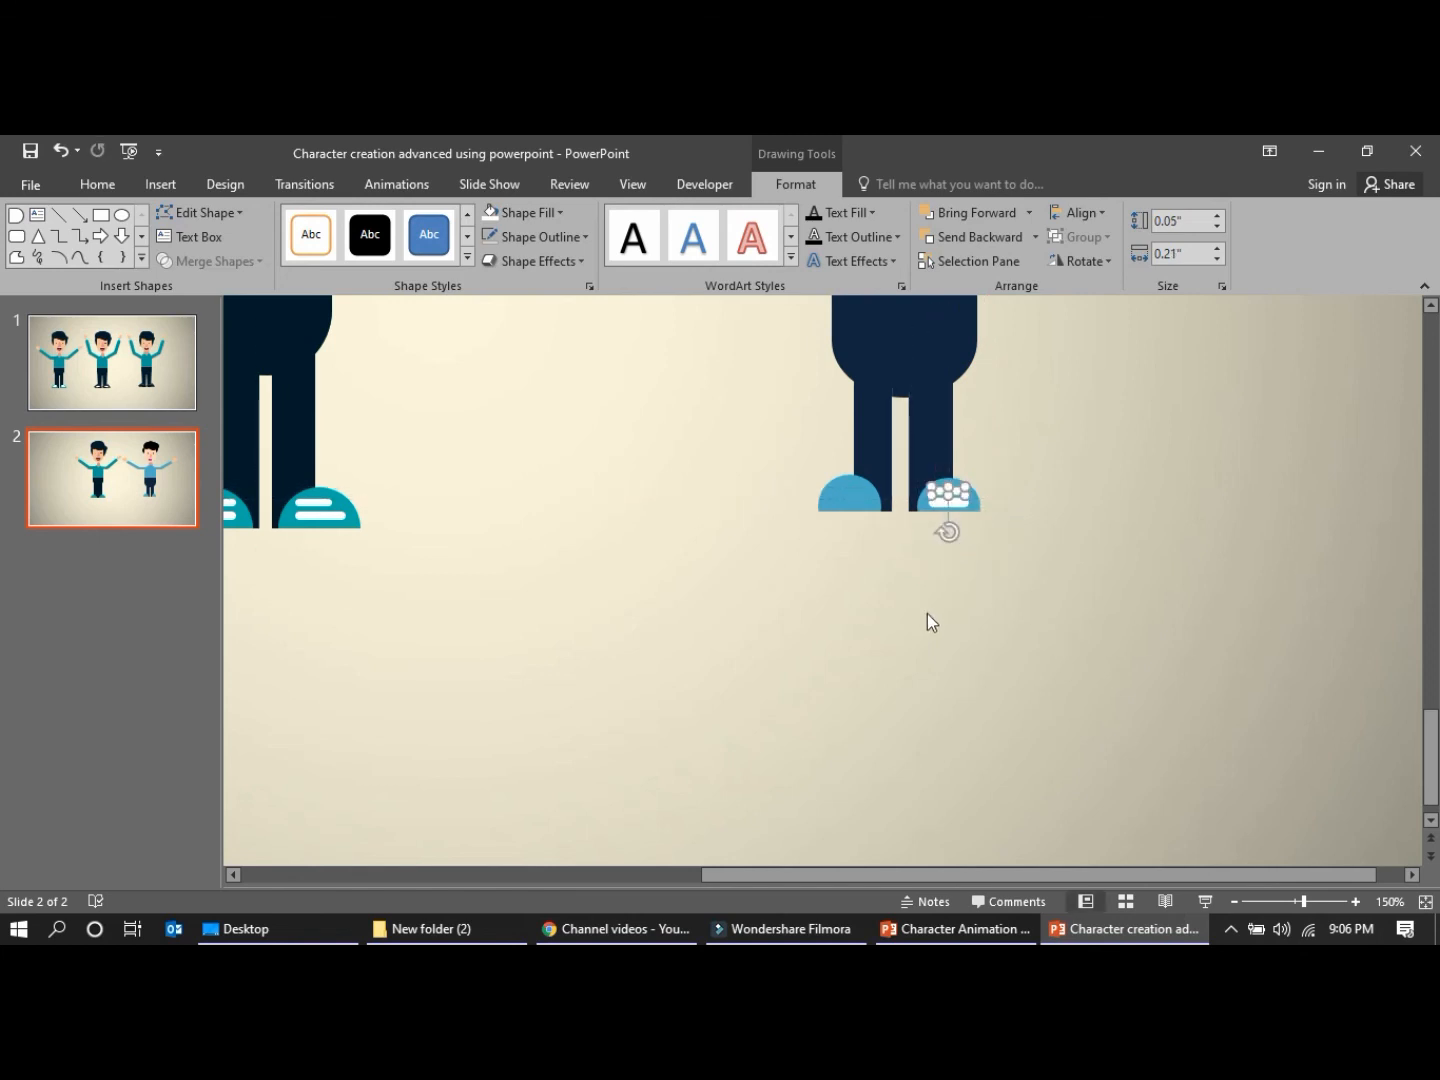
# Copy both white stripes from the right-hand shoe and place the copies on the blue character's left-hand shoe
pyautogui.click(930, 620)
pyautogui.click(944, 492)
pyautogui.keyDown('shift'); pyautogui.click(945, 502); pyautogui.keyUp('shift')
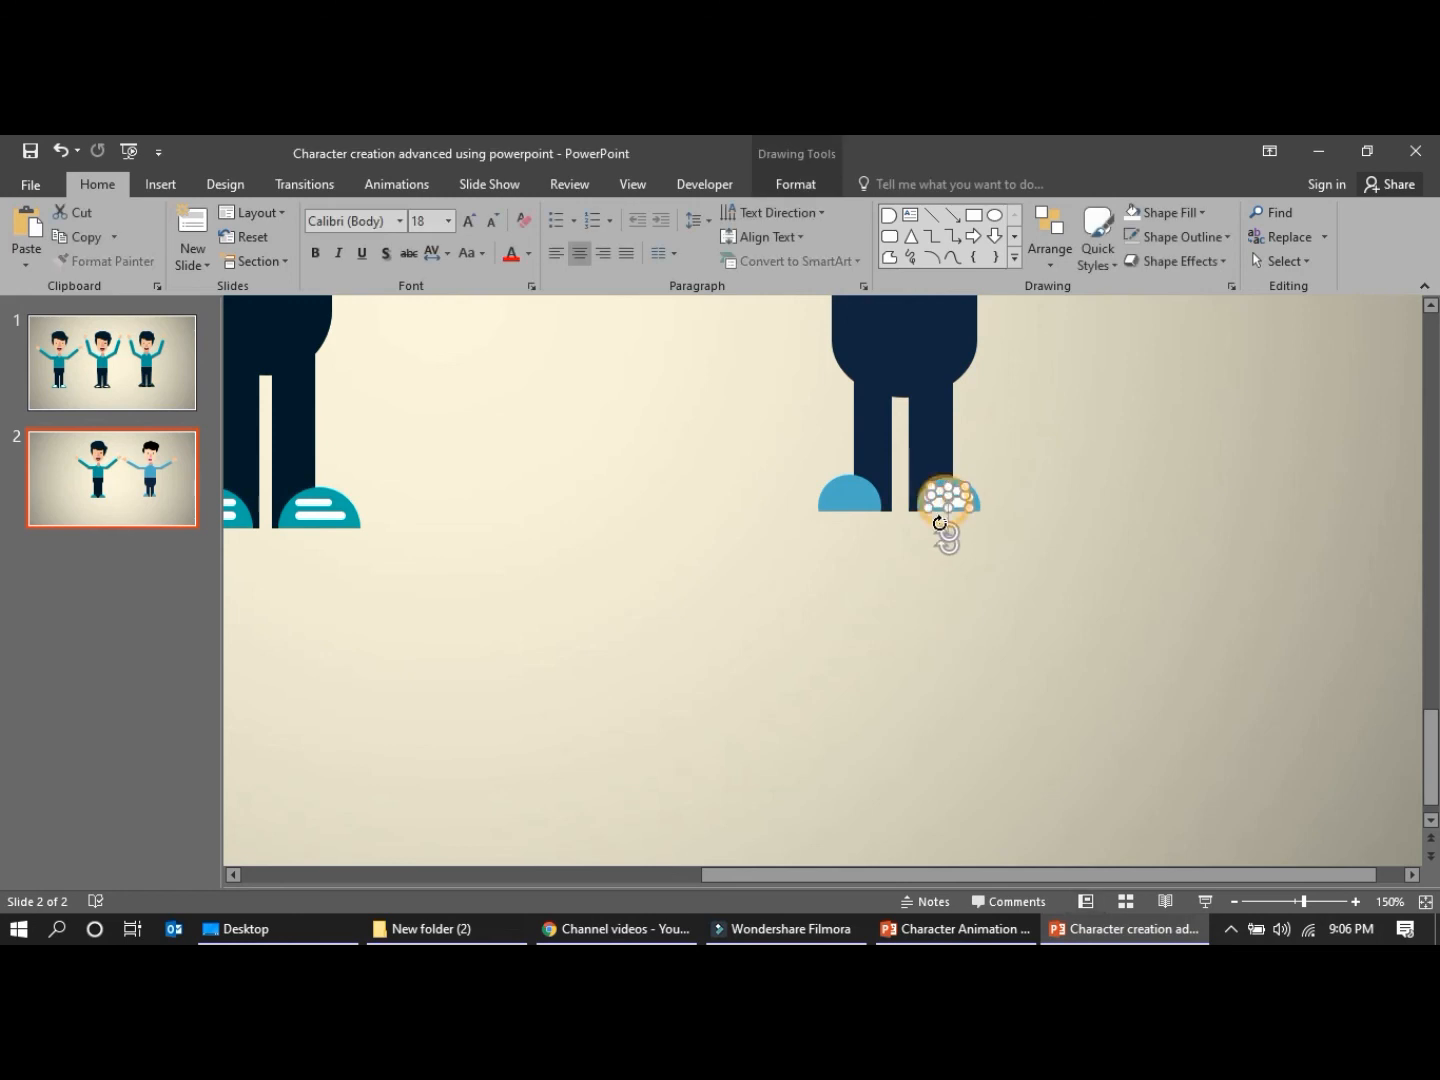
pyautogui.hotkey('ctrl', 'c')
pyautogui.hotkey('ctrl', 'v')
pyautogui.moveTo(987, 536); pyautogui.dragTo(865, 504)
pyautogui.click(886, 640)
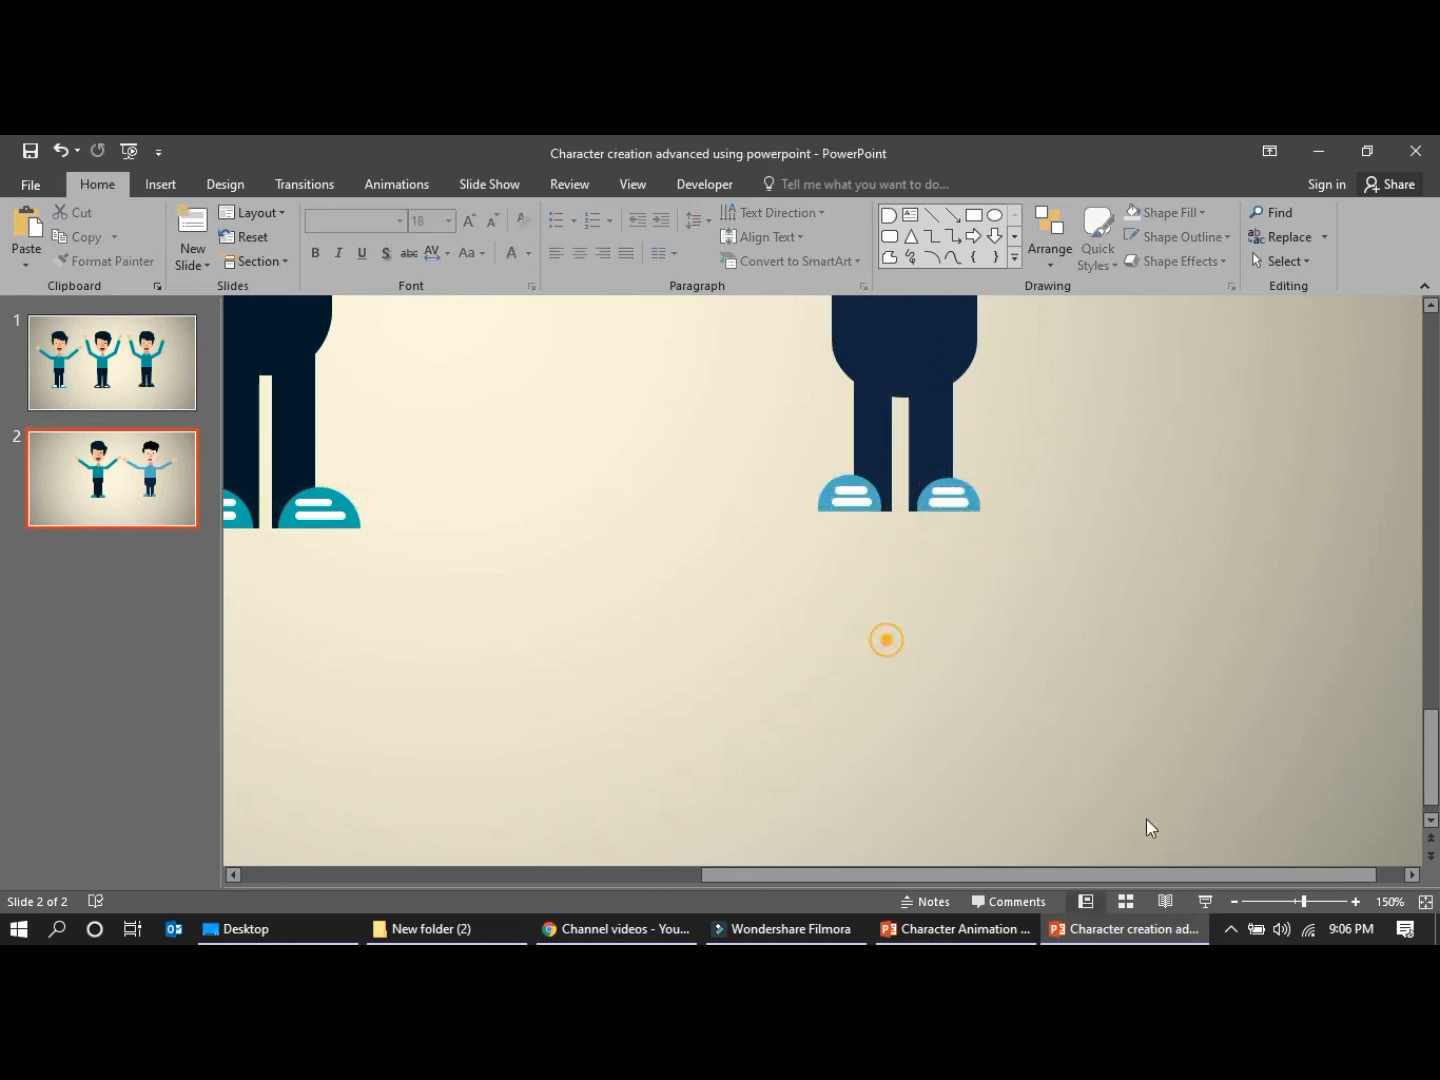
# Preview slide 2 as a slide show and compare it with the reference characters on slide 1
pyautogui.click(1208, 901)
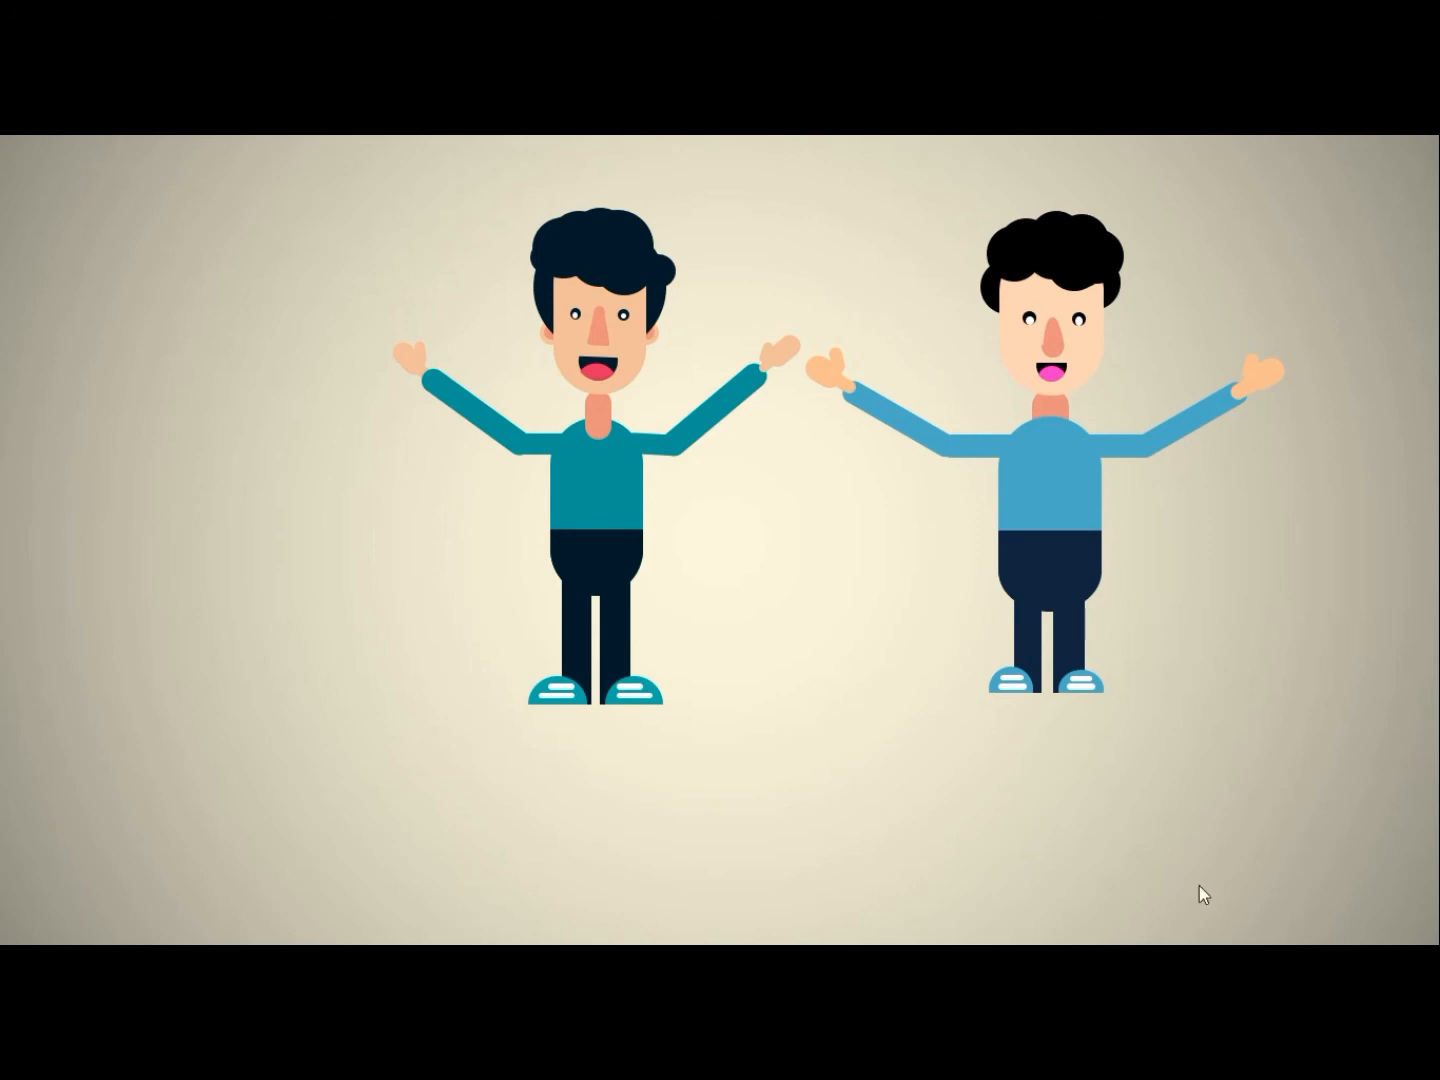
pyautogui.press('Escape')
pyautogui.click(1234, 901)
pyautogui.click(1234, 902)
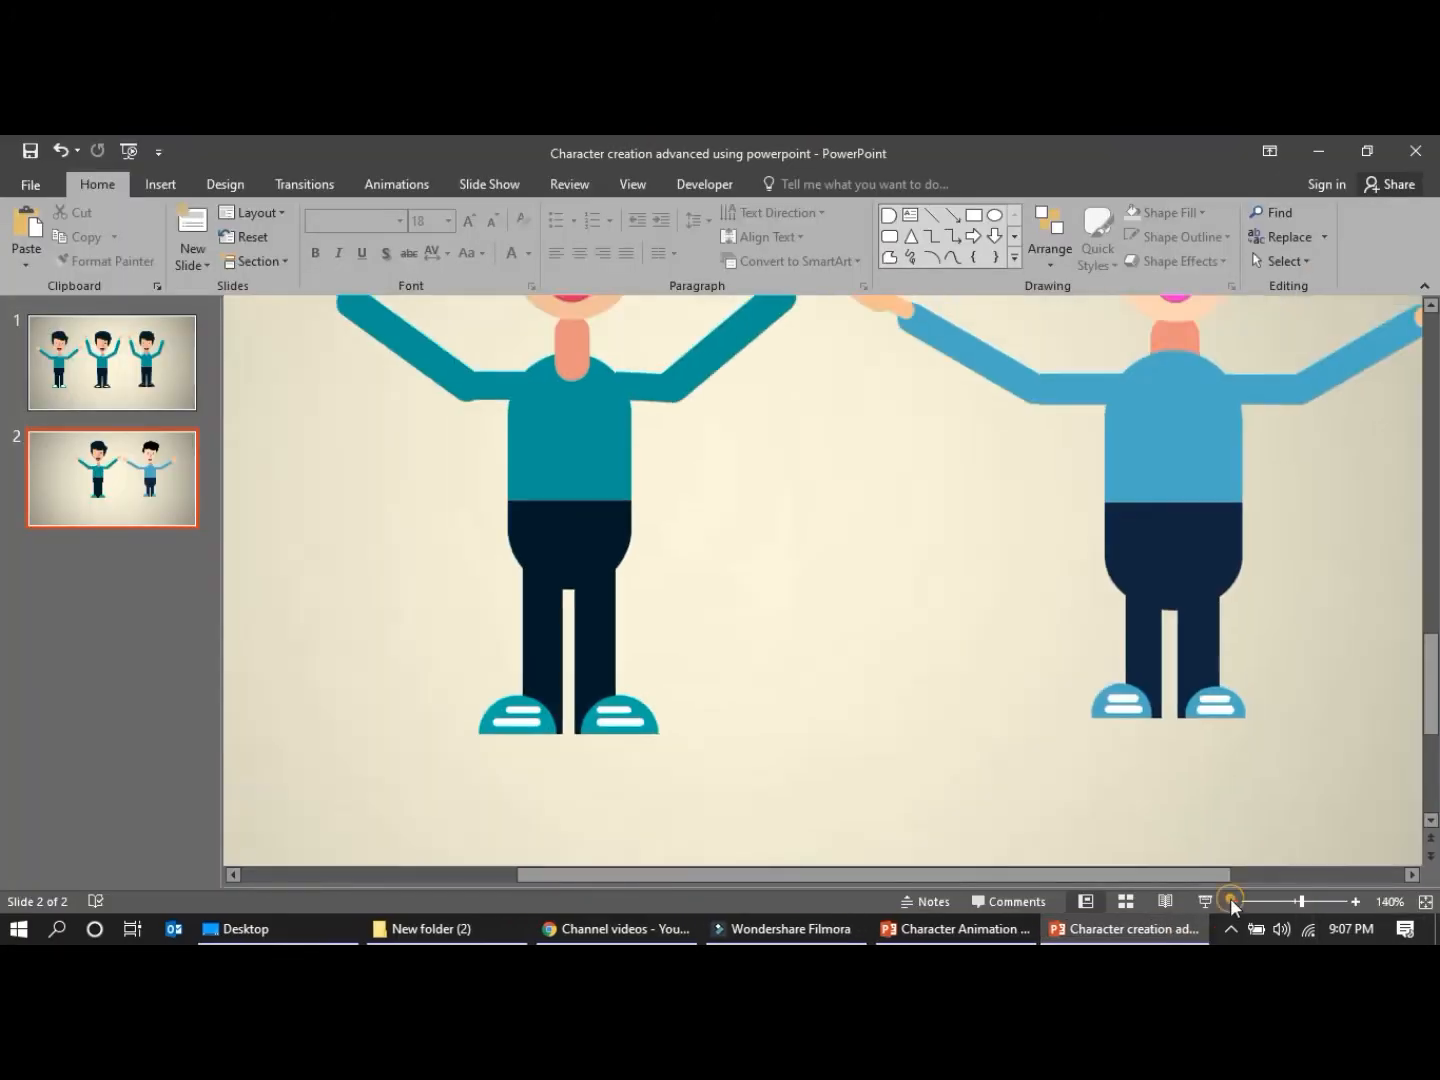
pyautogui.click(1234, 901)
pyautogui.click(1235, 902)
pyautogui.click(1234, 902)
pyautogui.click(1234, 901)
pyautogui.click(1231, 901)
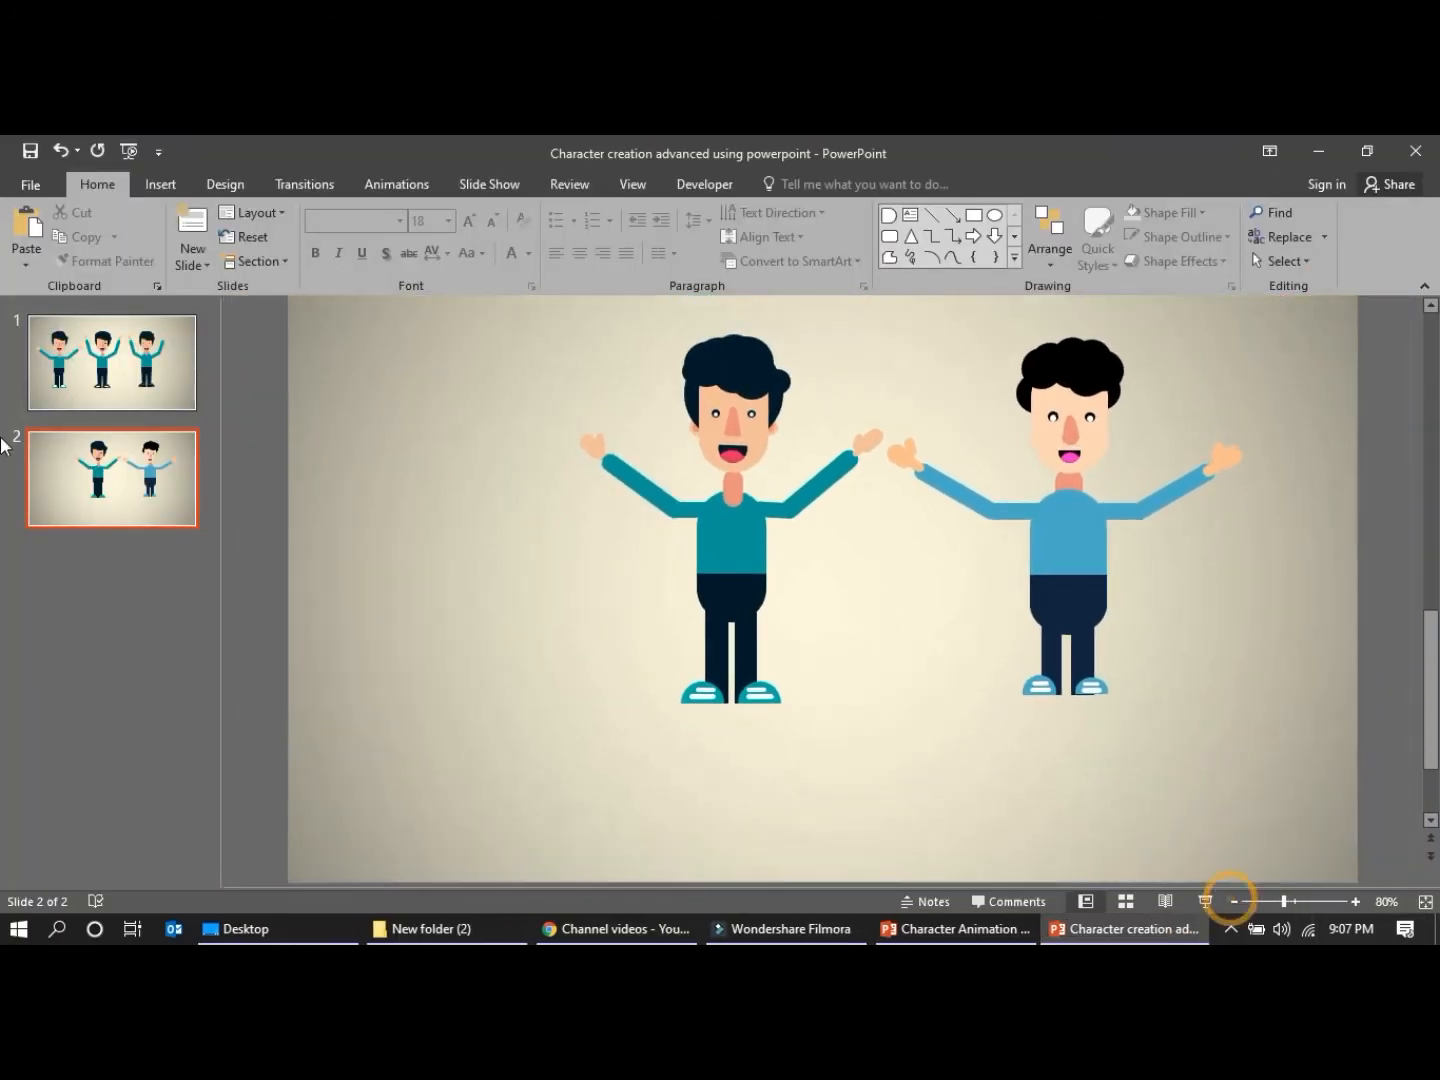
pyautogui.click(138, 405)
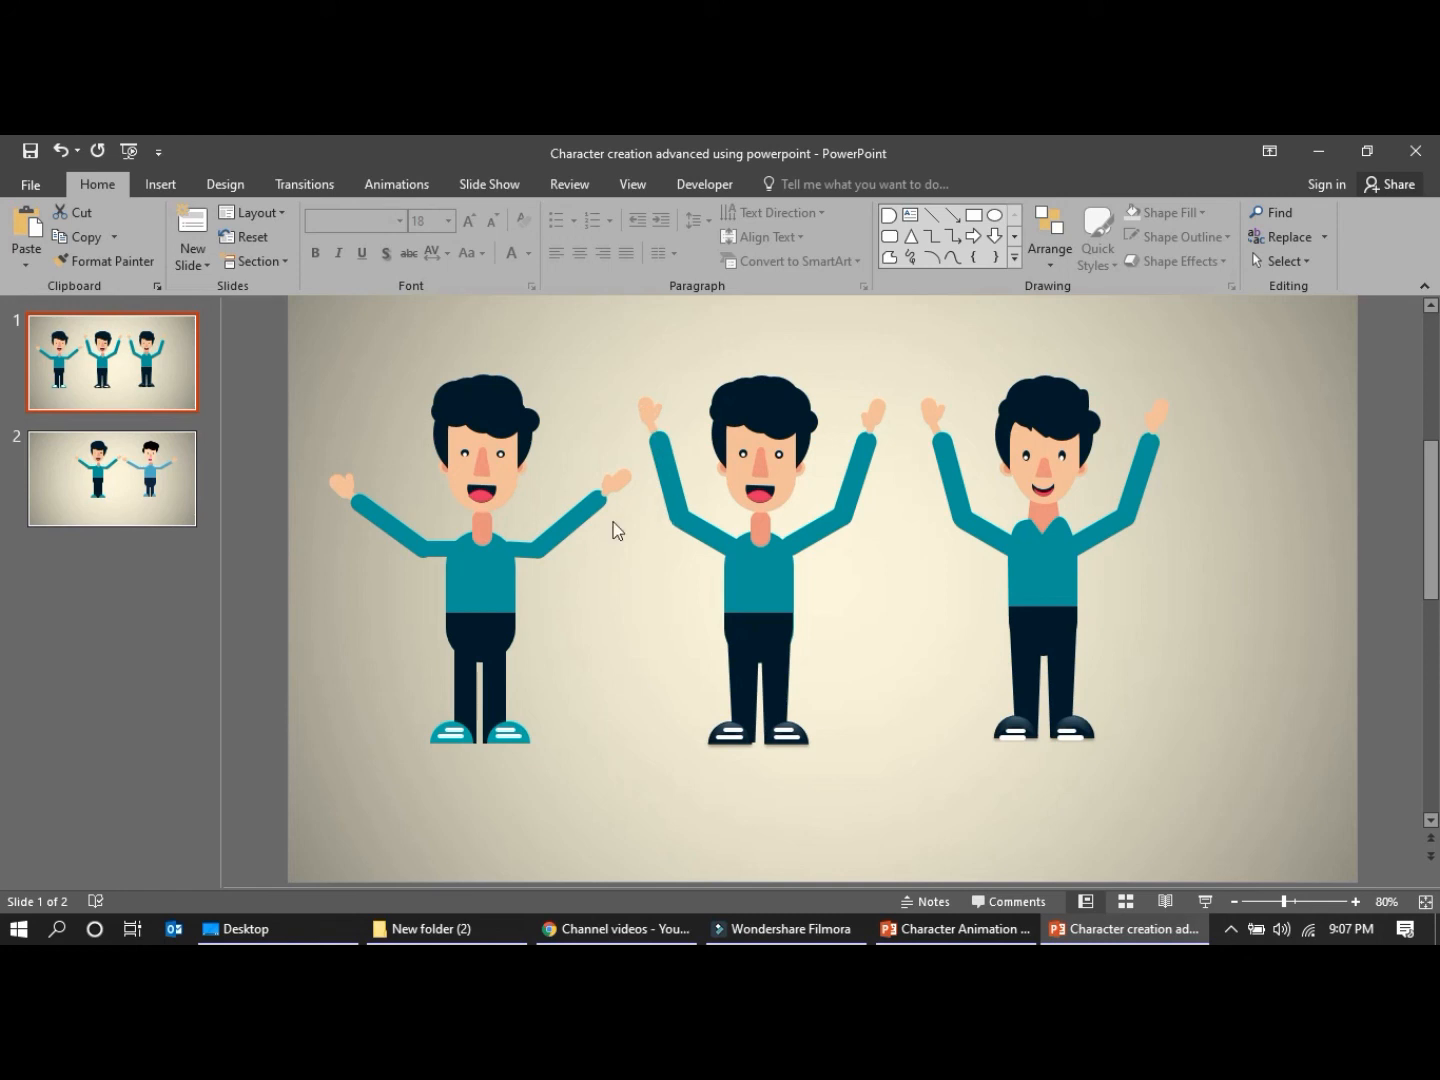
pyautogui.click(32, 497)
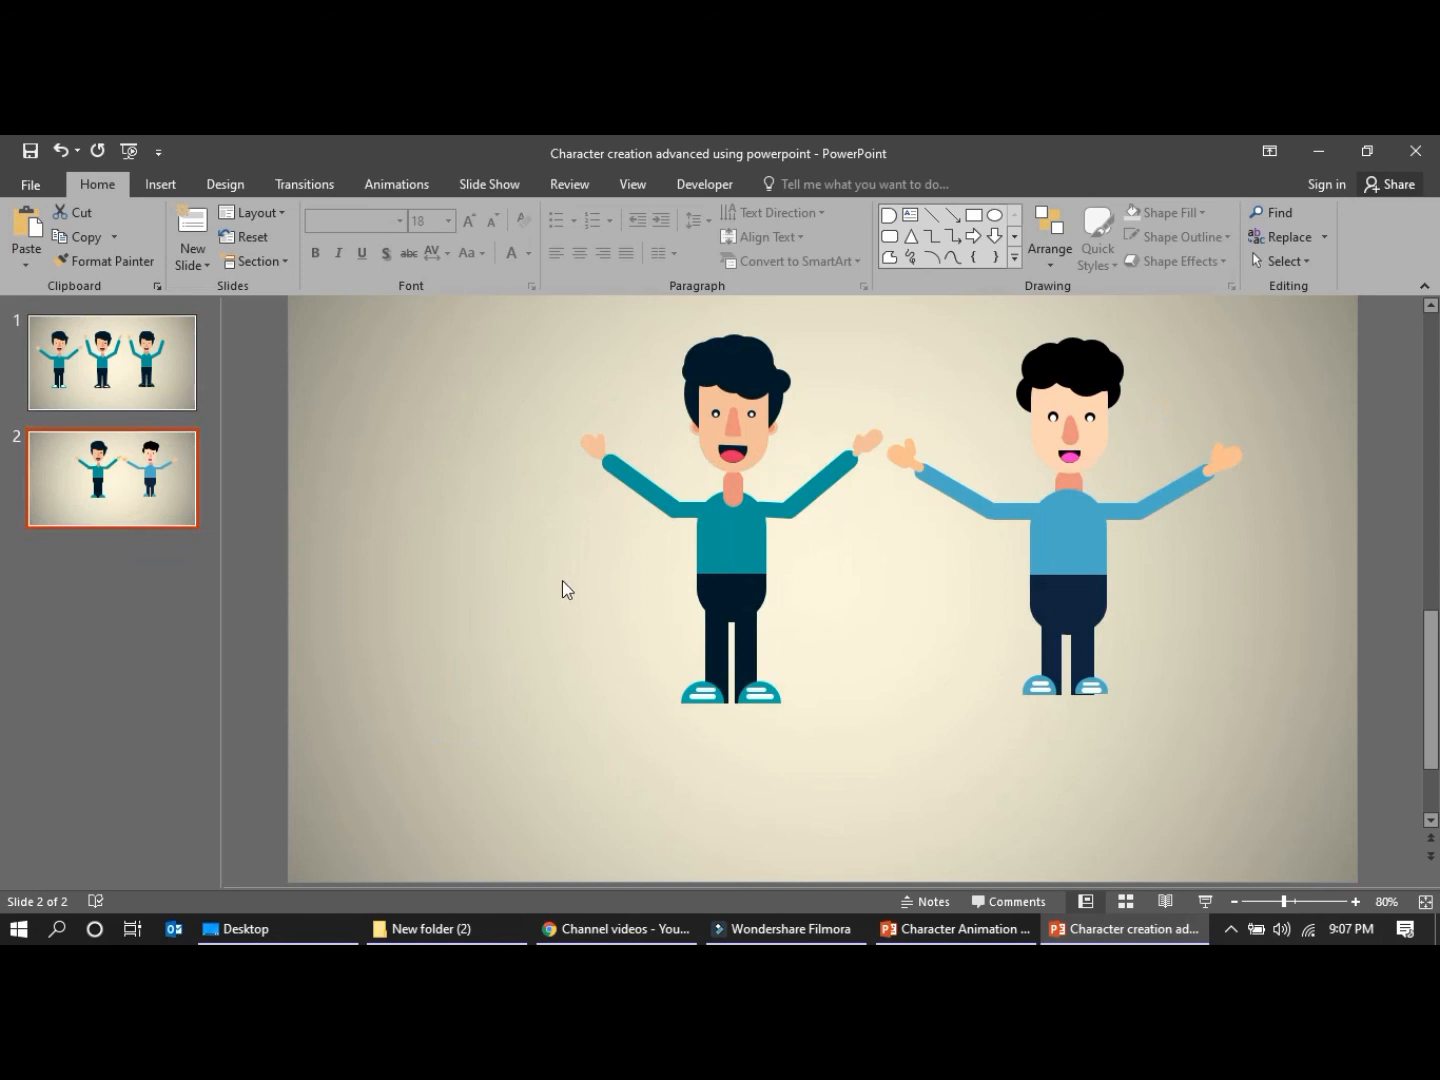
pyautogui.click(561, 371)
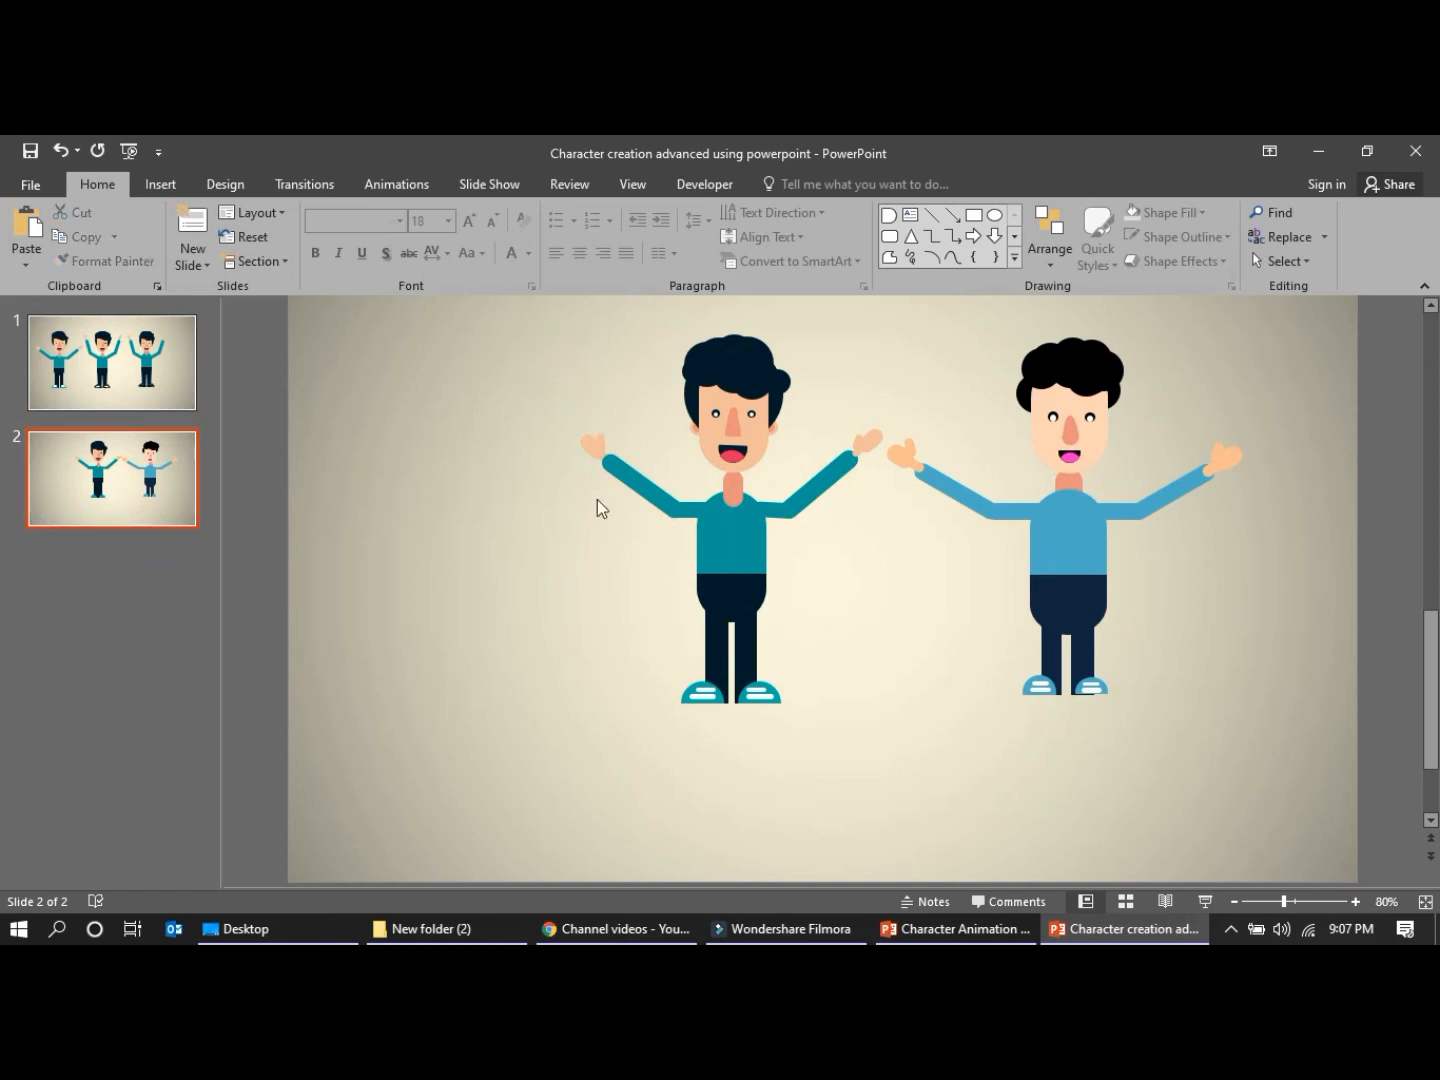
# Duplicate slide 2 and delete the teal reference character from the duplicate, keeping only the blue character
pyautogui.rightClick(163, 478)
pyautogui.click(201, 614)
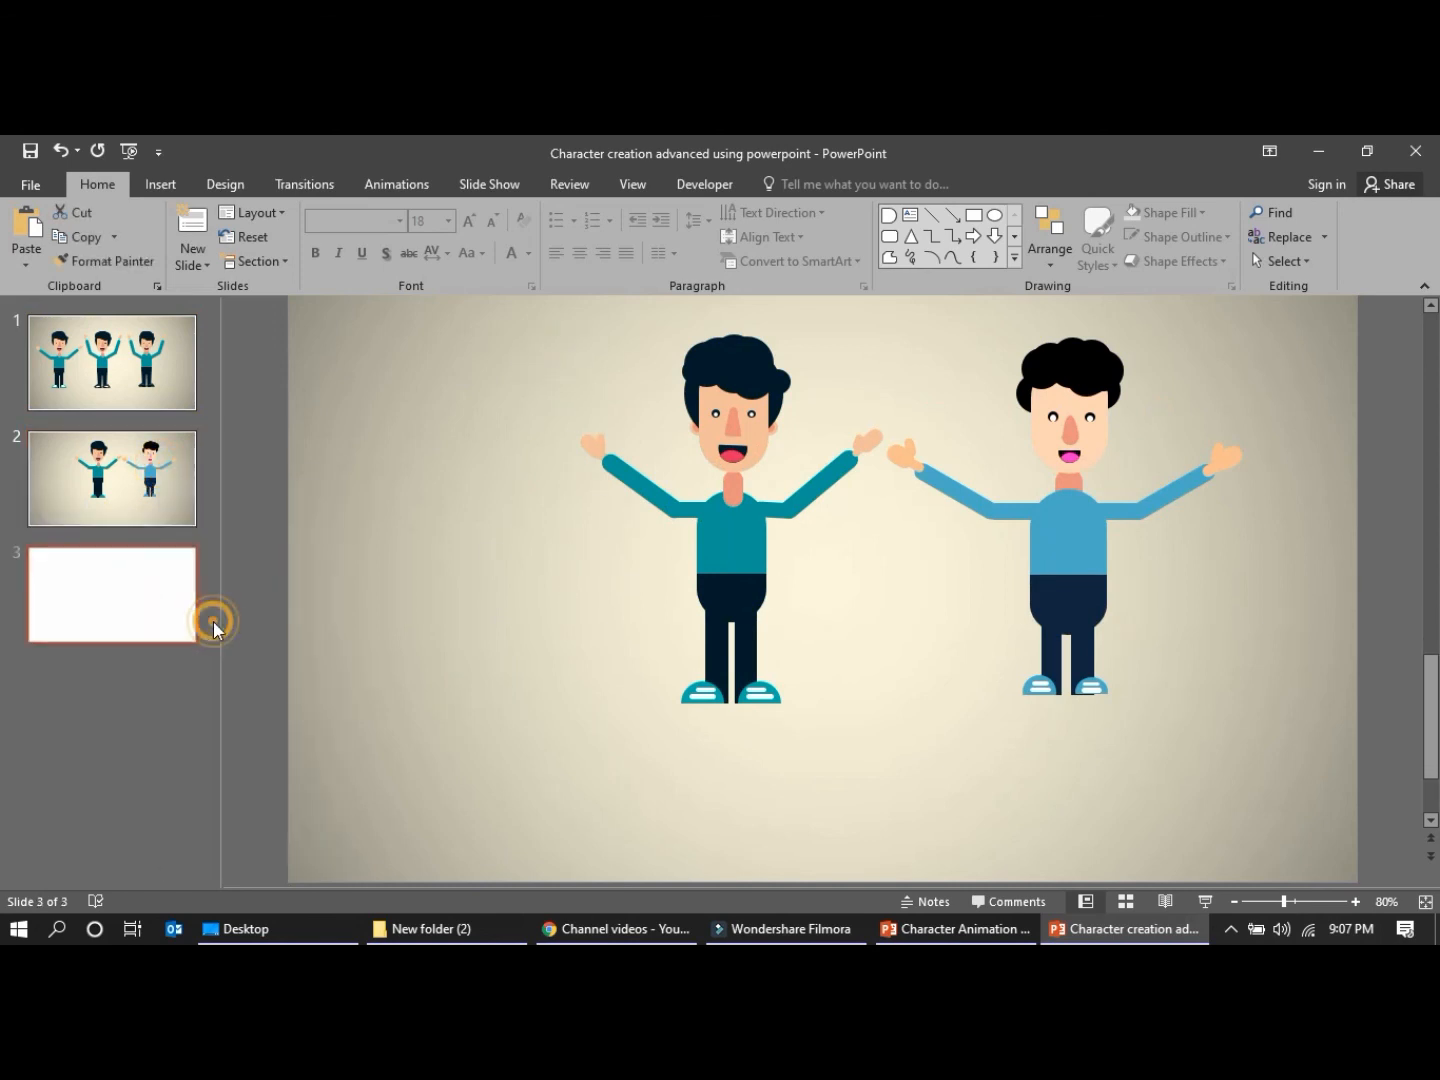
pyautogui.click(635, 569)
pyautogui.press('Delete')
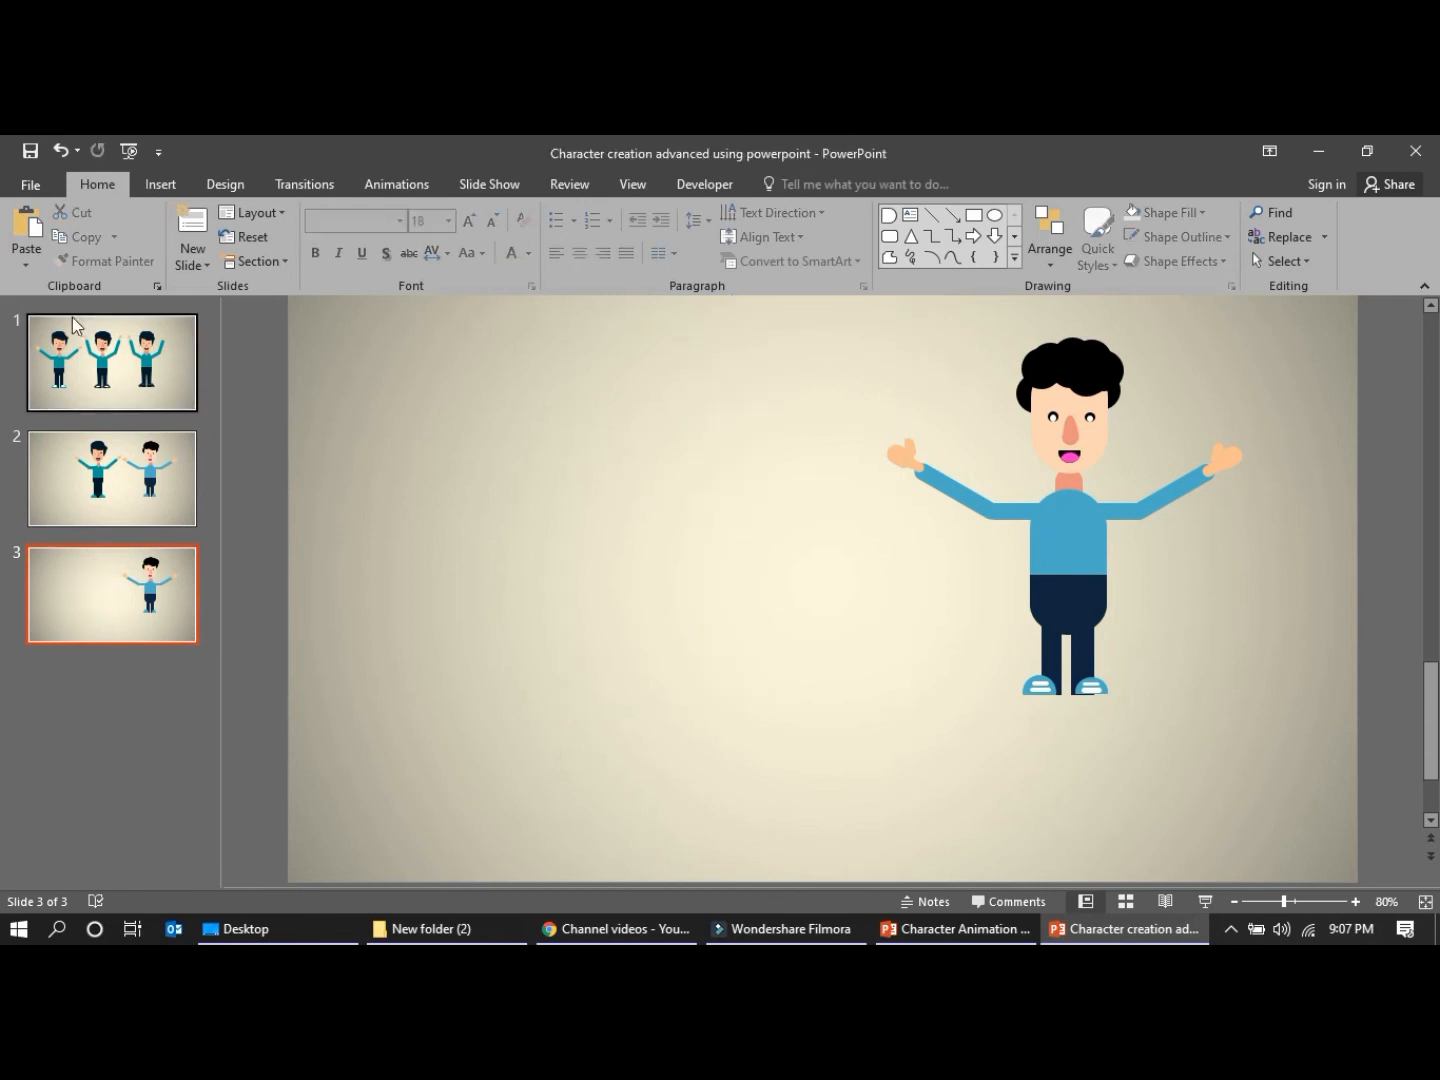
# Copy the middle raised-arms character from slide 1 onto slide 3 and move it further left, away from the blue character
pyautogui.click(72, 318)
pyautogui.click(734, 506)
pyautogui.click(69, 630)
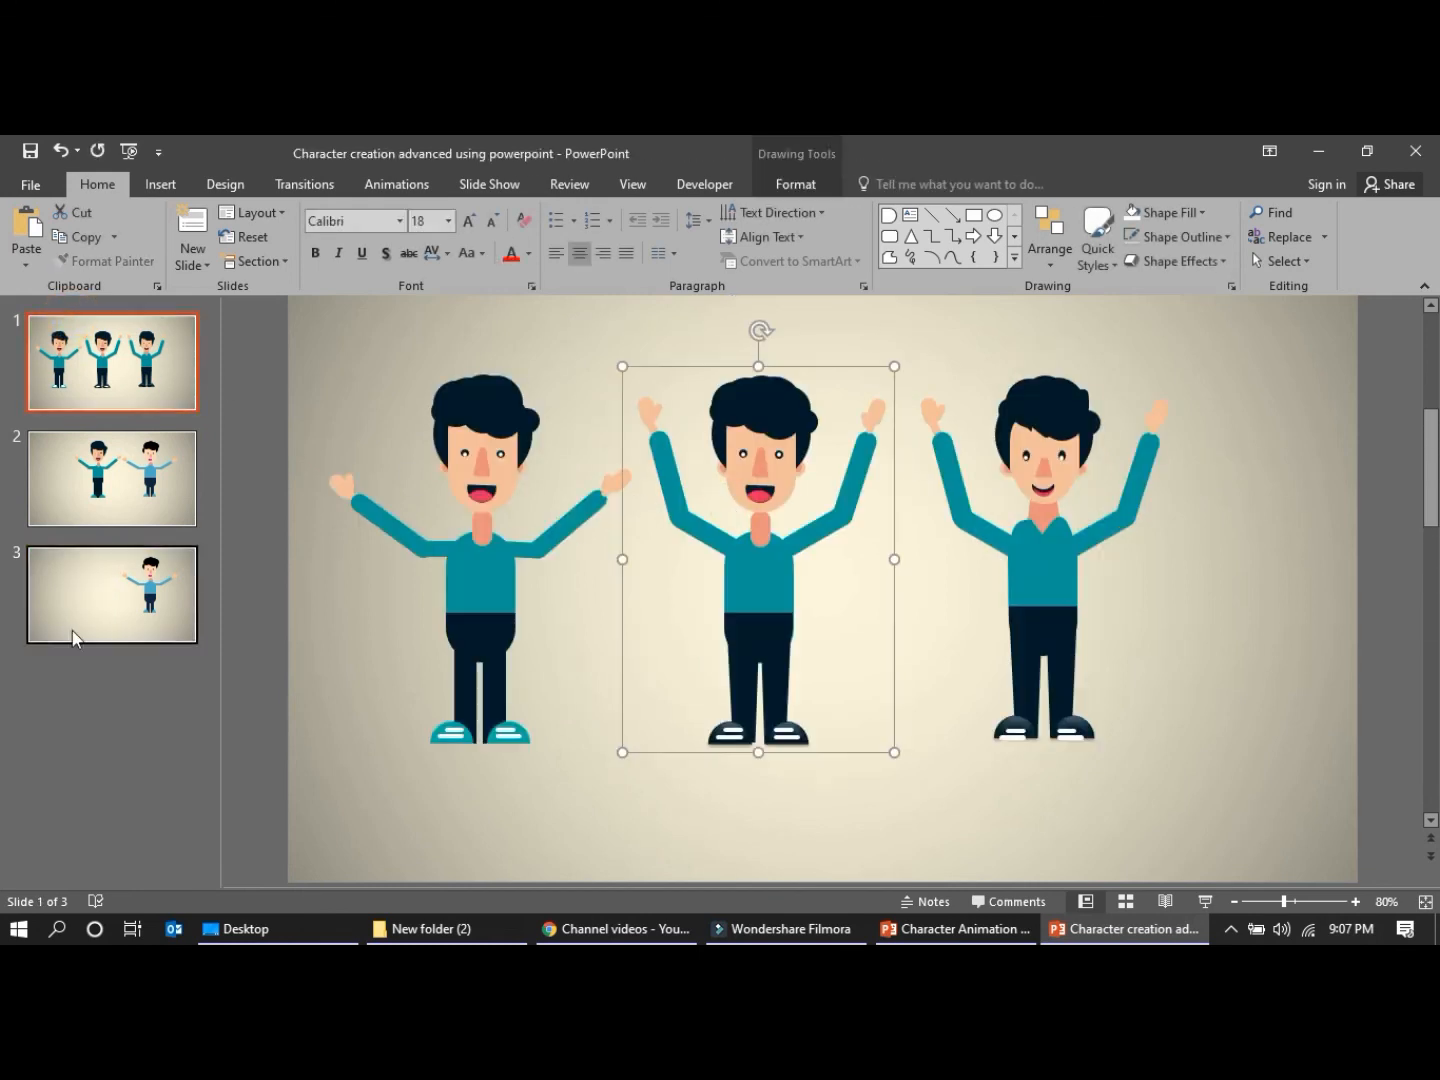
pyautogui.hotkey('ctrl', 'v')
pyautogui.click(519, 506)
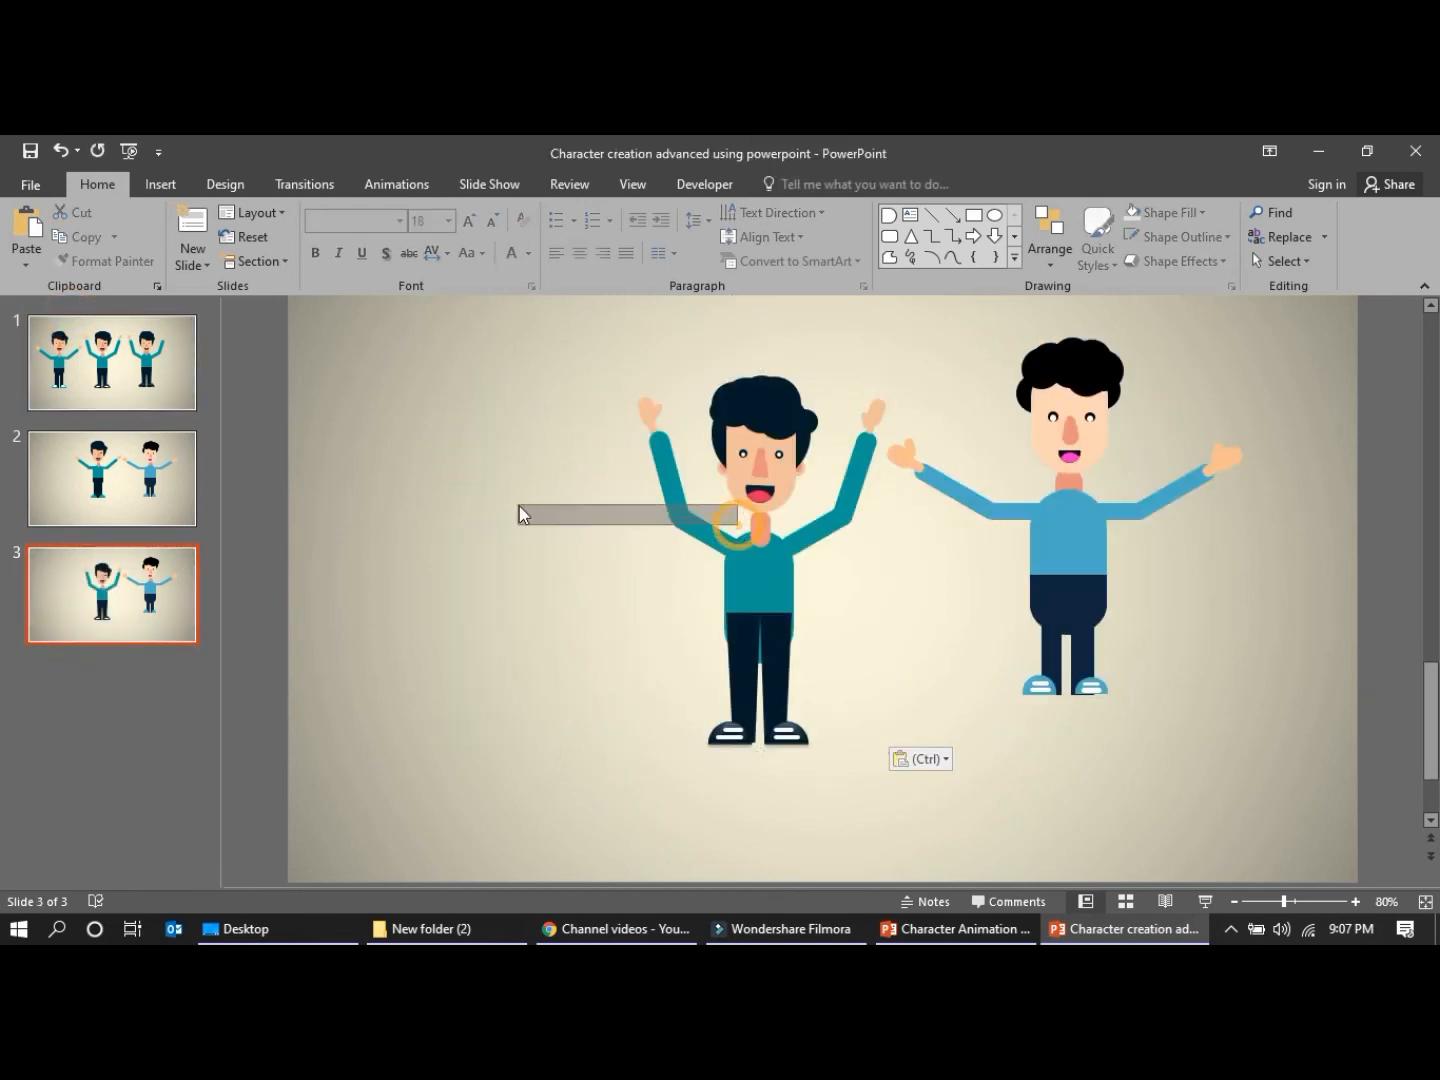
pyautogui.click(751, 532)
pyautogui.click(710, 588)
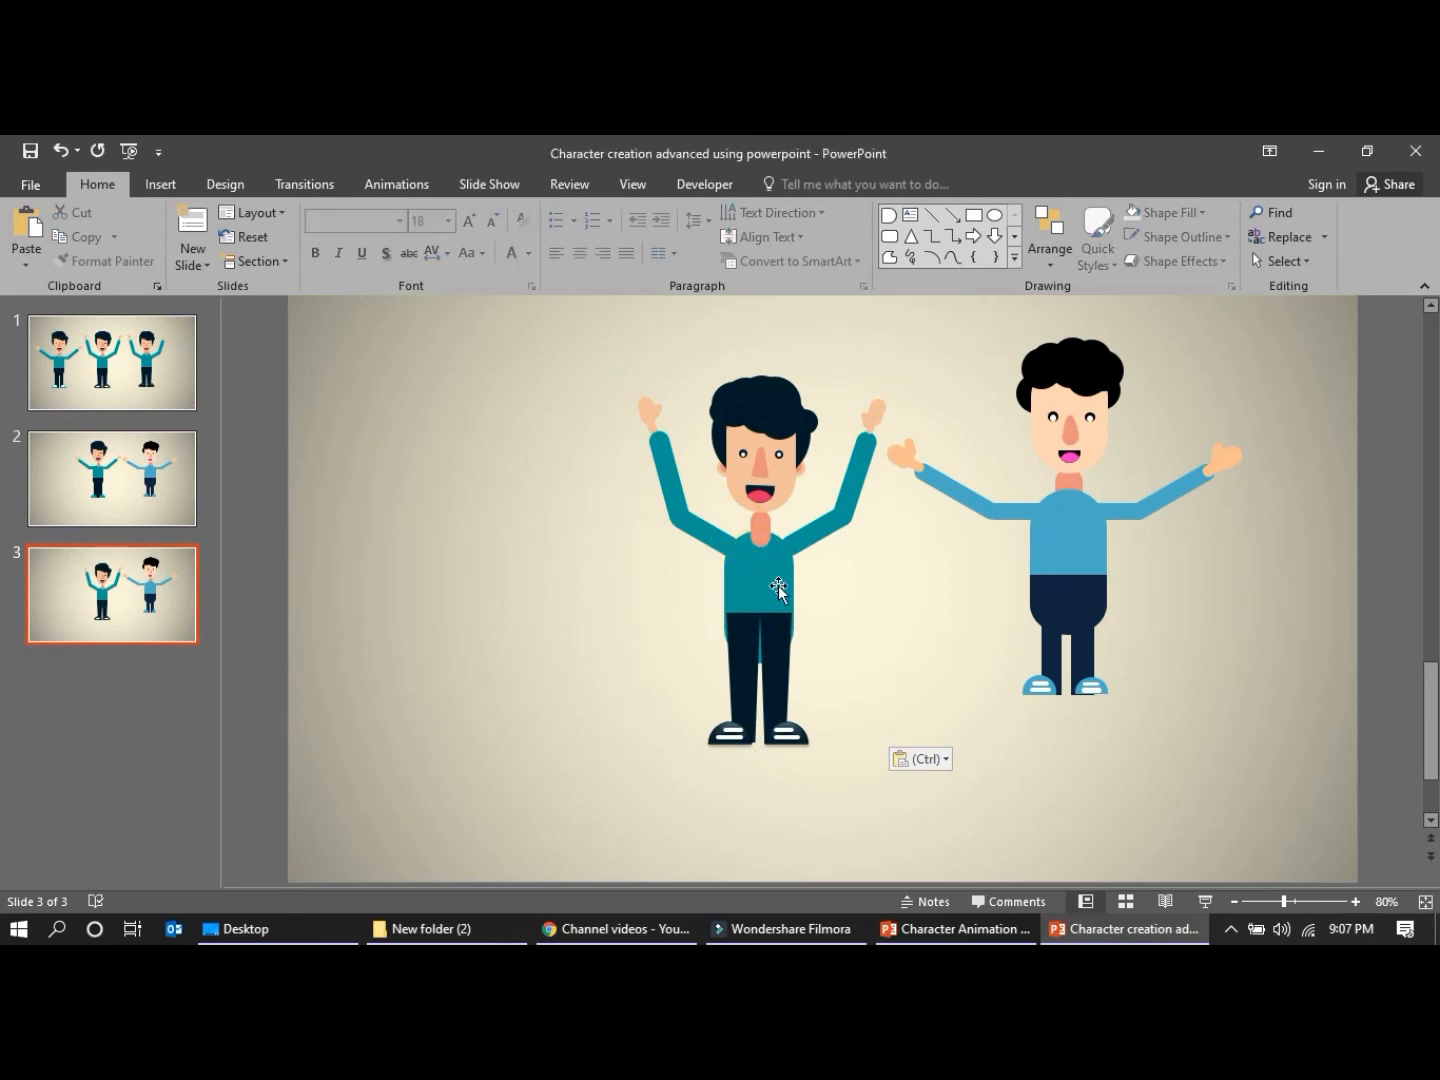
pyautogui.moveTo(779, 585); pyautogui.dragTo(617, 567)
# Select all parts of the blue character on slide 3 and move them together closer to the reference character
pyautogui.click(956, 374)
pyautogui.moveTo(875, 318); pyautogui.dragTo(1253, 761)
pyautogui.moveTo(1050, 408); pyautogui.dragTo(952, 416)
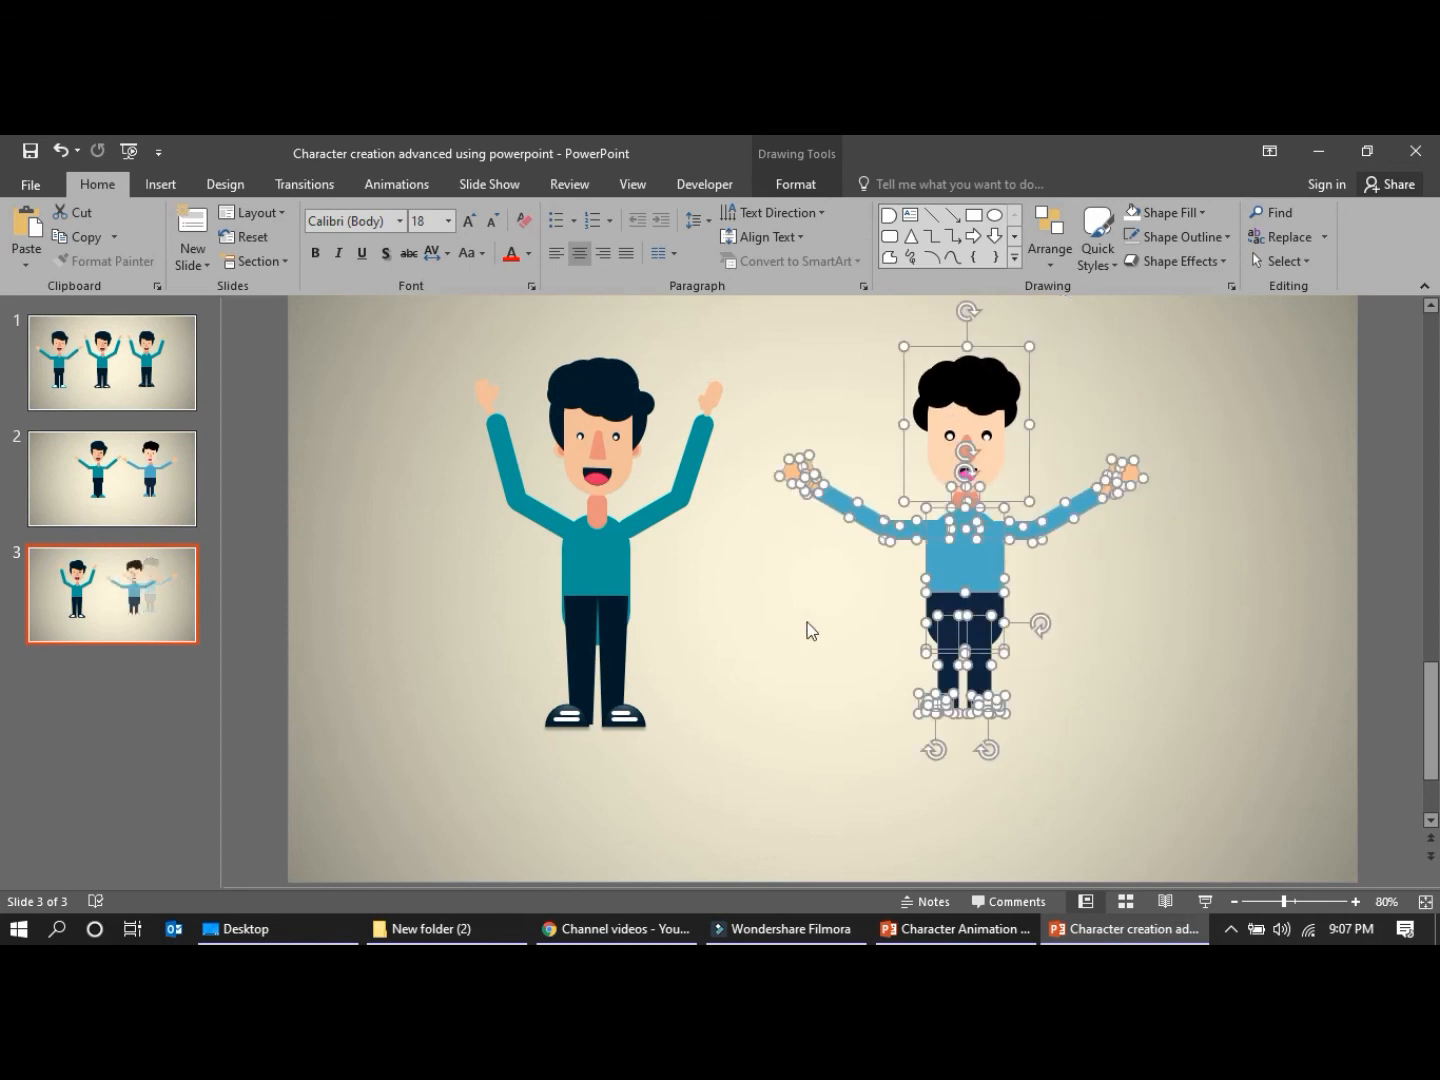
pyautogui.click(833, 536)
# Pull the left-hand forearm off the blue character and delete it, keeping the upper arm and hand
pyautogui.click(852, 509)
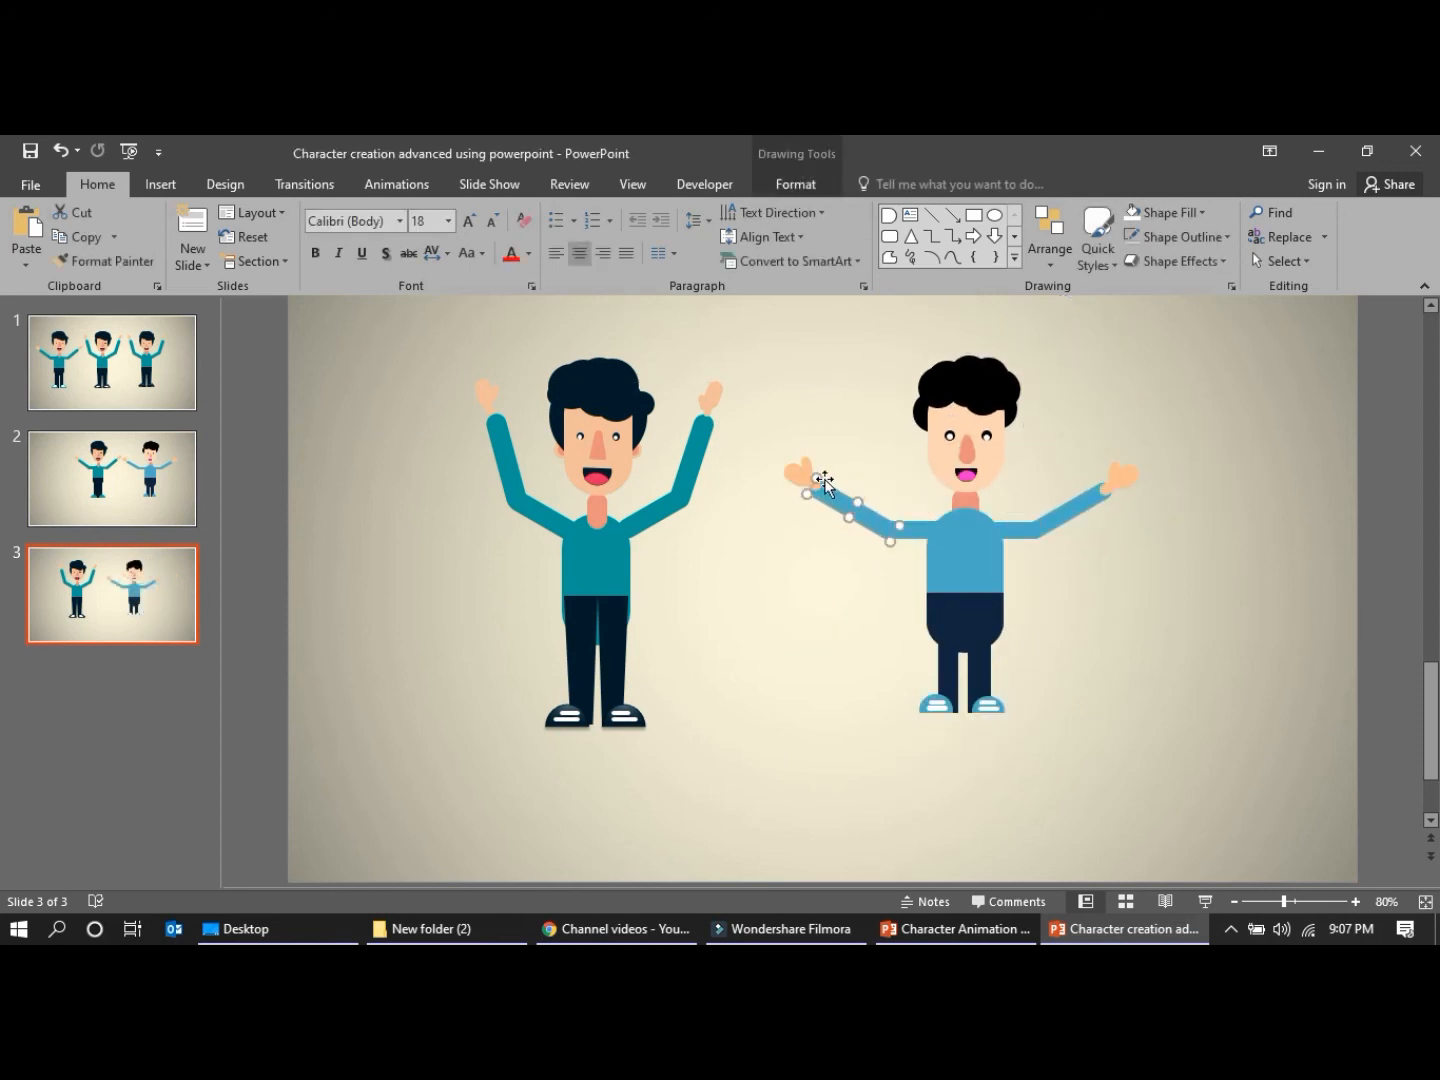
pyautogui.moveTo(829, 499); pyautogui.dragTo(867, 655)
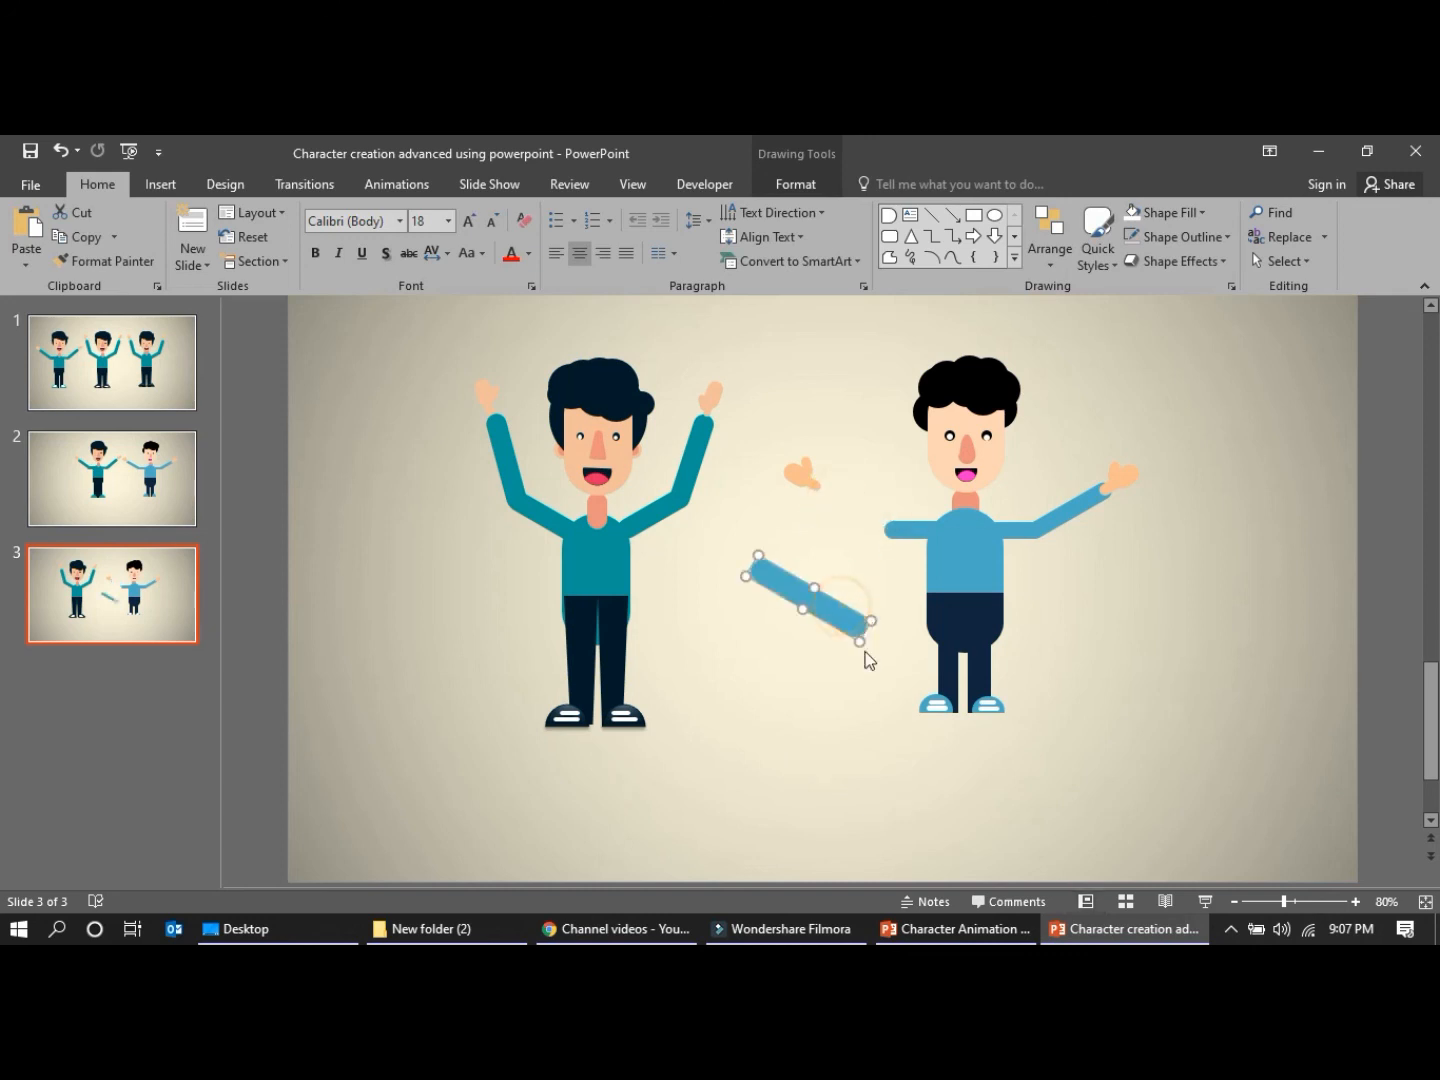
pyautogui.click(768, 690)
pyautogui.click(789, 592)
pyautogui.press('Delete')
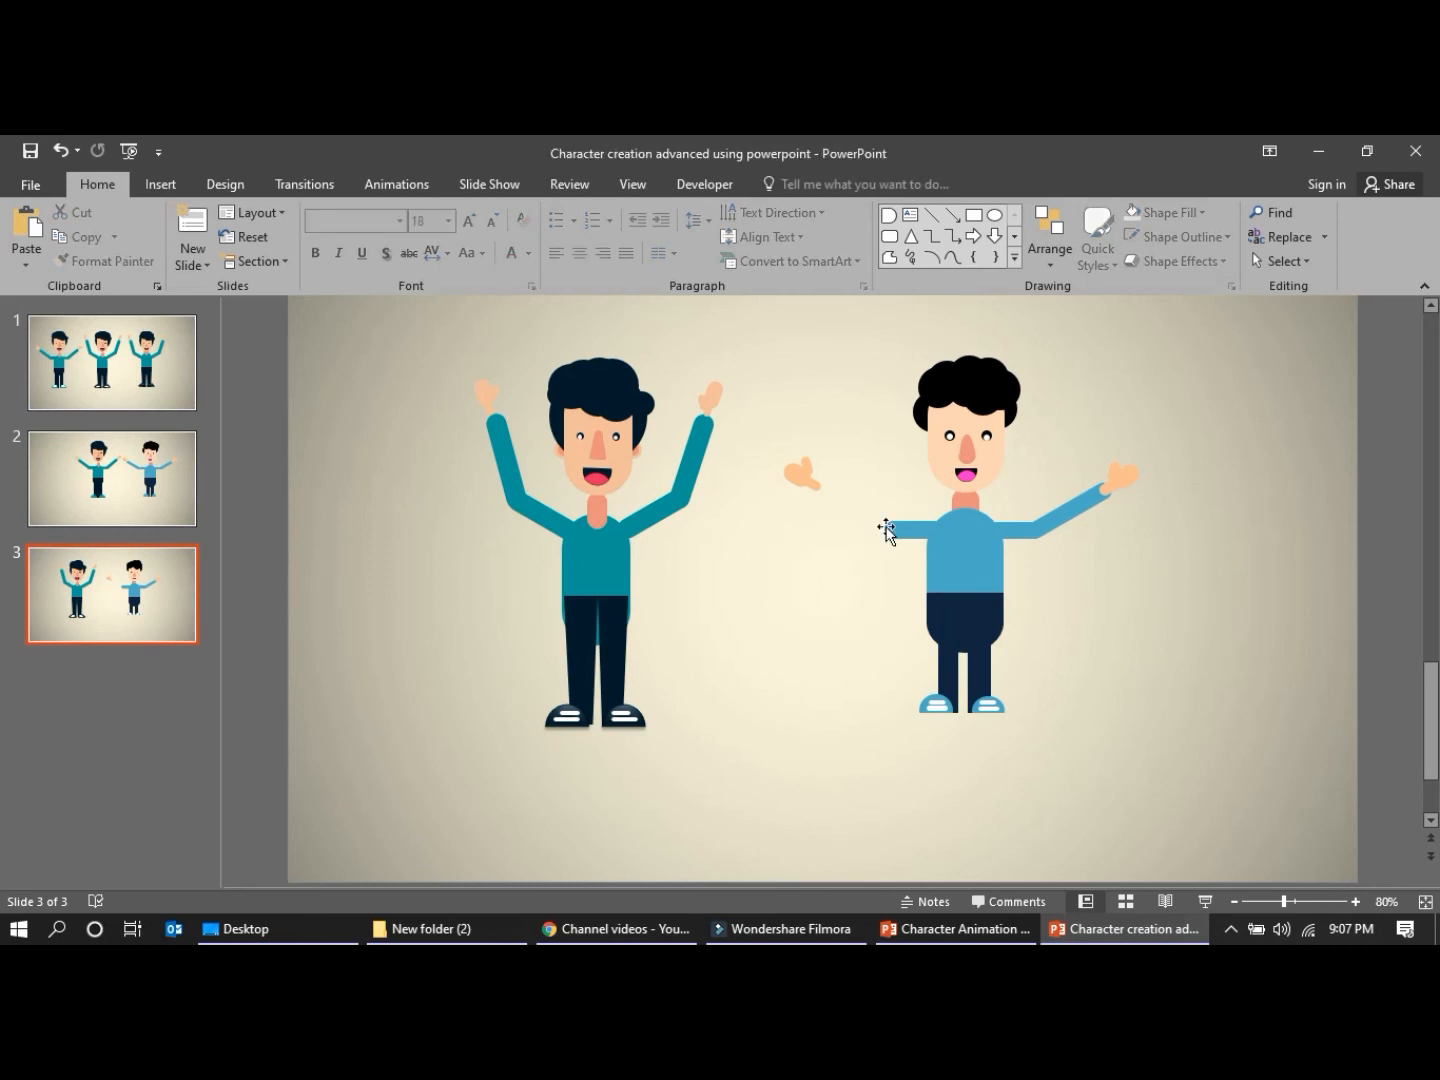
# Draw a rounded rectangle about 0.23" high and 2.21" wide beside the blue character's waist as a new forearm
pyautogui.click(158, 185)
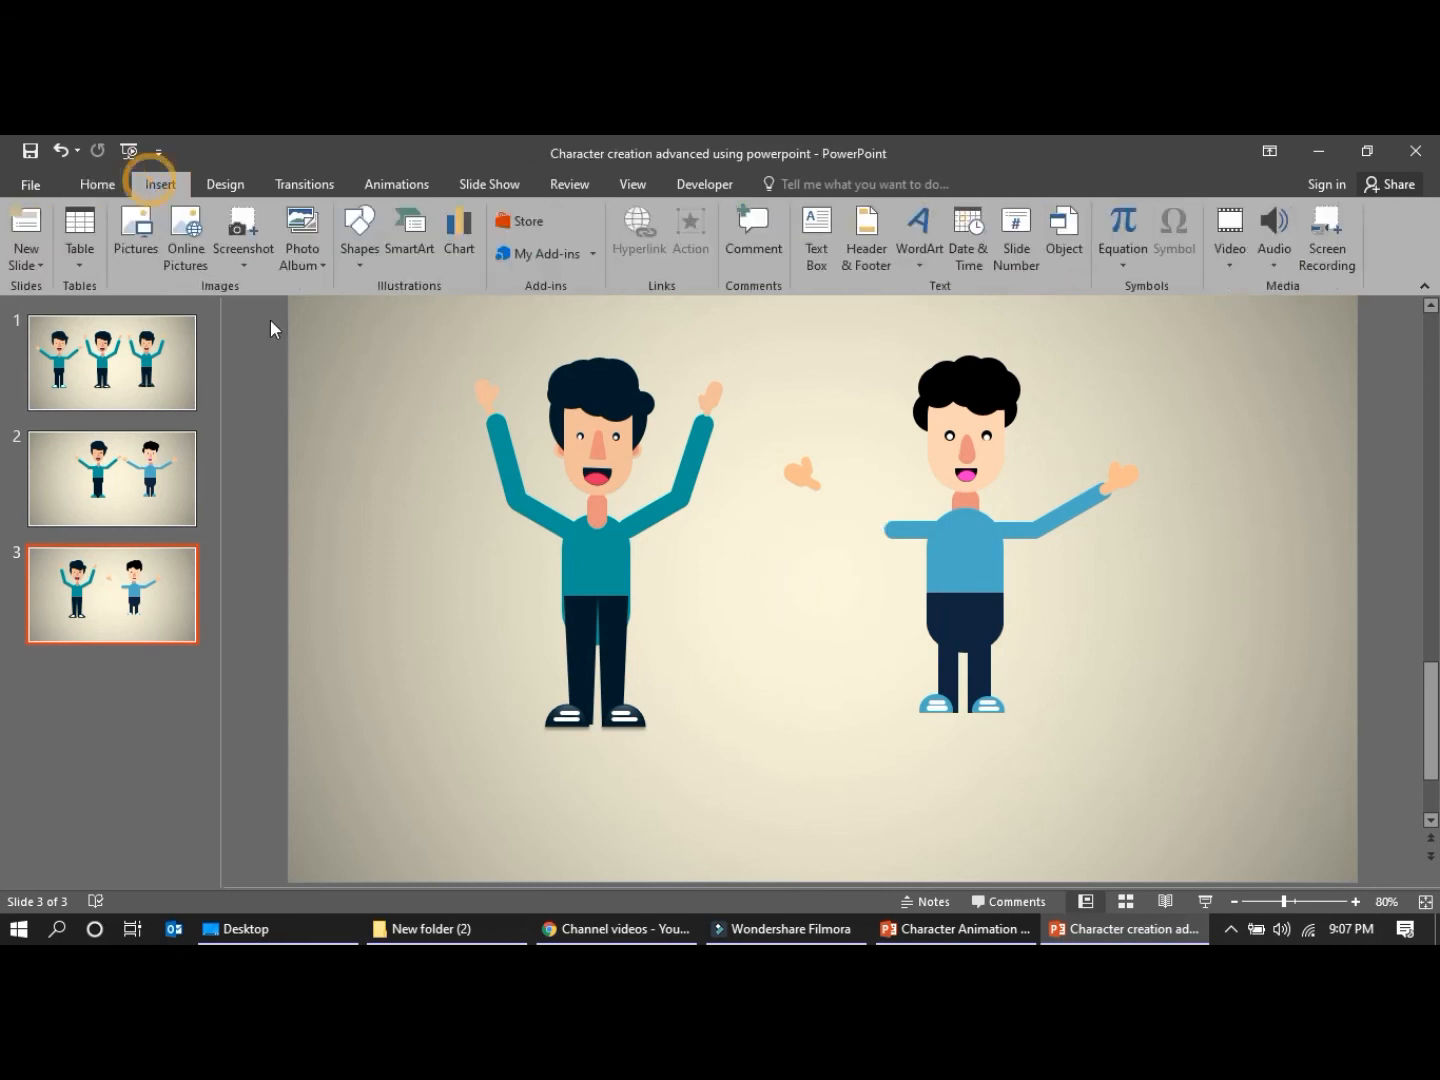
pyautogui.click(359, 236)
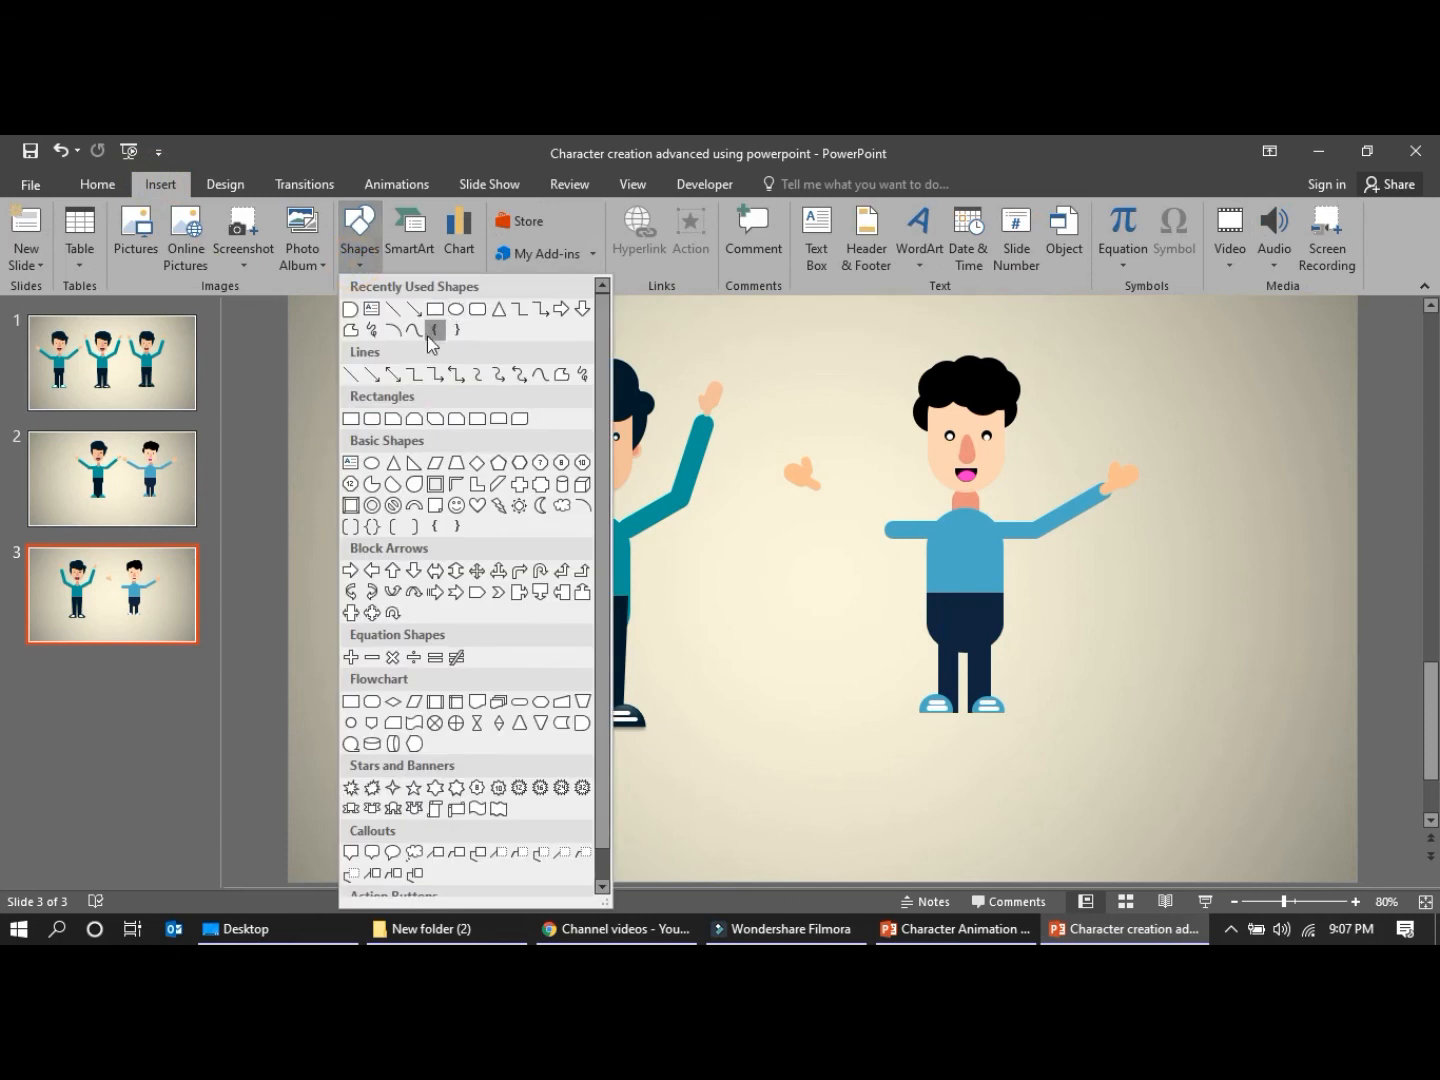
pyautogui.click(374, 419)
pyautogui.moveTo(752, 586); pyautogui.dragTo(928, 698)
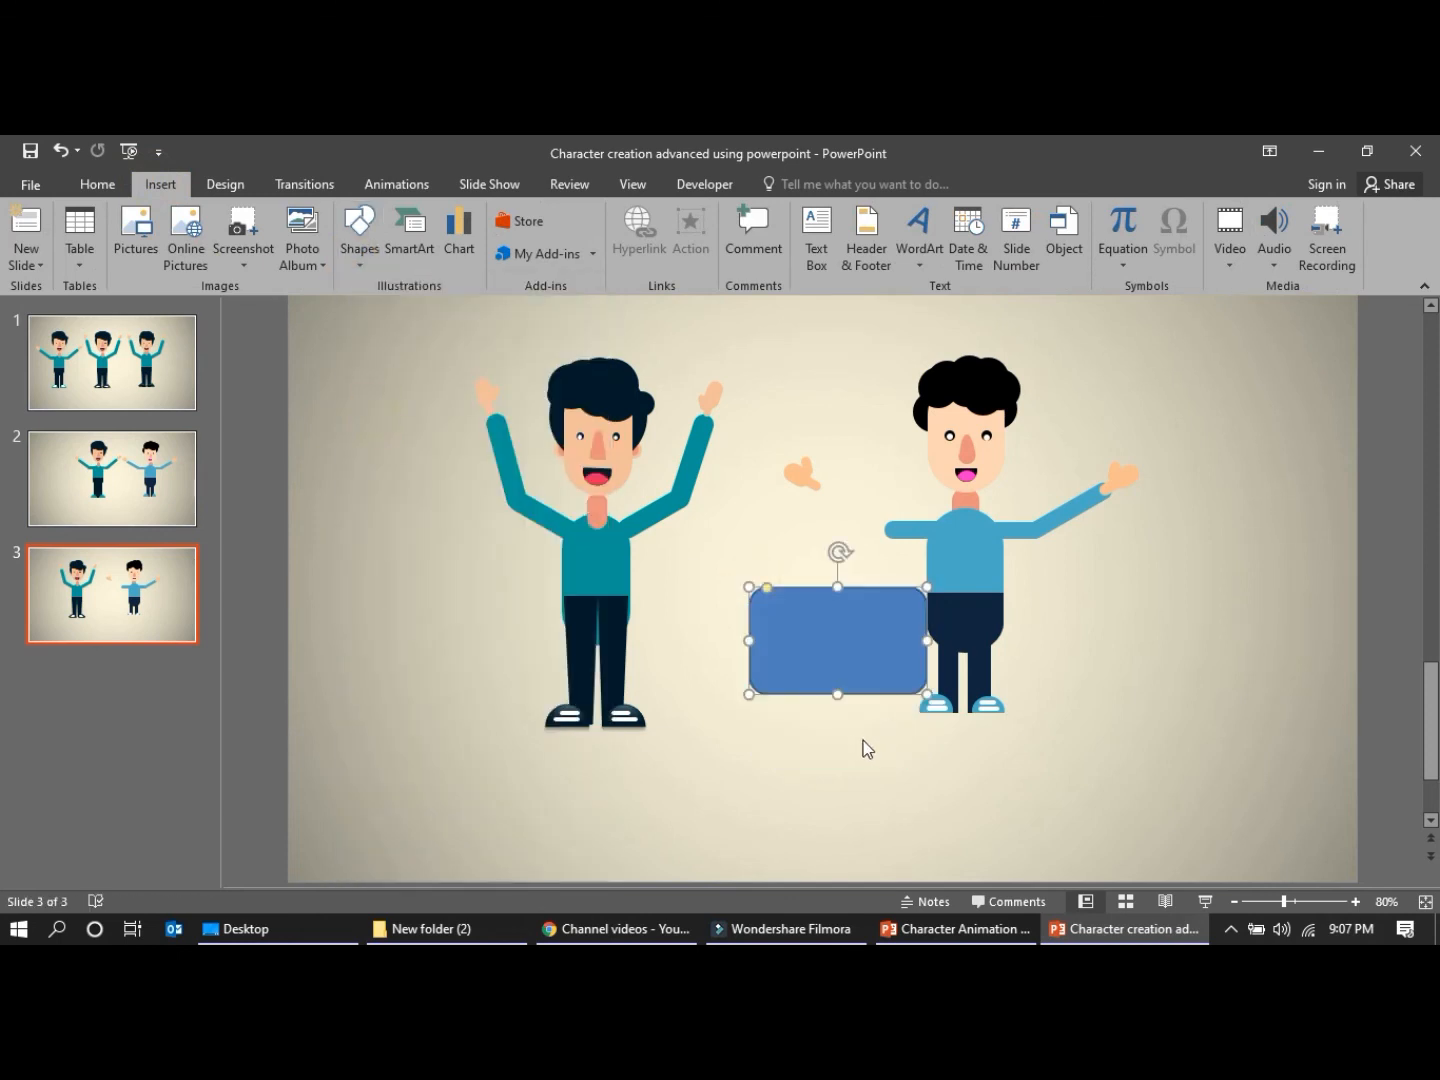
pyautogui.moveTo(835, 698); pyautogui.dragTo(833, 597)
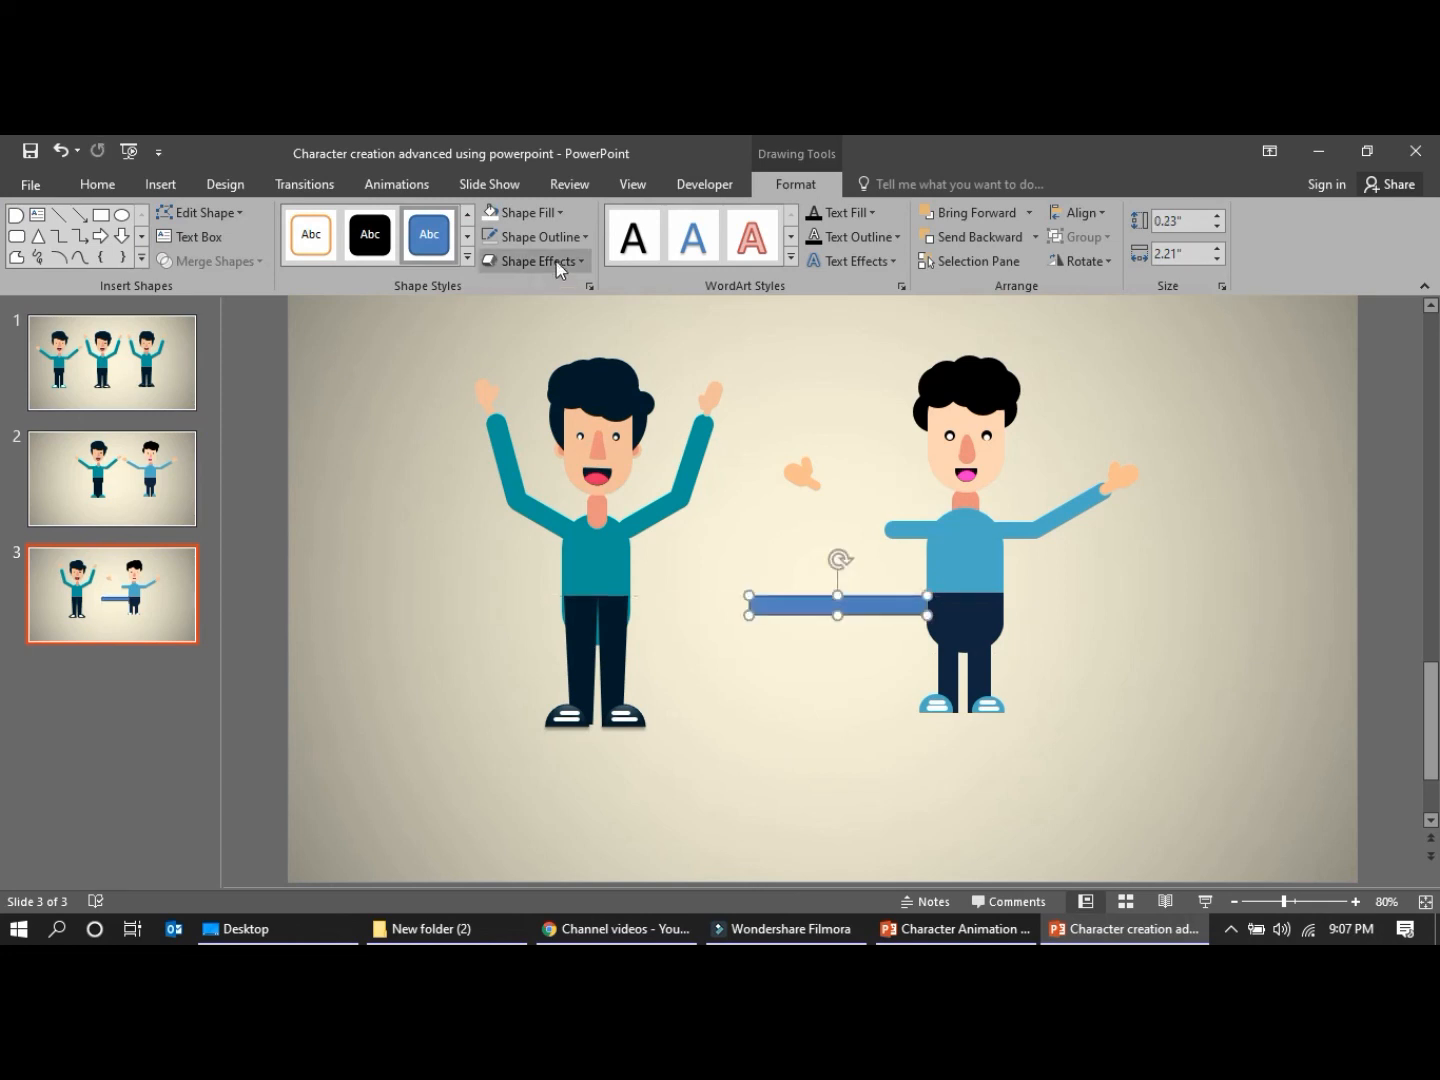
# Fill the new forearm with the shirt's blue sampled from the upper arm and remove its outline
pyautogui.click(554, 216)
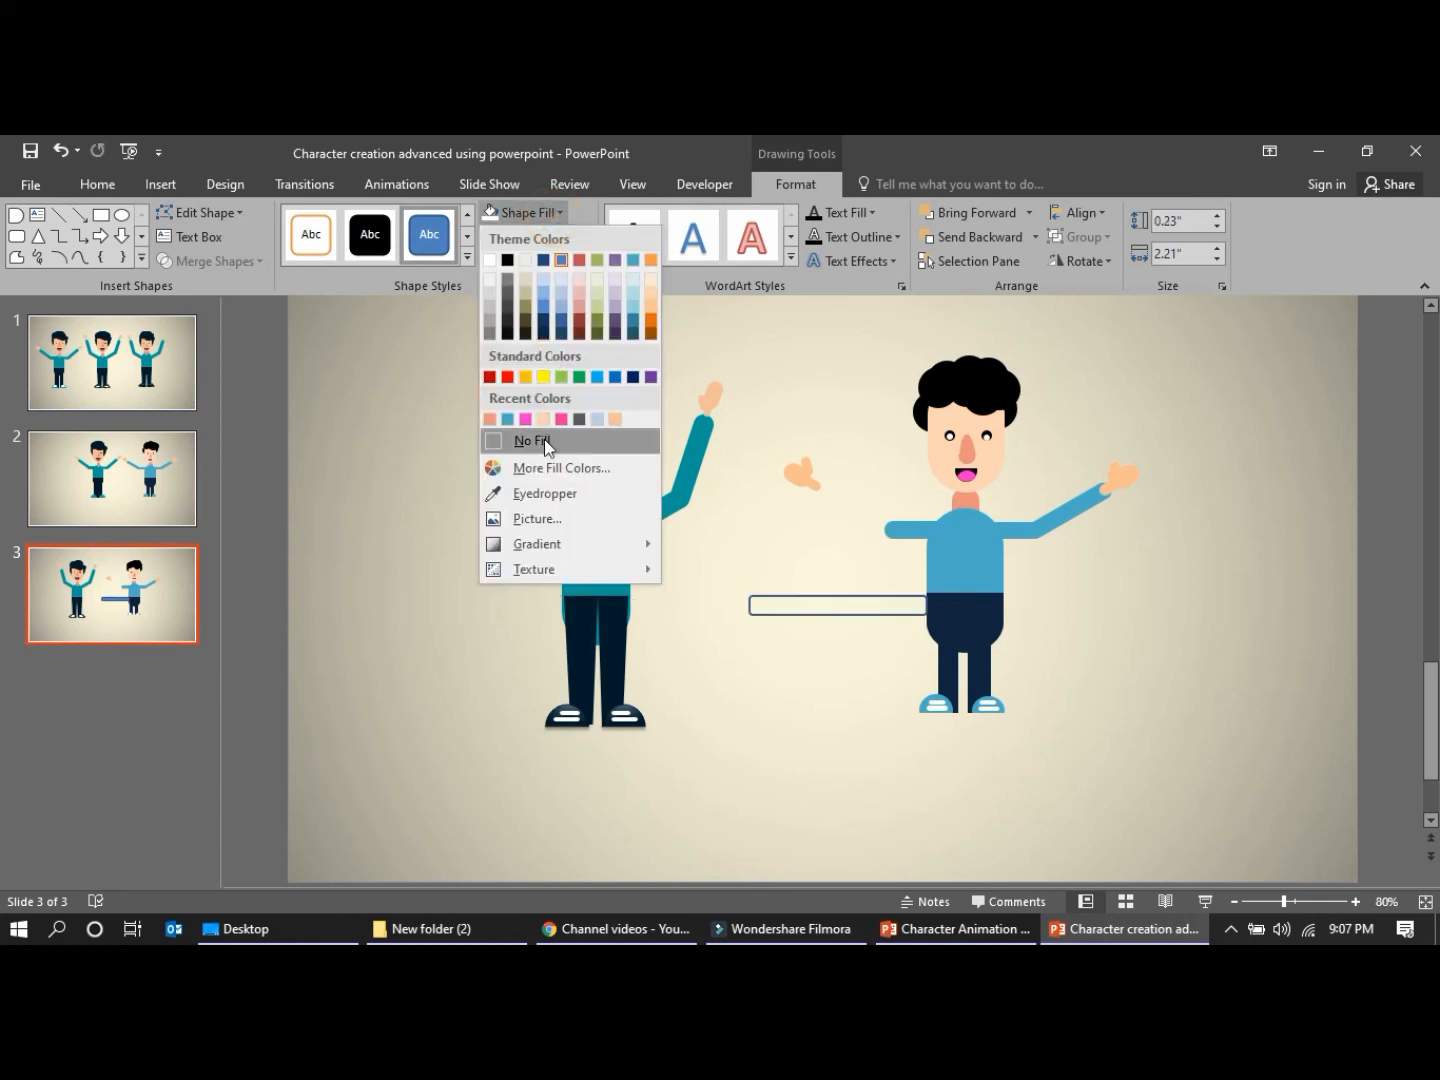
pyautogui.click(537, 493)
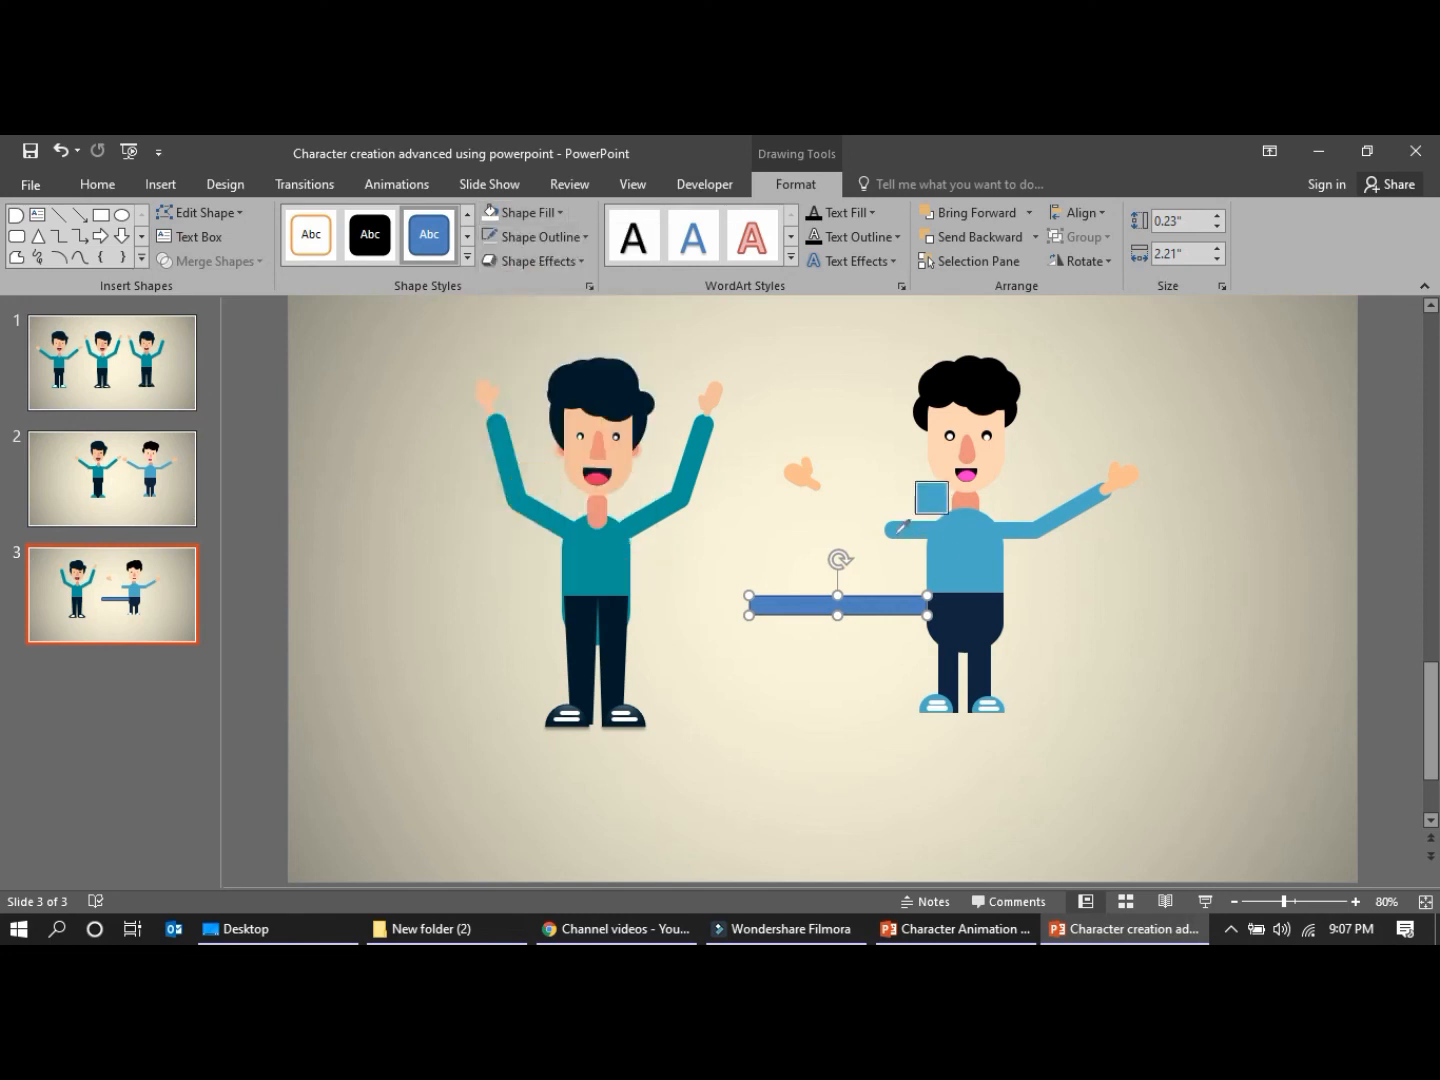
pyautogui.click(893, 526)
pyautogui.click(555, 238)
pyautogui.click(530, 492)
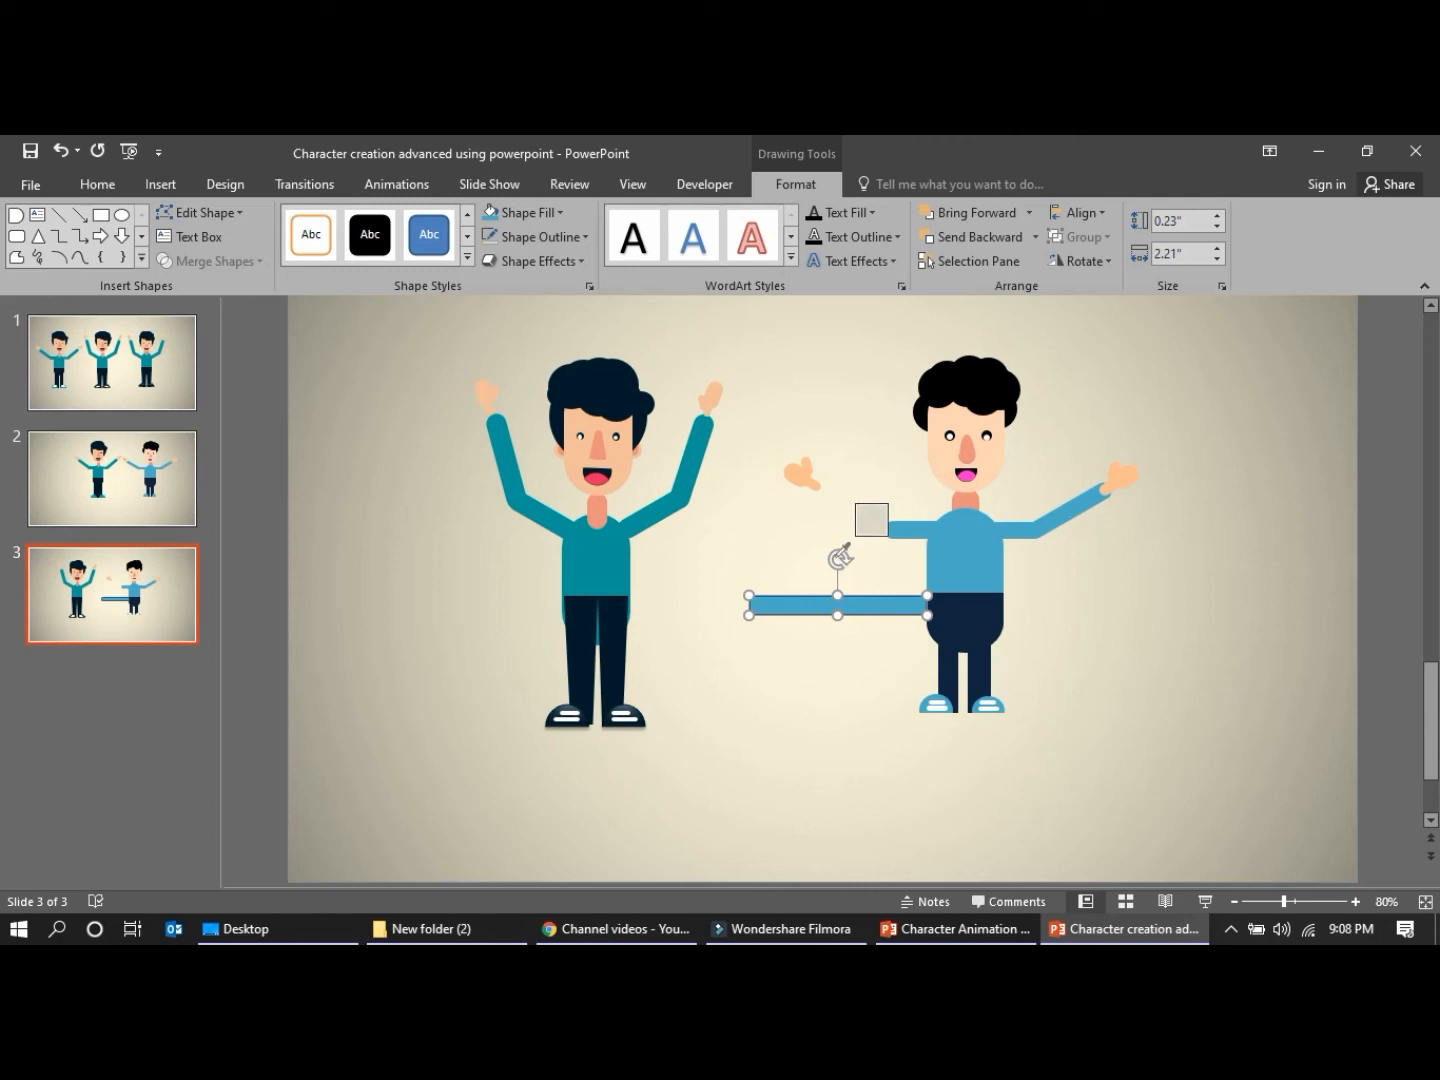
pyautogui.click(845, 579)
pyautogui.click(823, 599)
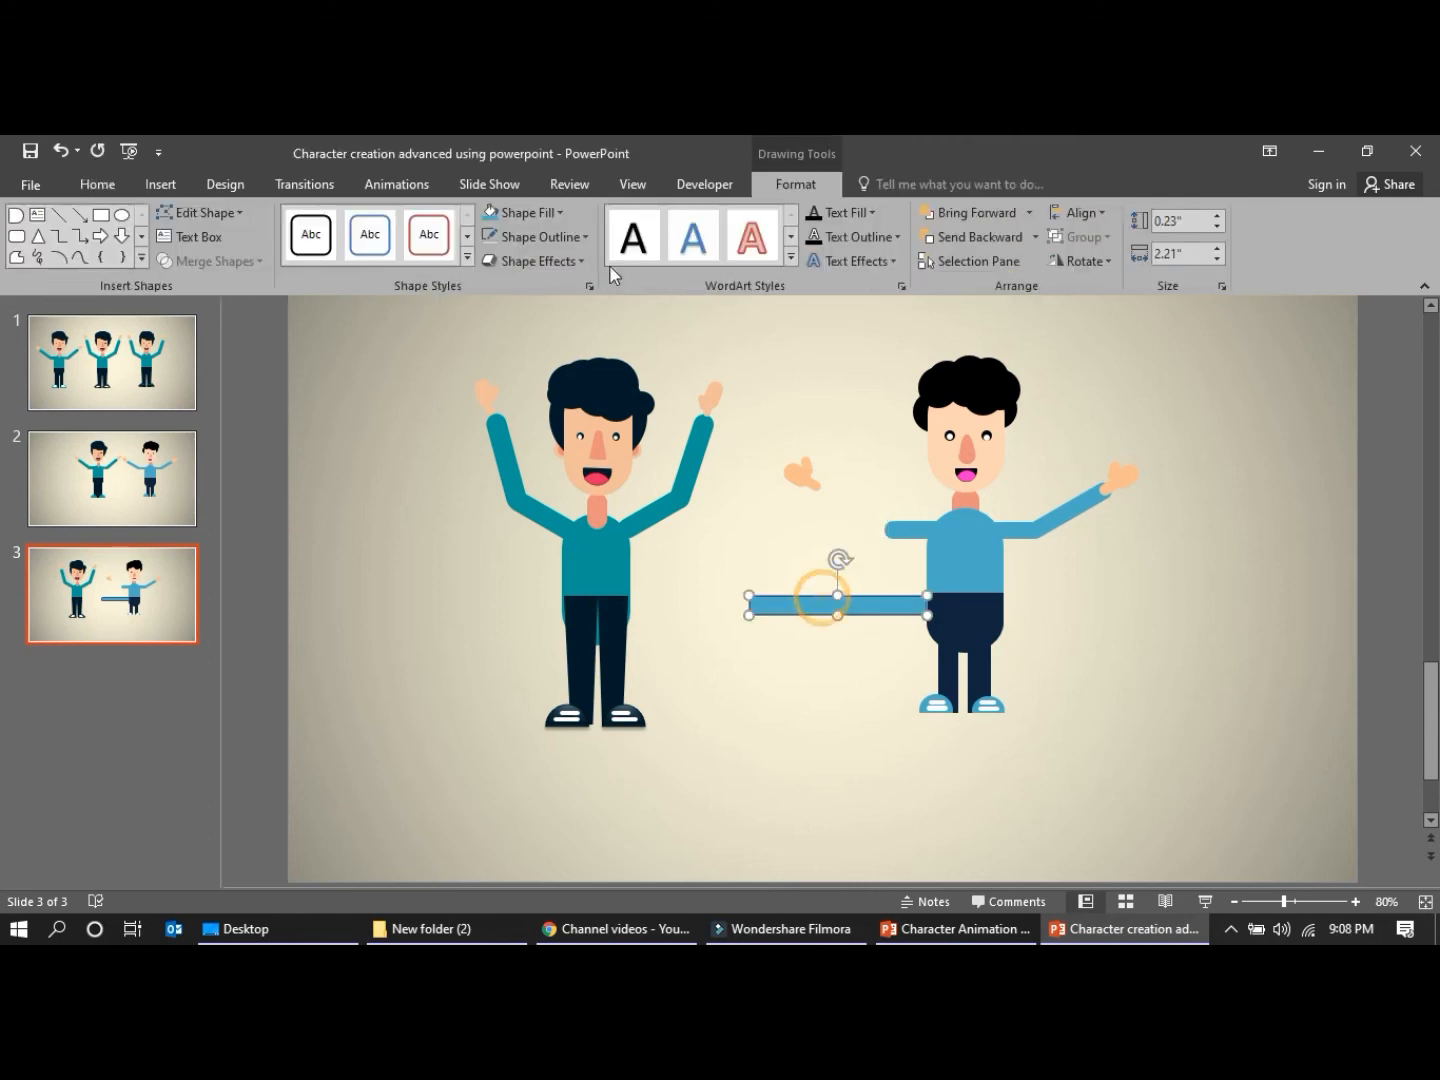
pyautogui.click(544, 237)
pyautogui.click(530, 467)
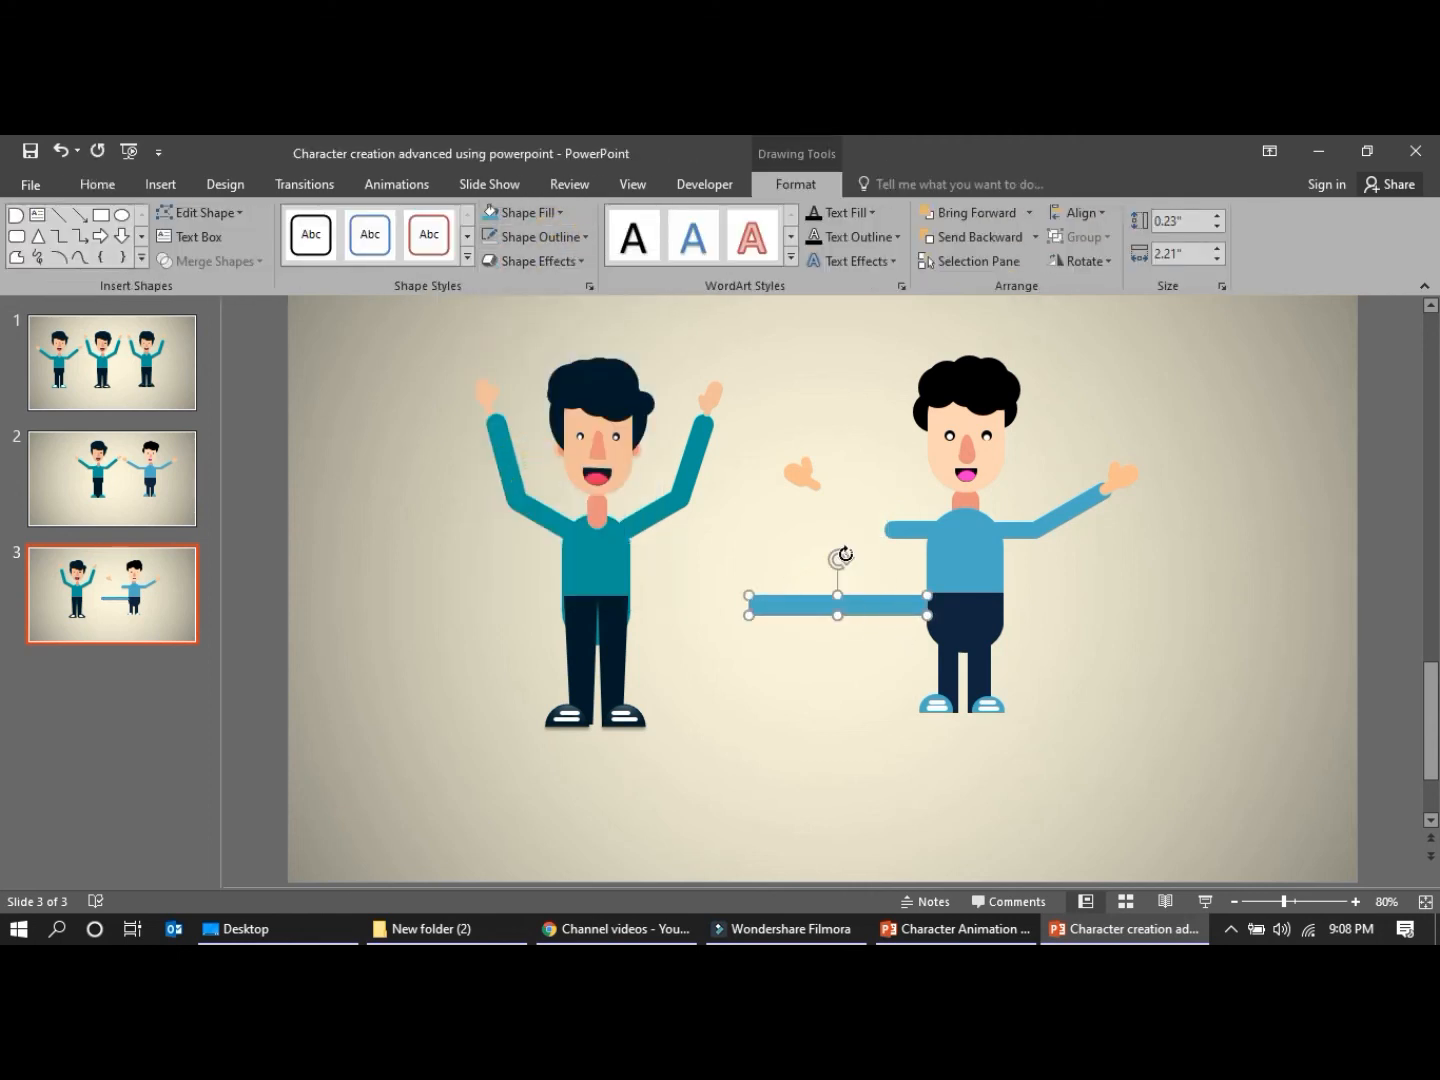
# Resize the forearm to about 0.26" by 1.85", tilt it steeply upward and attach it to the left-hand upper arm's end
pyautogui.moveTo(926, 614); pyautogui.dragTo(893, 612)
pyautogui.moveTo(824, 559); pyautogui.dragTo(880, 587)
pyautogui.moveTo(863, 659); pyautogui.dragTo(900, 665)
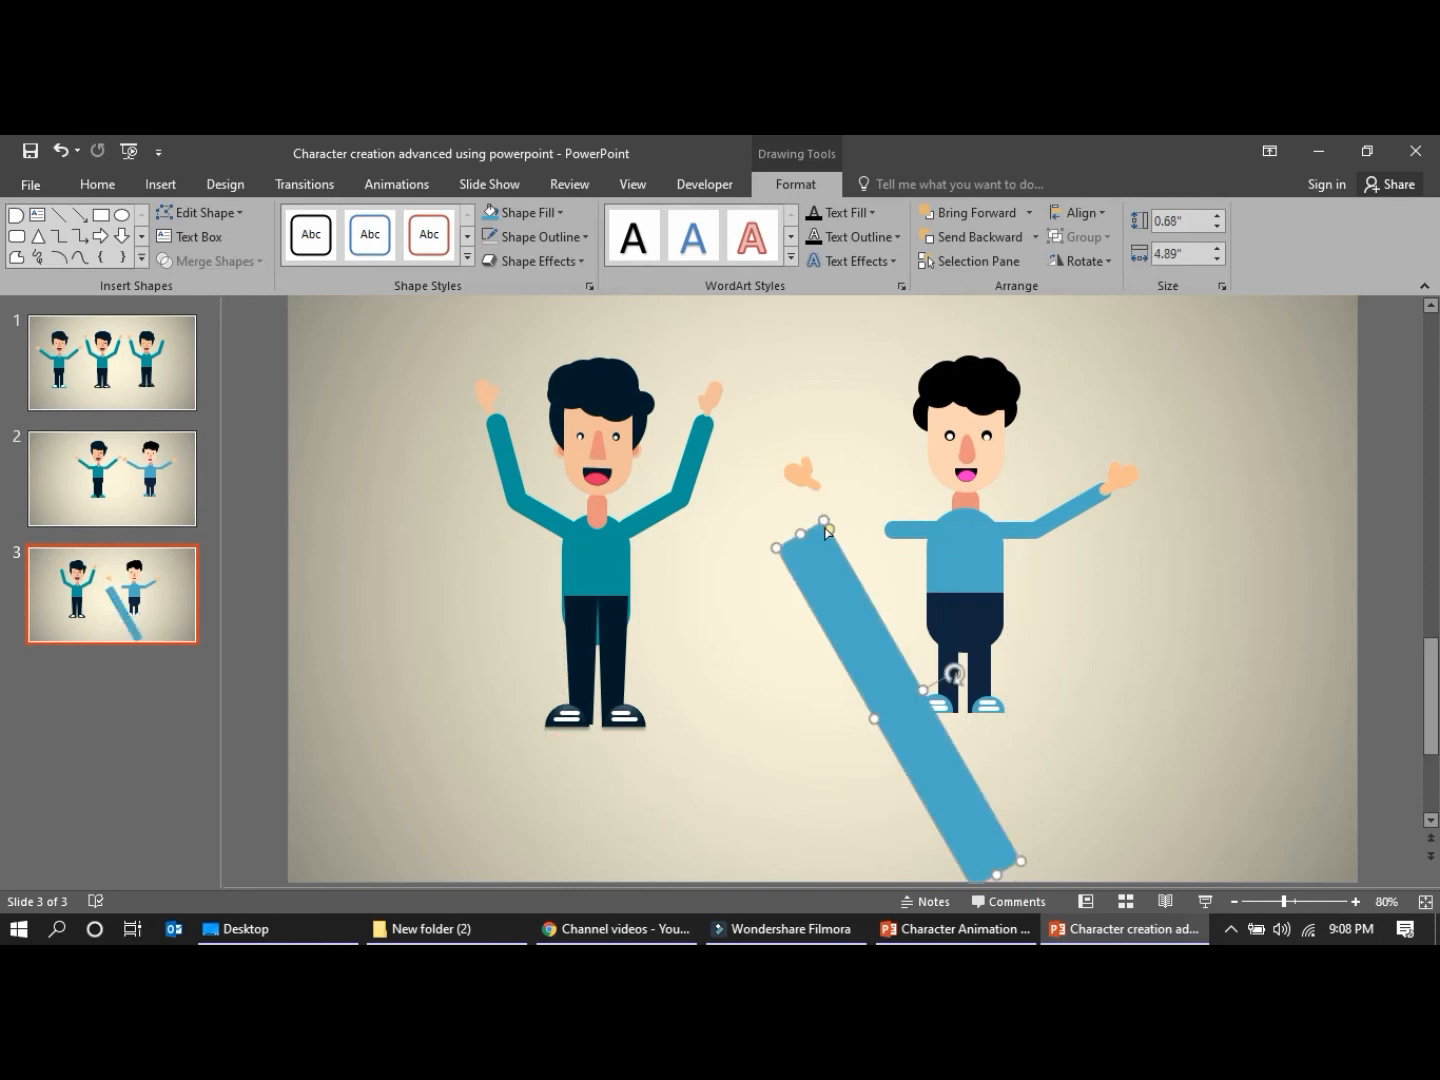
pyautogui.moveTo(830, 540); pyautogui.dragTo(861, 656)
pyautogui.moveTo(1023, 861); pyautogui.dragTo(864, 492)
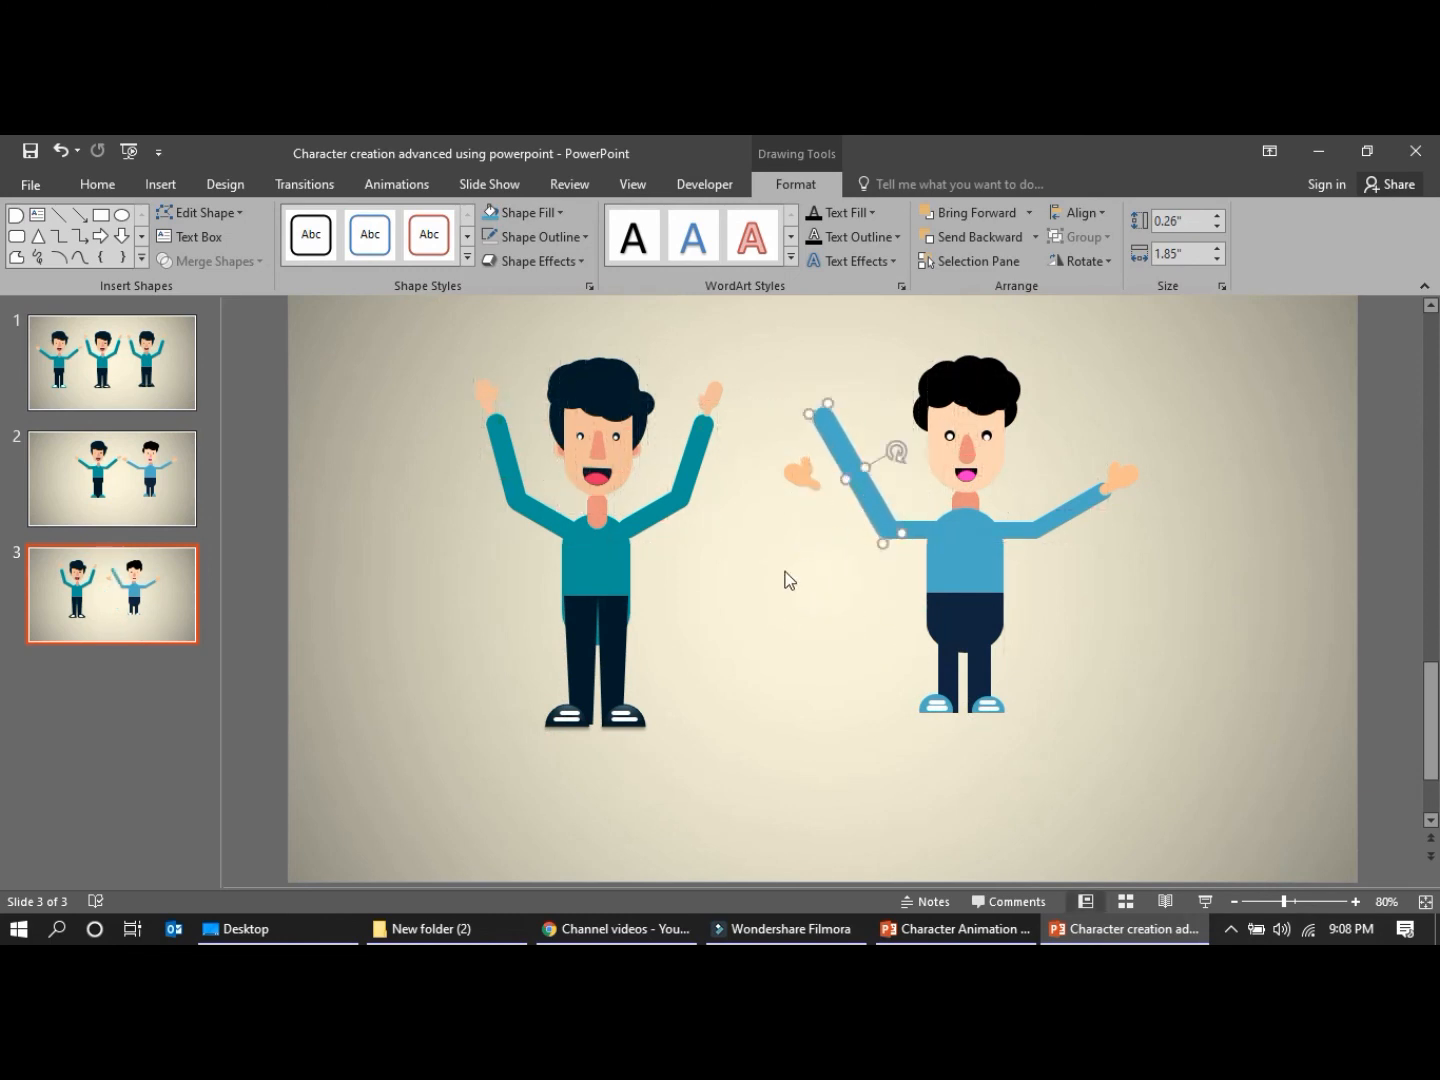
# Group the parts of the detached left-hand hand, then tilt the group and place it at the raised forearm's tip
pyautogui.click(797, 477)
pyautogui.click(758, 457)
pyautogui.moveTo(758, 435); pyautogui.dragTo(829, 510)
pyautogui.hotkey('ctrl', 'g')
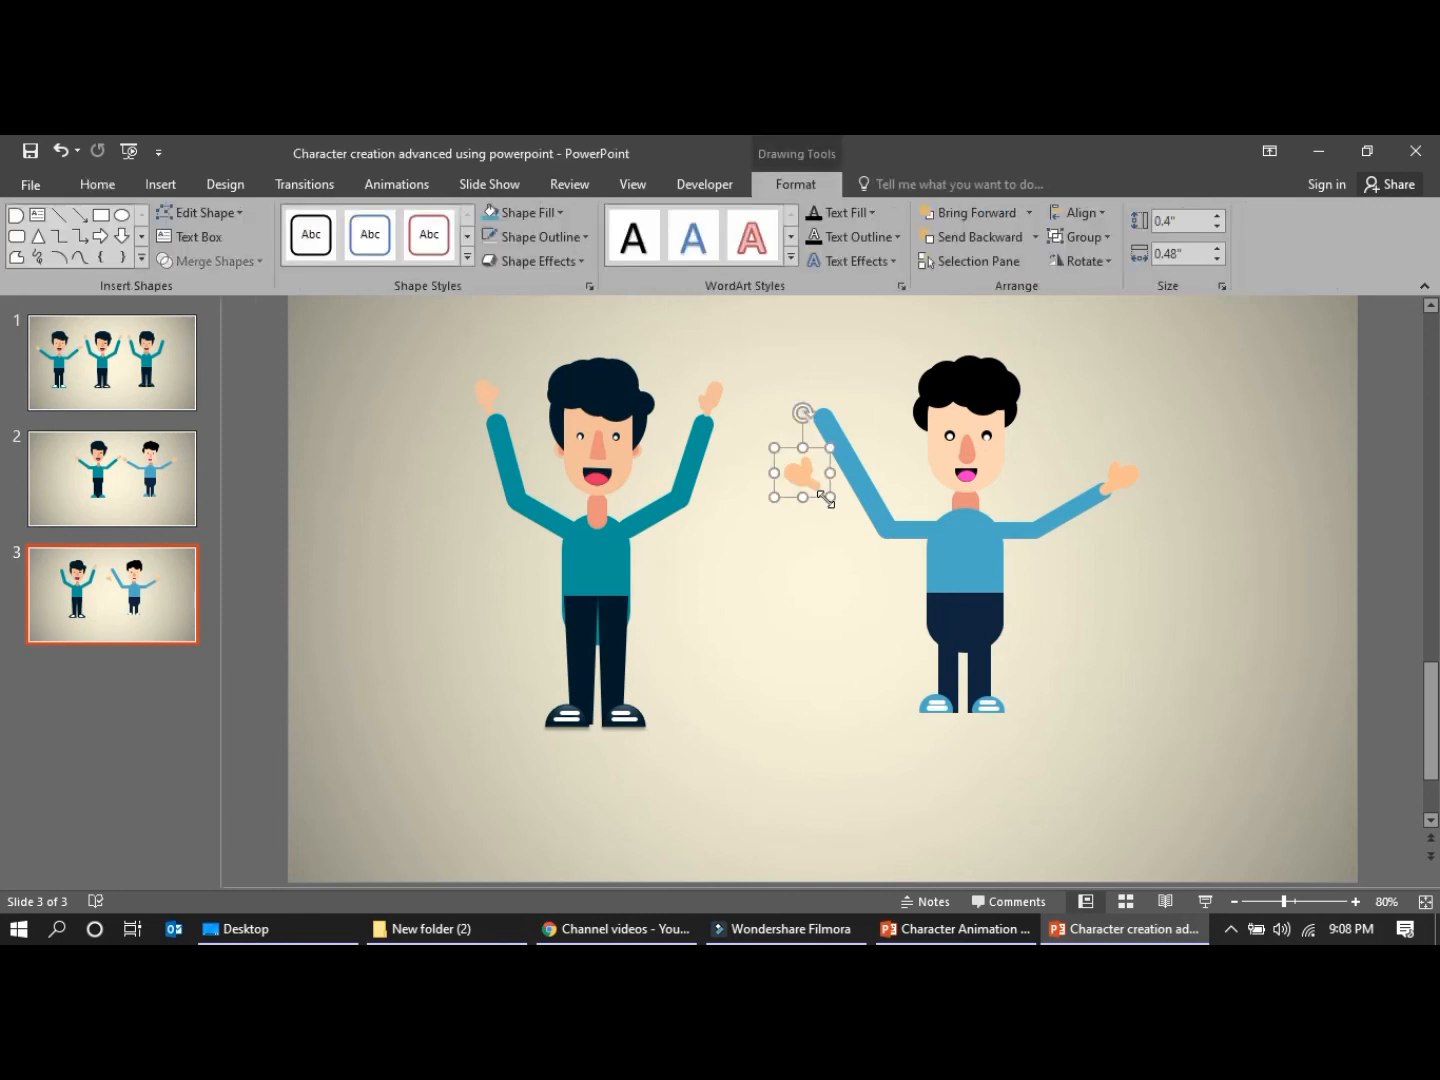
pyautogui.moveTo(813, 410)
pyautogui.mouseDown()
pyautogui.moveTo(833, 413)
pyautogui.moveTo(813, 395)
pyautogui.mouseUp()
pyautogui.rightClick(816, 396)
pyautogui.click(868, 543)
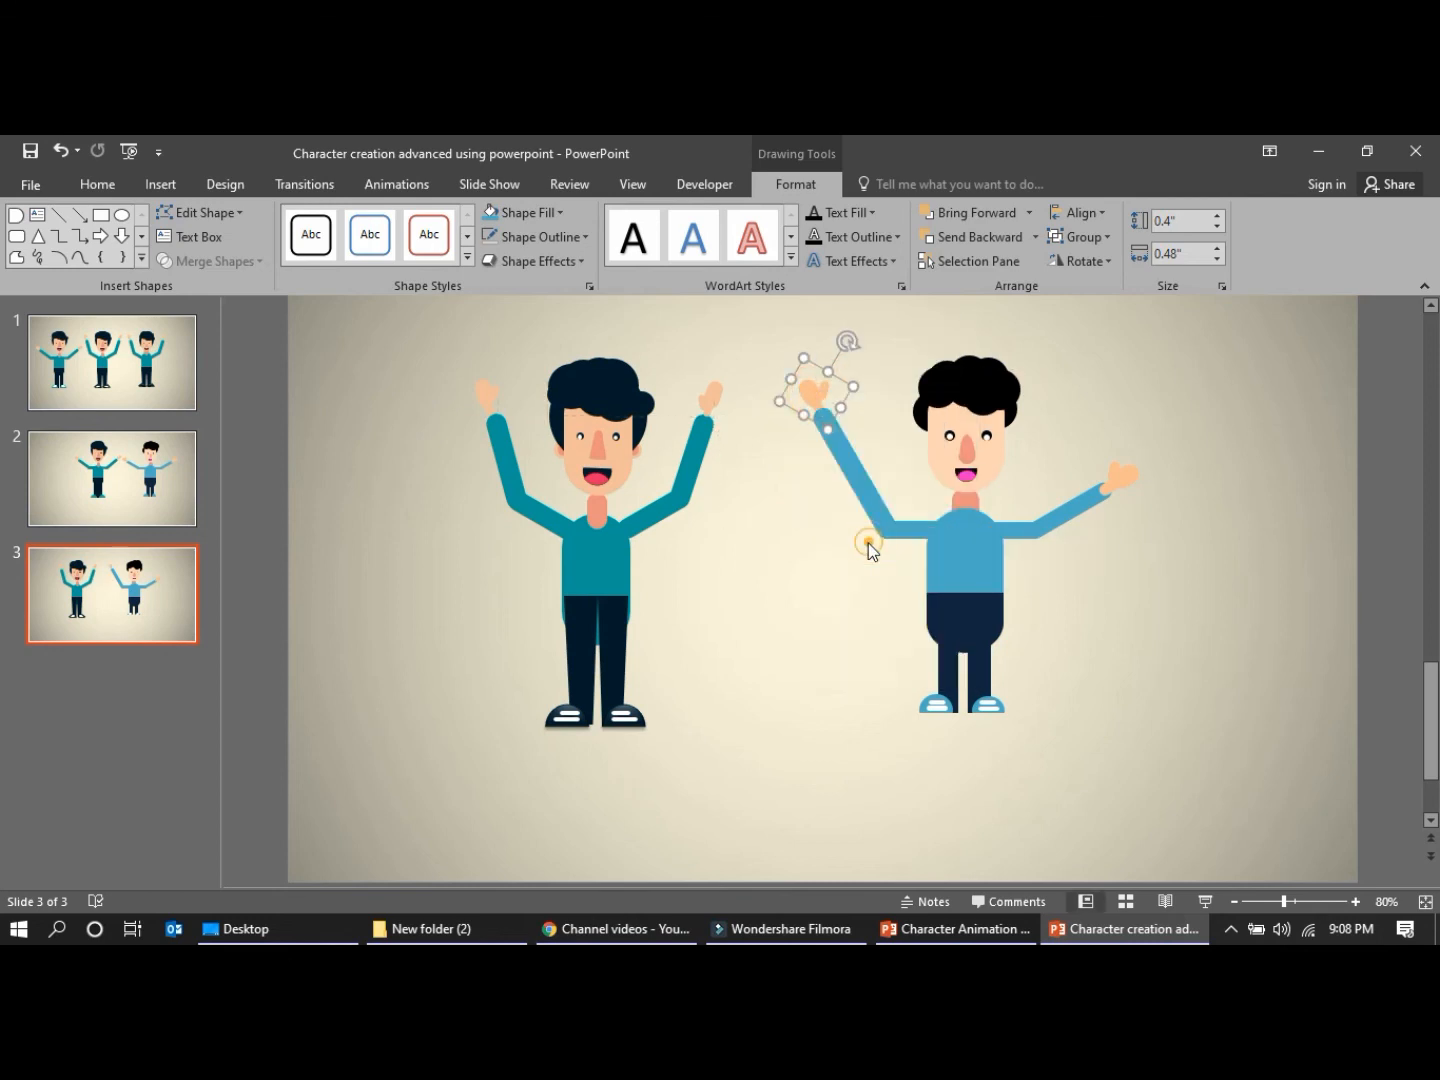
# Detach the right-hand hand from the blue character's old forearm and move it aside as one piece
pyautogui.click(907, 381)
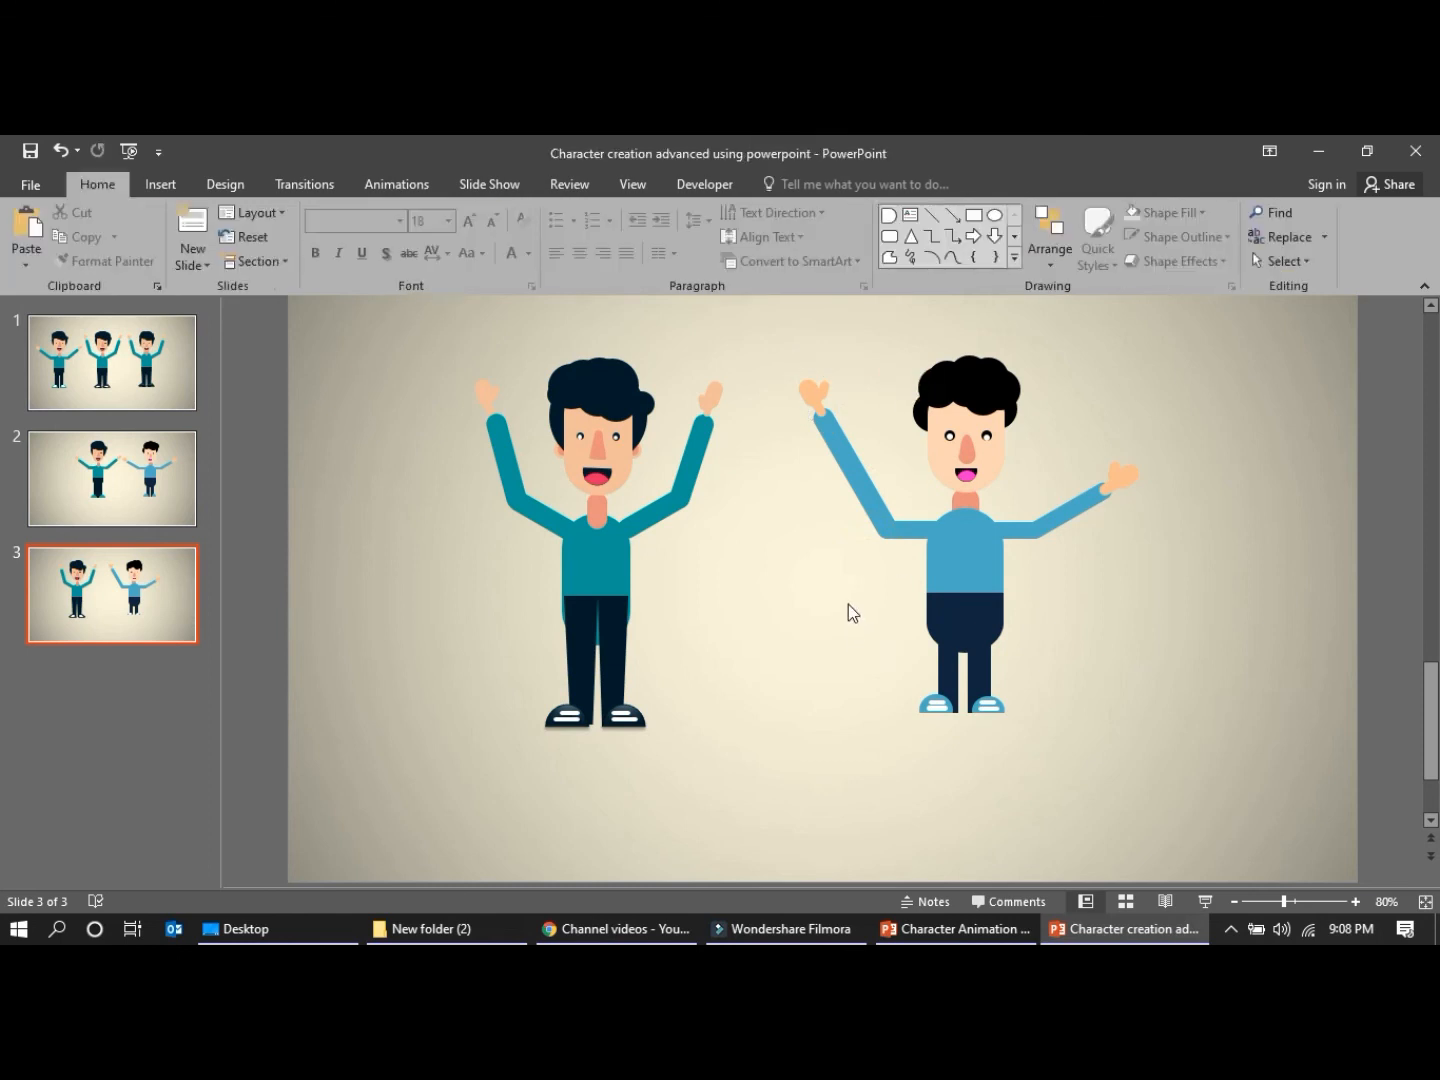
pyautogui.click(1095, 492)
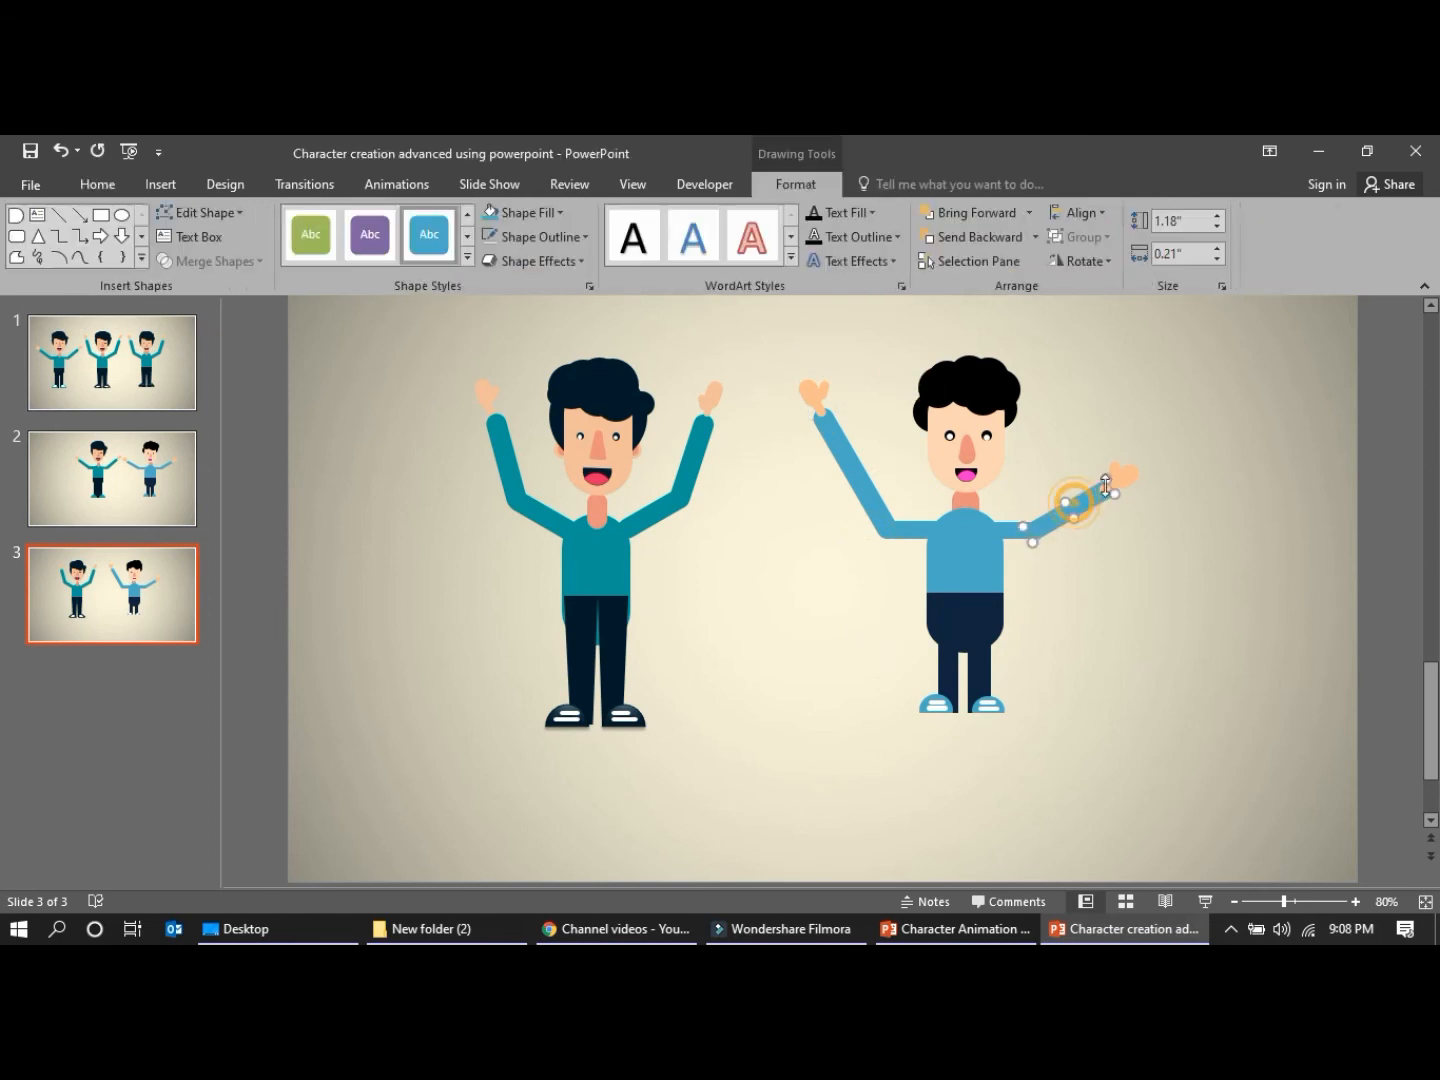
pyautogui.click(1151, 538)
pyautogui.click(1121, 476)
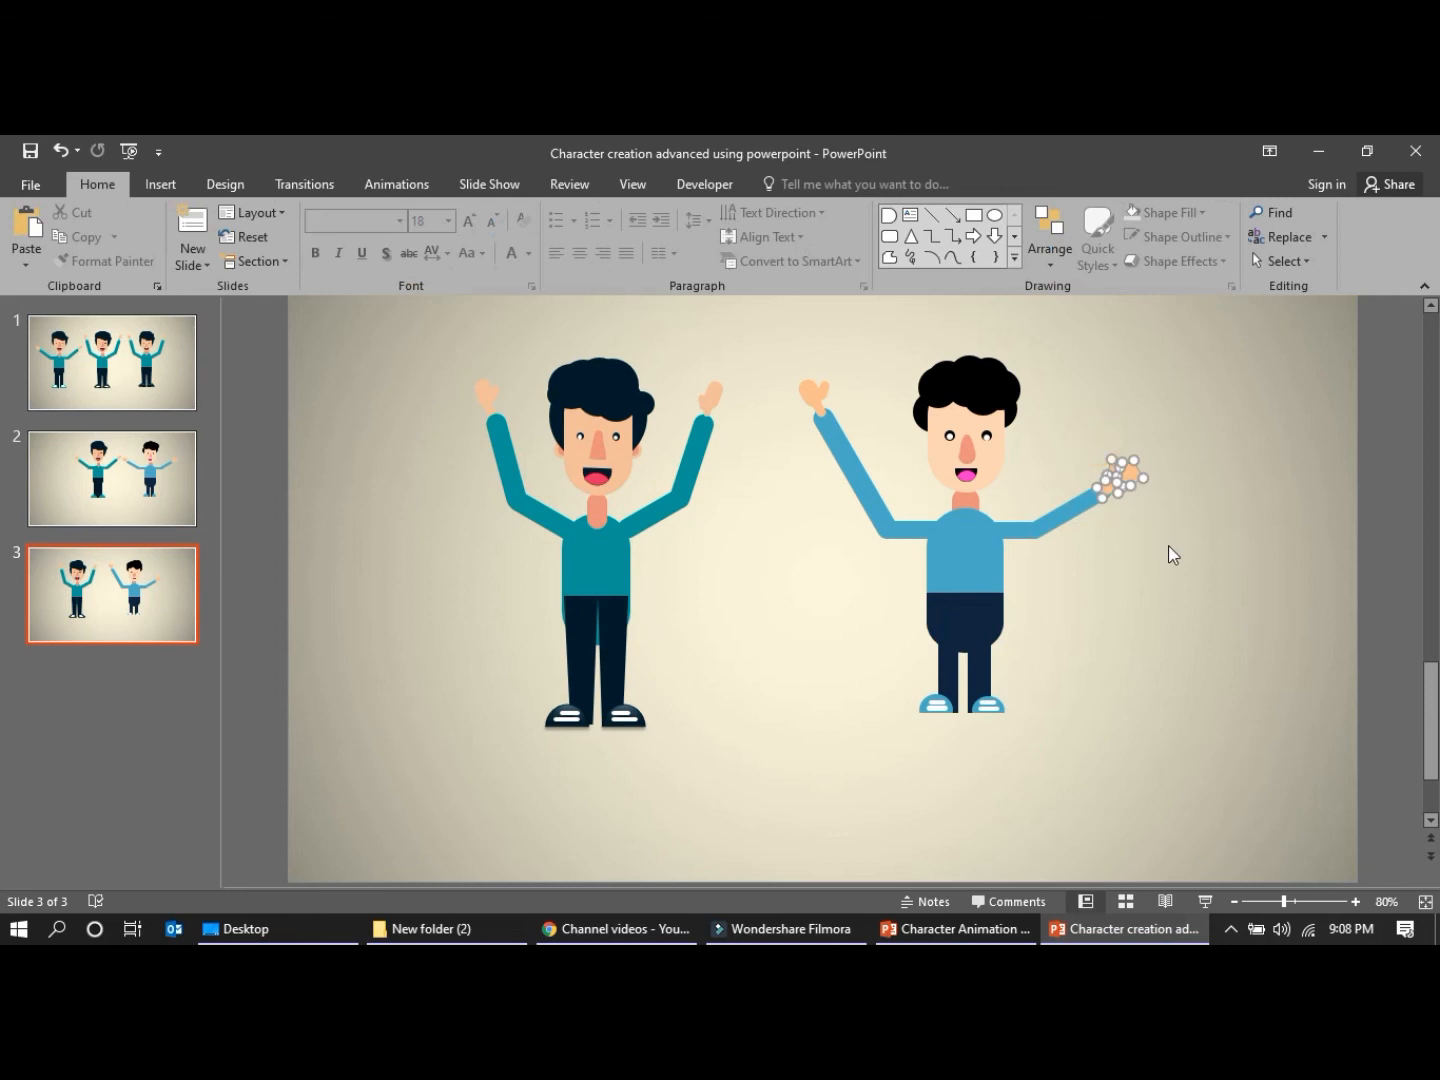
pyautogui.moveTo(1127, 480); pyautogui.dragTo(1293, 484)
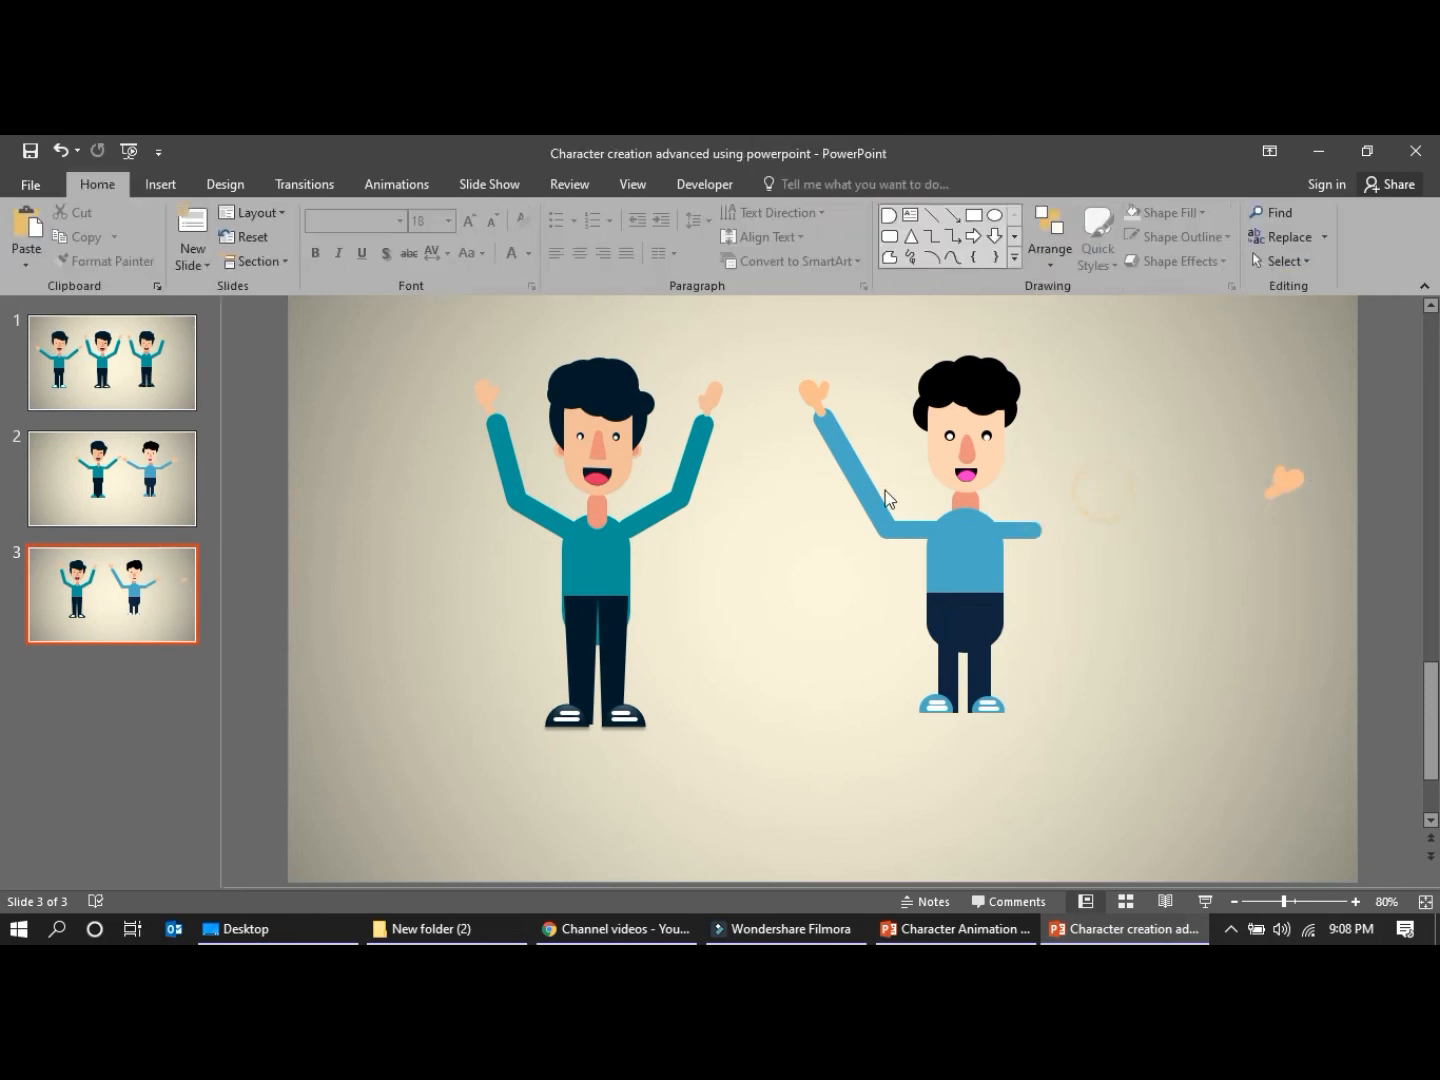
# Replace the right-hand forearm with a mirrored copy of the raised left-hand forearm, attached to the upper arm's end
pyautogui.click(868, 485)
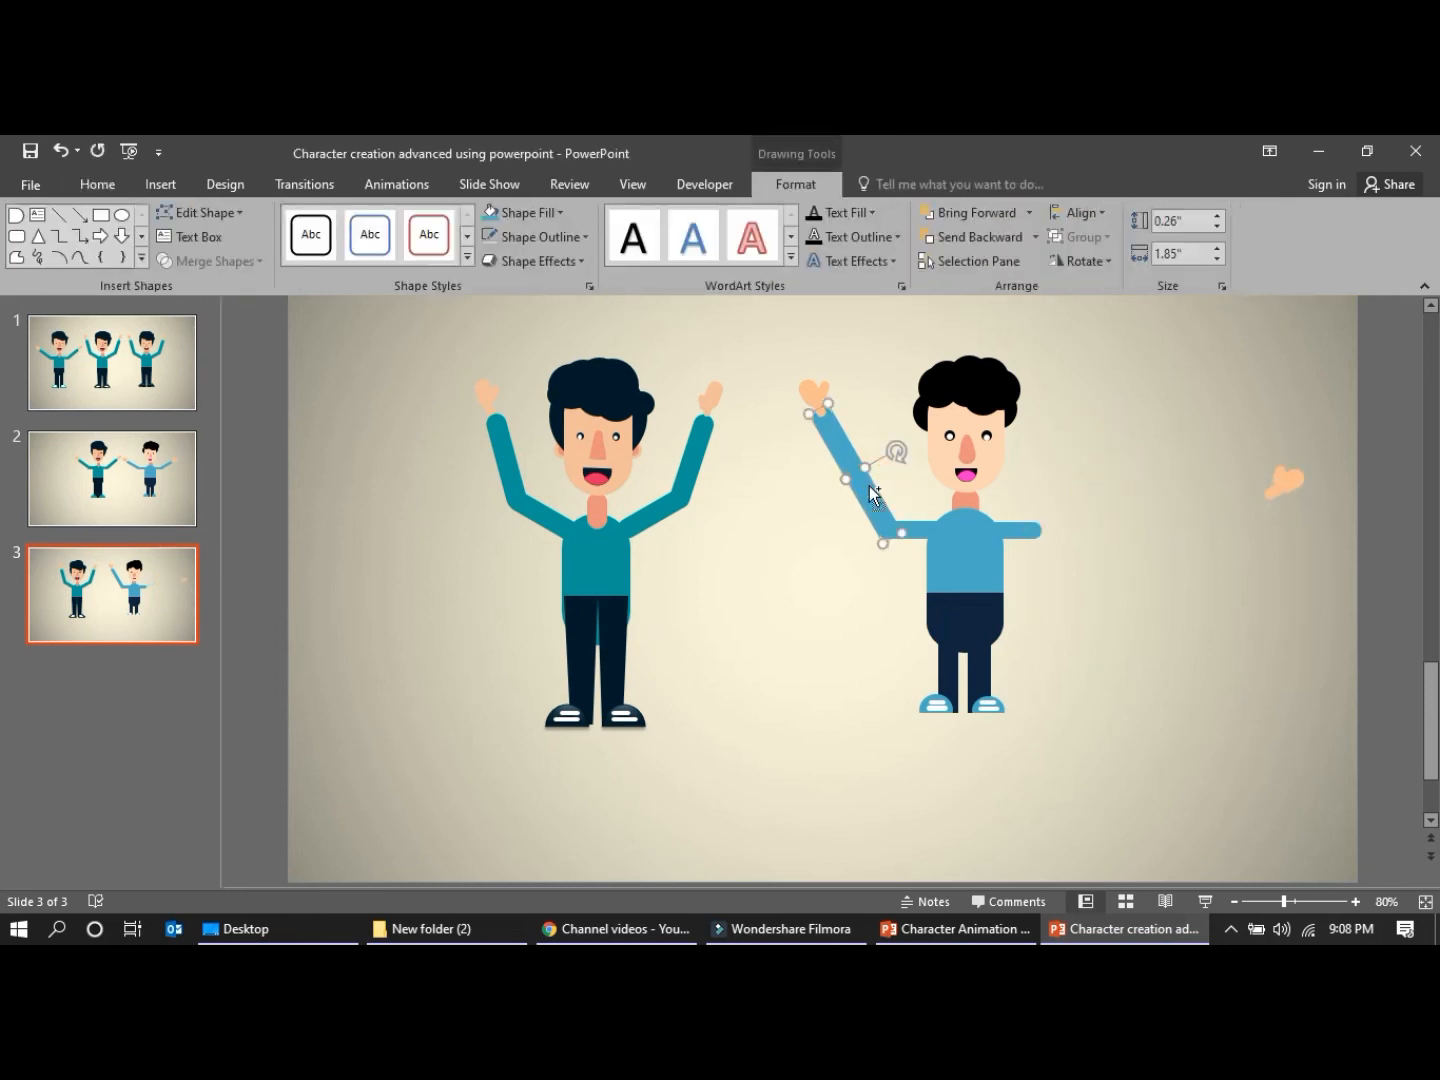
pyautogui.hotkey('ctrl', 'v')
pyautogui.moveTo(887, 515); pyautogui.dragTo(1094, 449)
pyautogui.moveTo(1170, 508); pyautogui.dragTo(1061, 481)
pyautogui.click(1116, 598)
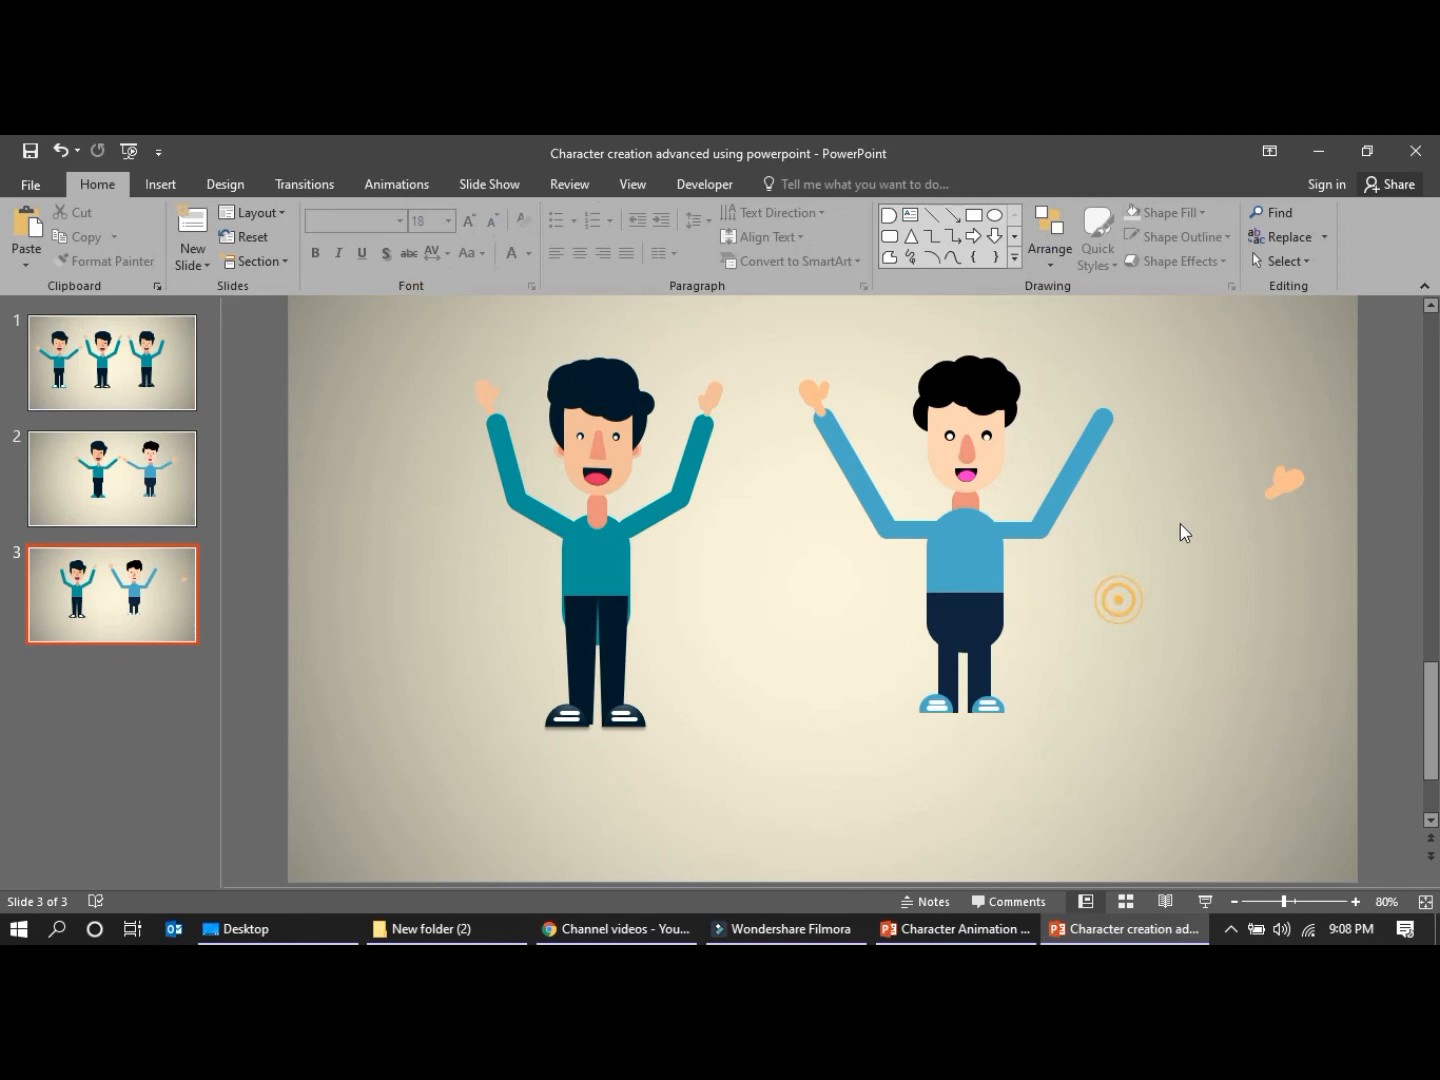
# Rotate the detached hand upward and place it at the tip of the raised right-hand forearm
pyautogui.moveTo(1231, 439); pyautogui.dragTo(1313, 550)
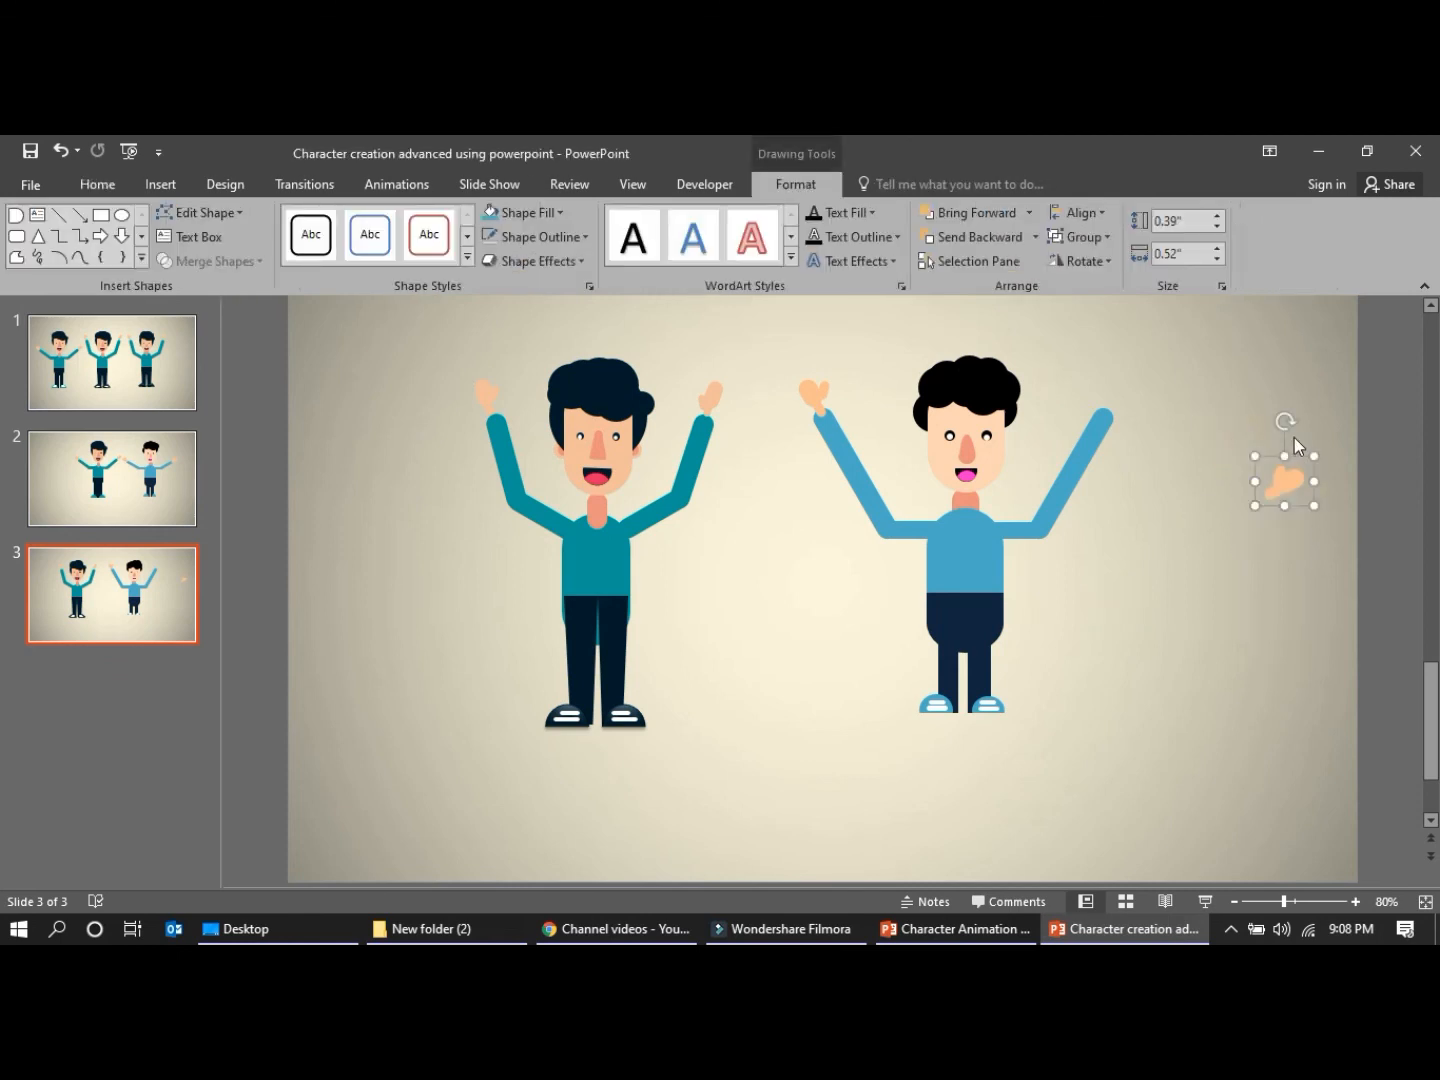
pyautogui.moveTo(1287, 421); pyautogui.dragTo(1112, 390)
pyautogui.rightClick(1111, 402)
pyautogui.click(1179, 553)
pyautogui.click(1102, 657)
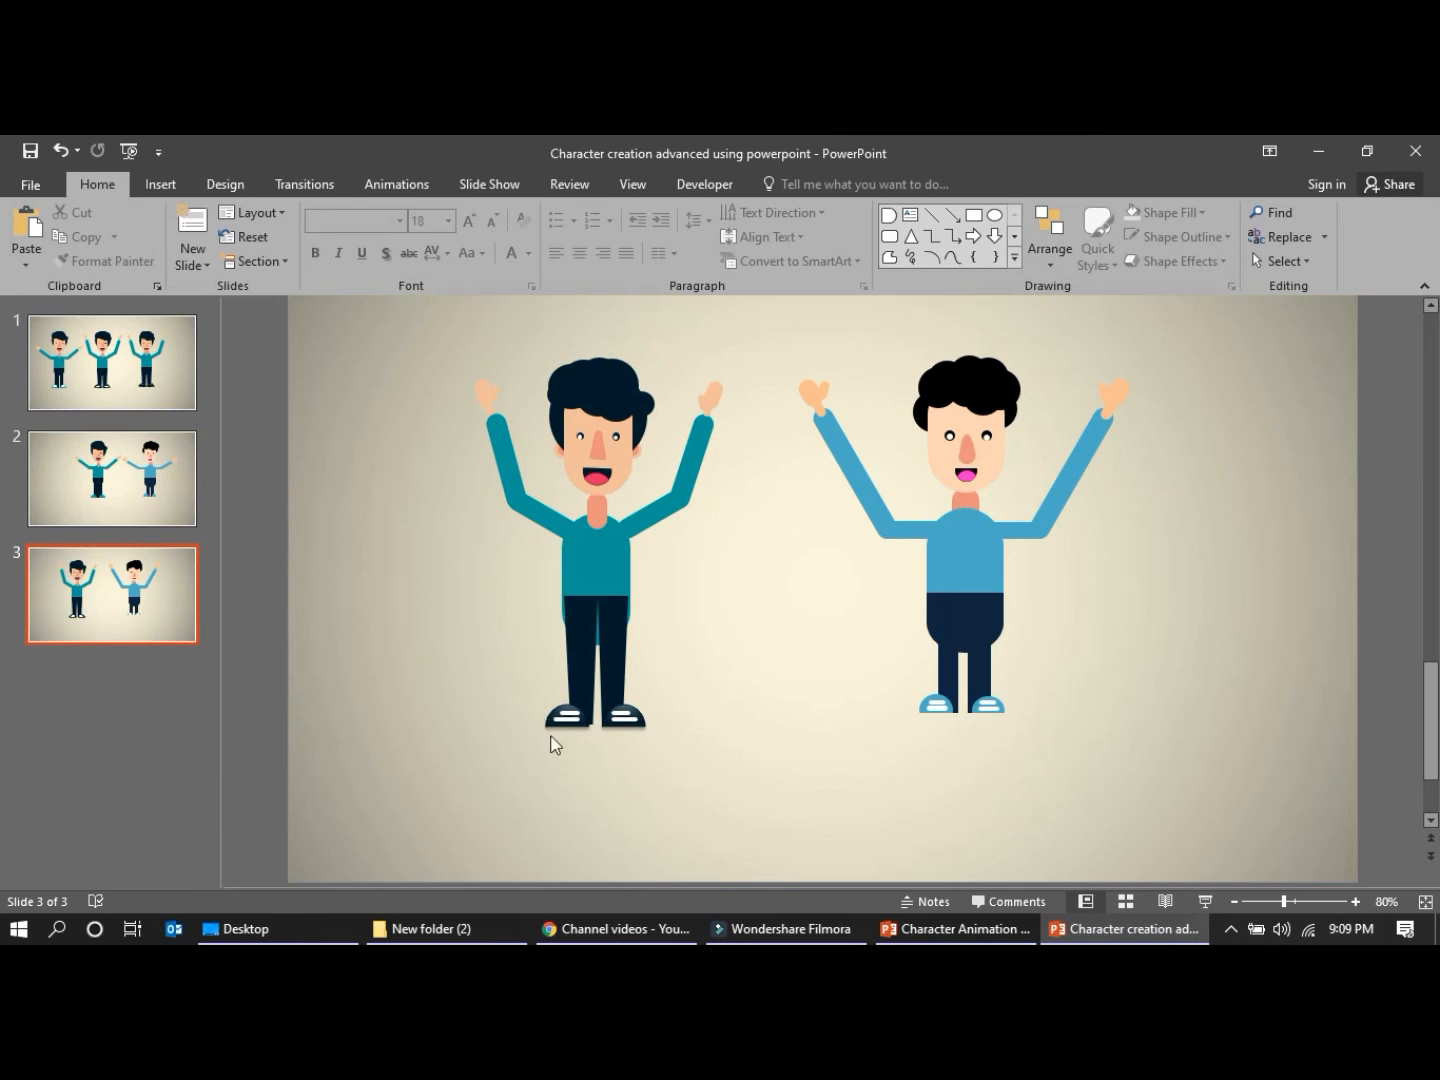
# Fill both of the blue character's shoes with the dark blue theme colour
pyautogui.click(921, 710)
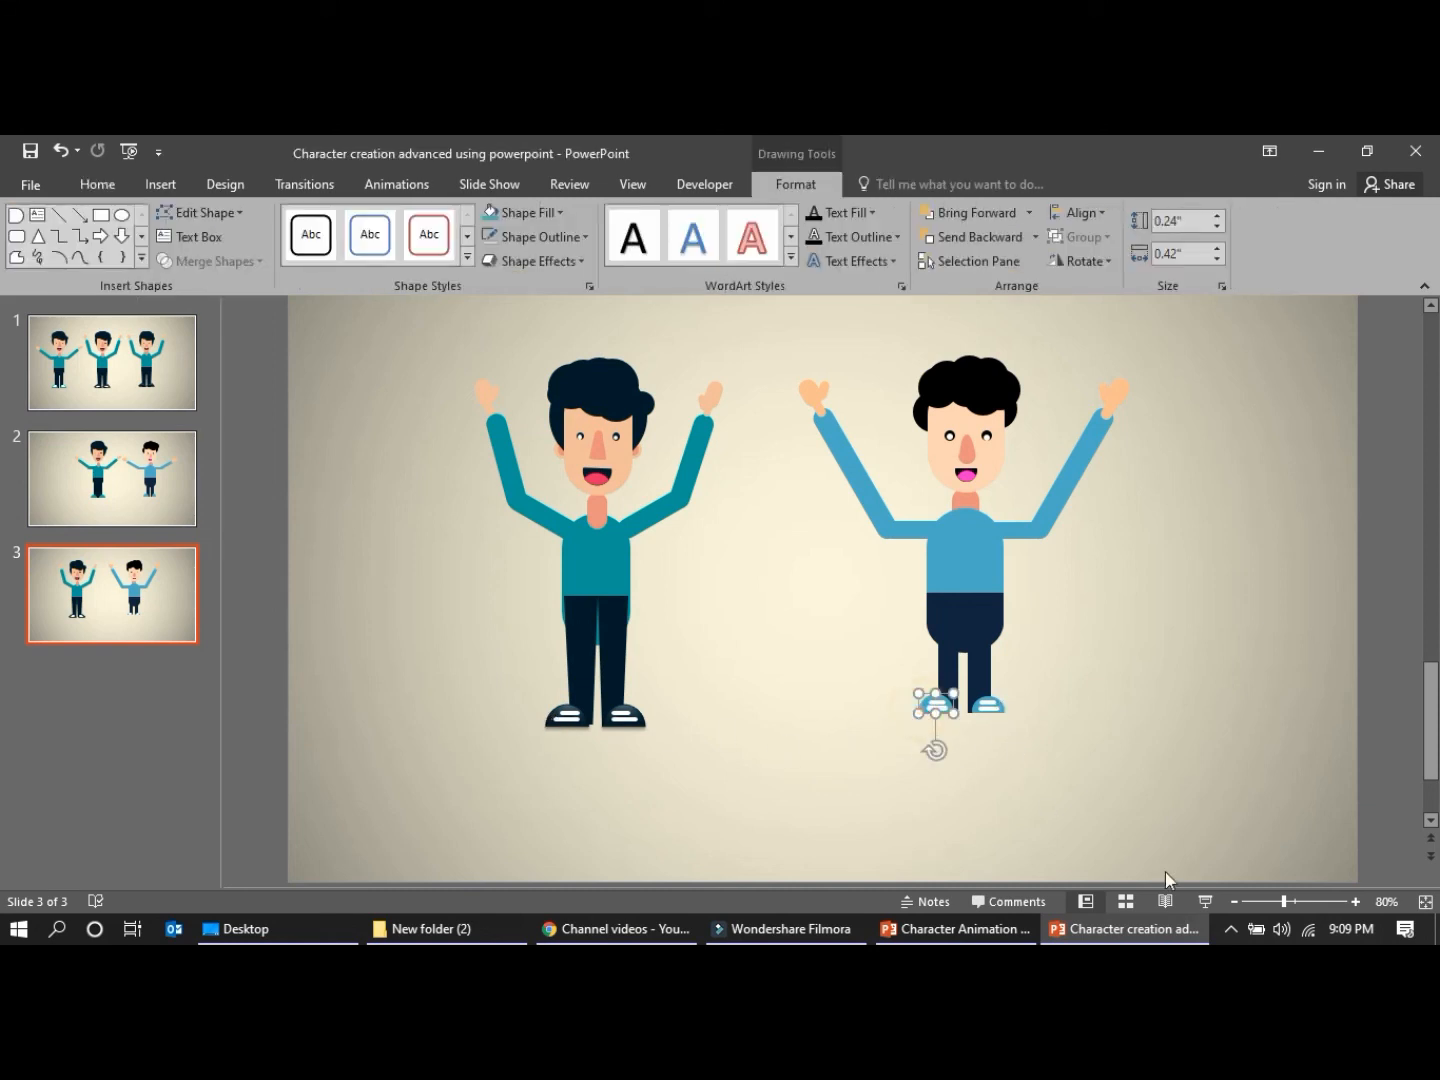
pyautogui.click(1355, 902)
pyautogui.click(1355, 902)
pyautogui.click(1354, 901)
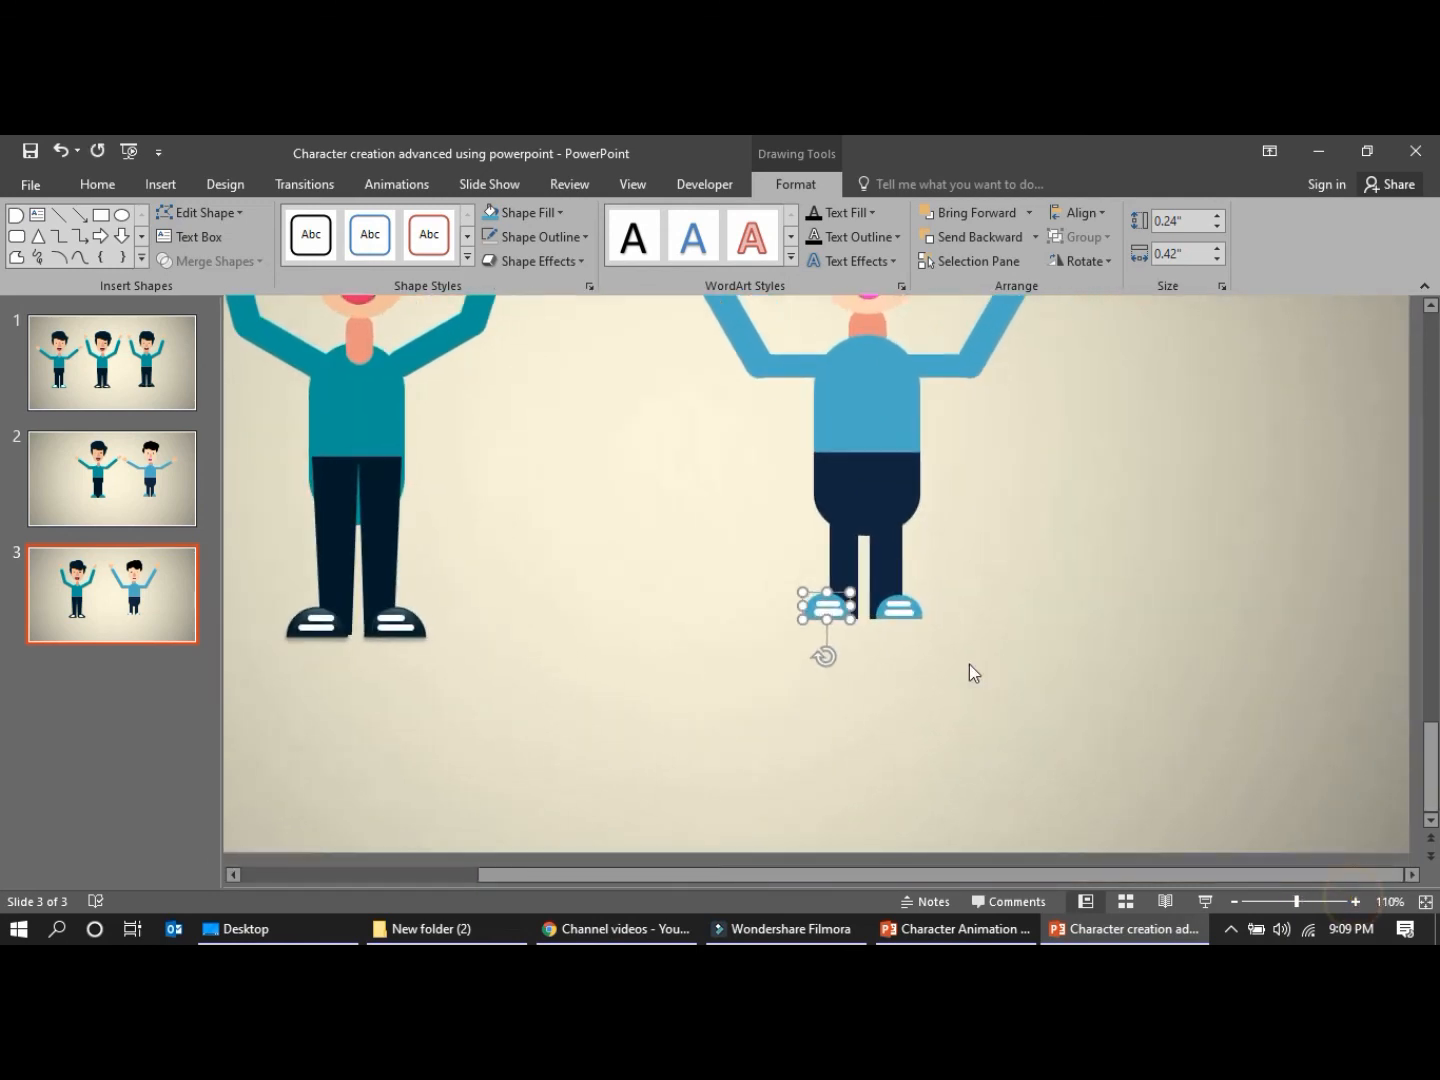
pyautogui.keyDown('shift'); pyautogui.click(918, 612); pyautogui.keyUp('shift')
pyautogui.click(560, 213)
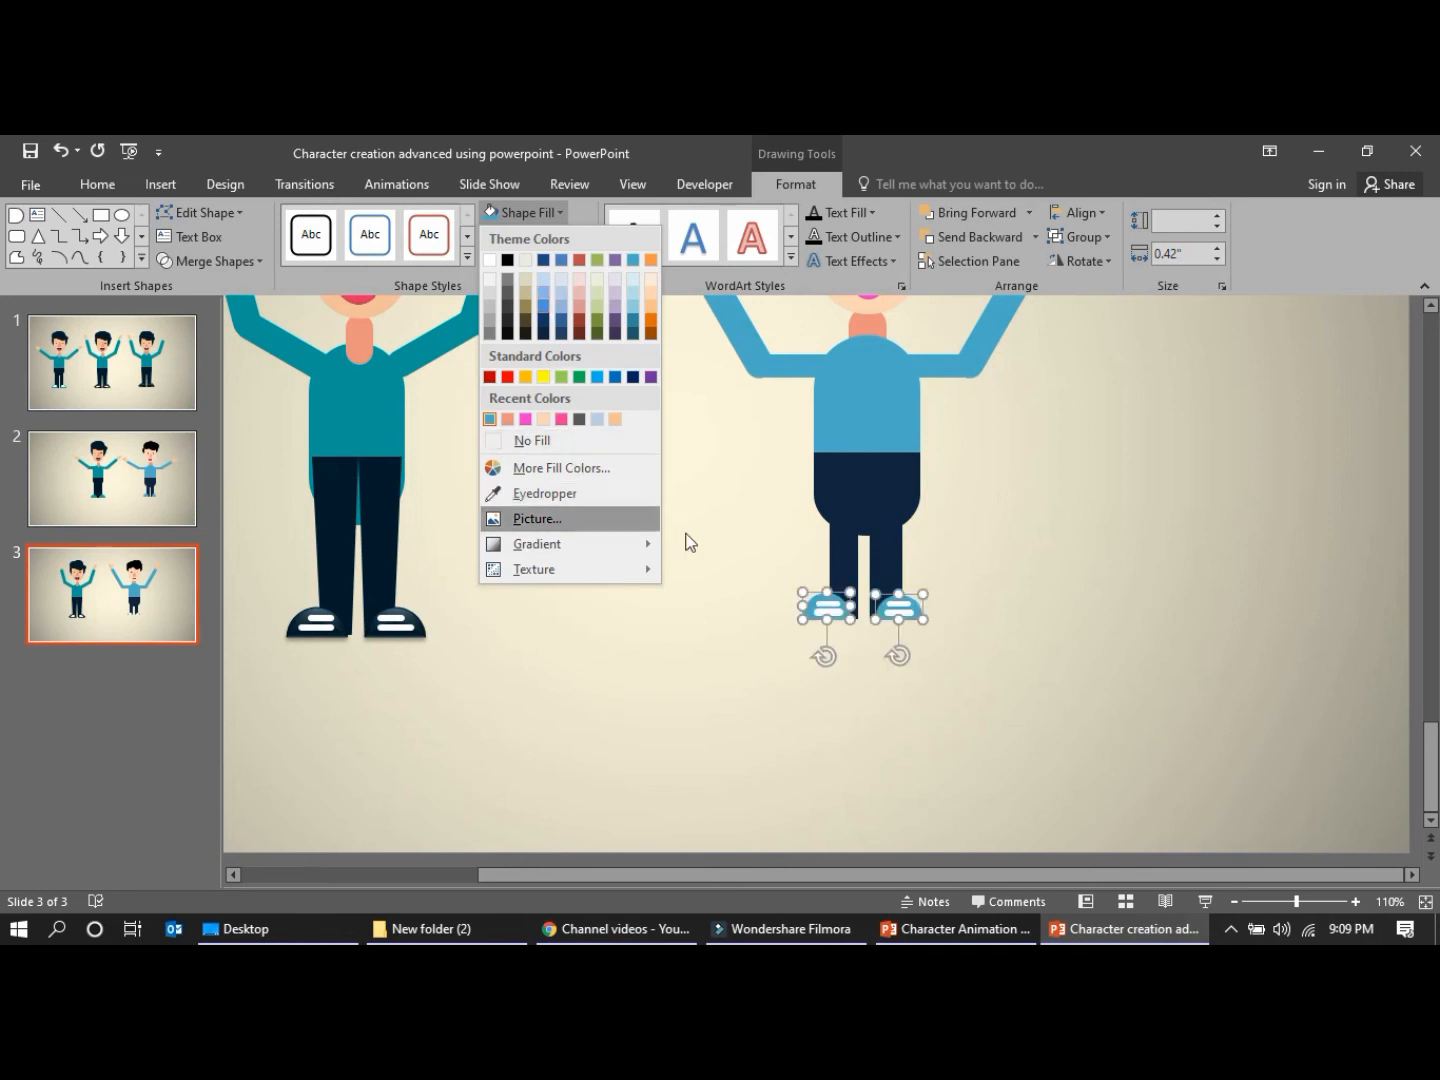
pyautogui.click(543, 261)
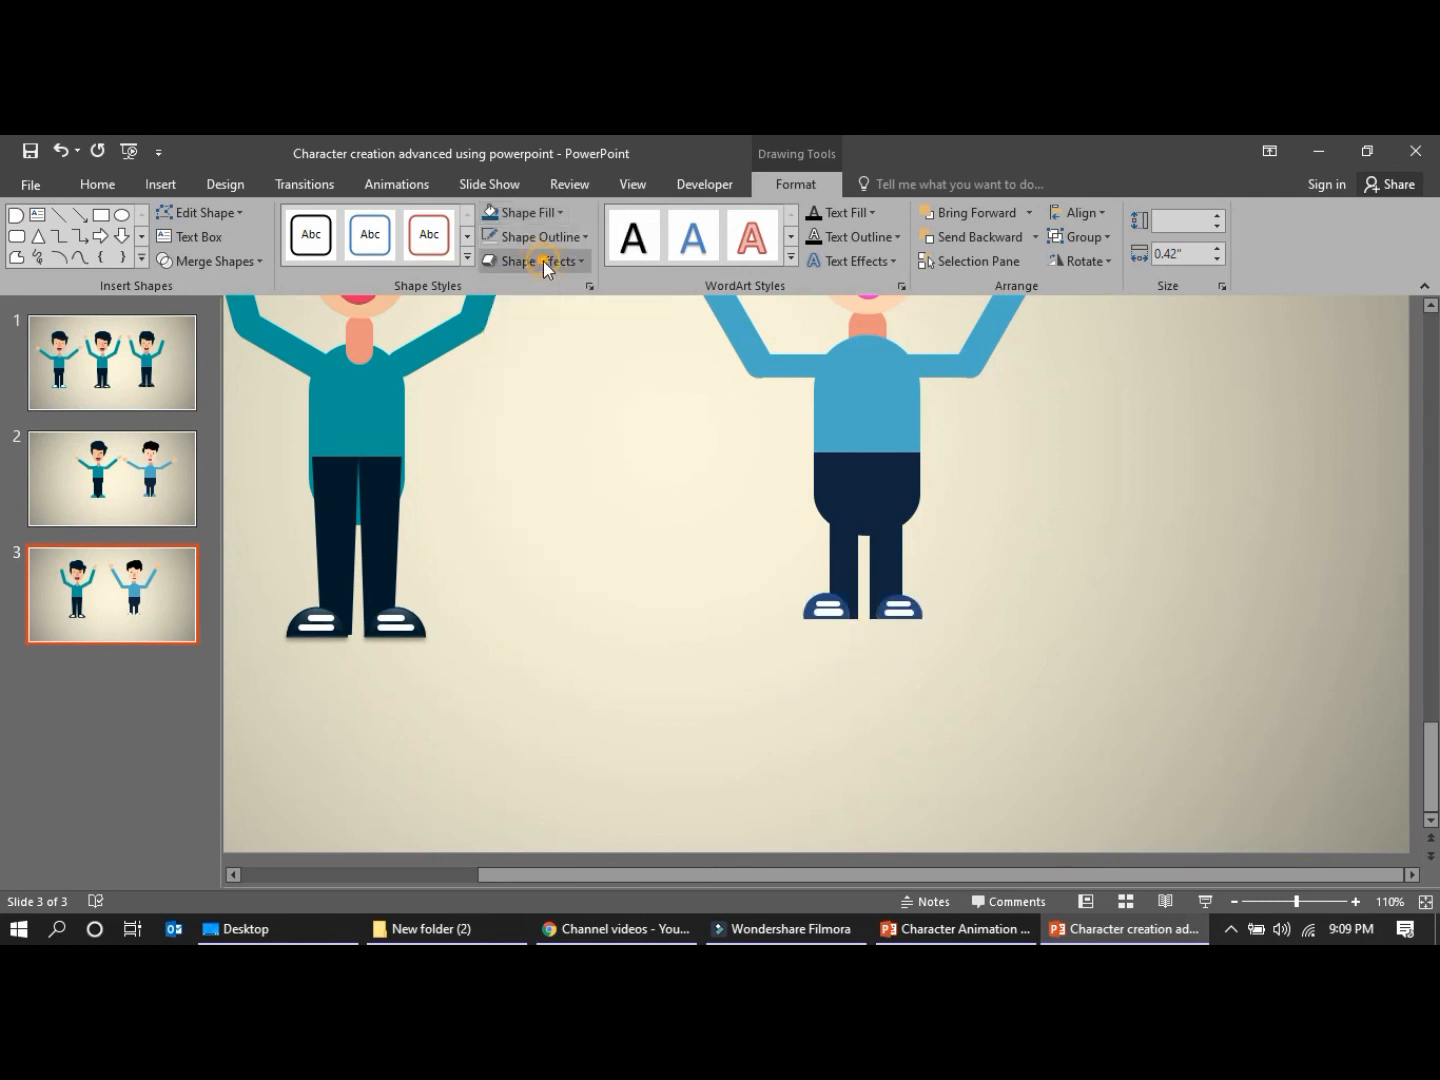
# Apply a gradient fill and the third preset shape effect to both shoes
pyautogui.click(545, 265)
pyautogui.click(553, 213)
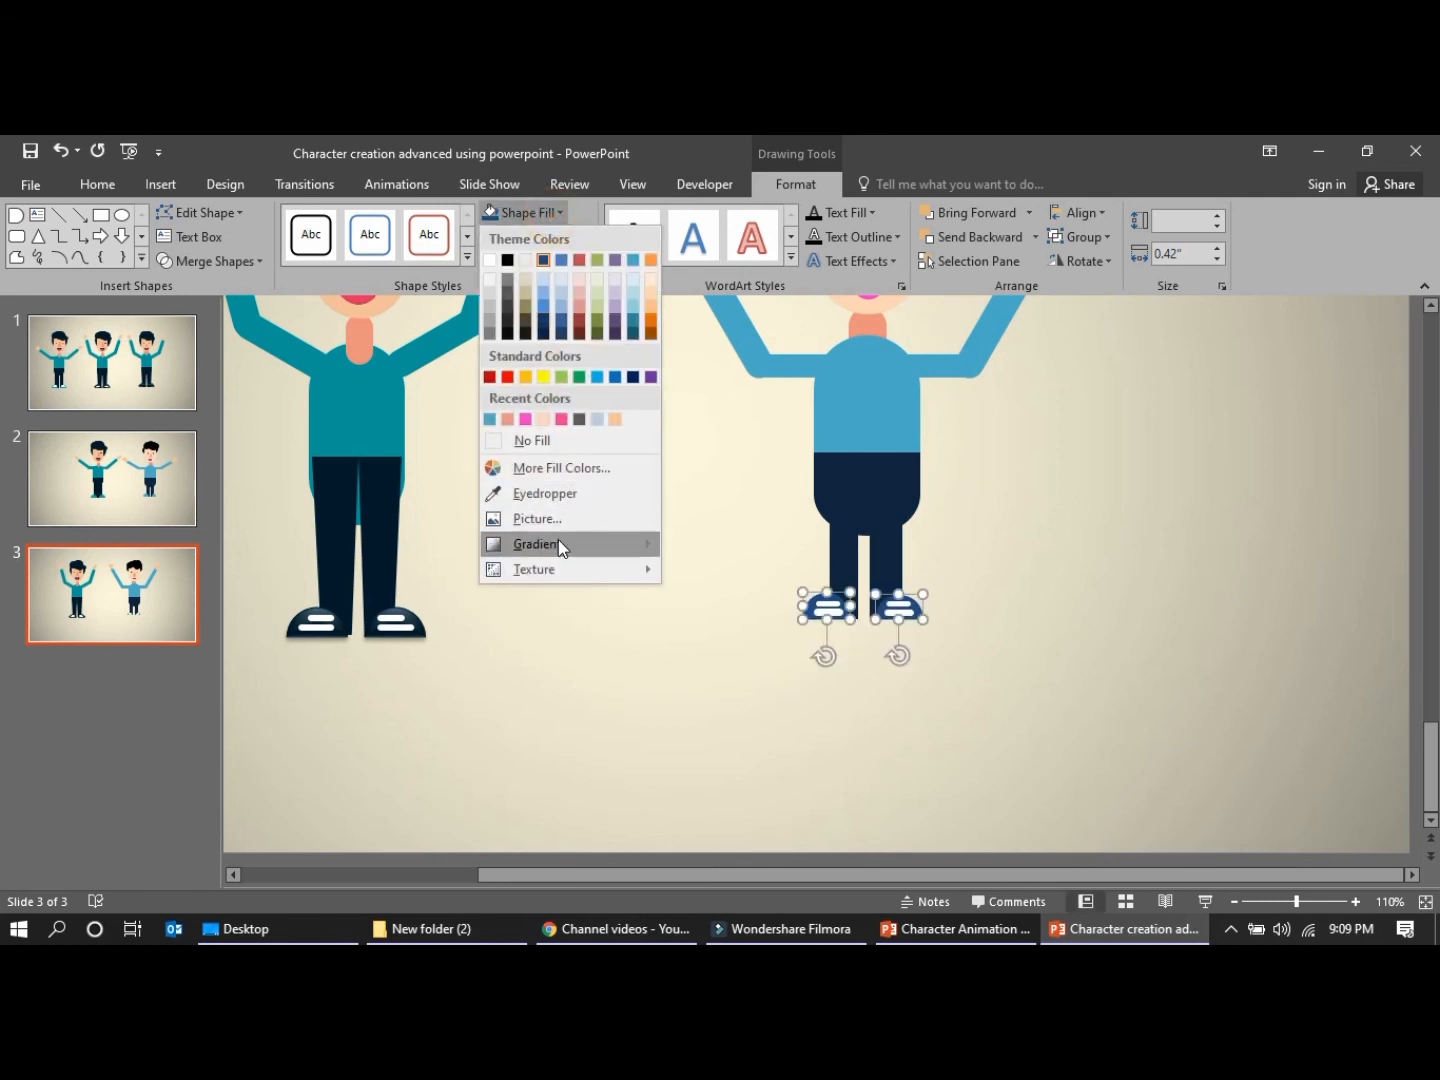
pyautogui.moveTo(558, 538)
pyautogui.click(773, 842)
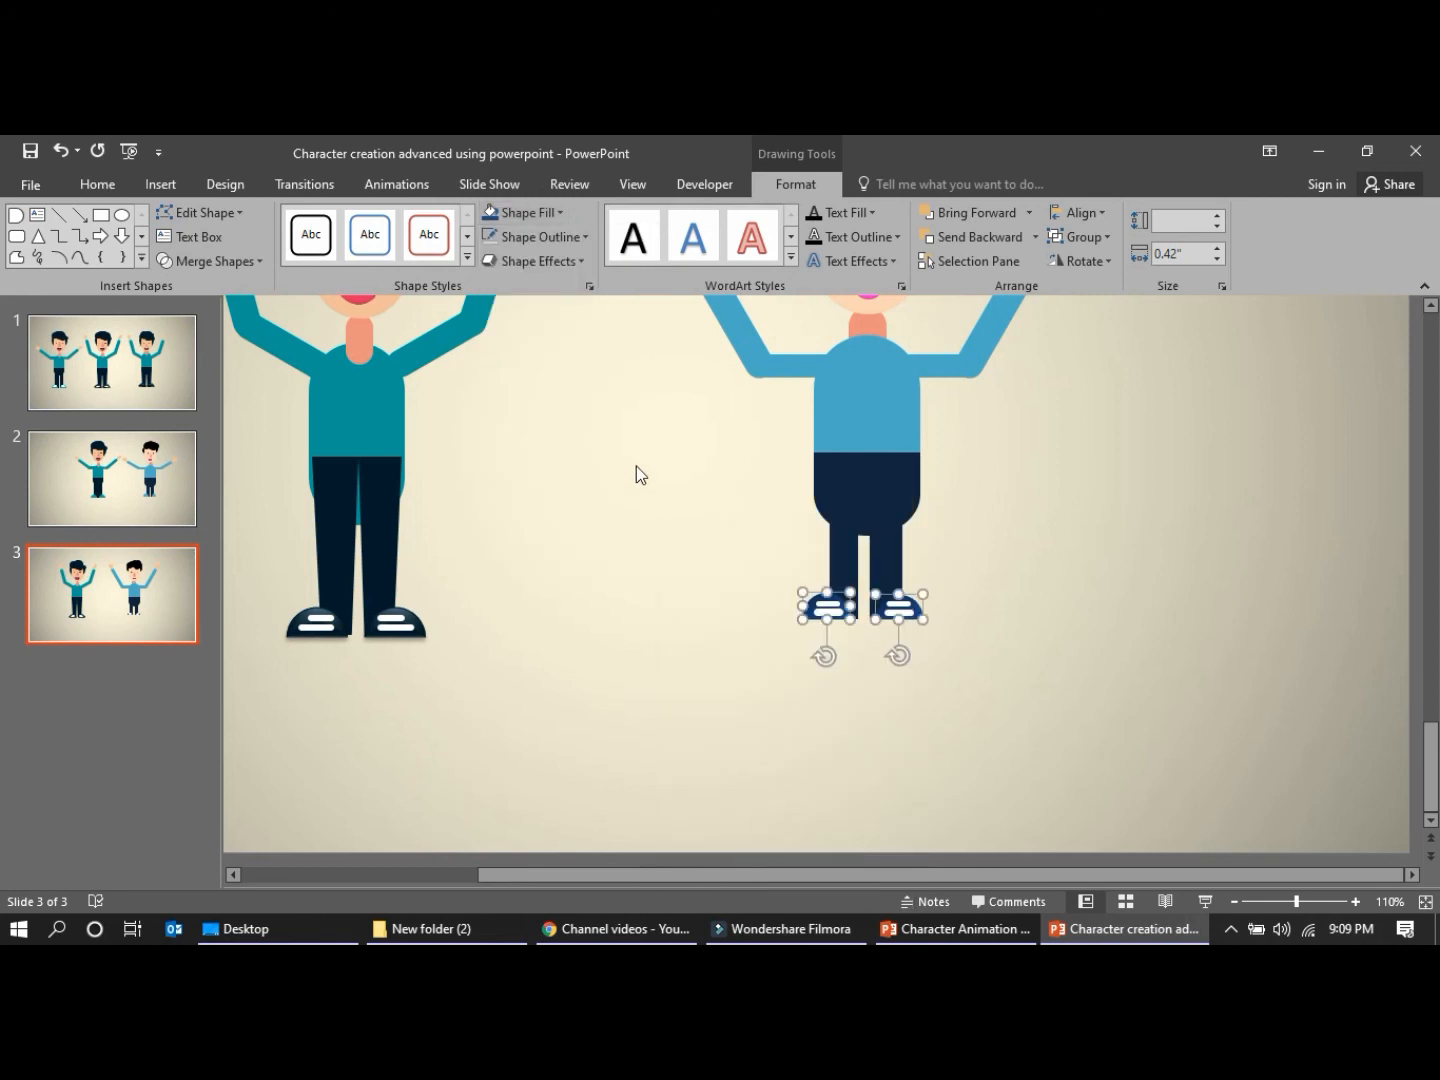
pyautogui.click(560, 267)
pyautogui.moveTo(546, 297)
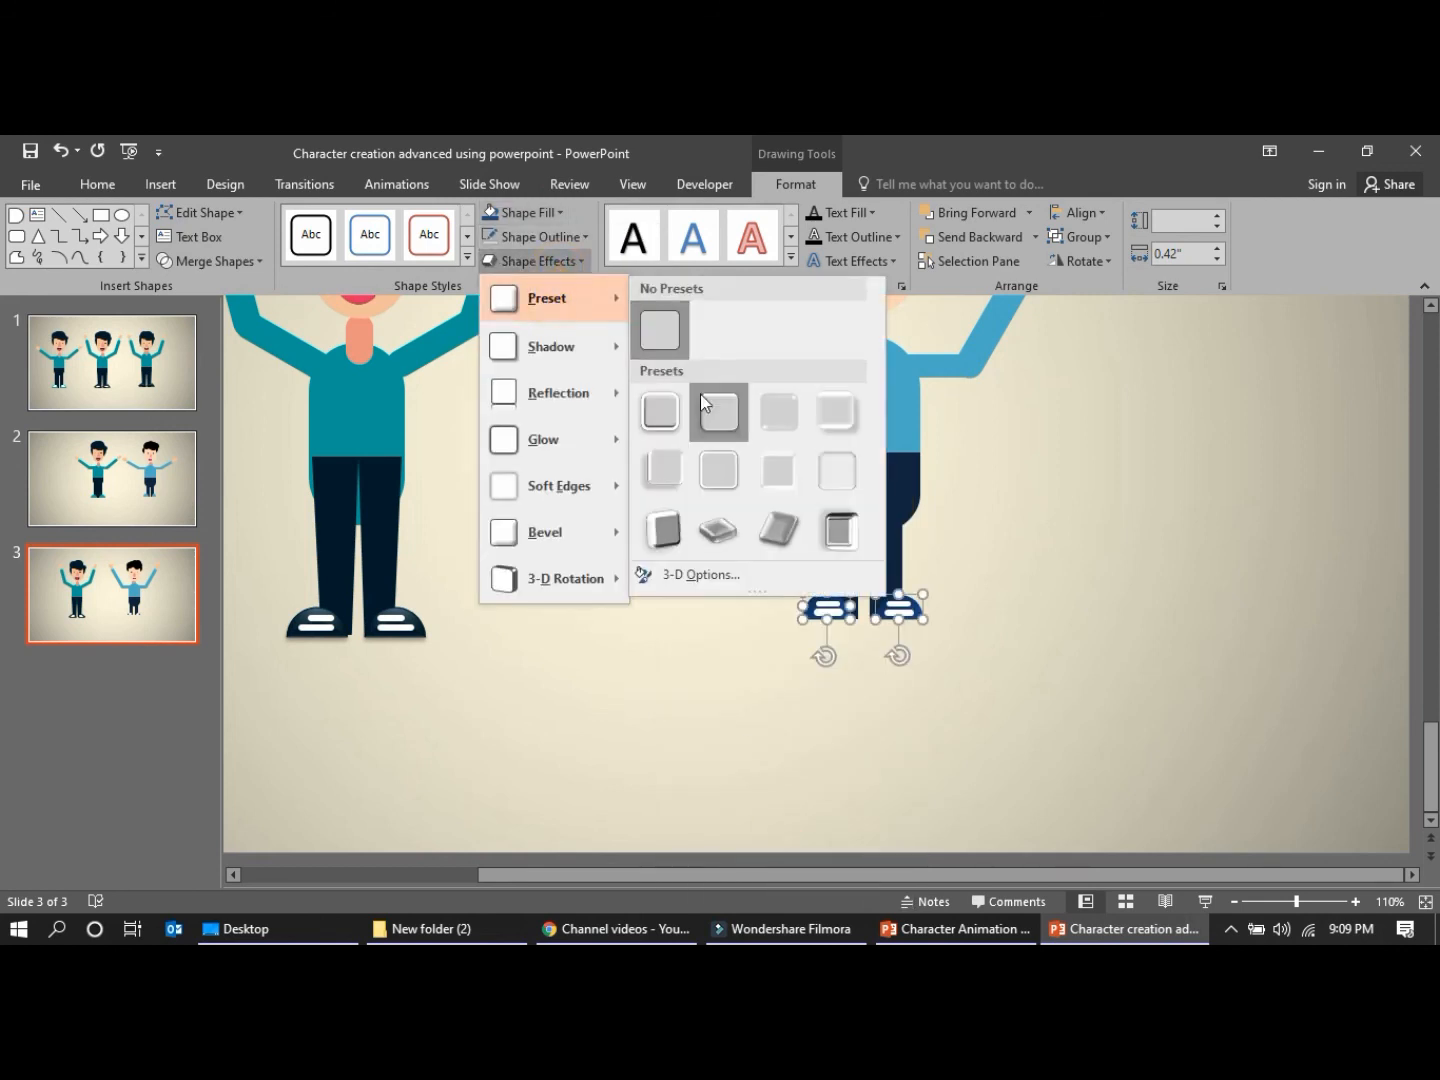
pyautogui.click(767, 406)
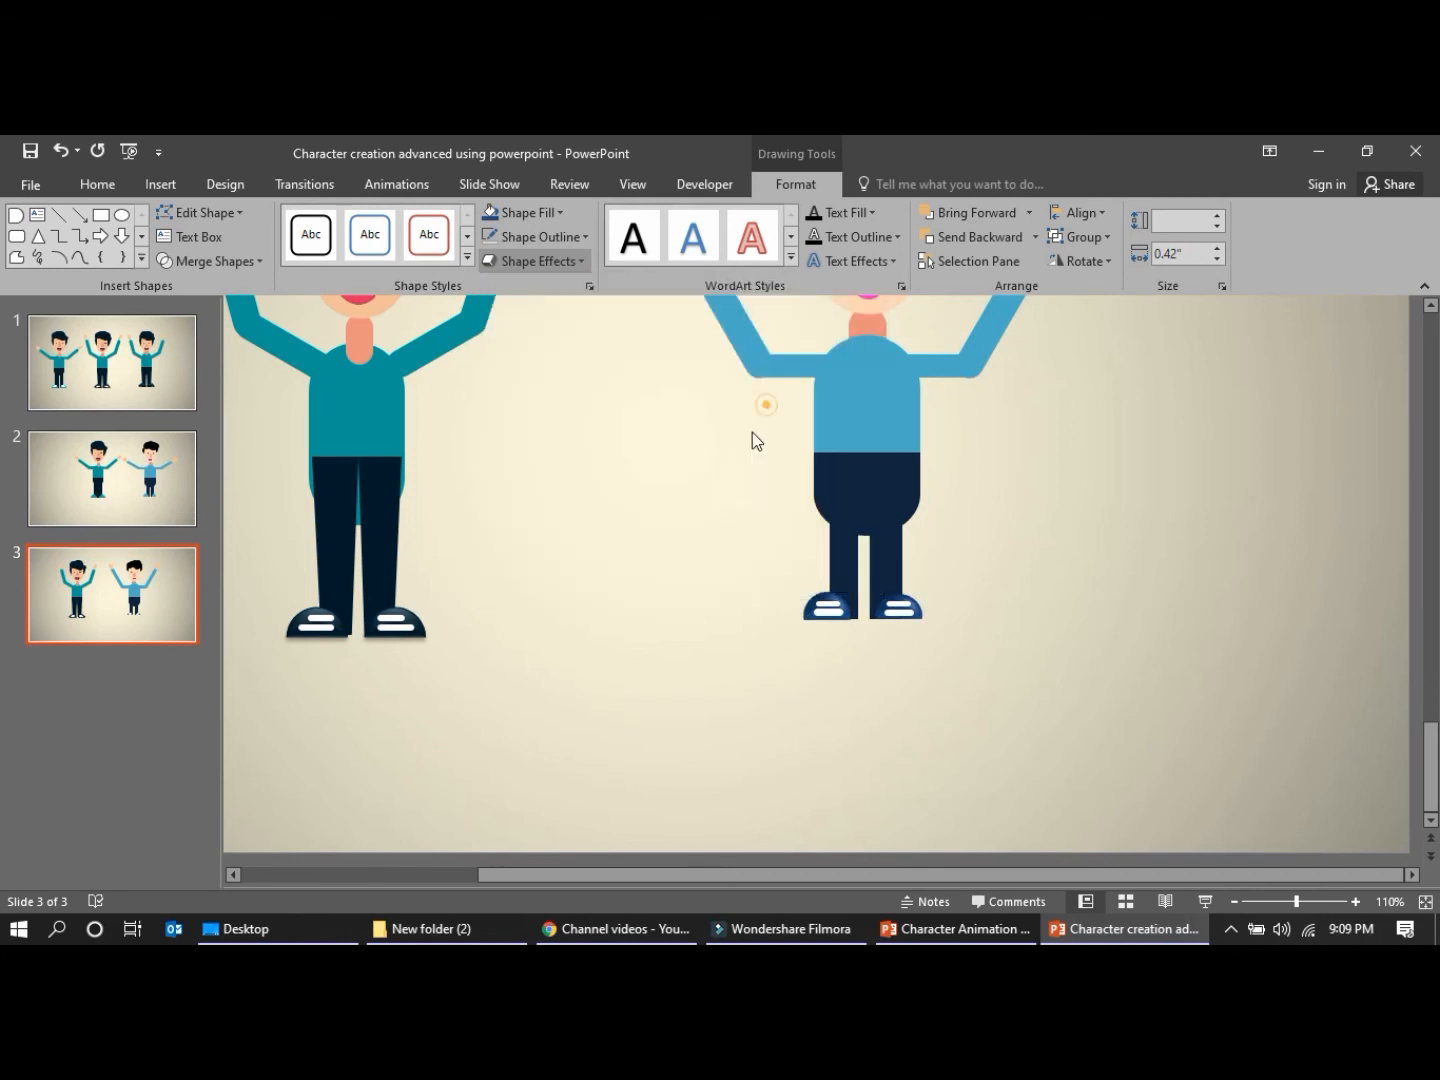
pyautogui.click(679, 655)
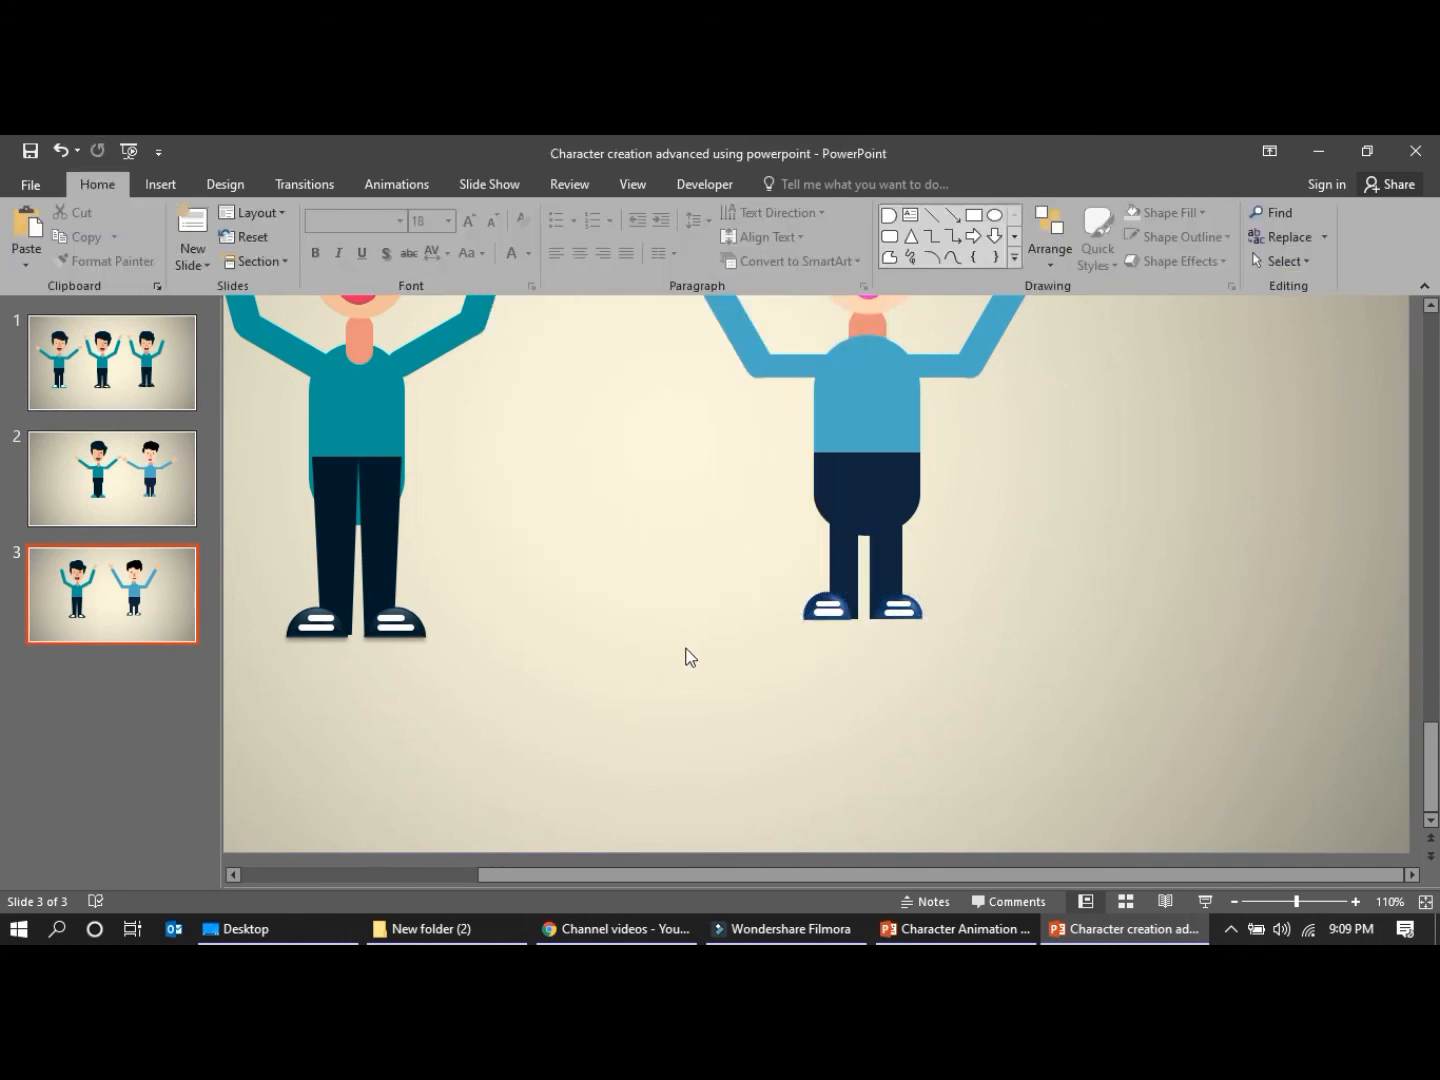
# Bring the blue character's neck to the front so it overlaps the shirt and chin
pyautogui.scroll(5, 689, 657)
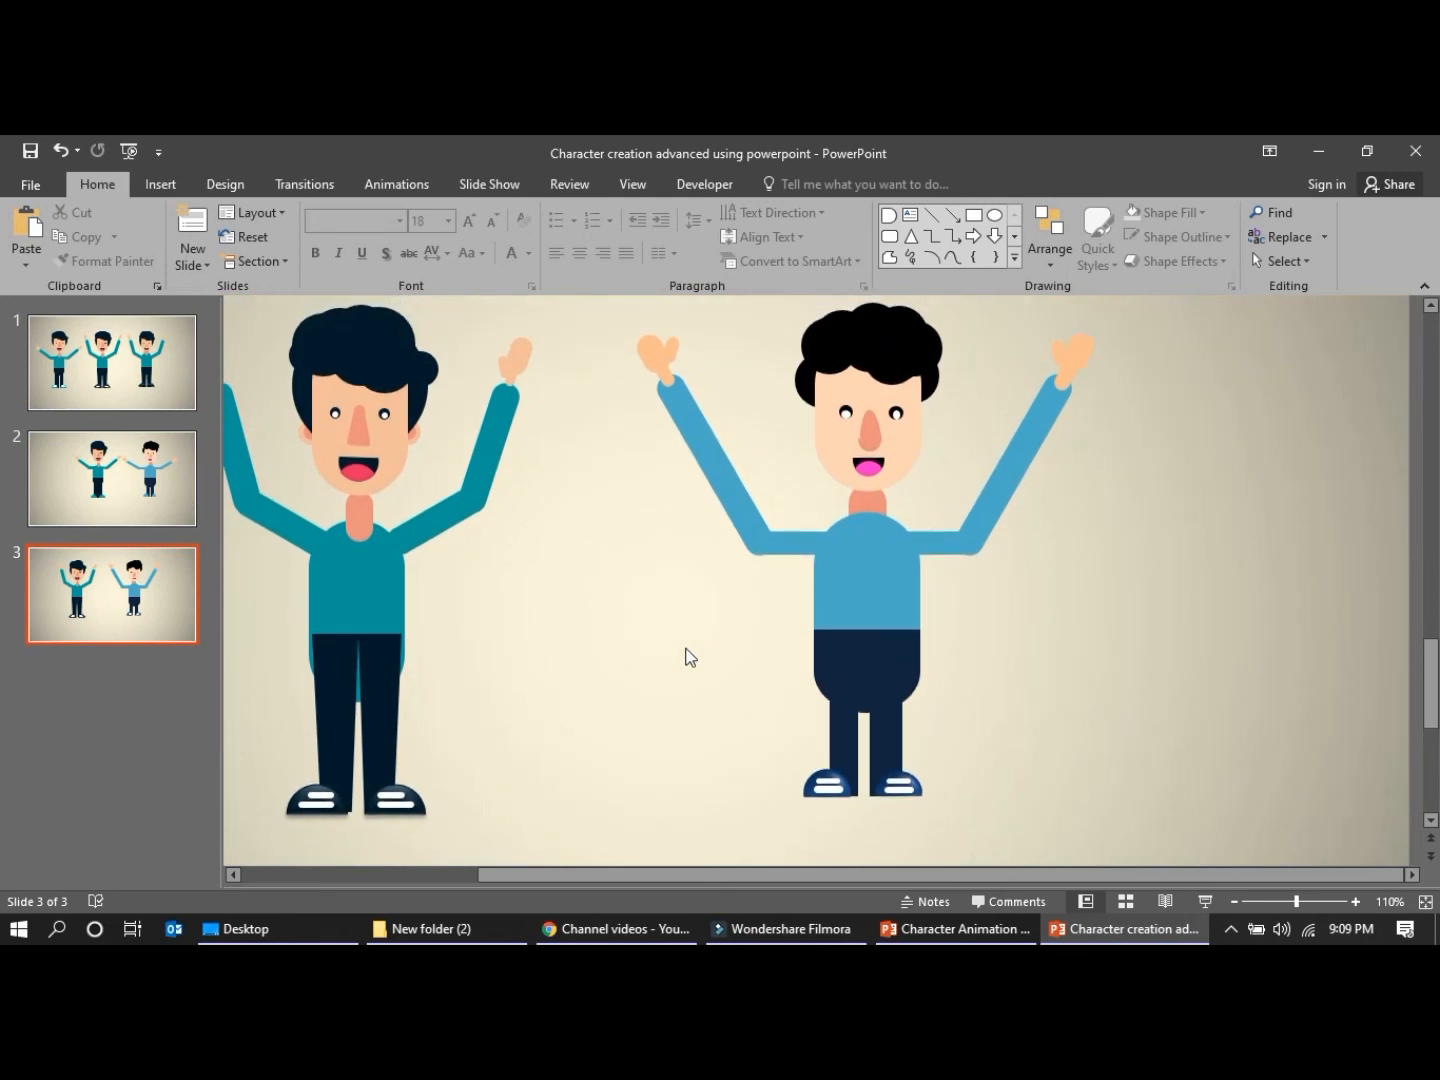
pyautogui.click(685, 656)
pyautogui.click(869, 492)
pyautogui.rightClick(869, 496)
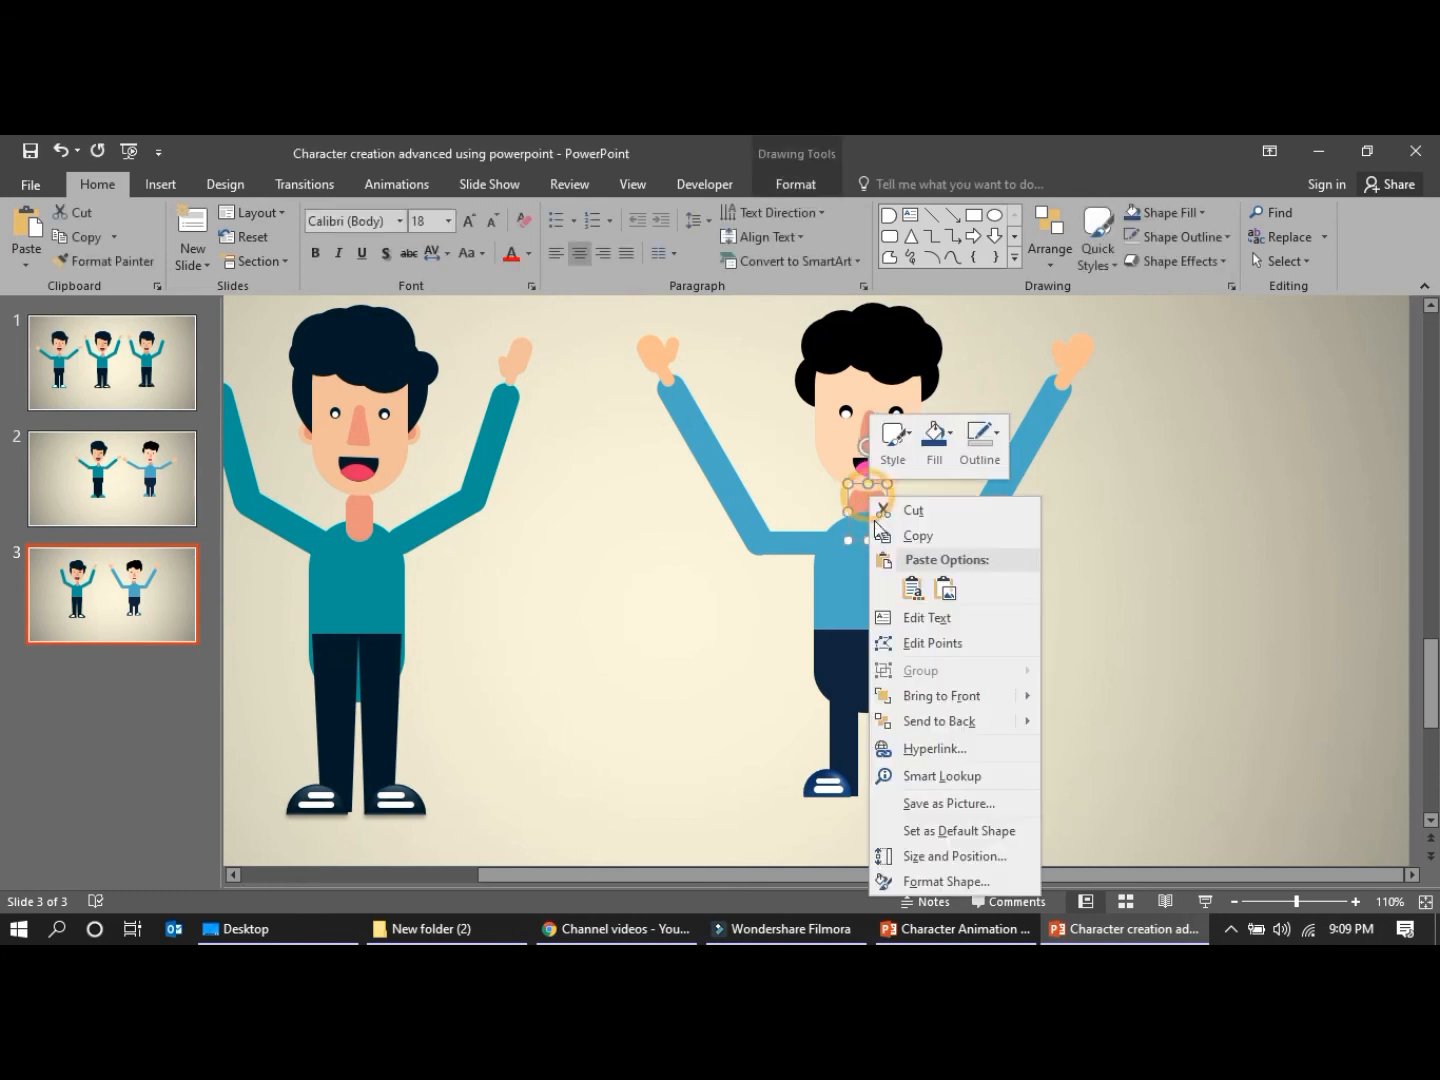
pyautogui.click(932, 695)
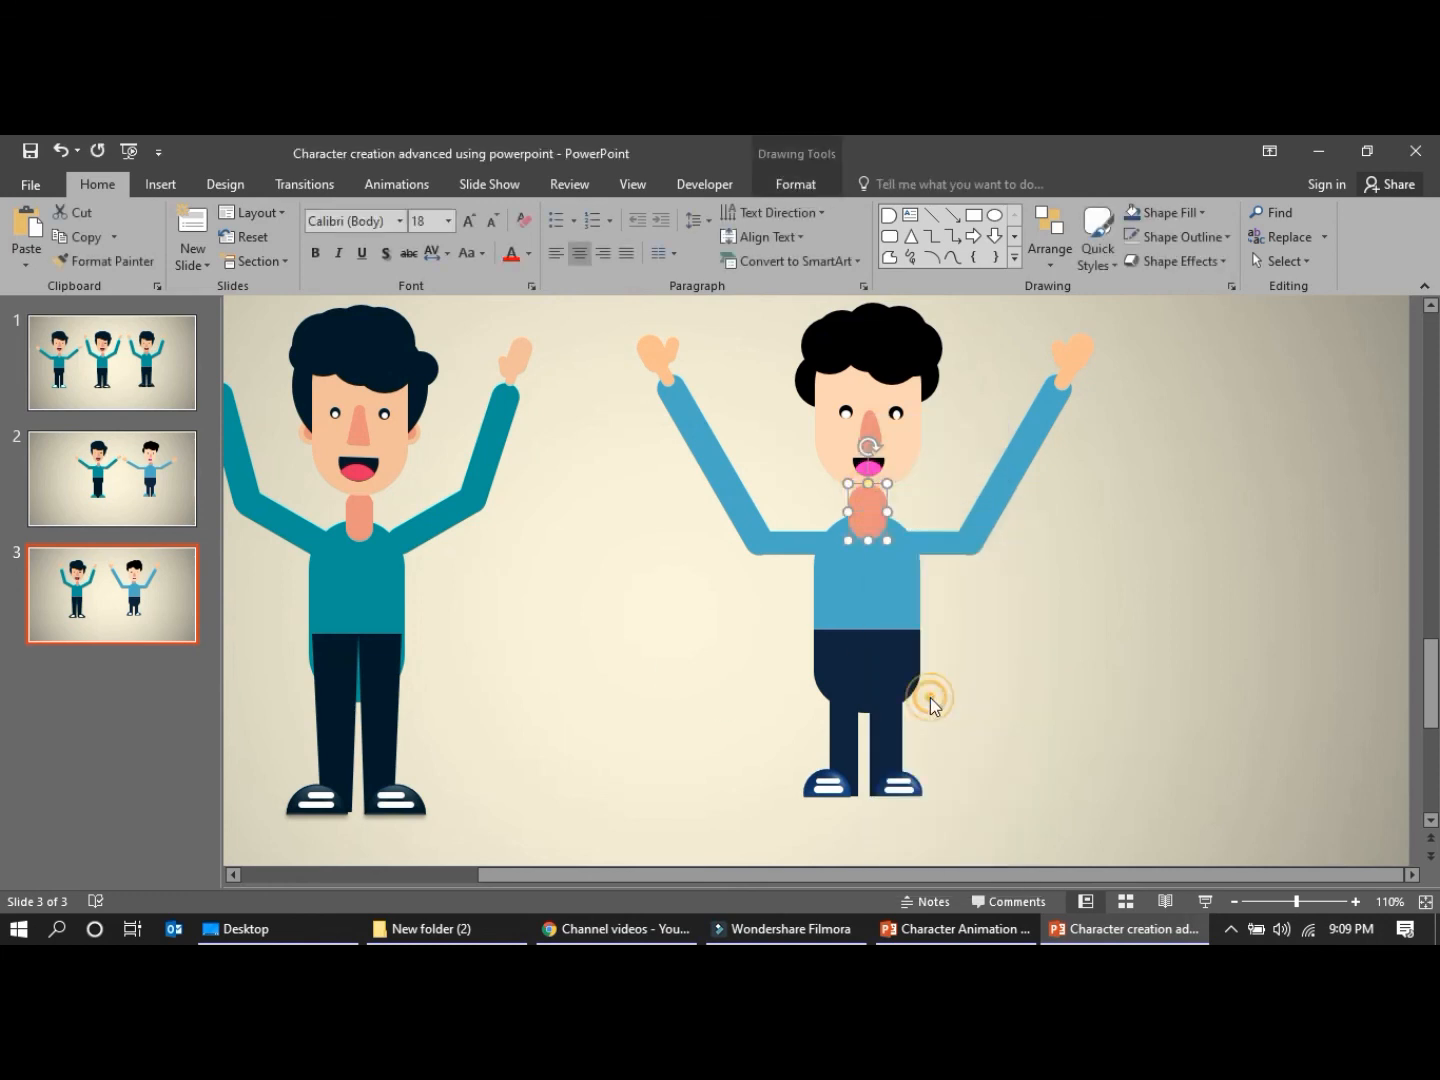
pyautogui.click(690, 659)
# Narrow the neck evenly on both sides, keeping it centred under the blue character's head
pyautogui.click(867, 509)
pyautogui.click(894, 512)
pyautogui.click(873, 509)
pyautogui.moveTo(886, 511)
pyautogui.mouseDown()
pyautogui.moveTo(874, 502)
pyautogui.moveTo(870, 519)
pyautogui.mouseUp()
pyautogui.click(793, 497)
pyautogui.click(787, 473)
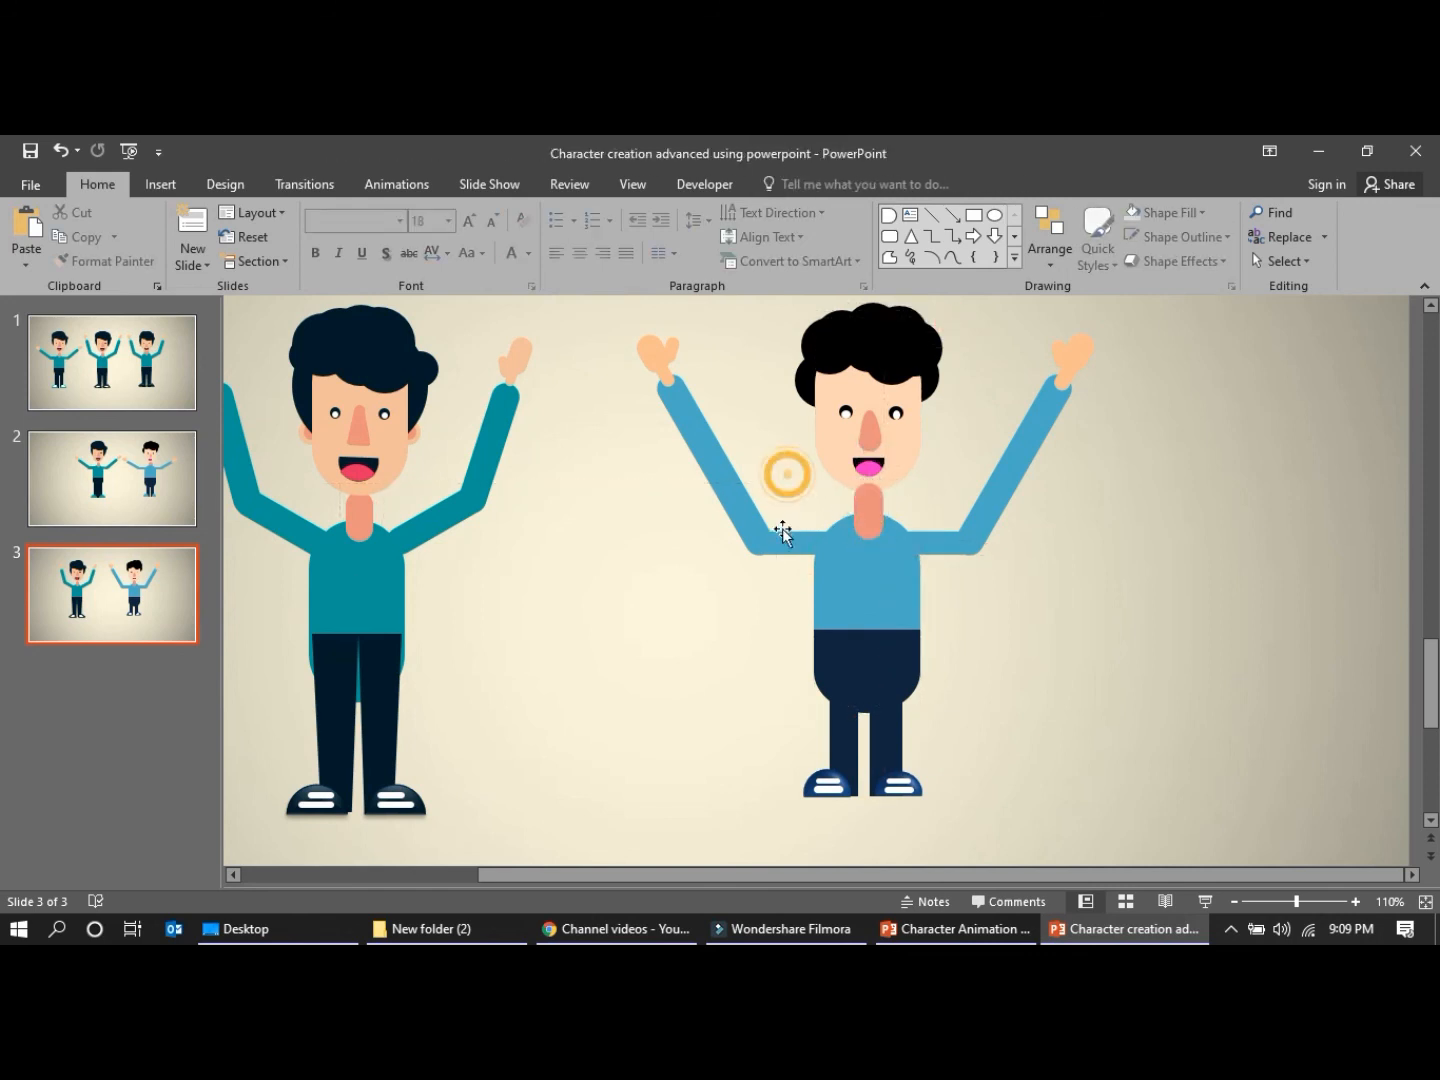